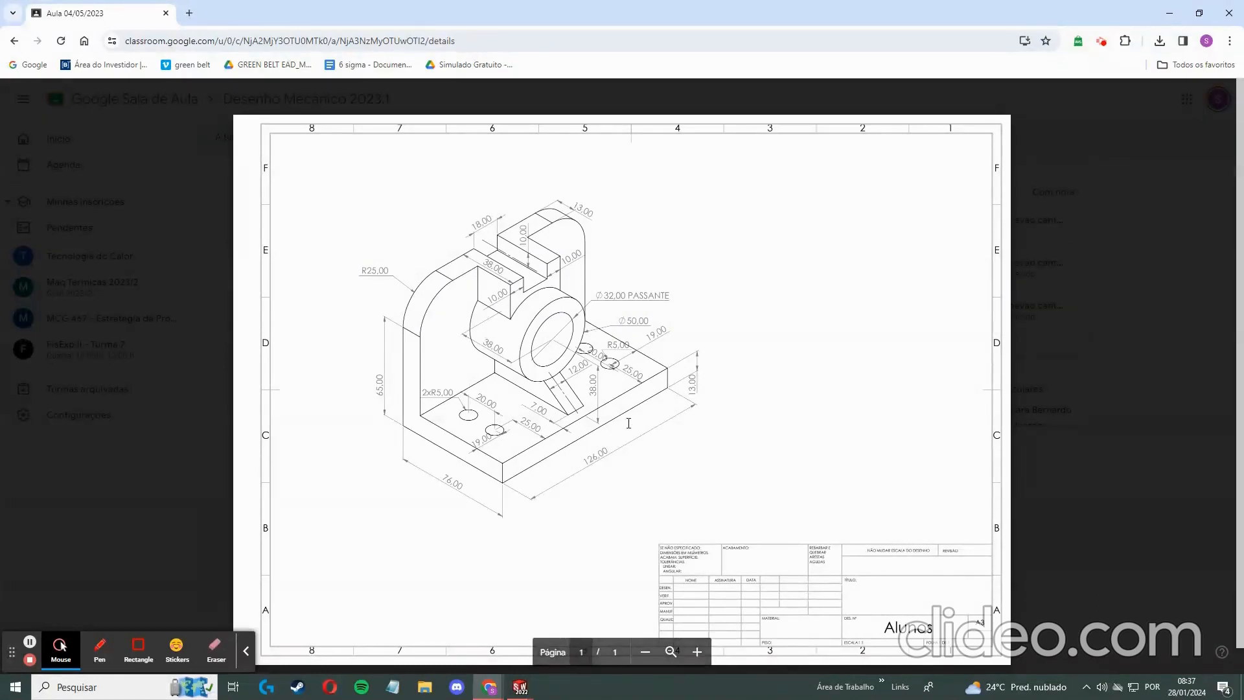
# Mark the viewing directions with arrows and trace the base plate's thickness edges in red pen on the reference drawing
pyautogui.click(99, 647)
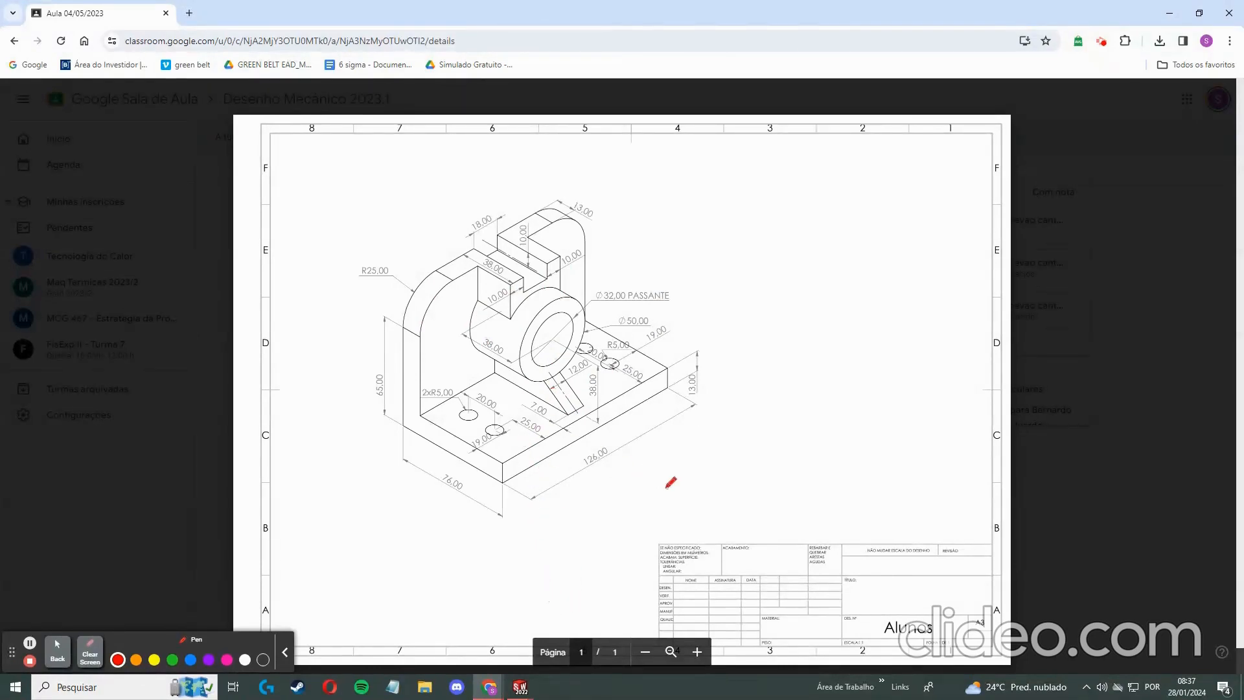
pyautogui.moveTo(674, 509); pyautogui.dragTo(653, 454)
pyautogui.moveTo(372, 512)
pyautogui.mouseDown()
pyautogui.moveTo(403, 485)
pyautogui.moveTo(402, 498)
pyautogui.moveTo(409, 475)
pyautogui.mouseUp()
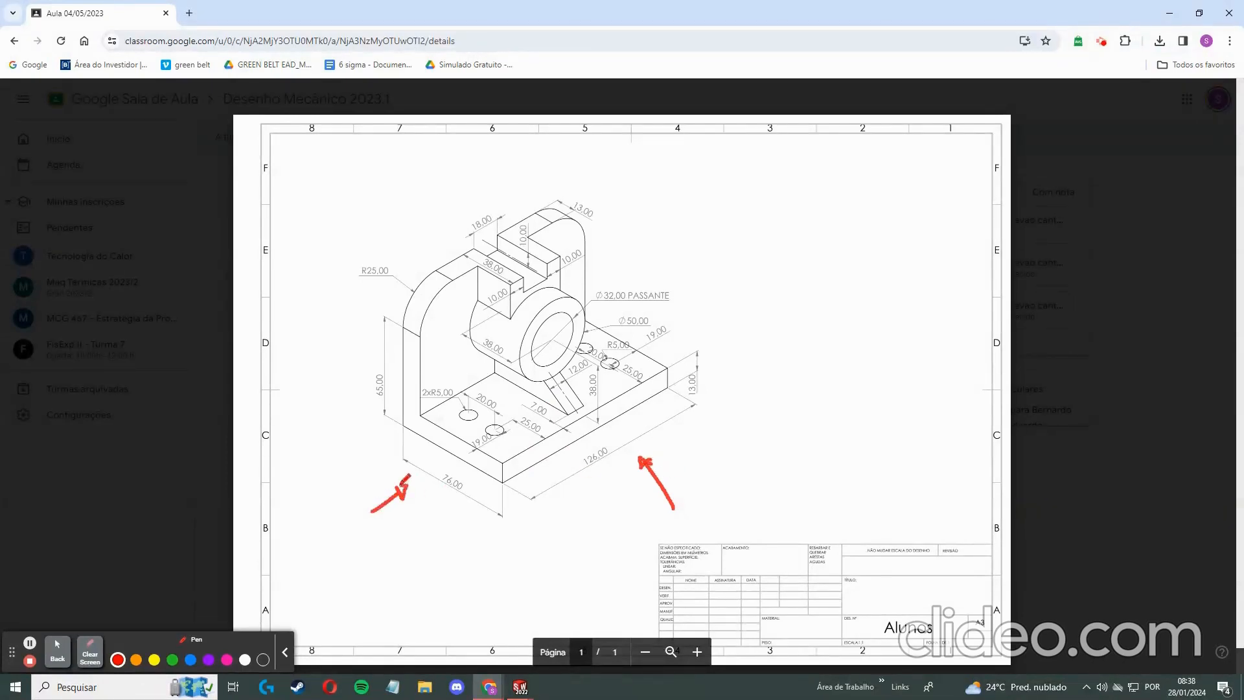
pyautogui.moveTo(701, 303)
pyautogui.mouseDown()
pyautogui.moveTo(722, 279)
pyautogui.moveTo(710, 303)
pyautogui.mouseUp()
pyautogui.moveTo(544, 144)
pyautogui.mouseDown()
pyautogui.moveTo(553, 159)
pyautogui.moveTo(545, 174)
pyautogui.moveTo(537, 167)
pyautogui.mouseUp()
pyautogui.moveTo(669, 372); pyautogui.dragTo(678, 375)
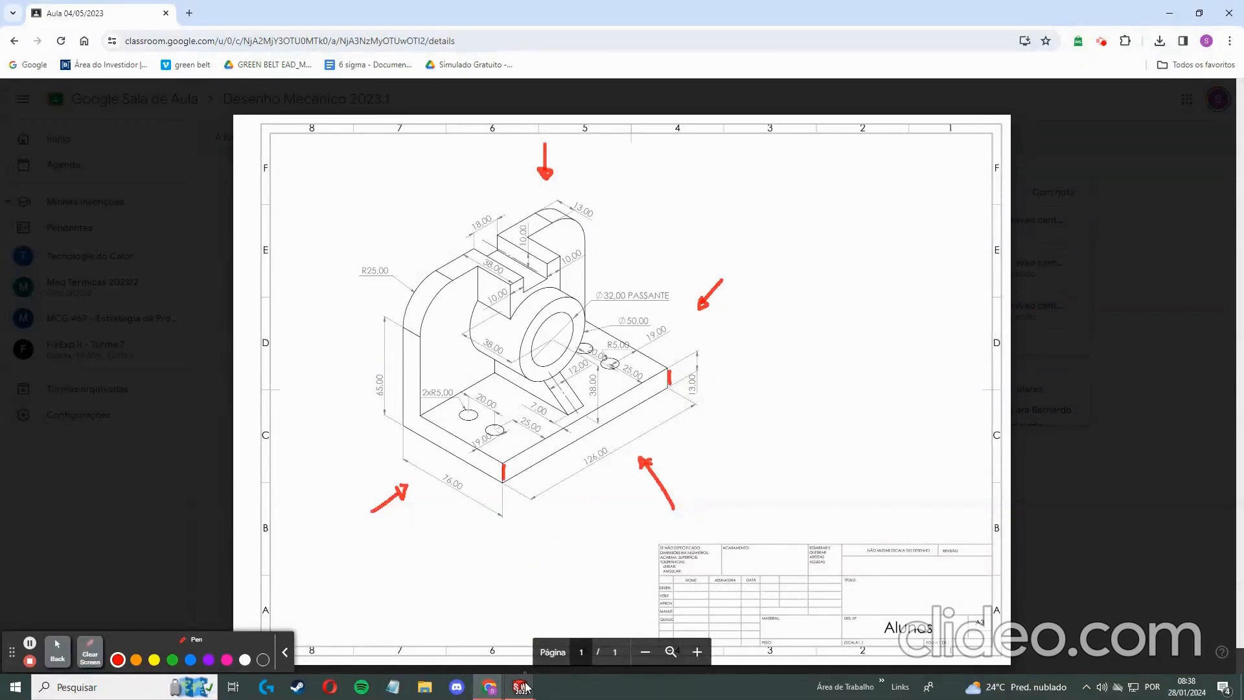
# Switch to SolidWorks, delete all four lines of the existing rectangle and exit the sketch
pyautogui.click(587, 624)
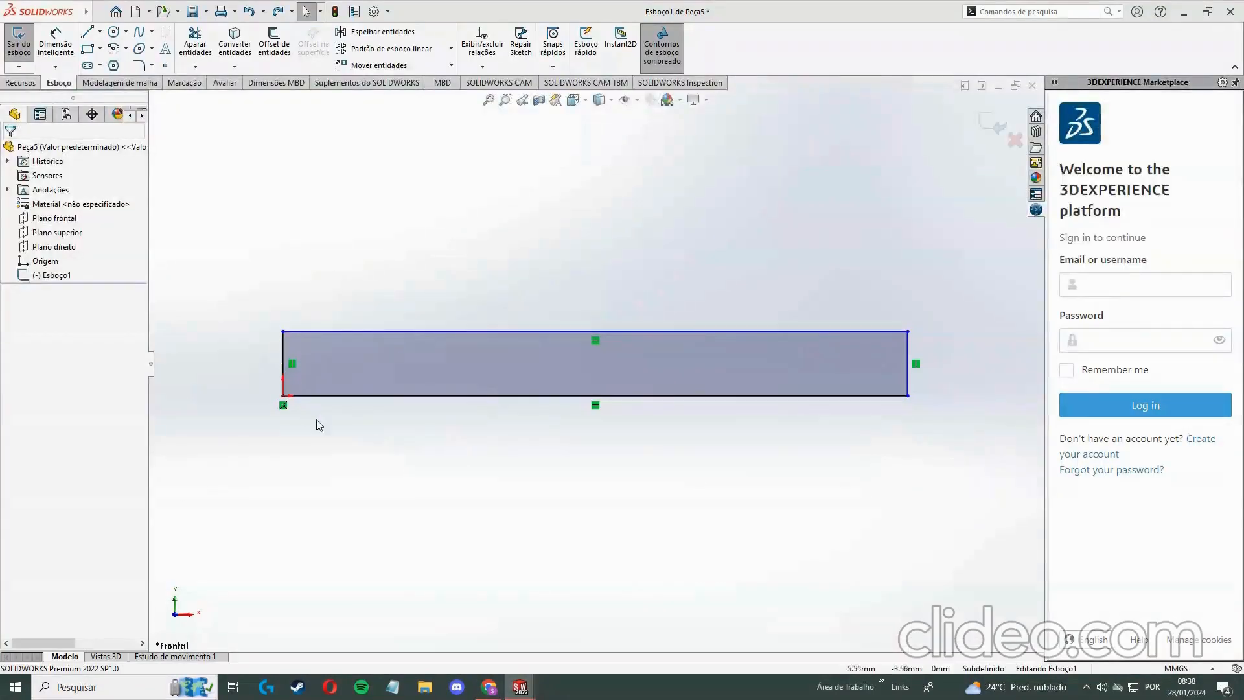
pyautogui.moveTo(398, 265); pyautogui.dragTo(218, 507)
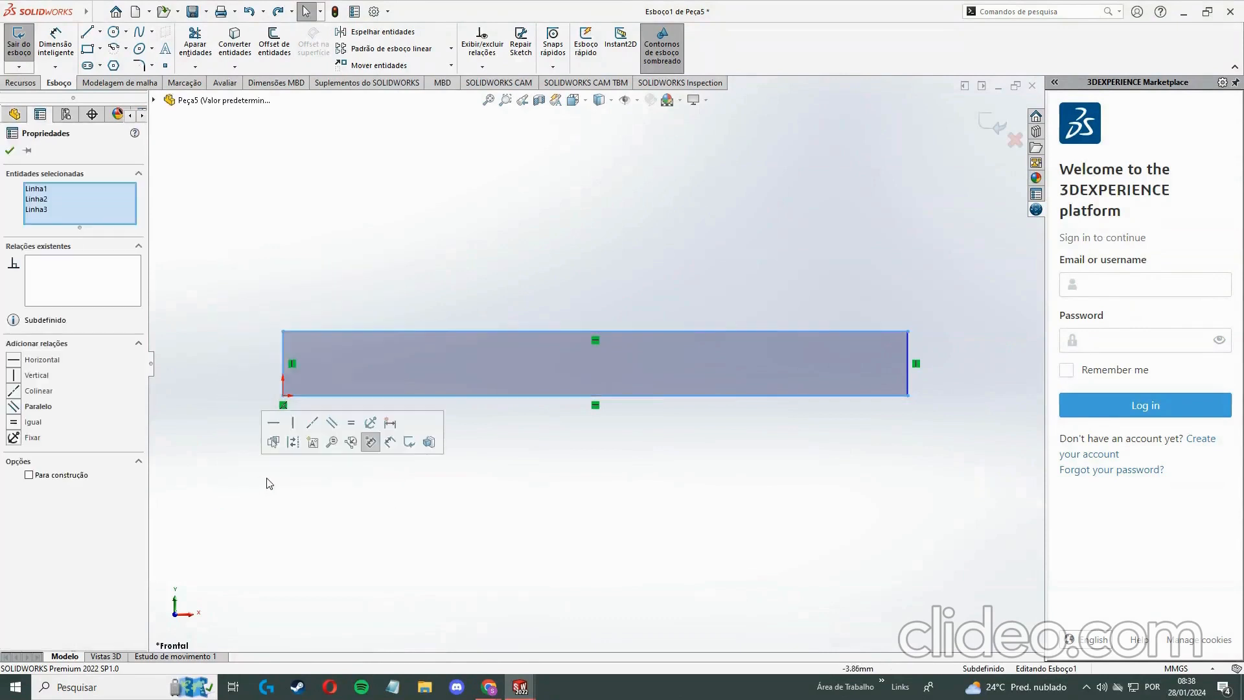
pyautogui.press('Delete')
pyautogui.moveTo(985, 304); pyautogui.dragTo(781, 446)
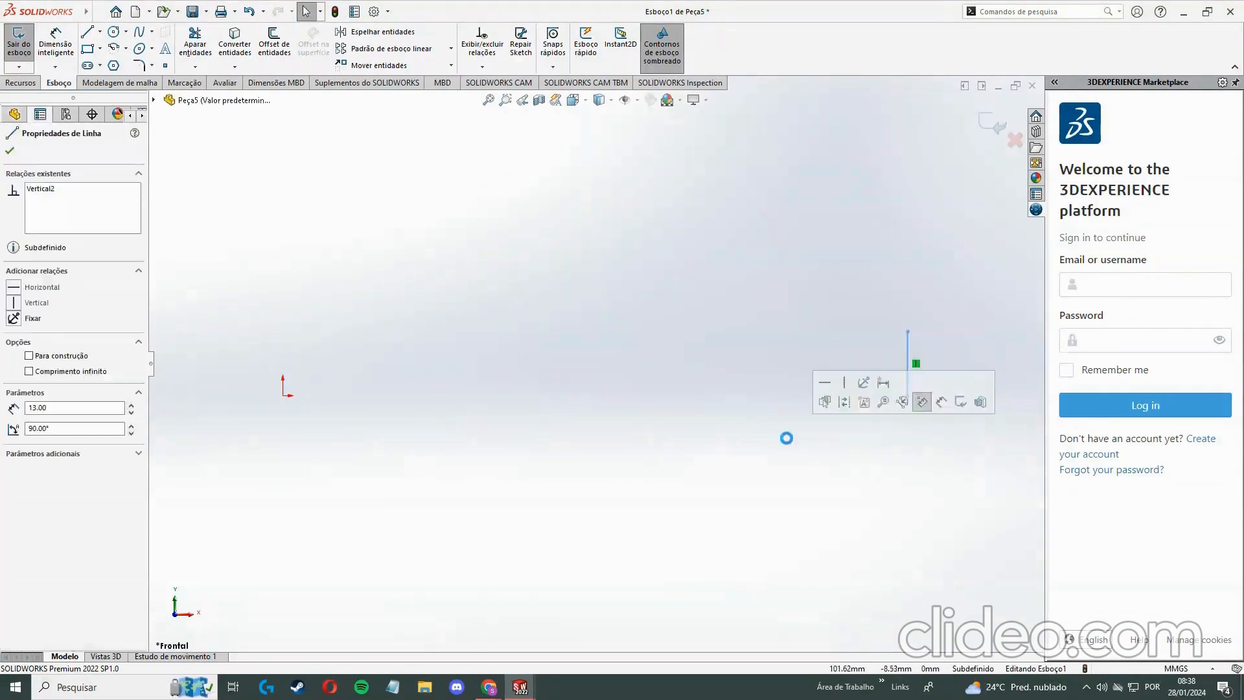
pyautogui.press('Delete')
pyautogui.click(18, 40)
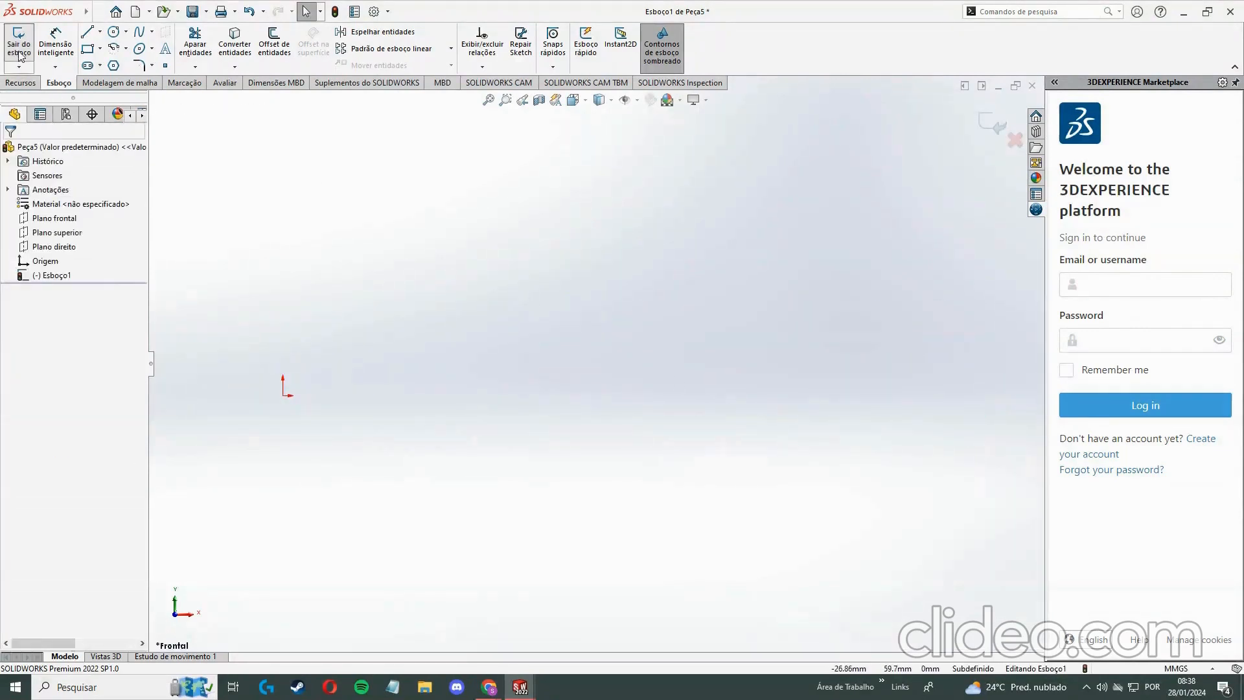
# Start a sketch on the front plane and begin a corner rectangle at the origin with a height of 13 mm
pyautogui.click(59, 82)
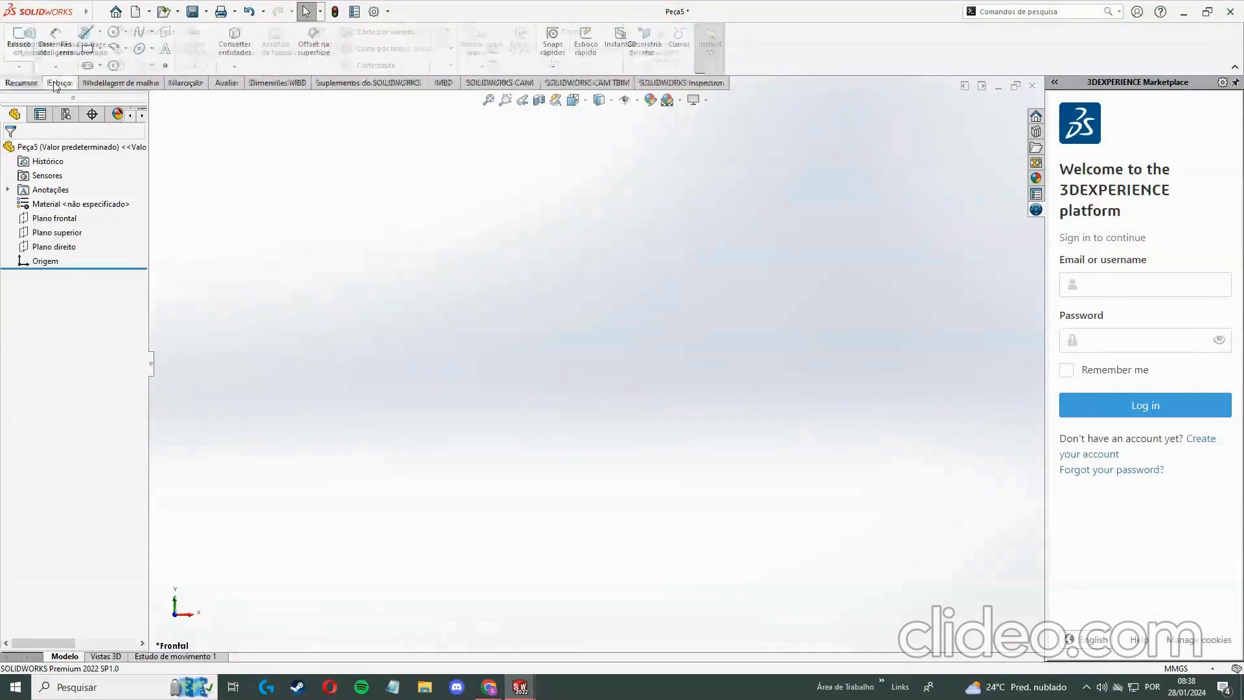
pyautogui.click(20, 44)
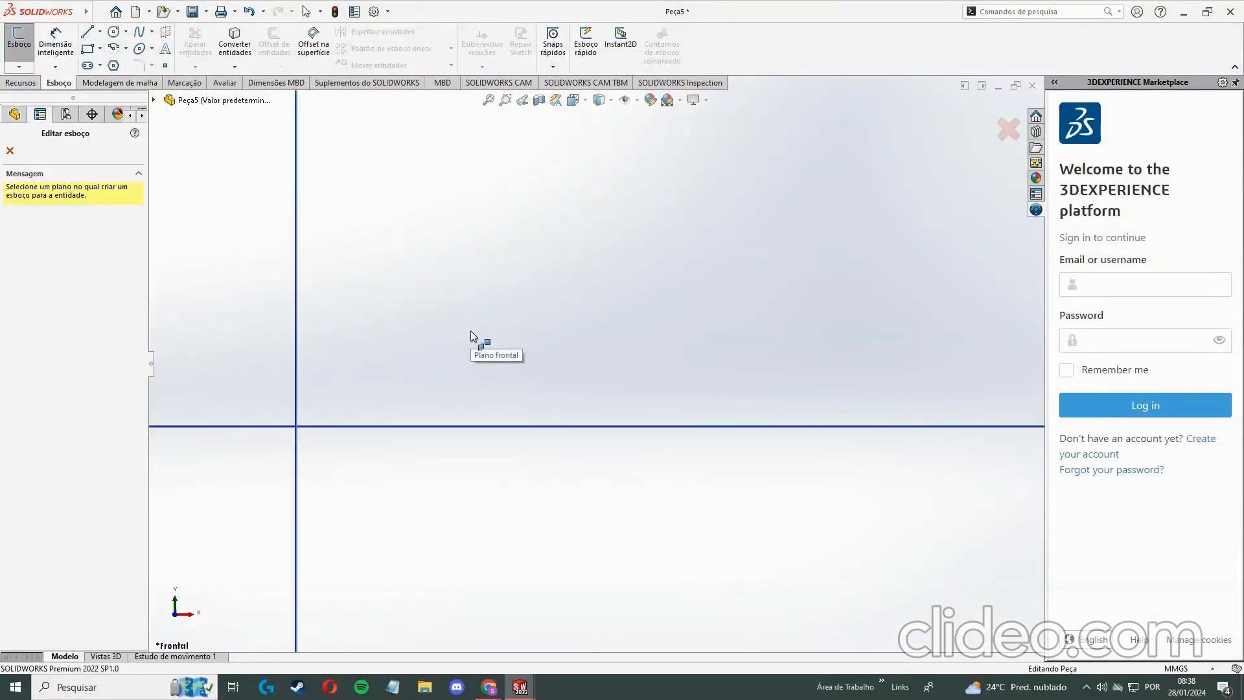
pyautogui.click(524, 342)
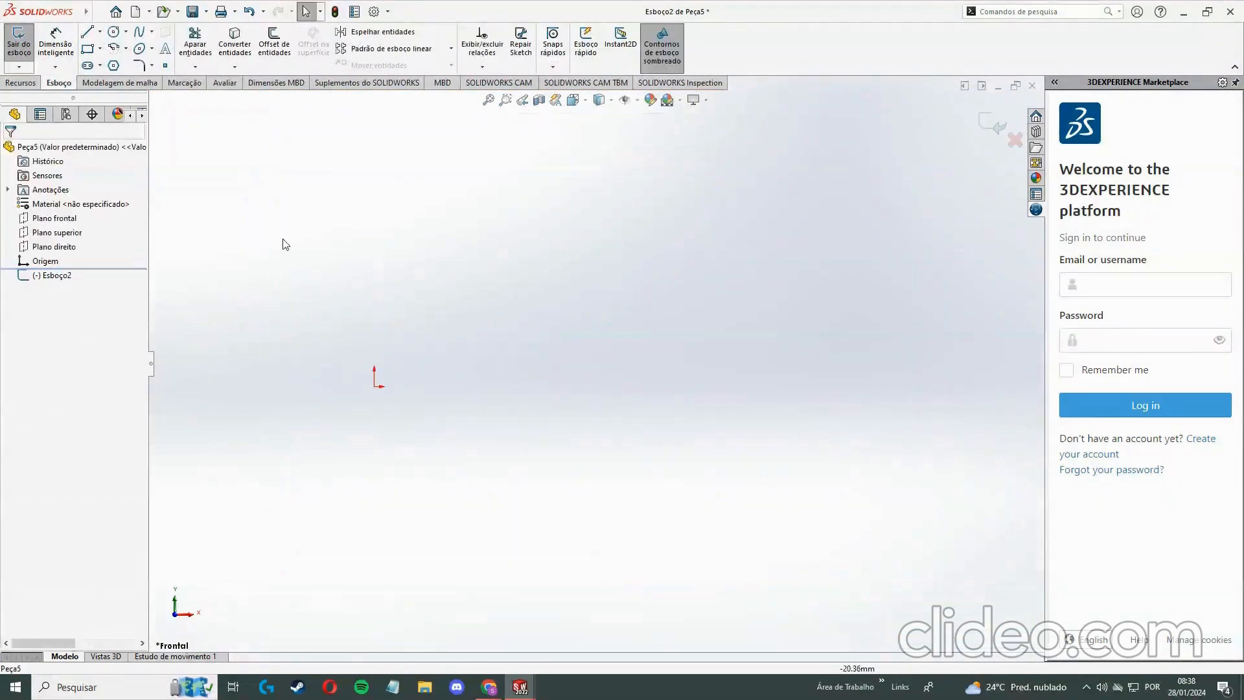
pyautogui.click(100, 47)
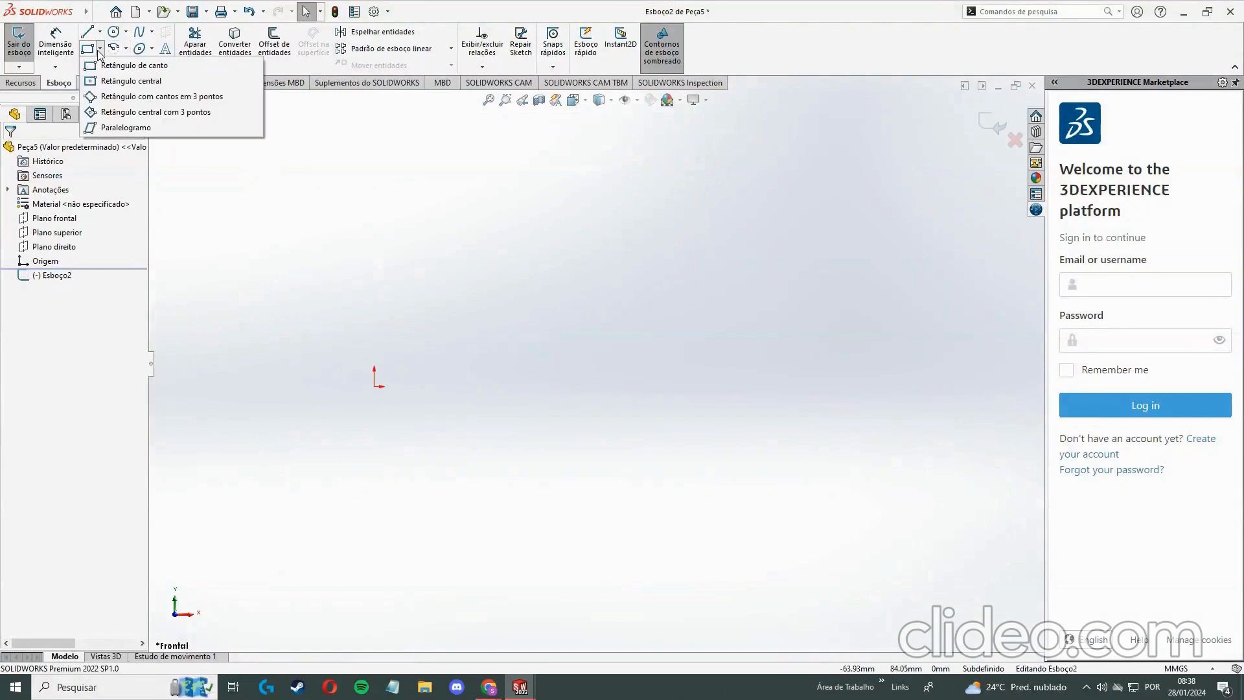
pyautogui.click(126, 48)
pyautogui.click(99, 48)
pyautogui.click(139, 66)
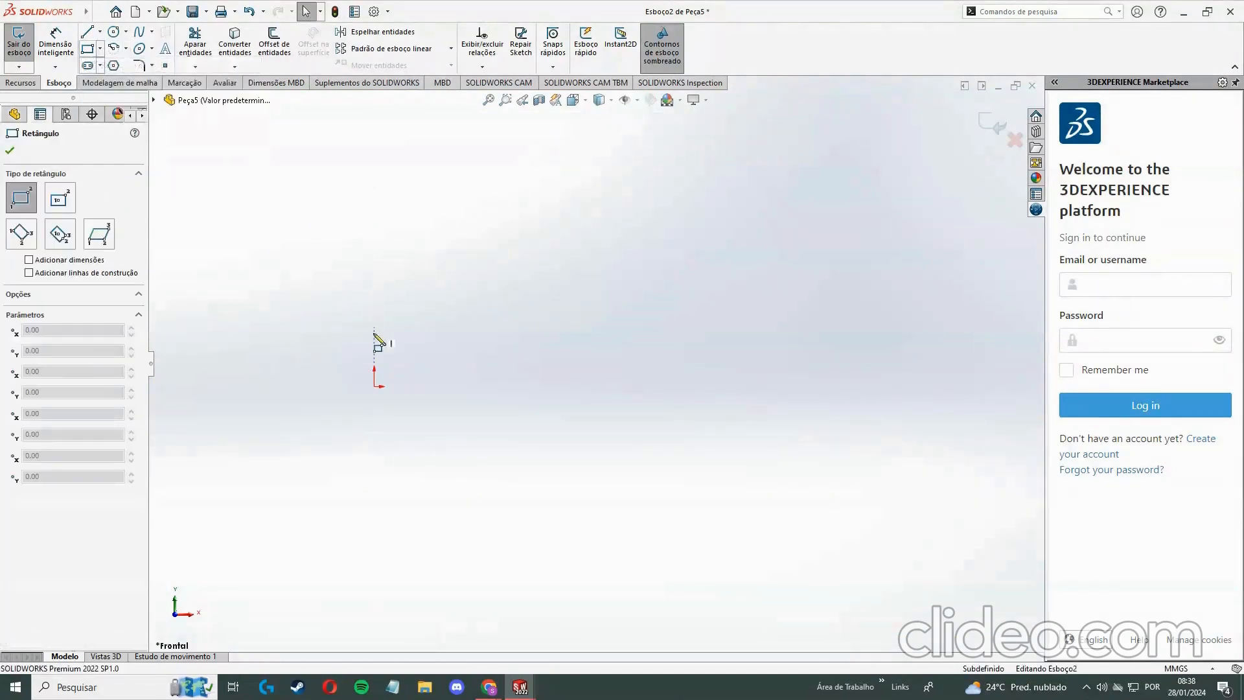
pyautogui.click(374, 386)
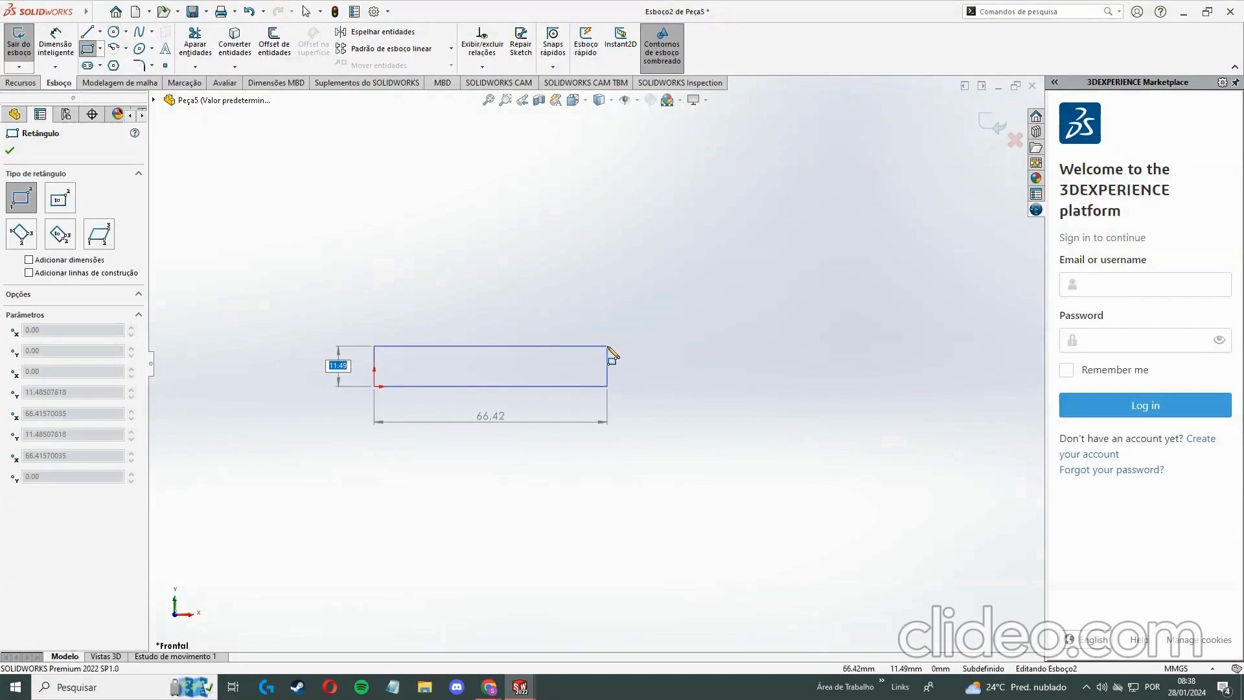
pyautogui.write('13')
pyautogui.press('Tab')
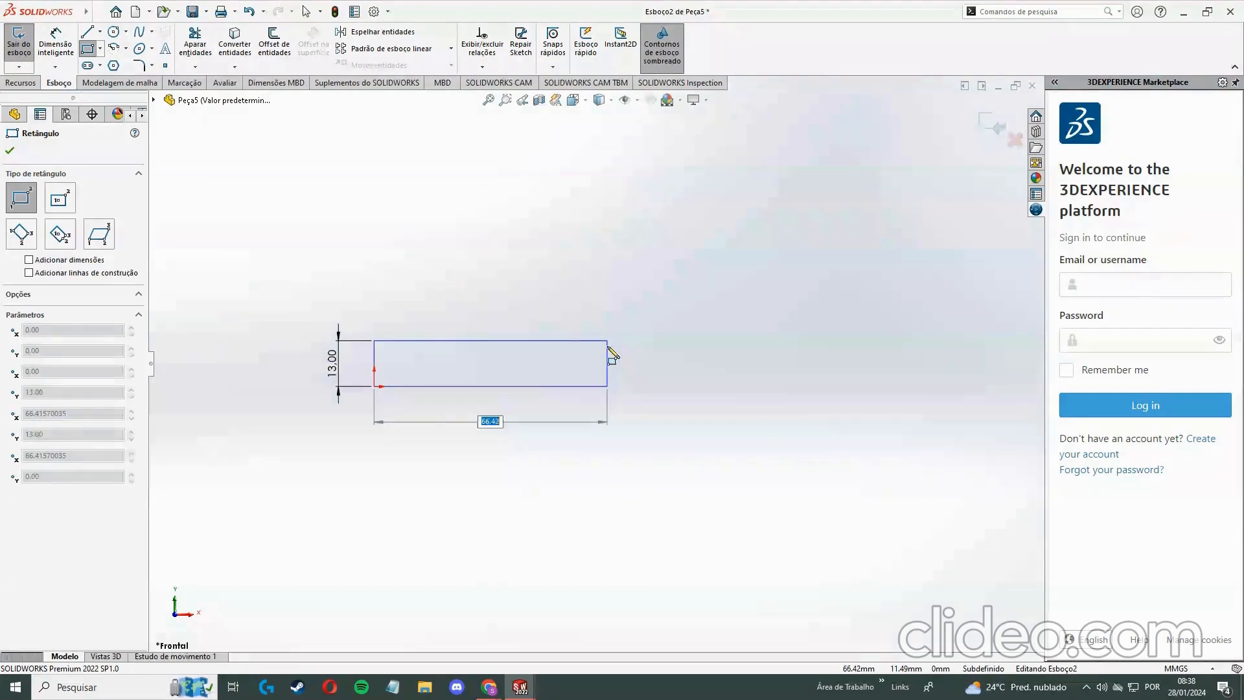
# Check the base length on the drawing in the browser and complete the rectangle in SolidWorks with a length of 126 mm
pyautogui.moveTo(490, 690)
pyautogui.click(473, 639)
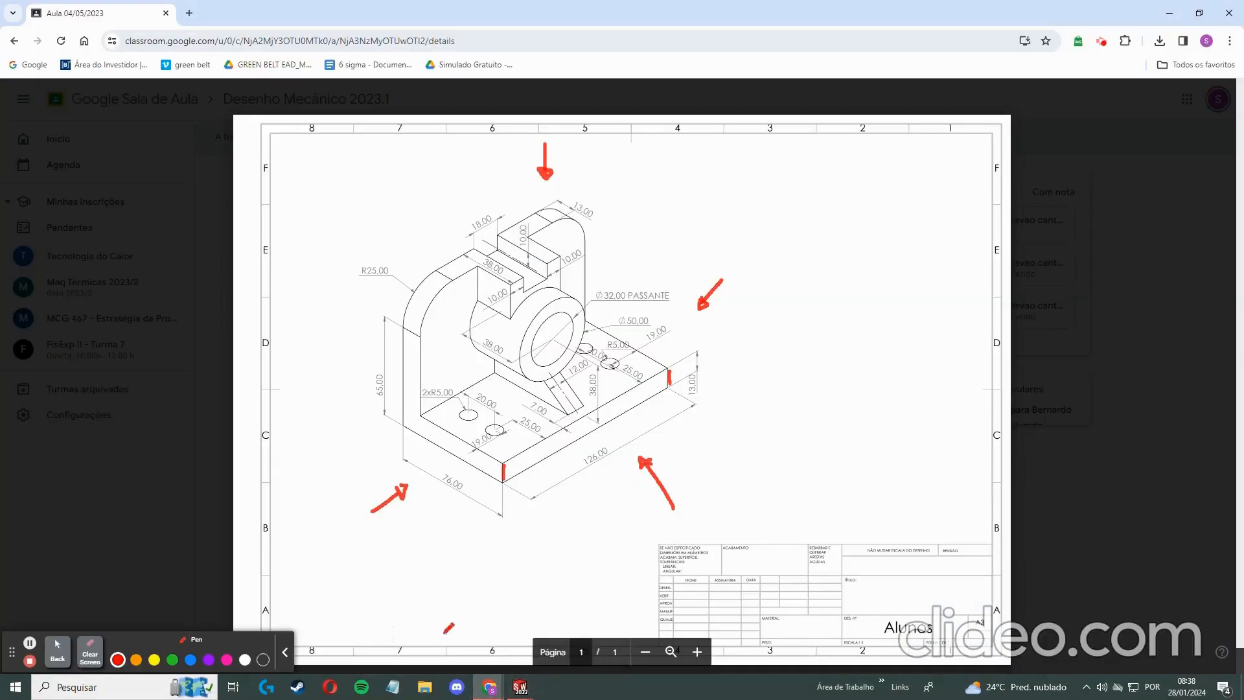
pyautogui.moveTo(535, 674)
pyautogui.click(564, 642)
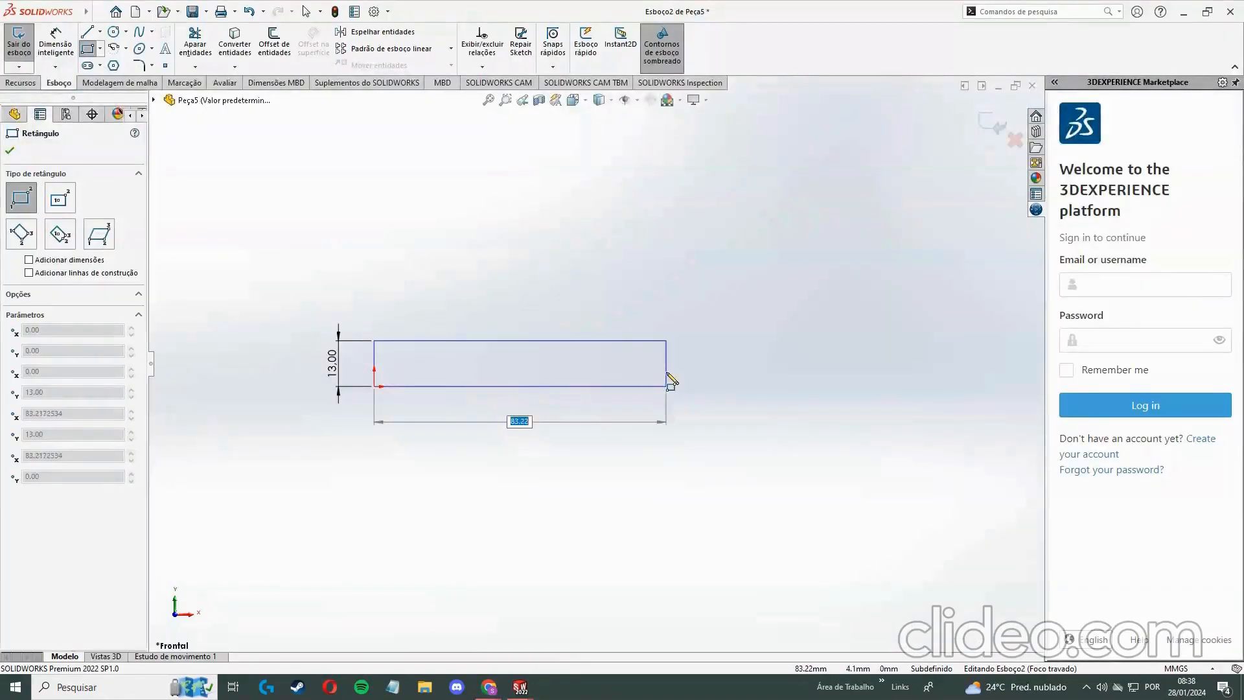
pyautogui.press('Return')
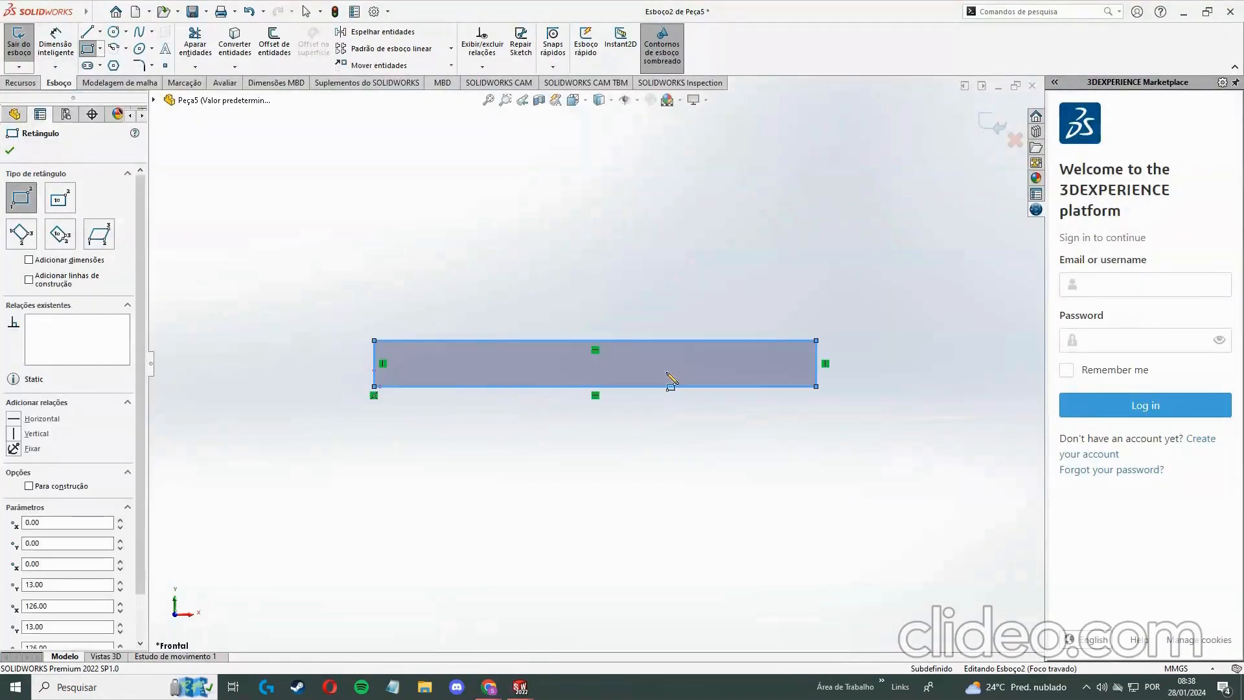
pyautogui.press('Escape')
# Extrude the rectangle as a blind boss 76 mm deep in the reversed direction
pyautogui.moveTo(687, 472); pyautogui.dragTo(722, 504, button='middle')
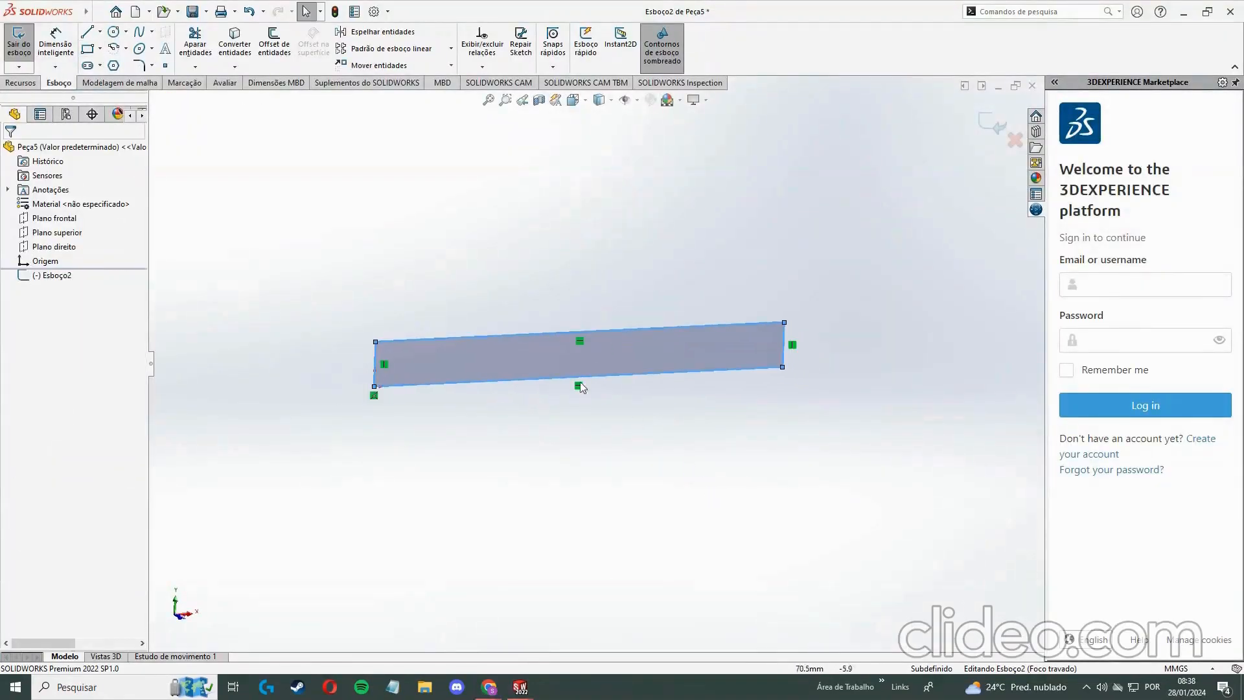
pyautogui.click(23, 82)
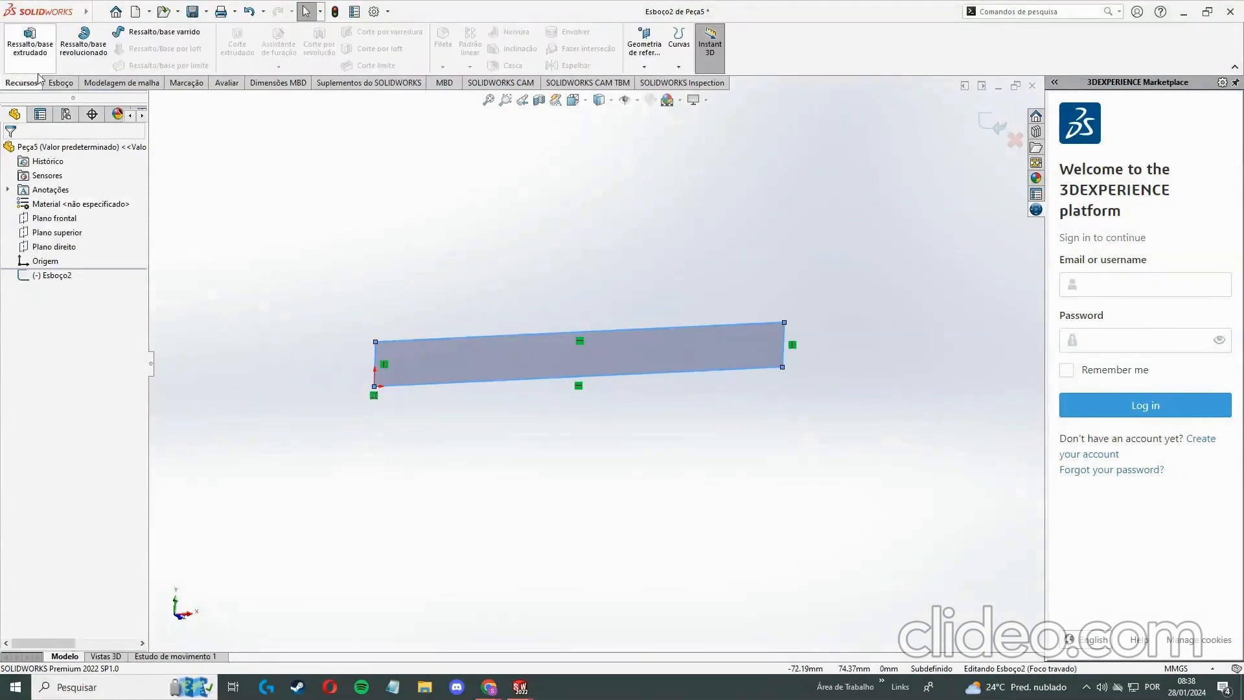
pyautogui.click(29, 42)
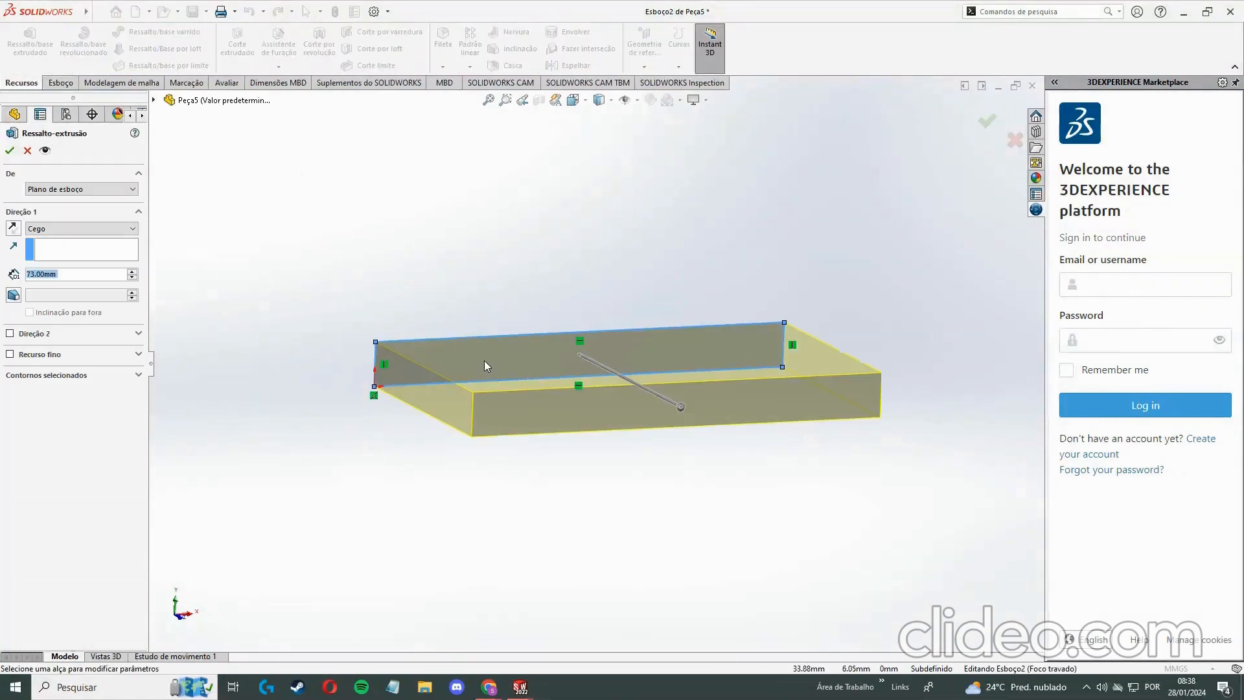
pyautogui.click(13, 230)
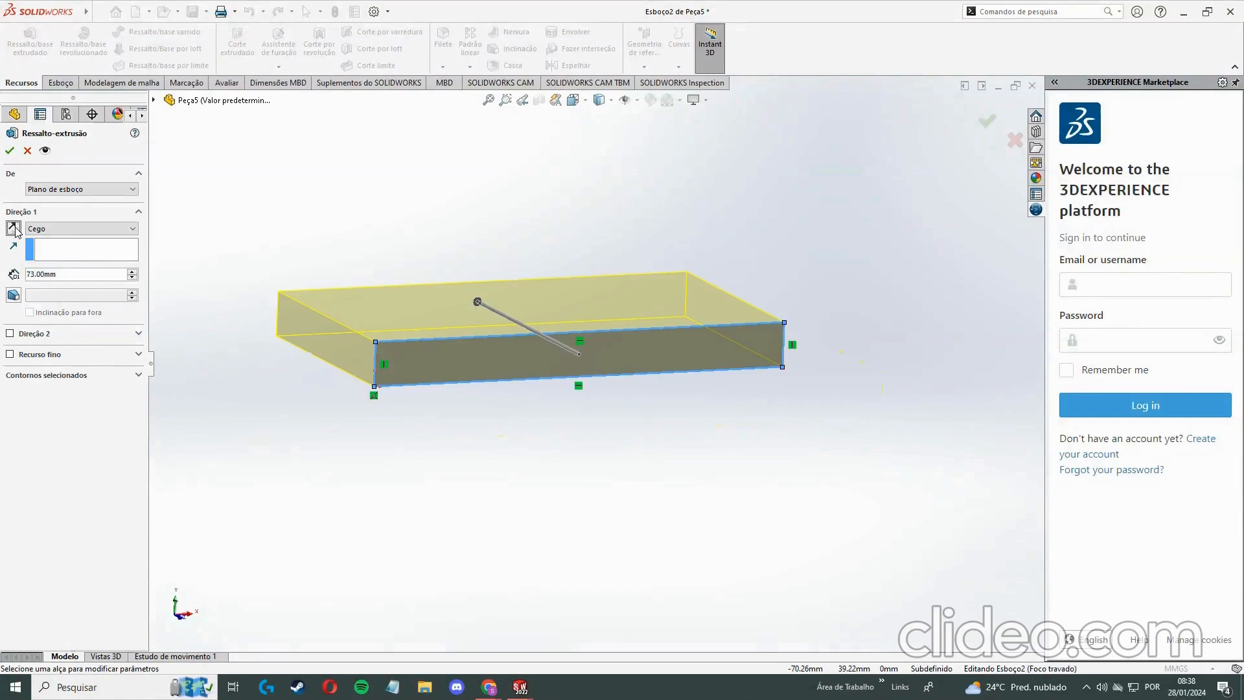
pyautogui.doubleClick(73, 274)
pyautogui.write('1')
pyautogui.press('BackSpace')
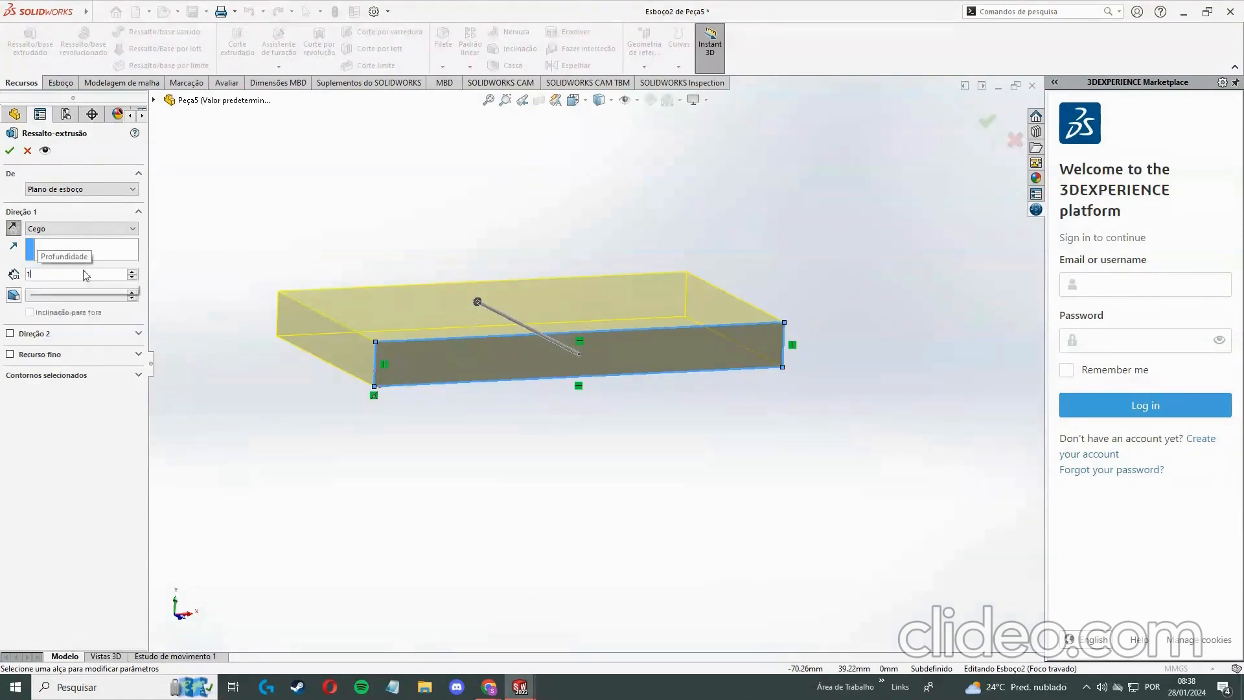
pyautogui.write('76')
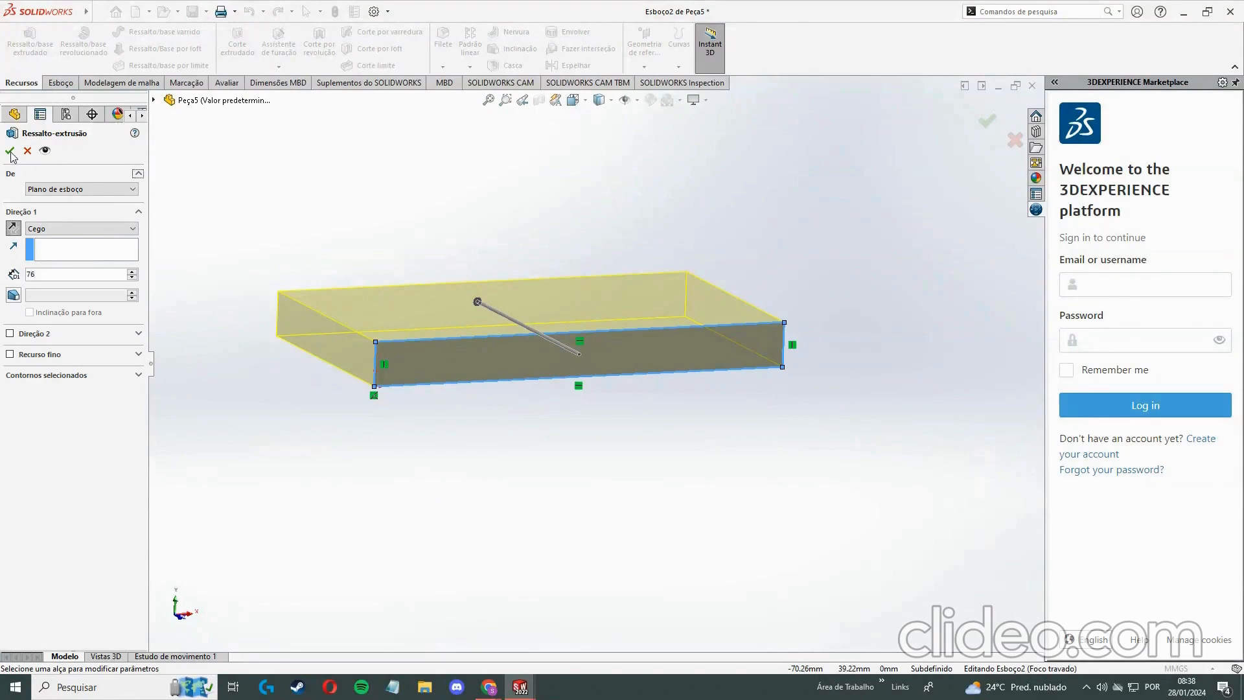
pyautogui.click(10, 150)
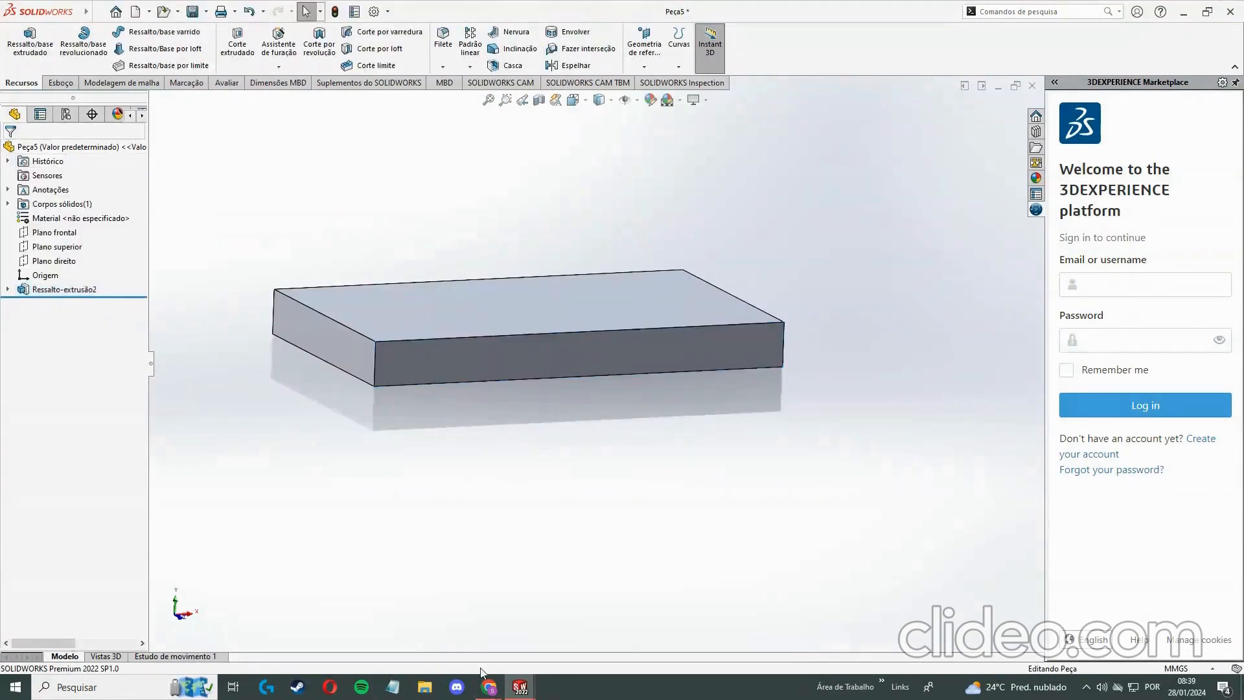
# Switch to the drawing in the browser and mark the 76, 126 and 13 mm base dimensions and the upright's 13 mm thickness
pyautogui.moveTo(489, 685)
pyautogui.click(415, 622)
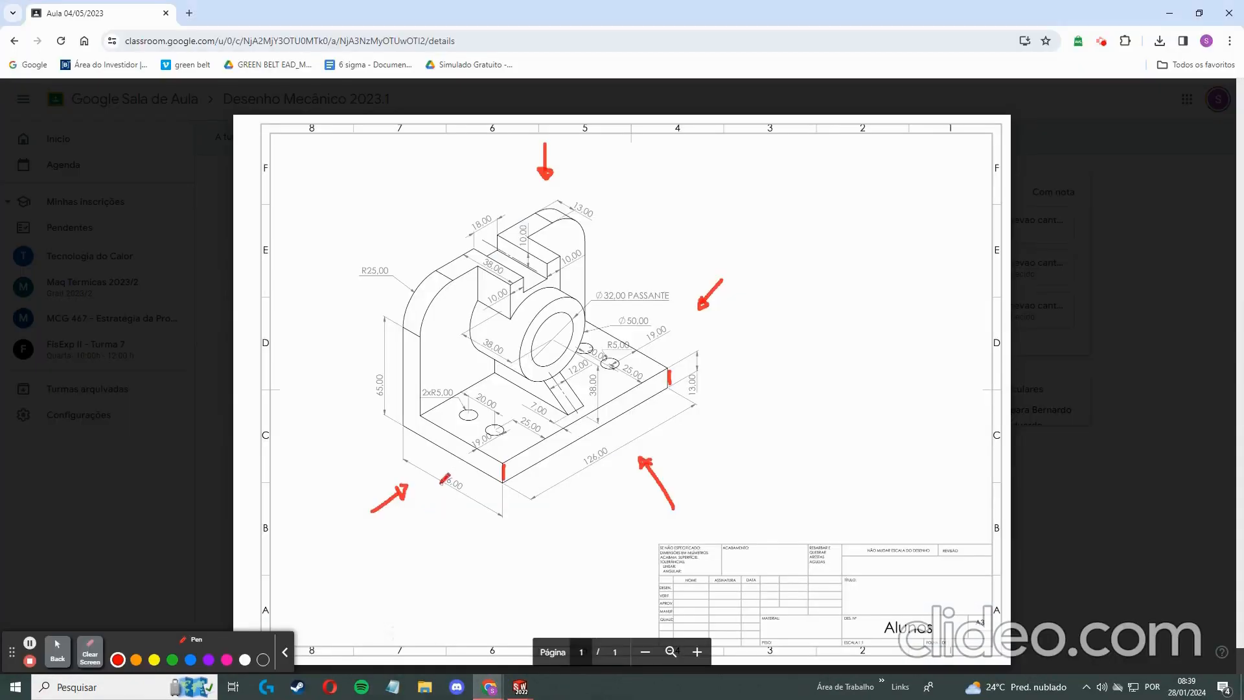
pyautogui.moveTo(439, 489); pyautogui.dragTo(459, 498)
pyautogui.moveTo(586, 475); pyautogui.dragTo(614, 460)
pyautogui.moveTo(704, 370); pyautogui.dragTo(703, 388)
pyautogui.moveTo(557, 201); pyautogui.dragTo(580, 200)
# Outline the straight part of the upright's end face in red and write the height calculation 52 + 25 = 77 beside it
pyautogui.moveTo(404, 327); pyautogui.dragTo(405, 409)
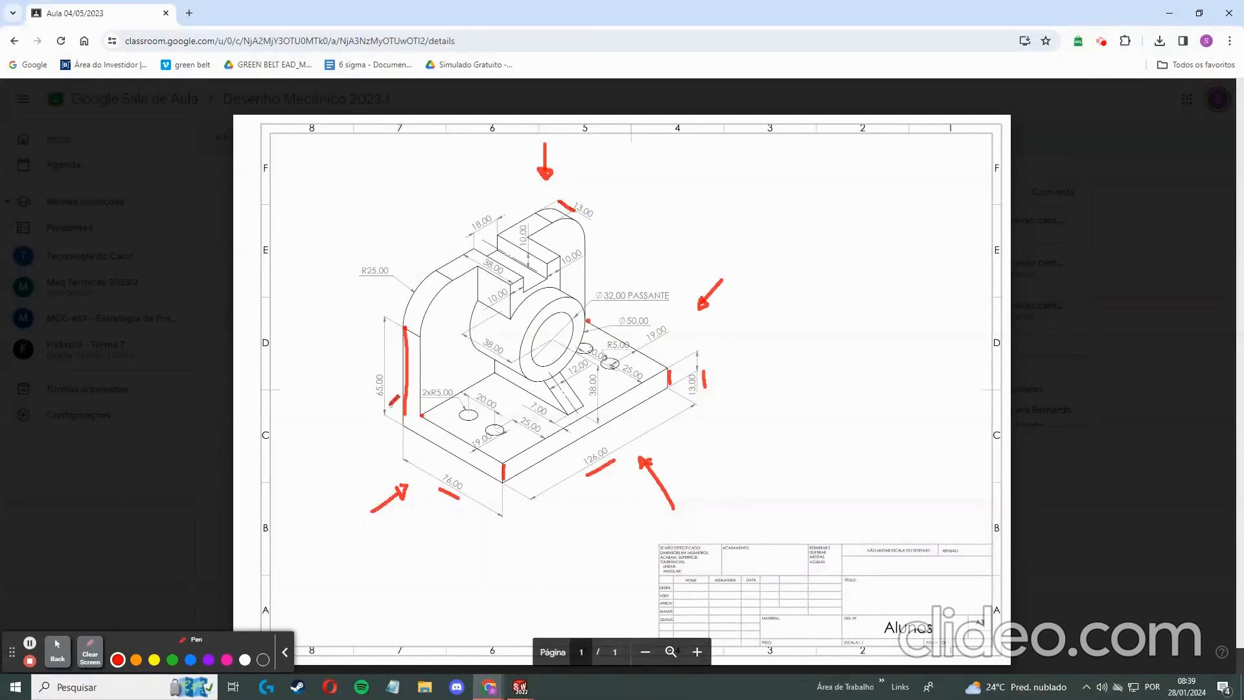
pyautogui.moveTo(307, 441)
pyautogui.mouseDown()
pyautogui.moveTo(304, 460)
pyautogui.moveTo(317, 440)
pyautogui.mouseUp()
pyautogui.moveTo(321, 446); pyautogui.dragTo(331, 464)
pyautogui.moveTo(406, 418); pyautogui.dragTo(423, 409)
pyautogui.moveTo(406, 328); pyautogui.dragTo(421, 336)
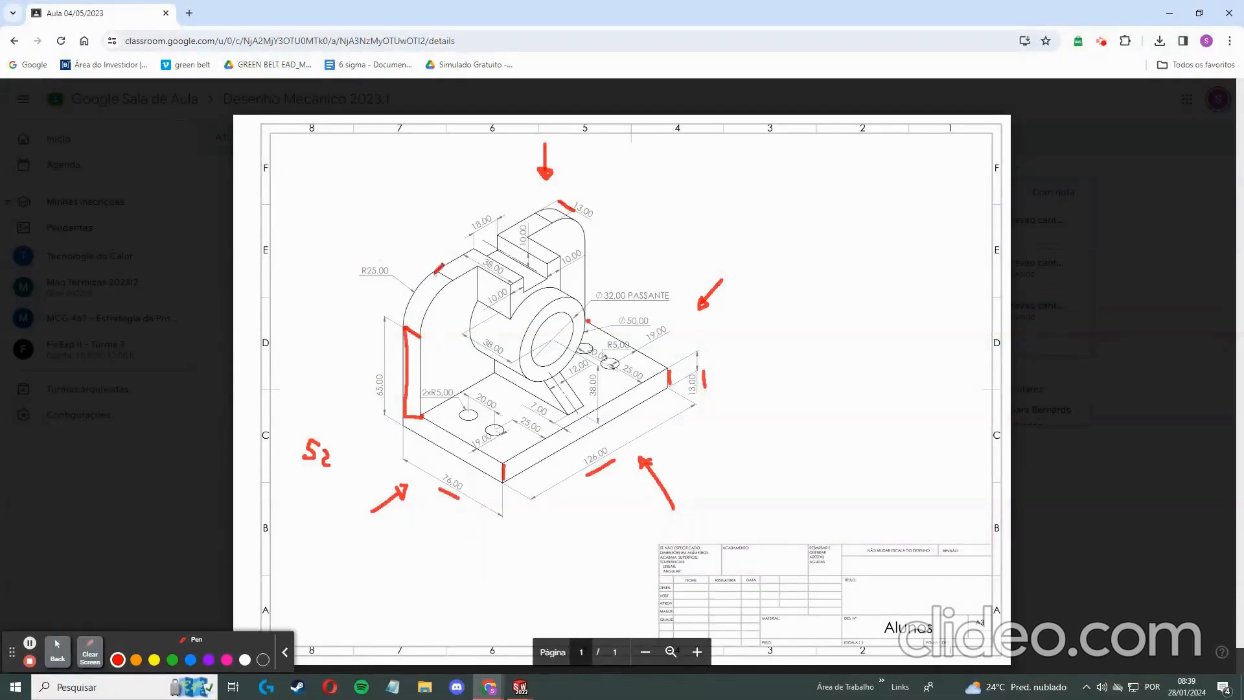
pyautogui.moveTo(339, 461)
pyautogui.mouseDown()
pyautogui.moveTo(368, 482)
pyautogui.moveTo(309, 502)
pyautogui.moveTo(315, 491)
pyautogui.moveTo(327, 509)
pyautogui.moveTo(334, 486)
pyautogui.mouseUp()
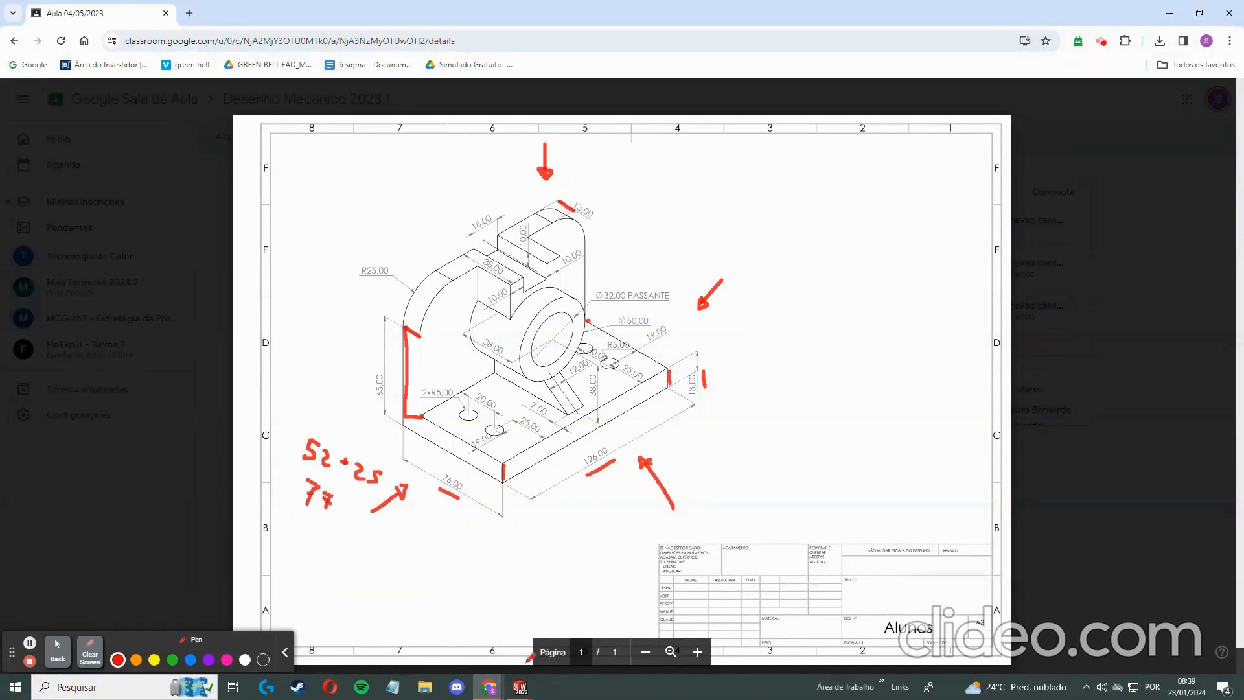
# Switch to SolidWorks and sketch a corner rectangle on the plate's top face, 13 mm wide along the full length of the rear edge
pyautogui.moveTo(520, 685)
pyautogui.click(570, 648)
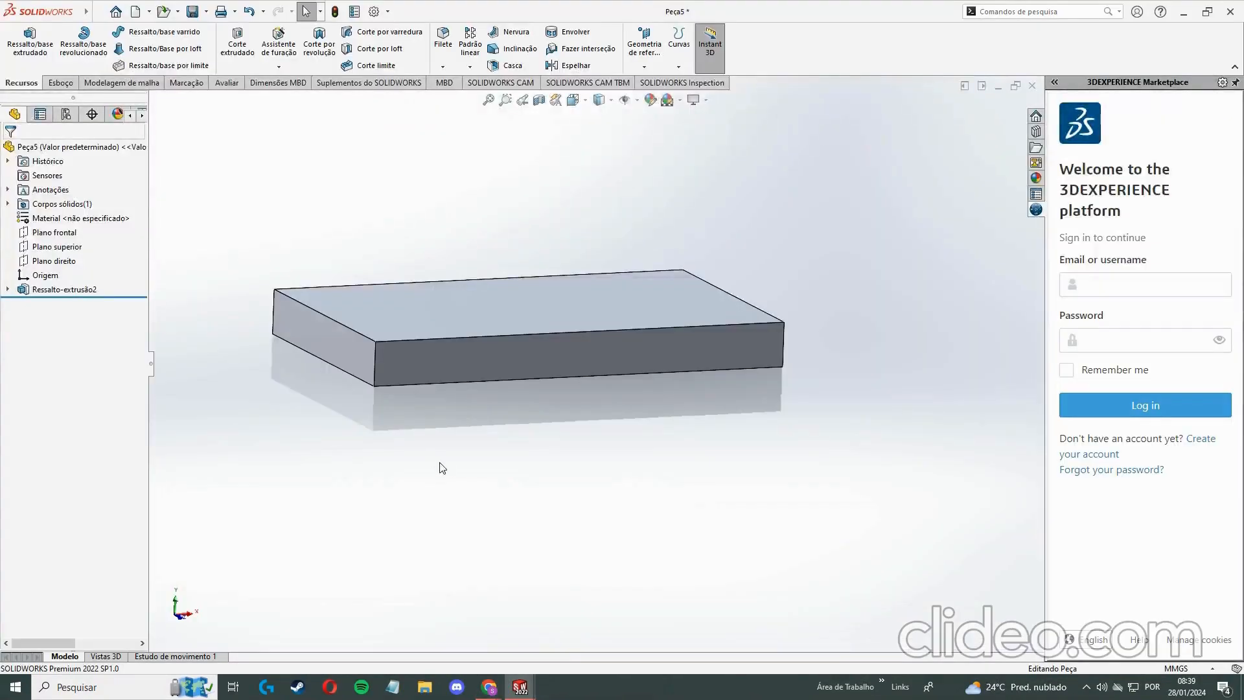
pyautogui.click(64, 85)
pyautogui.click(19, 39)
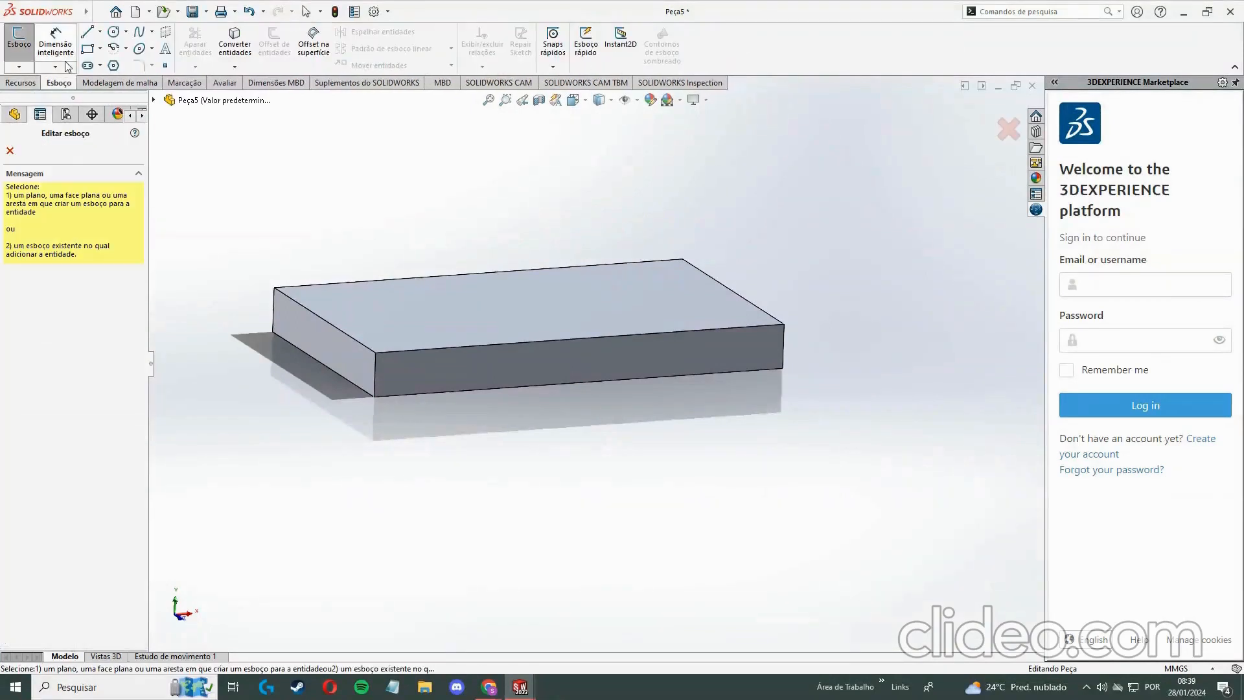
pyautogui.click(478, 286)
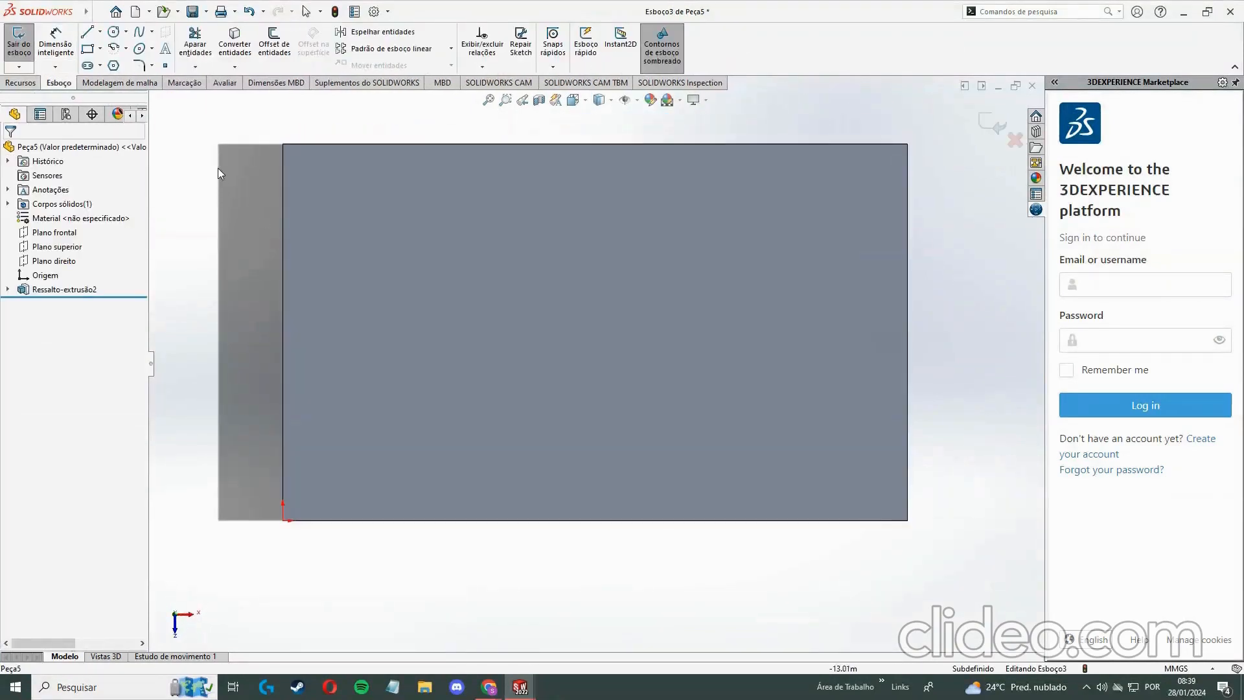
pyautogui.click(89, 51)
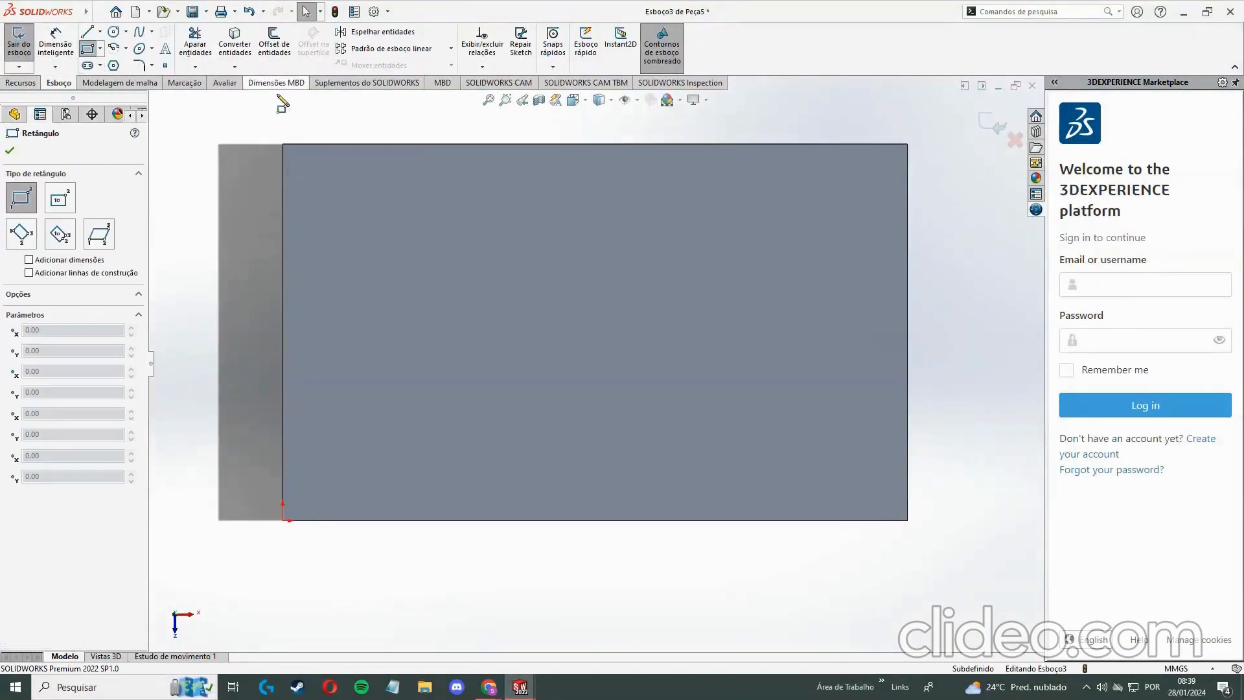
pyautogui.click(284, 144)
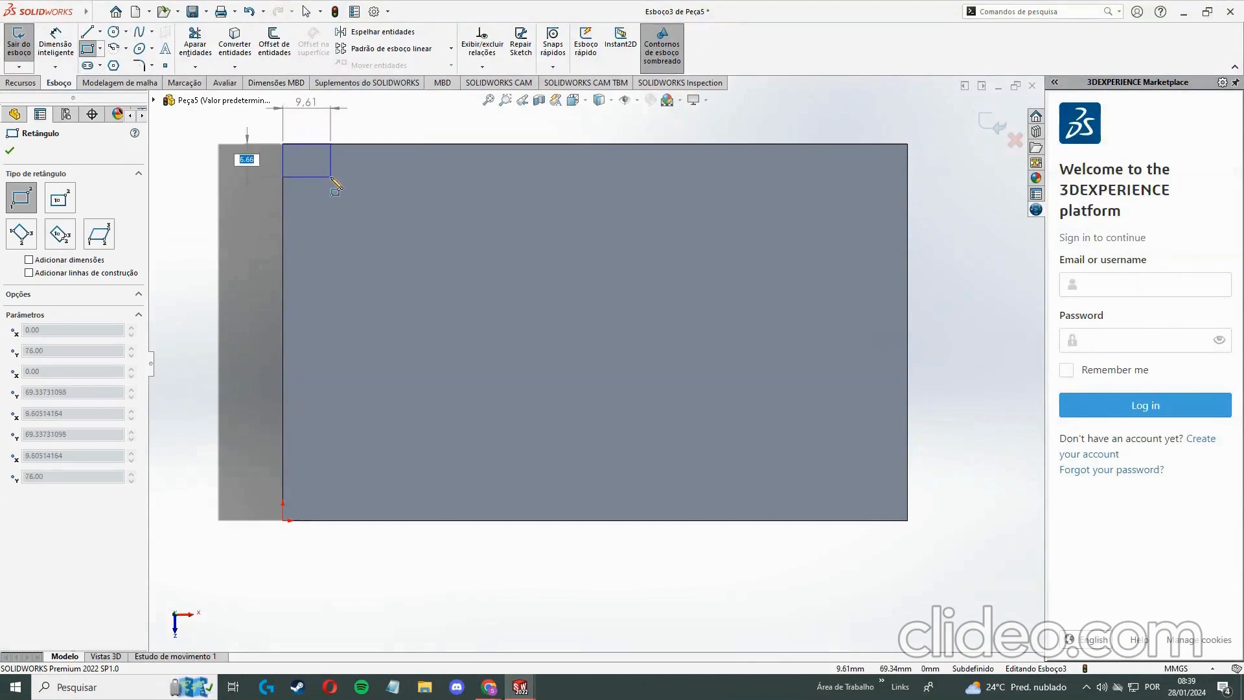
pyautogui.write('13')
pyautogui.press('Return')
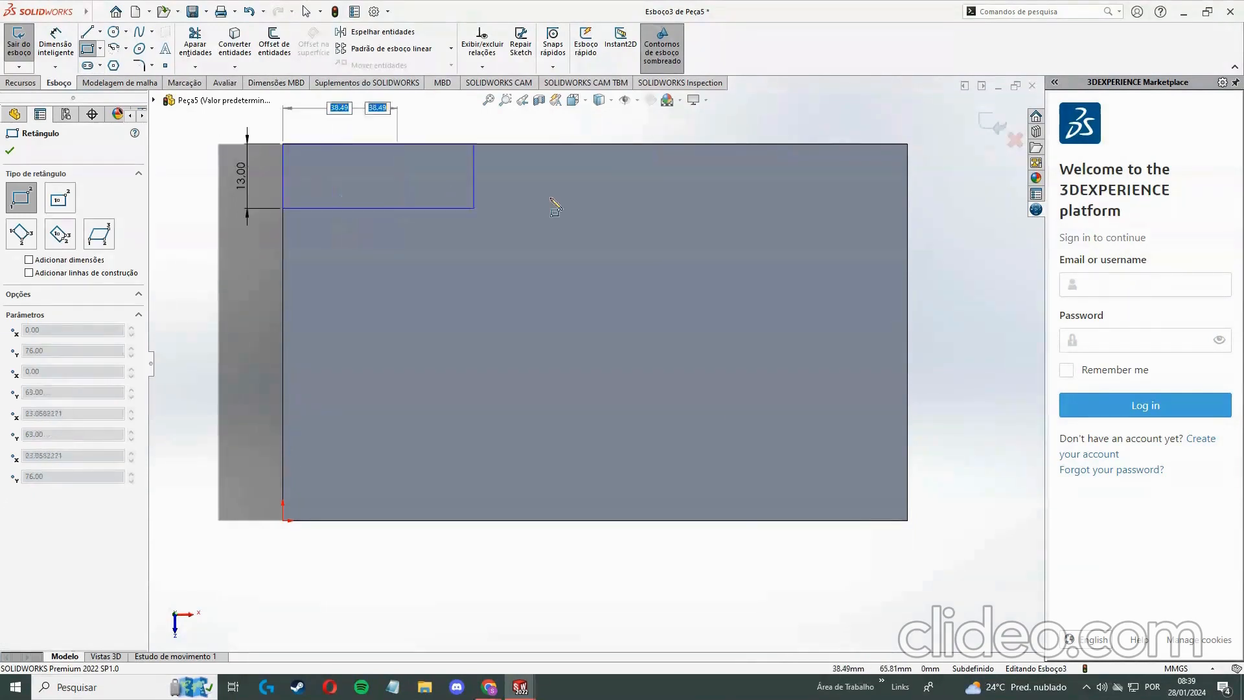
pyautogui.click(911, 205)
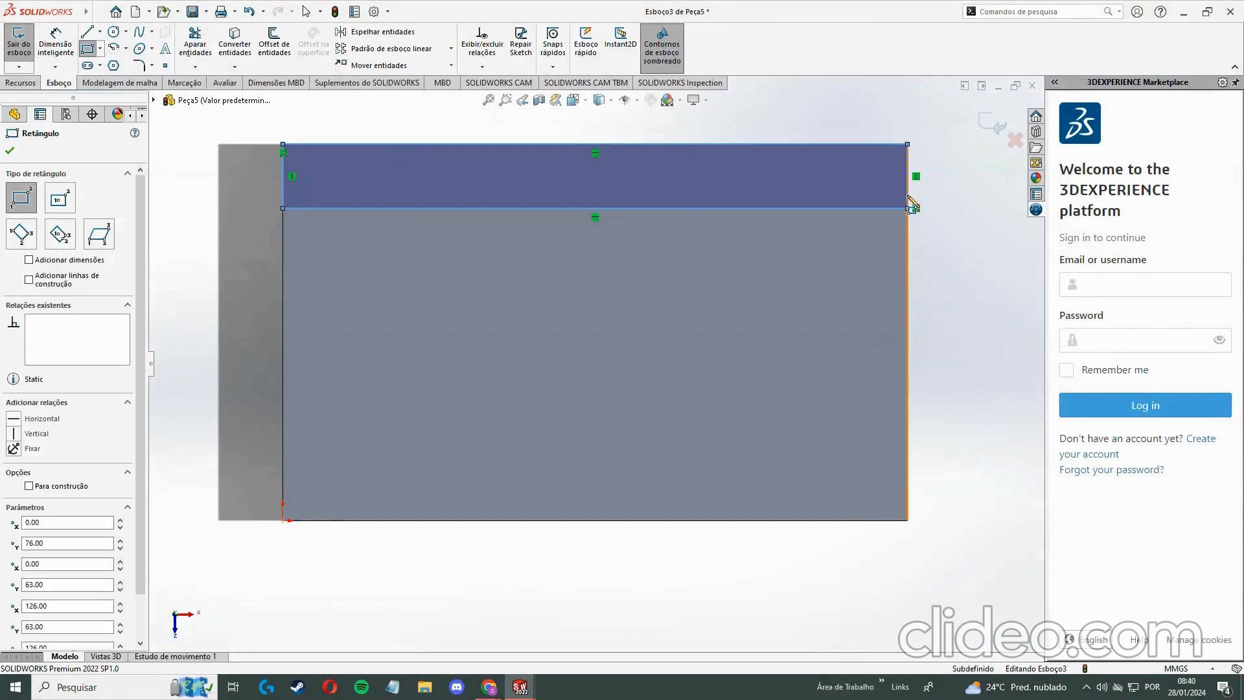
# Extrude the rear-edge rectangle upward as a blind boss 77 mm high, merged with the base plate
pyautogui.moveTo(961, 262); pyautogui.dragTo(958, 288, button='middle')
pyautogui.click(22, 82)
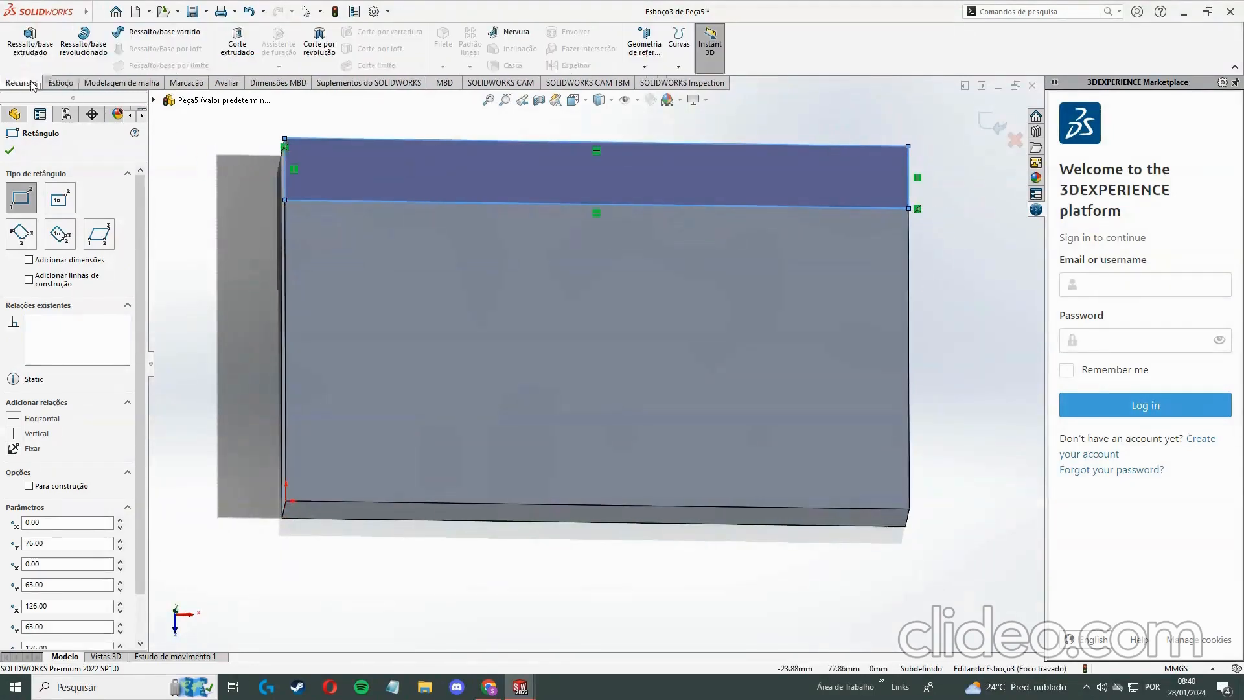
pyautogui.click(30, 40)
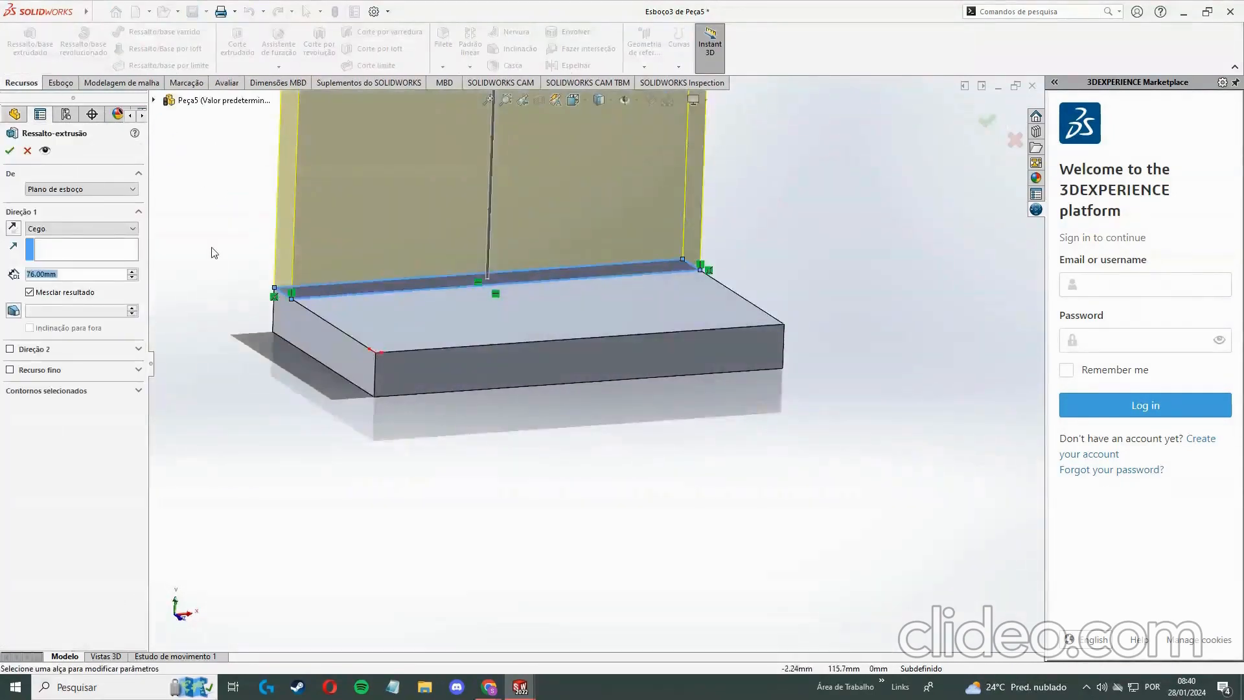
pyautogui.moveTo(201, 310); pyautogui.dragTo(203, 259, button='middle')
pyautogui.keyDown('ctrl'); pyautogui.moveTo(784, 266); pyautogui.dragTo(801, 444, button='middle'); pyautogui.keyUp('ctrl')
pyautogui.click(71, 274)
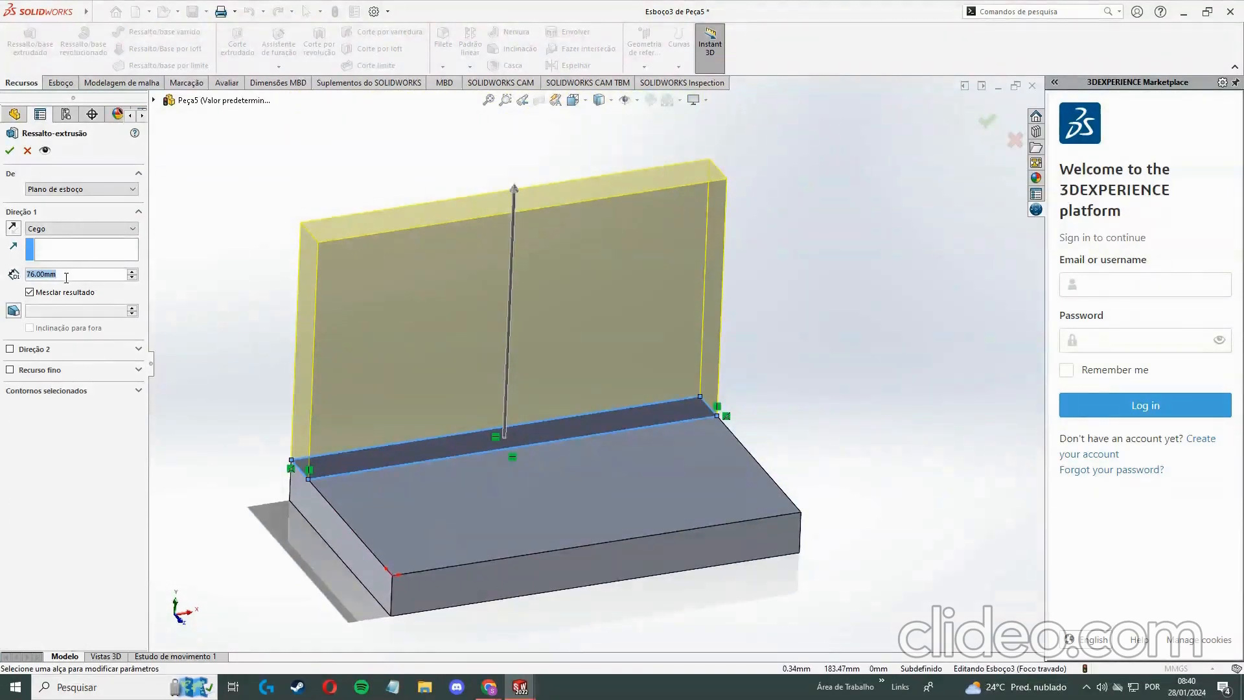
pyautogui.write('7')
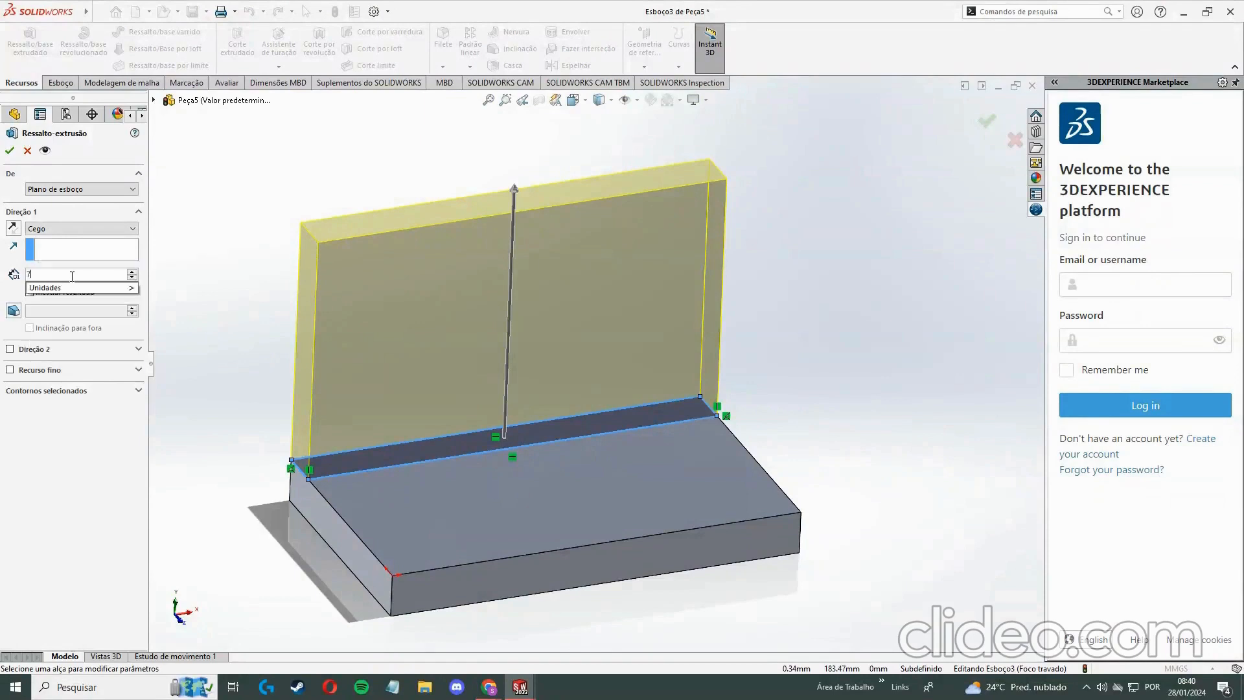
pyautogui.write('7.00mm')
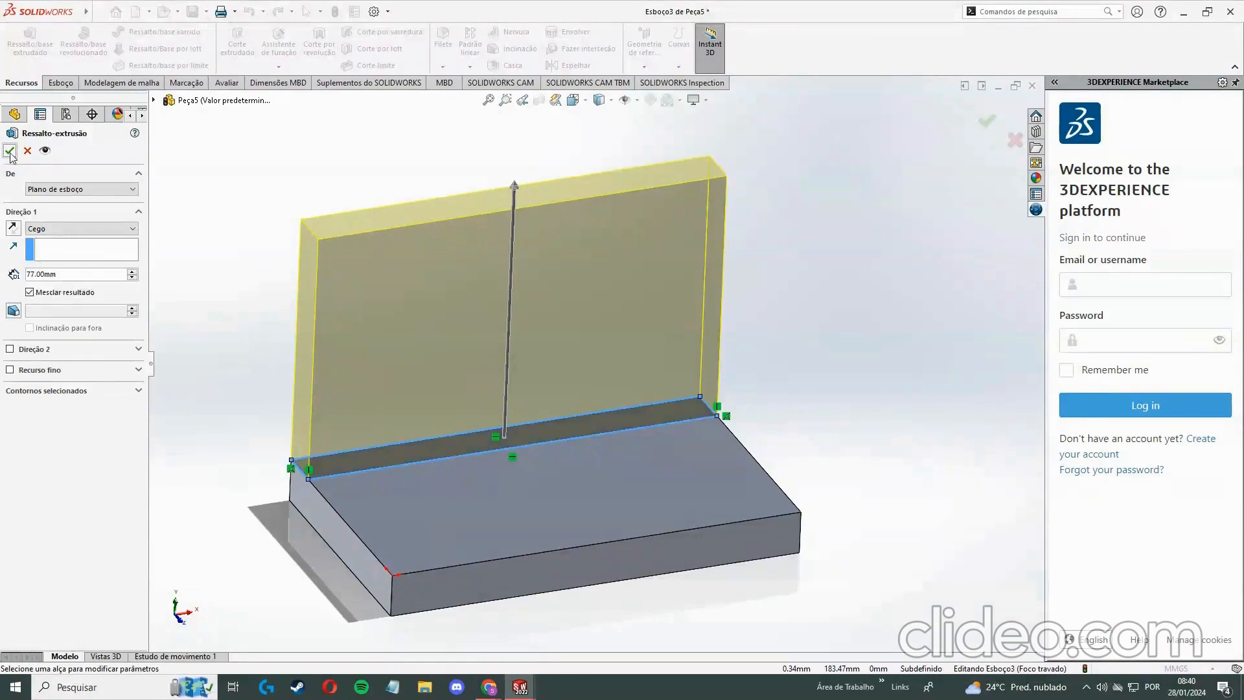
pyautogui.click(9, 150)
pyautogui.click(238, 329)
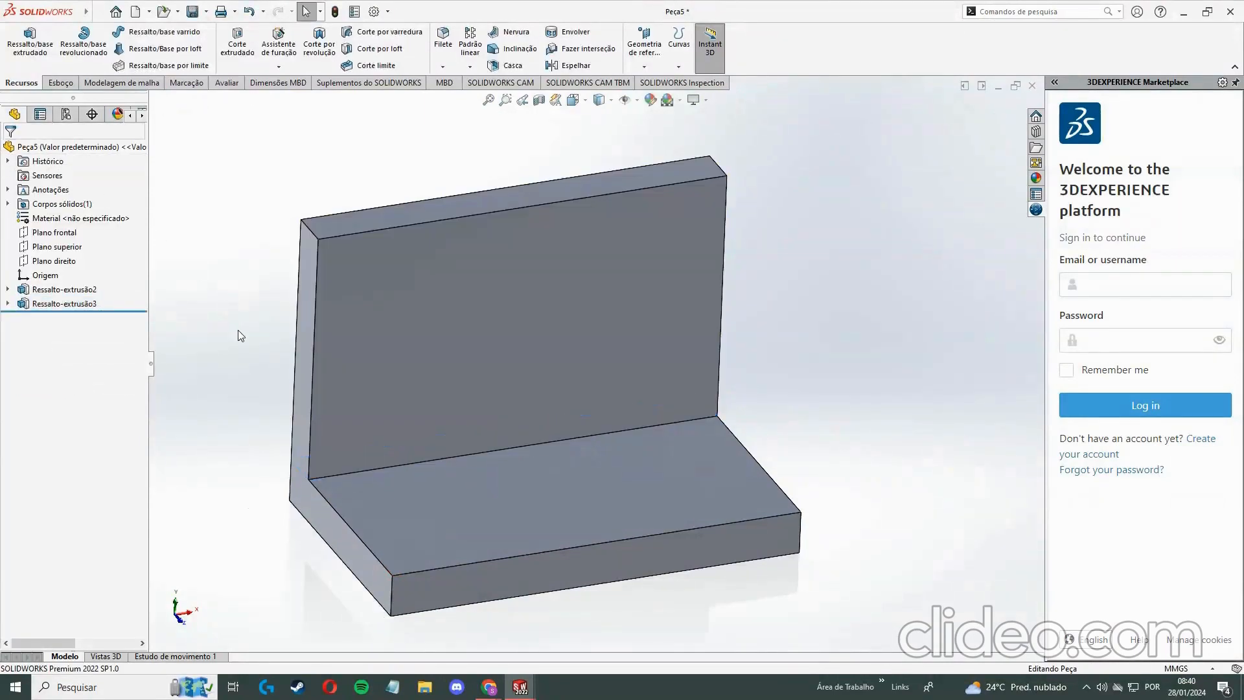
pyautogui.moveTo(239, 329)
pyautogui.mouseDown(button='middle')
pyautogui.moveTo(292, 416)
pyautogui.moveTo(356, 480)
pyautogui.mouseUp(button='middle')
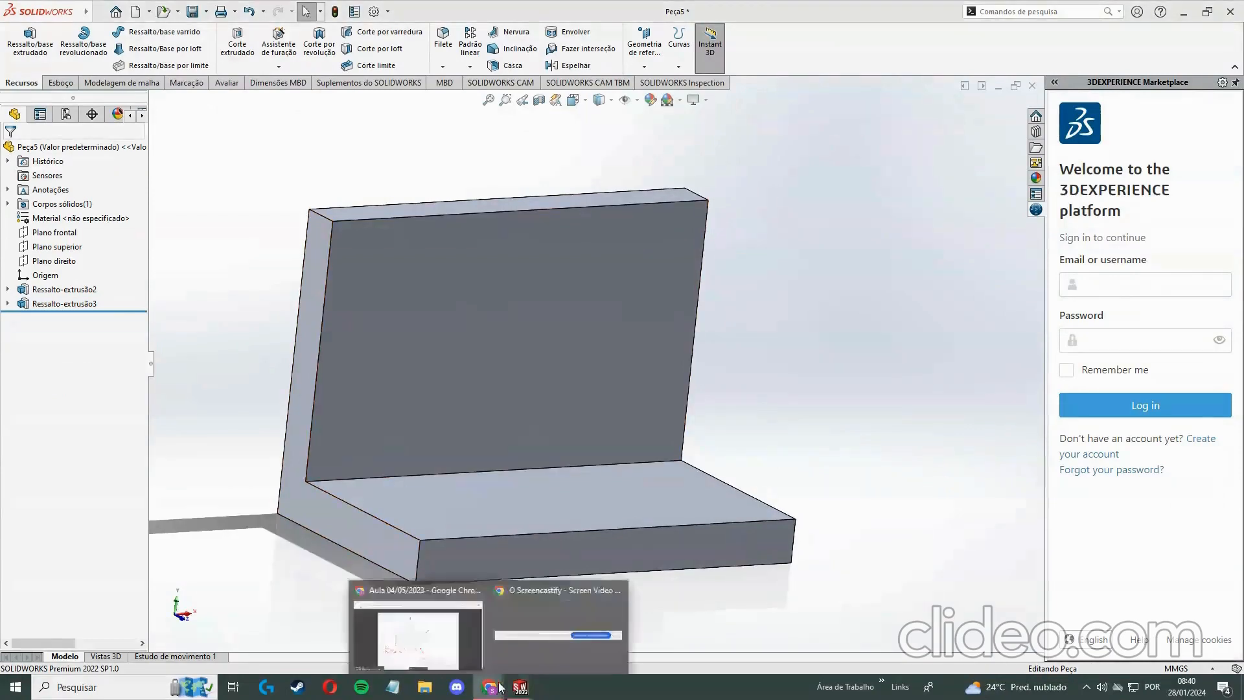
# Switch to the drawing in the browser and mark both ends of the upright's 65 mm height dimension in red
pyautogui.click(417, 632)
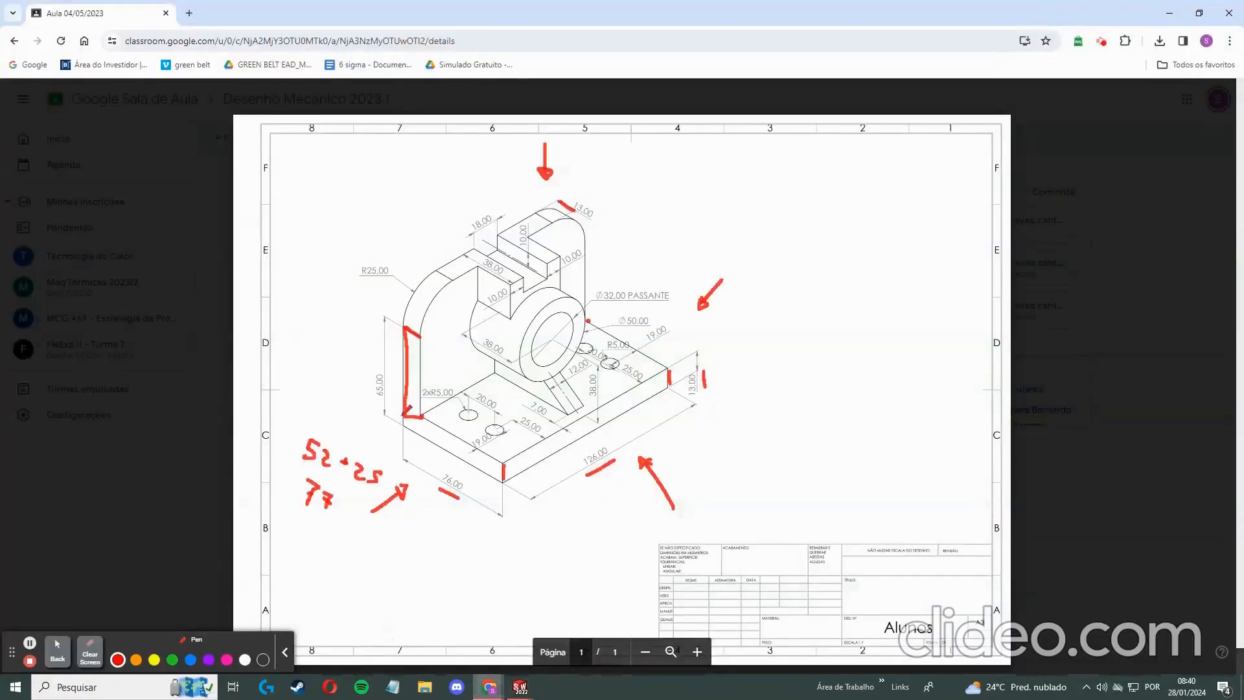
pyautogui.moveTo(380, 414); pyautogui.dragTo(397, 421)
pyautogui.moveTo(385, 318); pyautogui.dragTo(400, 326)
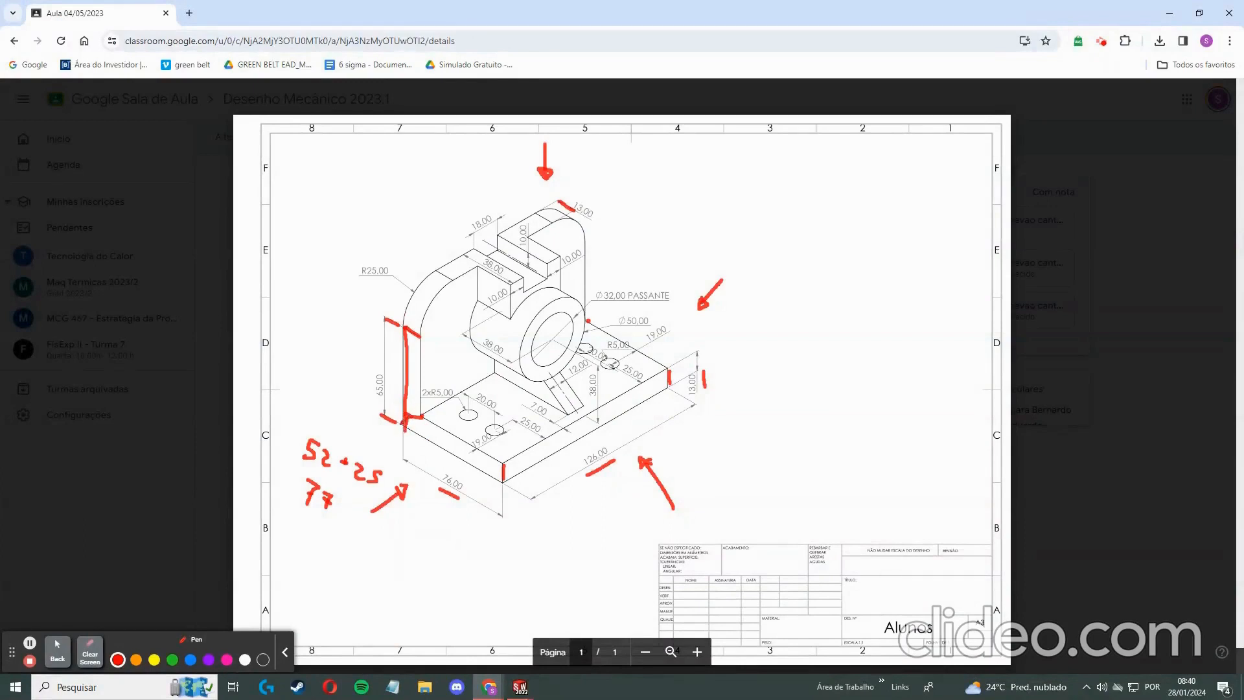
pyautogui.moveTo(392, 393); pyautogui.dragTo(400, 383)
pyautogui.moveTo(426, 283); pyautogui.dragTo(417, 293)
# Switch to SolidWorks and fillet both upper corner edges of the upright with a symmetric 25 mm radius
pyautogui.moveTo(520, 687)
pyautogui.click(453, 631)
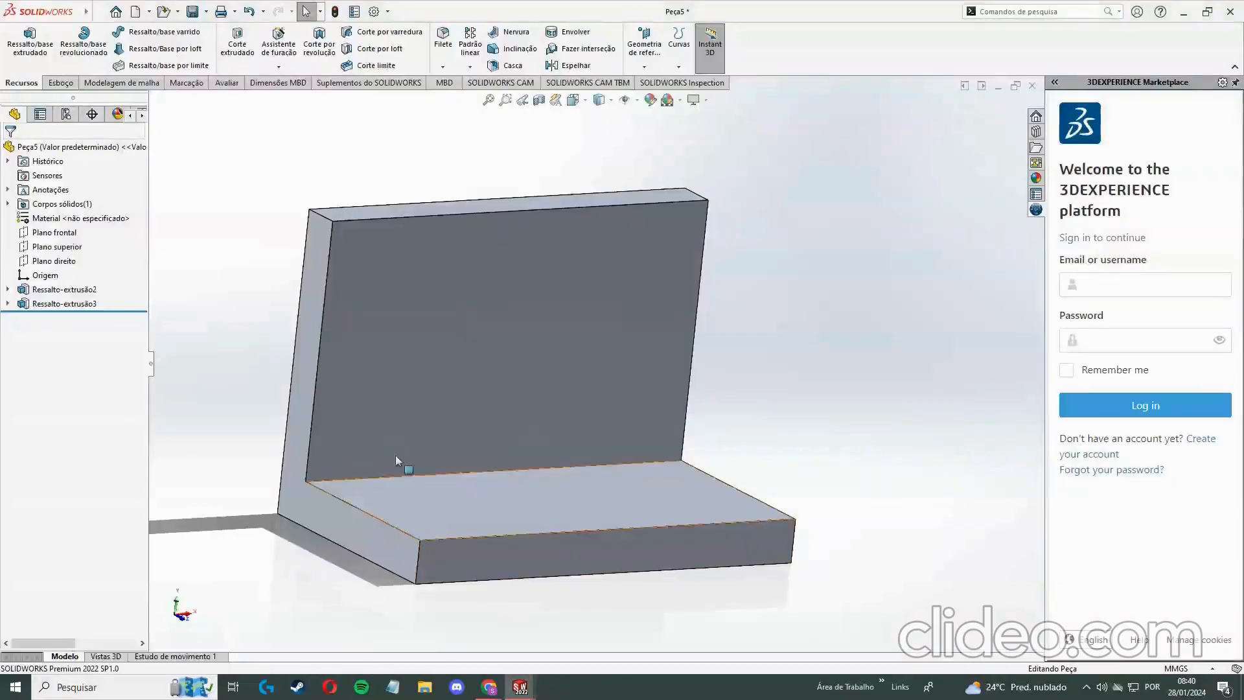
pyautogui.click(445, 50)
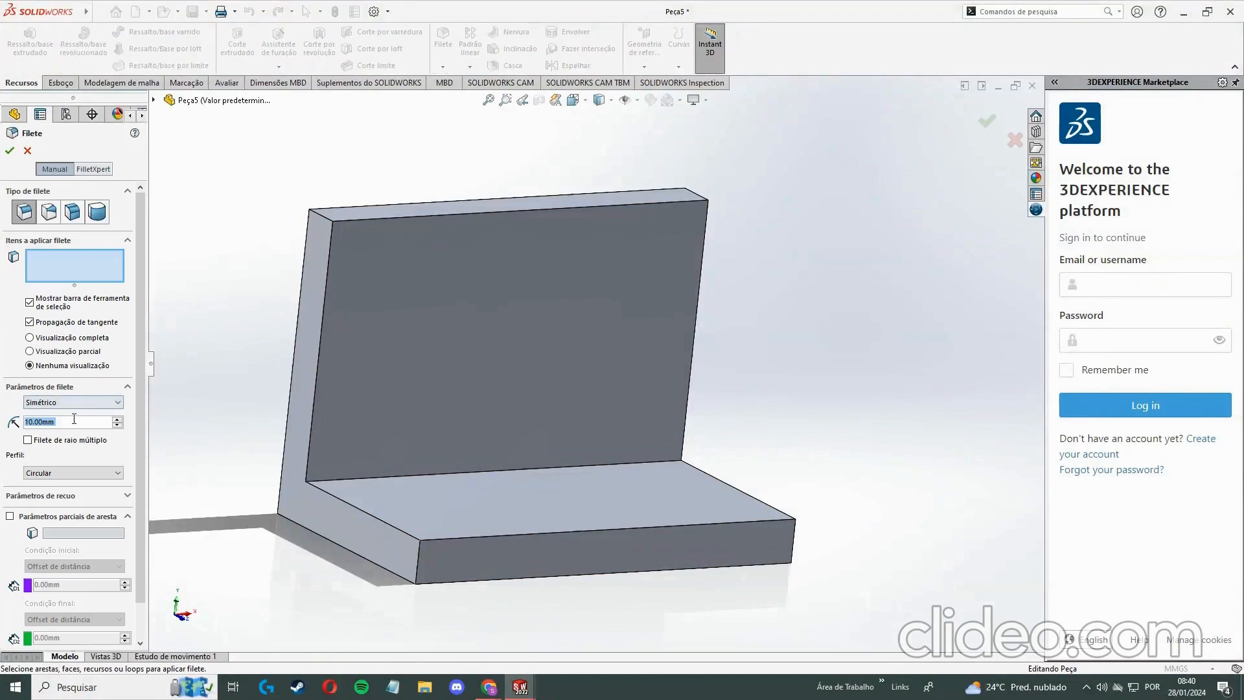
pyautogui.write('25')
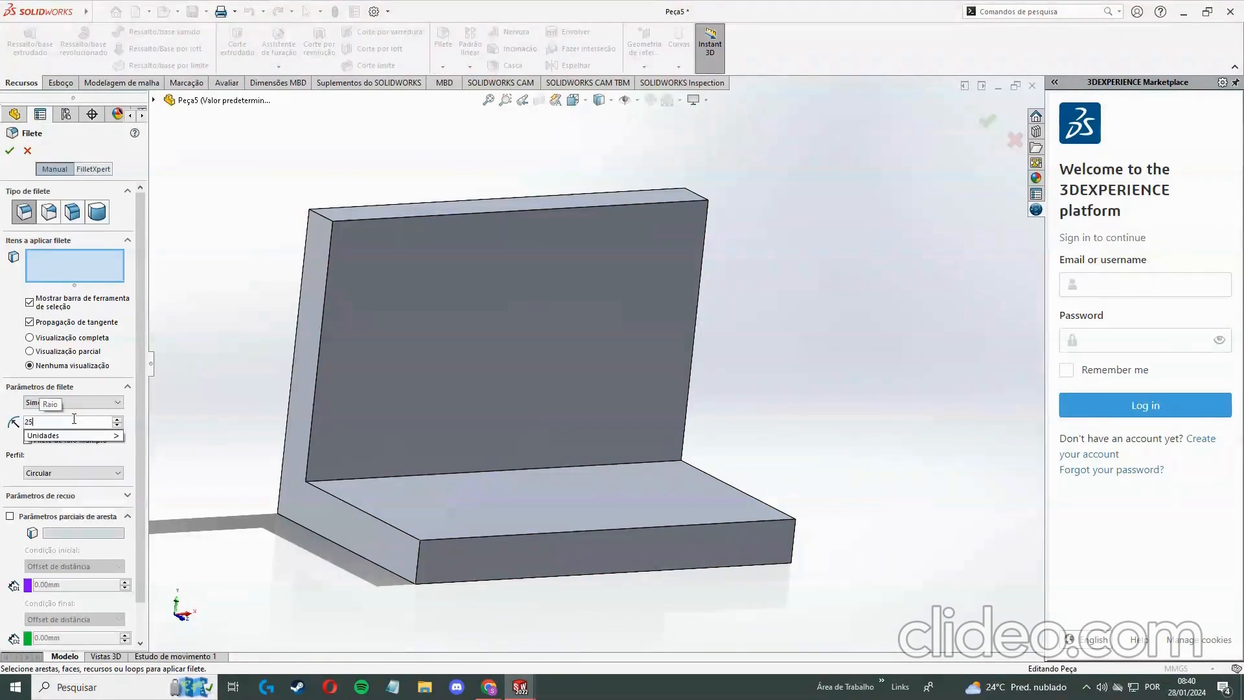
pyautogui.press('Return')
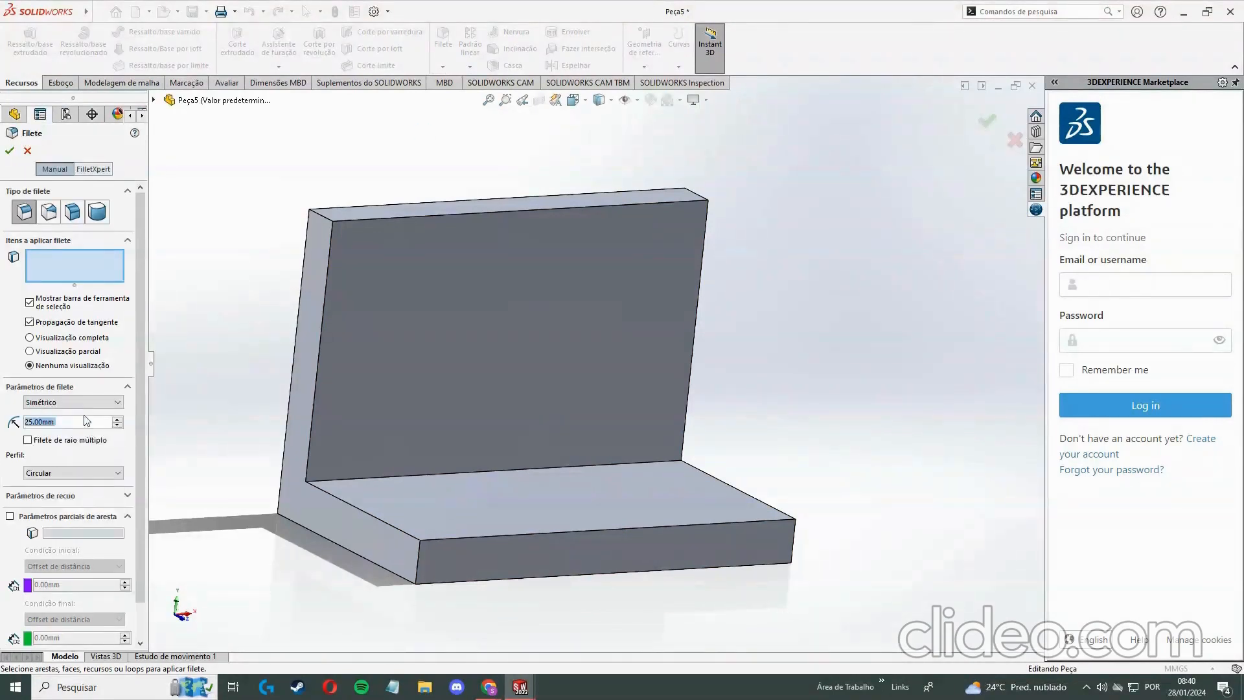
pyautogui.click(325, 219)
pyautogui.moveTo(706, 257); pyautogui.dragTo(737, 185, button='middle')
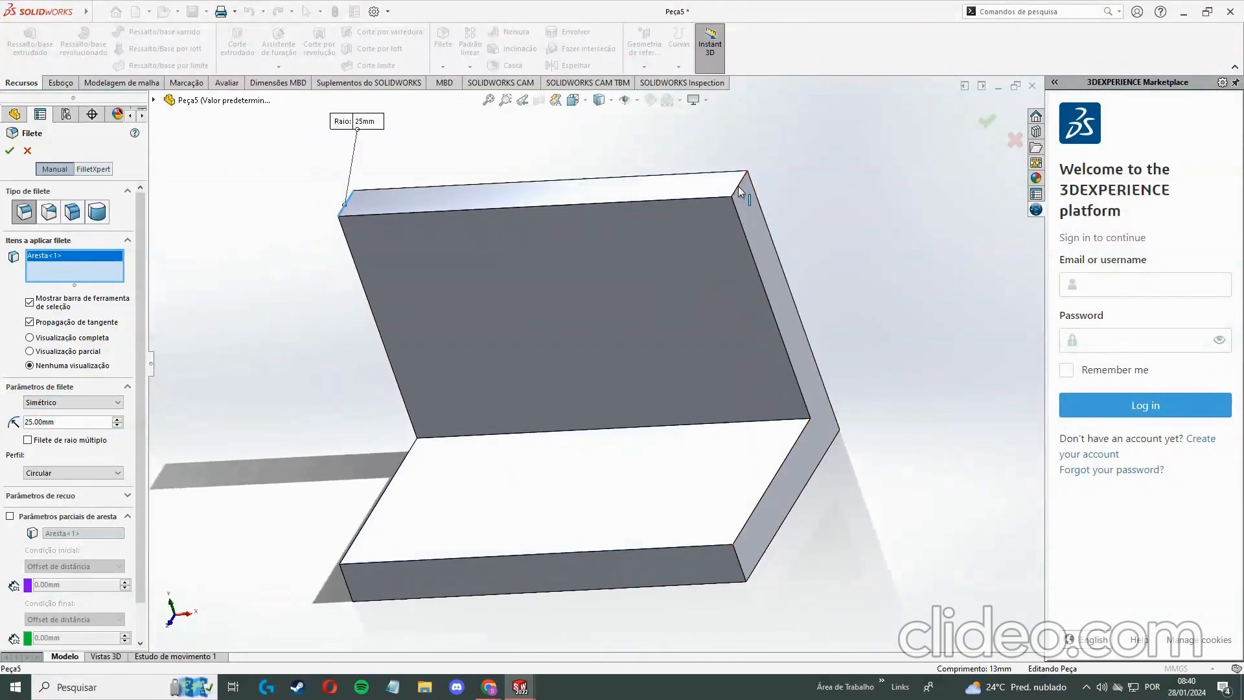
pyautogui.click(737, 185)
pyautogui.click(10, 150)
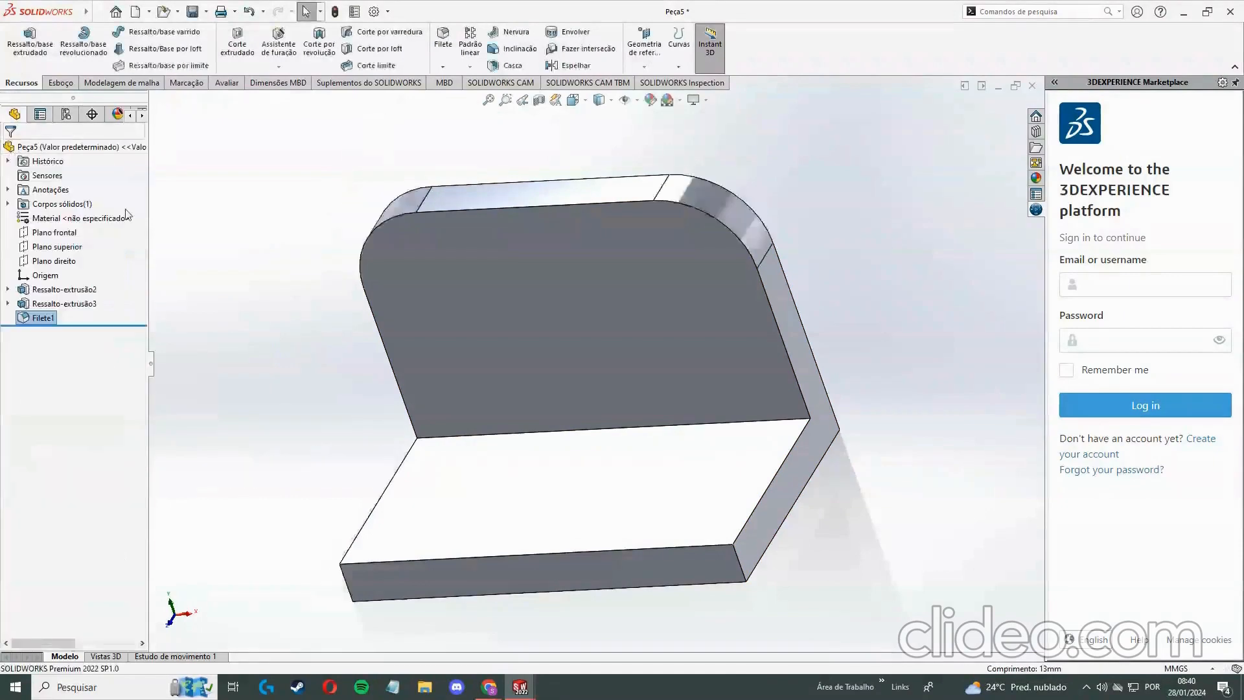
pyautogui.moveTo(228, 328); pyautogui.dragTo(318, 300, button='middle')
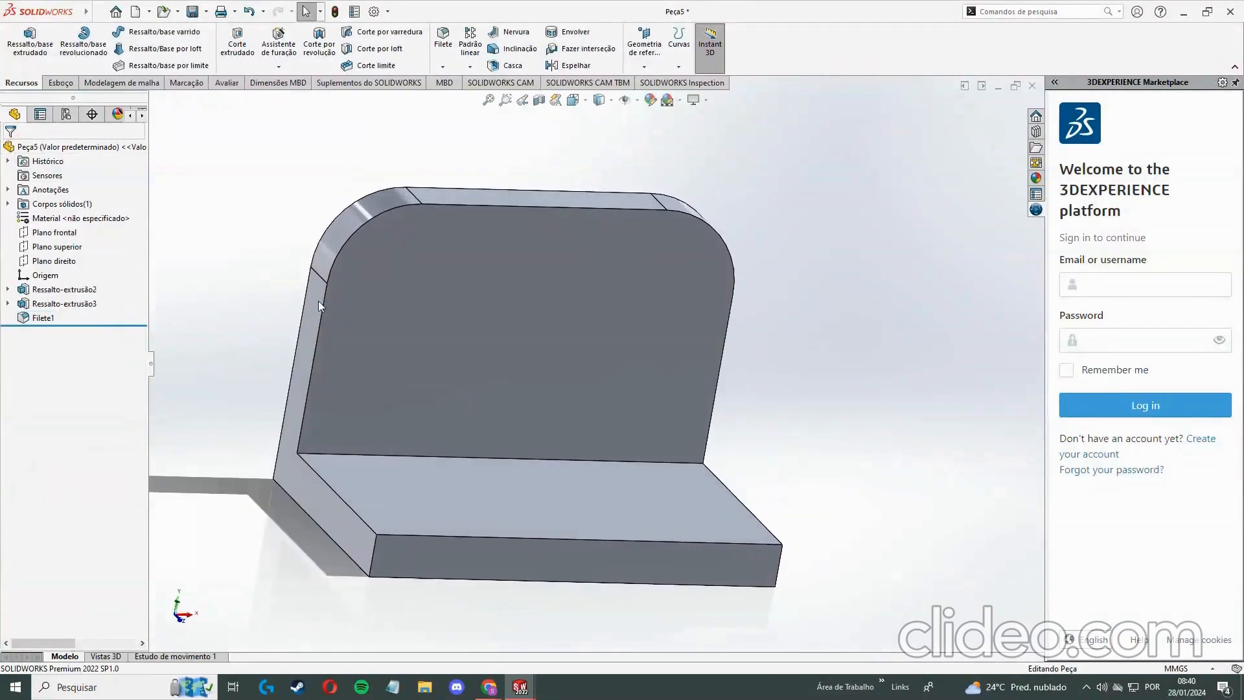
# Mark the base holes and their 19 and 25 mm edge distances on the browser drawing, and return to SolidWorks
pyautogui.moveTo(489, 686)
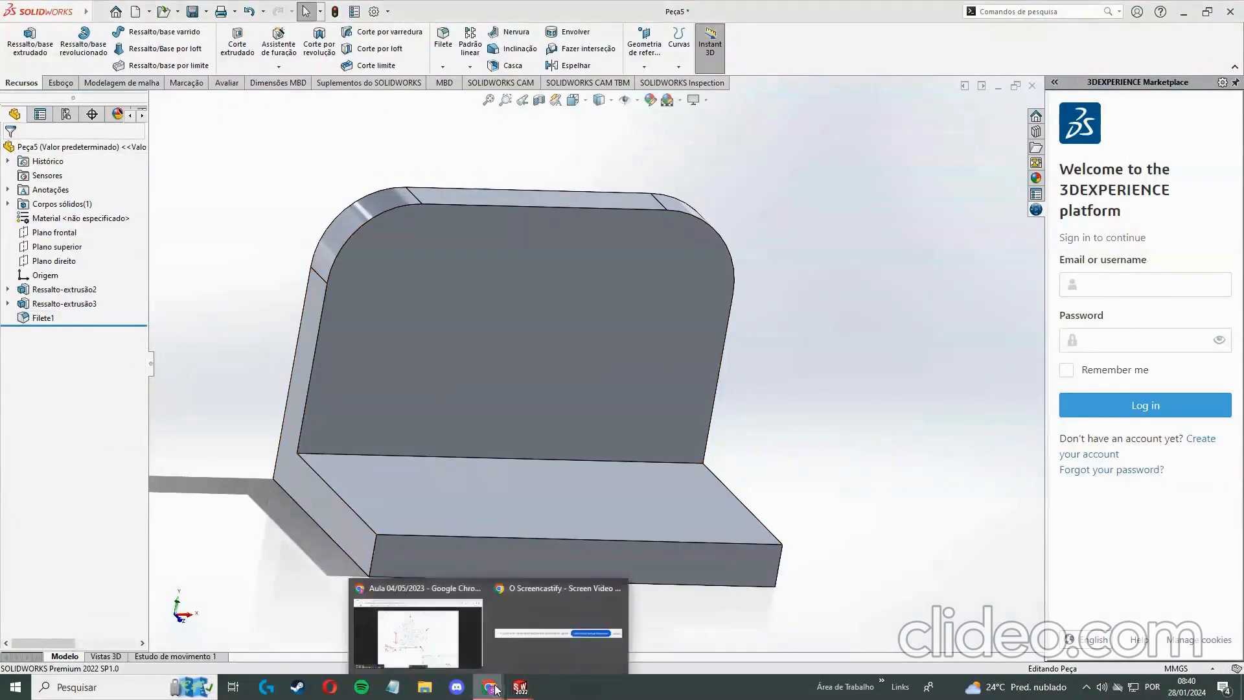
pyautogui.click(462, 636)
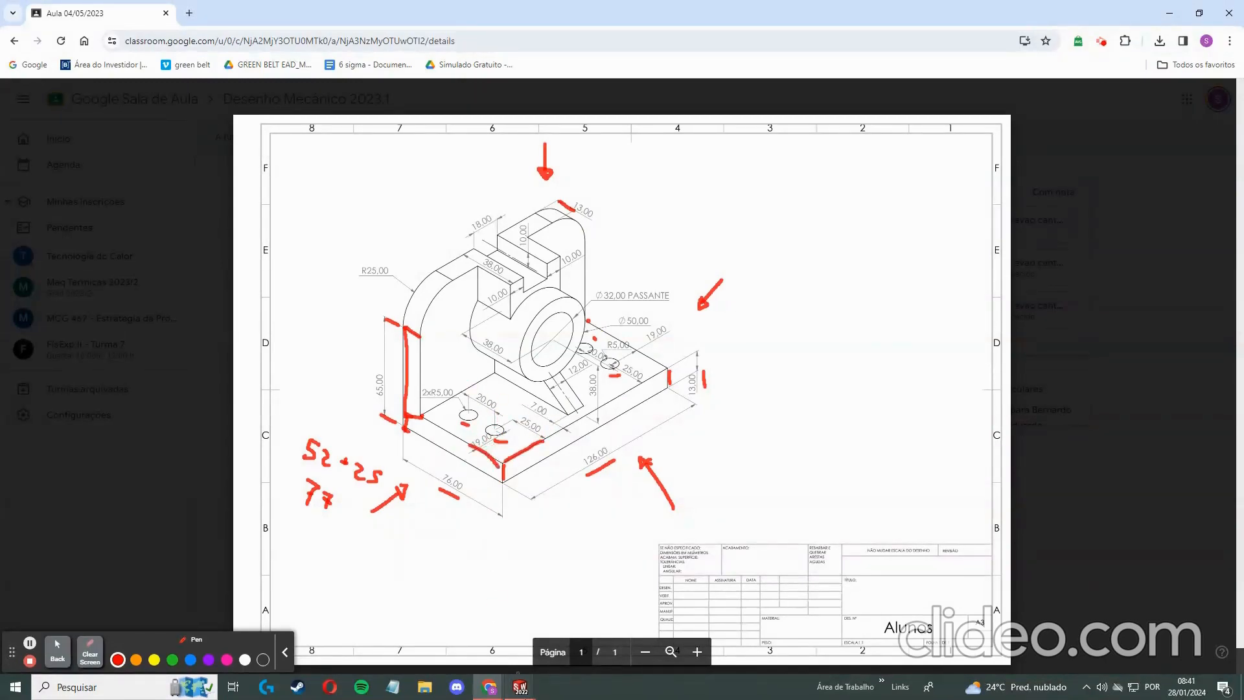
pyautogui.click(520, 685)
pyautogui.click(565, 643)
# Start a sketch on the base plate's top face and draw a circle of about 5 mm radius near the front-left corner
pyautogui.moveTo(191, 466); pyautogui.dragTo(167, 525, button='middle')
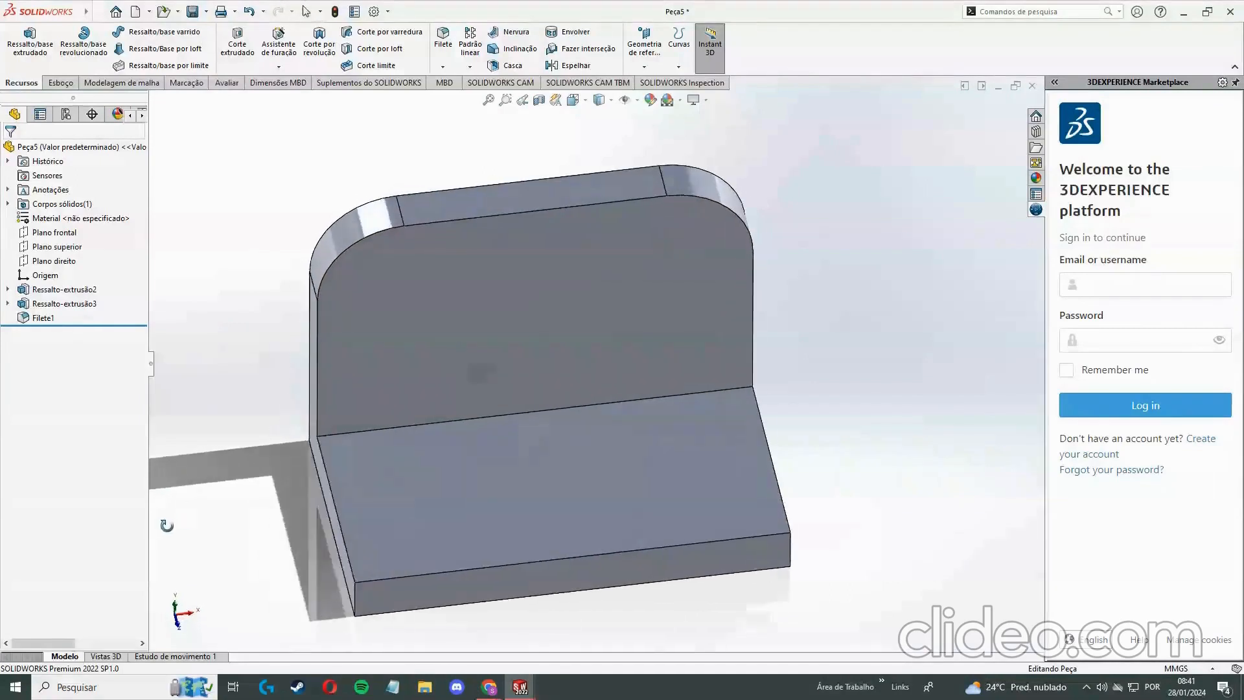
pyautogui.click(58, 83)
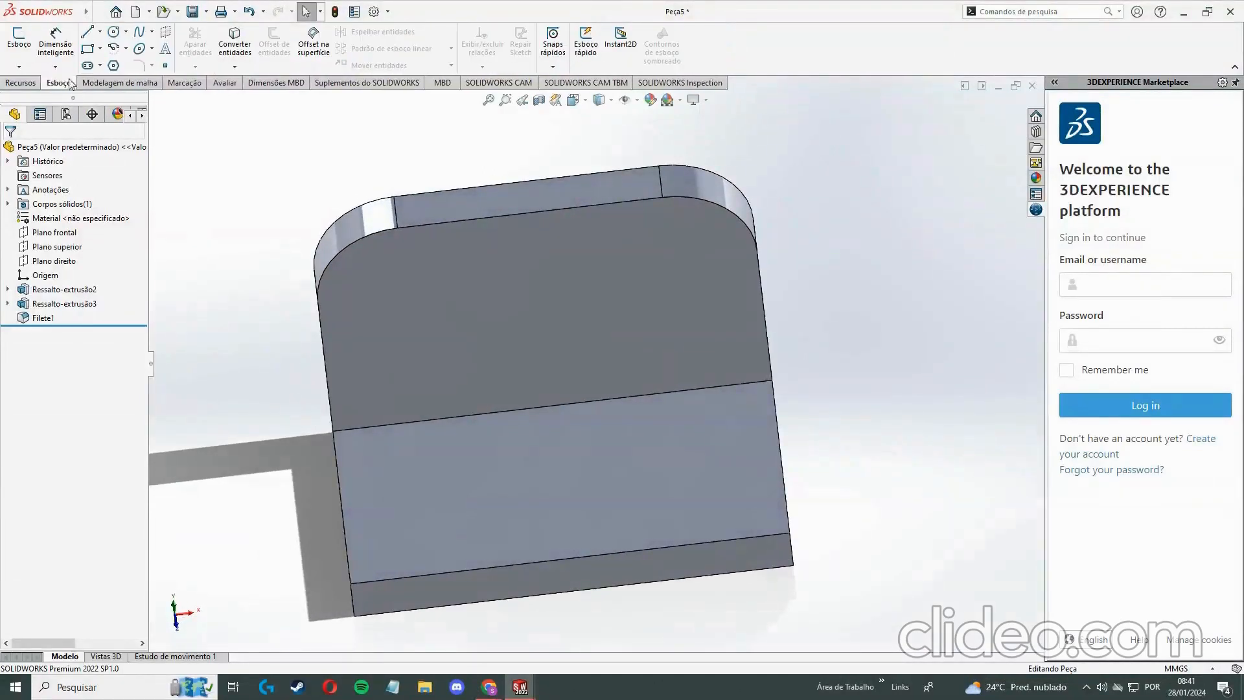
pyautogui.click(19, 39)
pyautogui.click(480, 496)
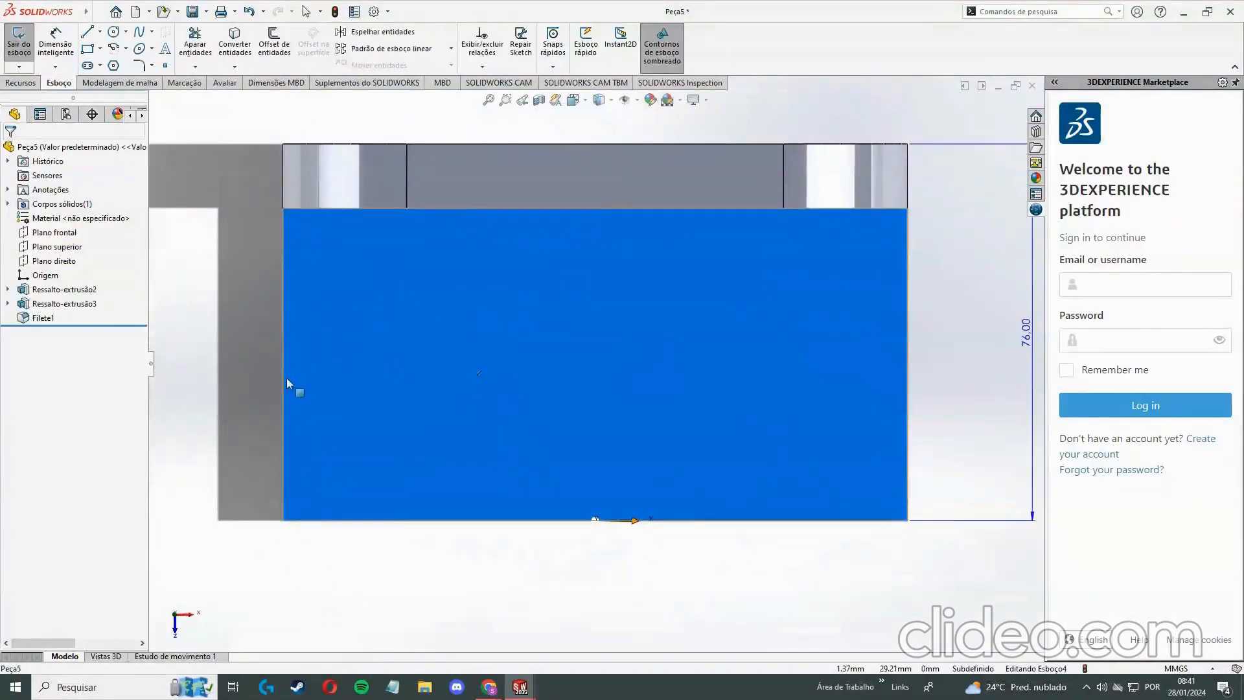
pyautogui.moveTo(236, 384); pyautogui.dragTo(231, 237, button='middle')
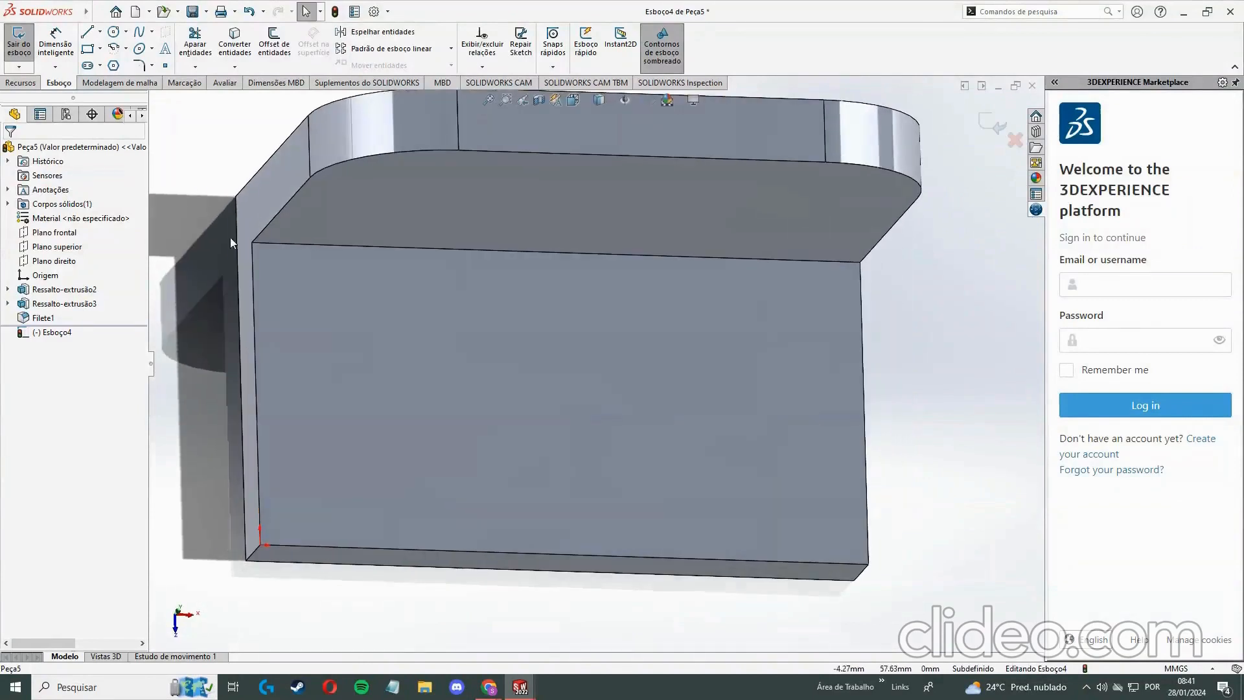
pyautogui.click(112, 33)
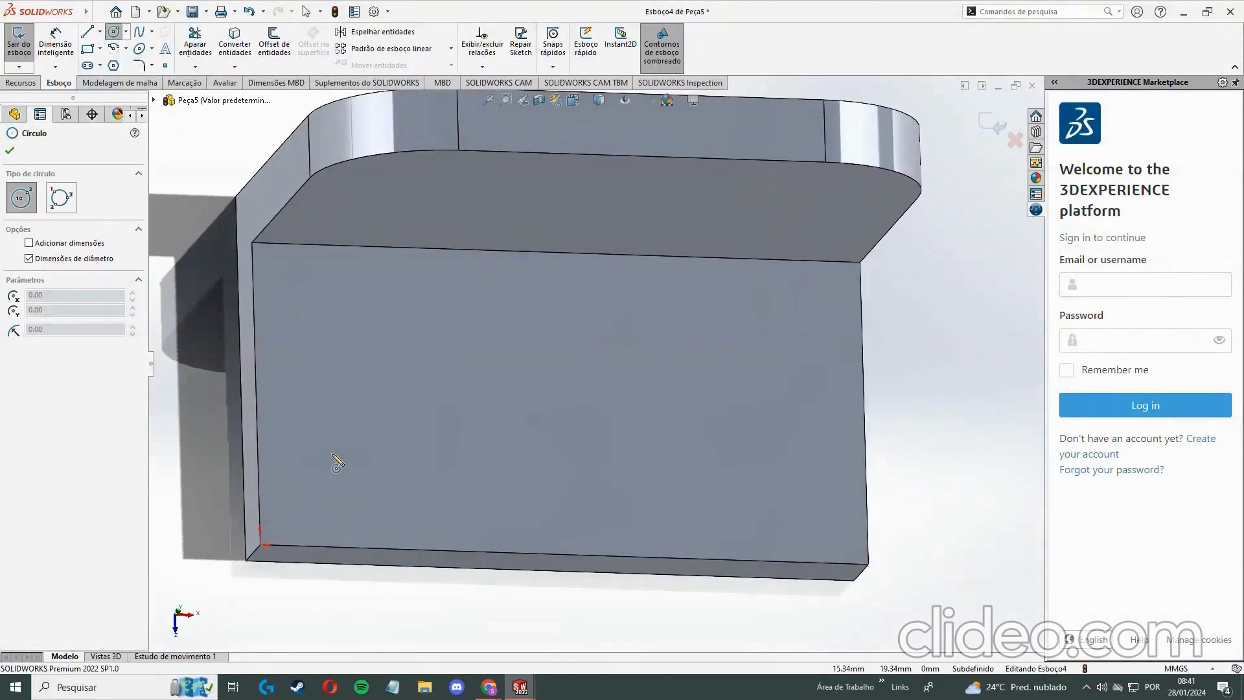
pyautogui.click(331, 441)
pyautogui.click(347, 459)
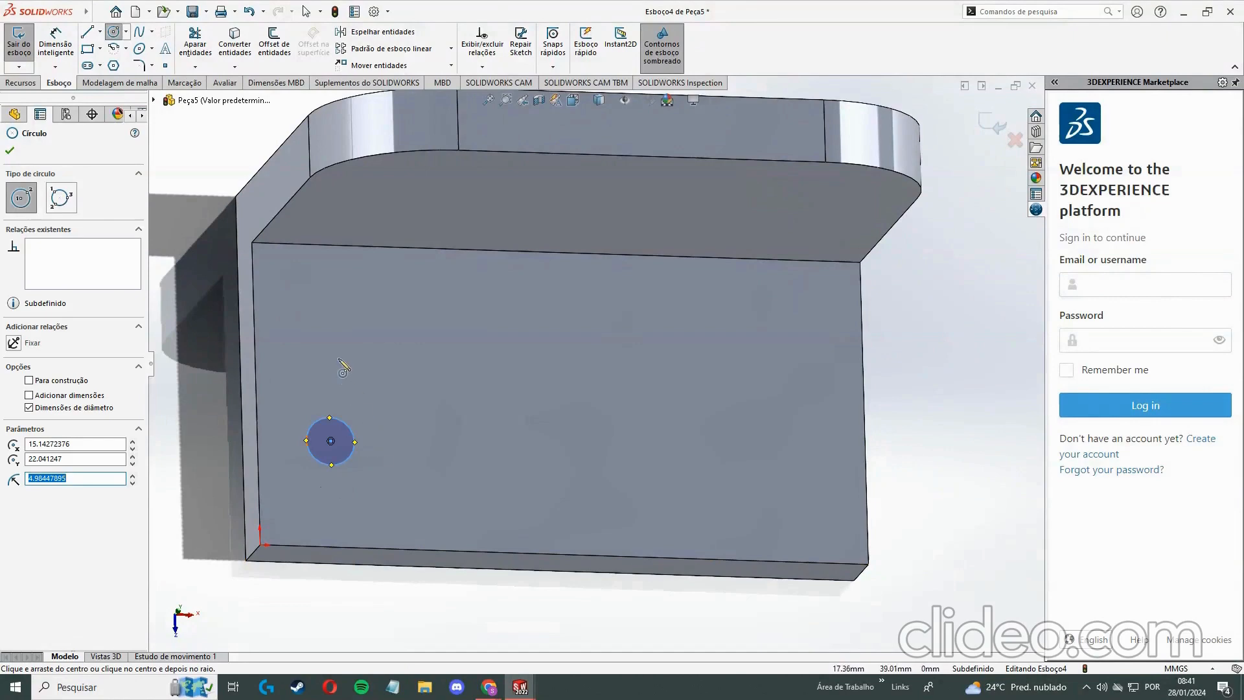
# Check the base holes' radius on the drawing in the browser and return to SolidWorks
pyautogui.moveTo(489, 686)
pyautogui.click(418, 615)
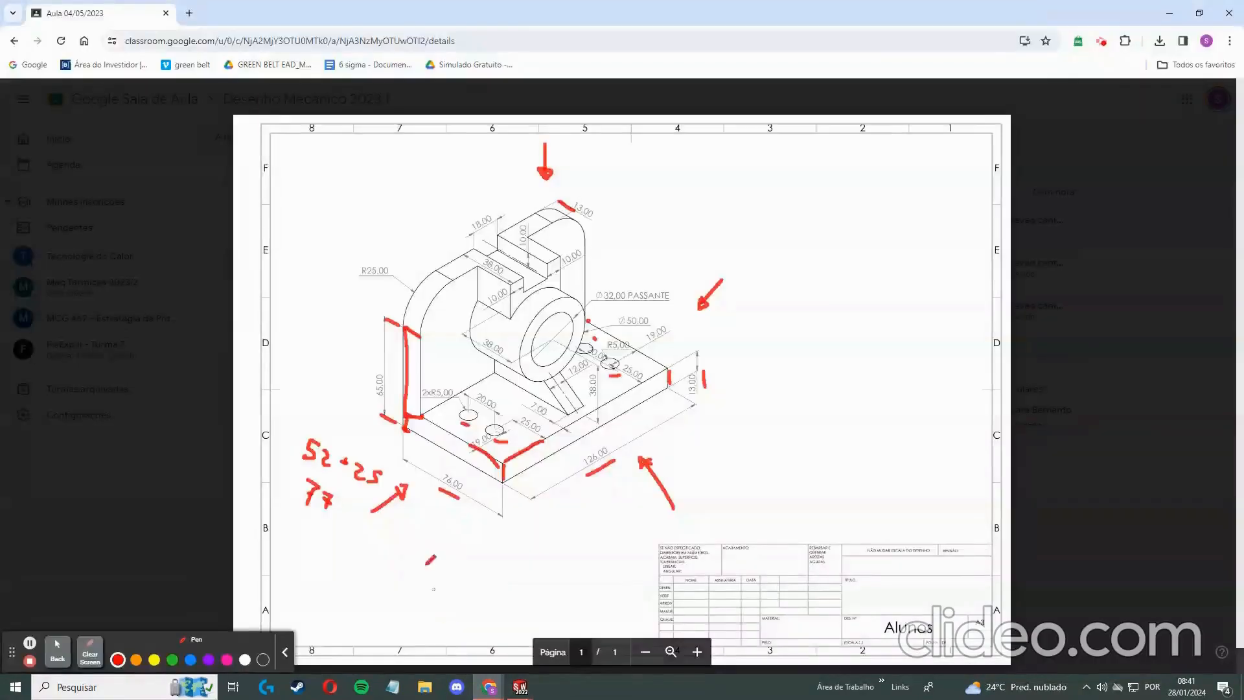
pyautogui.click(520, 686)
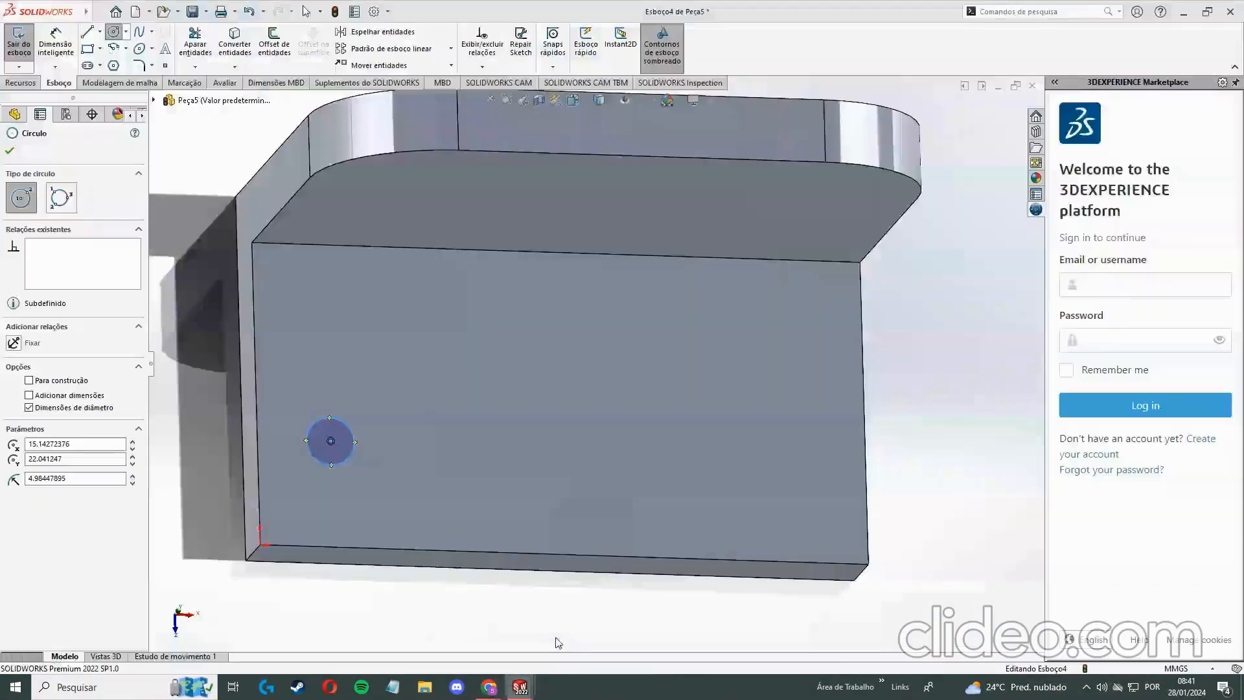
pyautogui.click(350, 430)
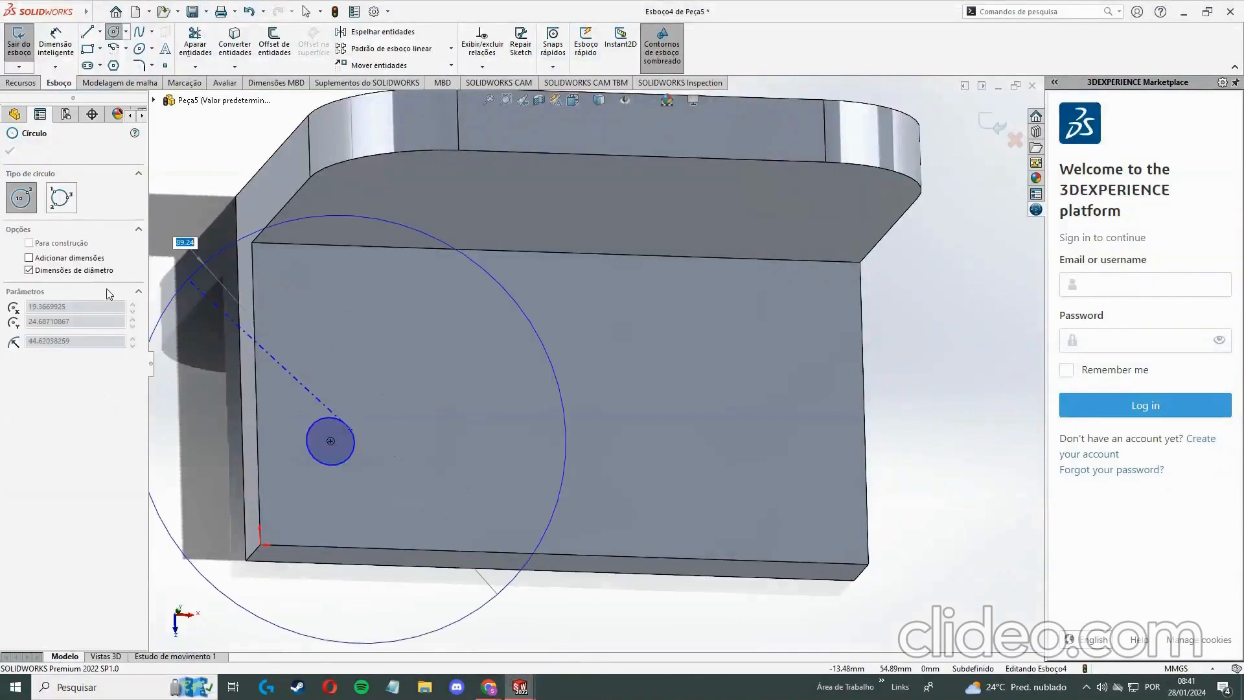
pyautogui.press('Escape')
pyautogui.press('Escape')
# Set the sketched circle's radius to 5 mm
pyautogui.click(330, 440)
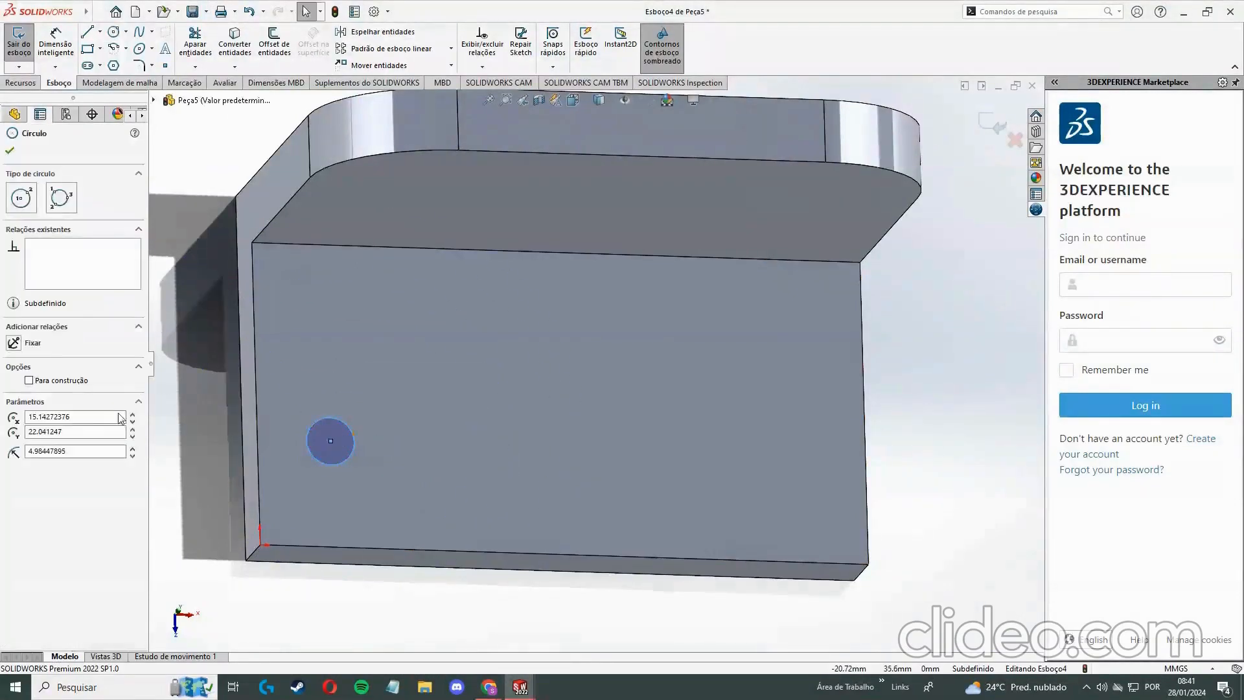
pyautogui.click(72, 452)
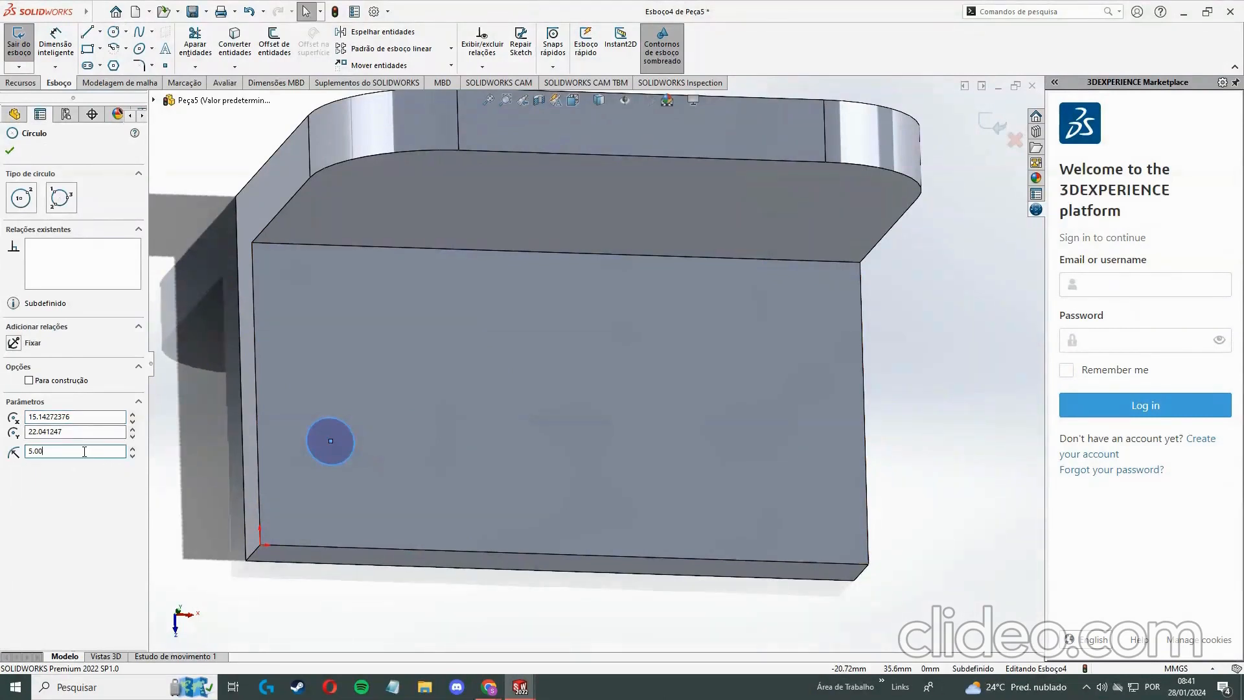
pyautogui.click(185, 449)
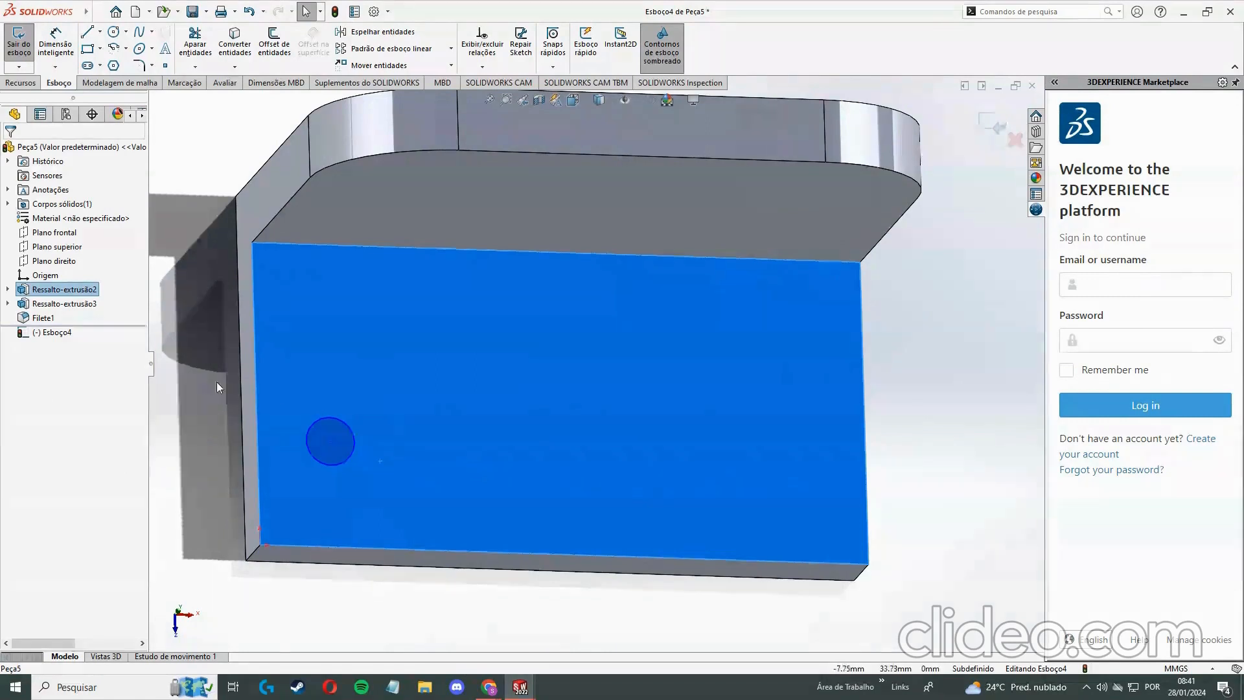
pyautogui.click(330, 464)
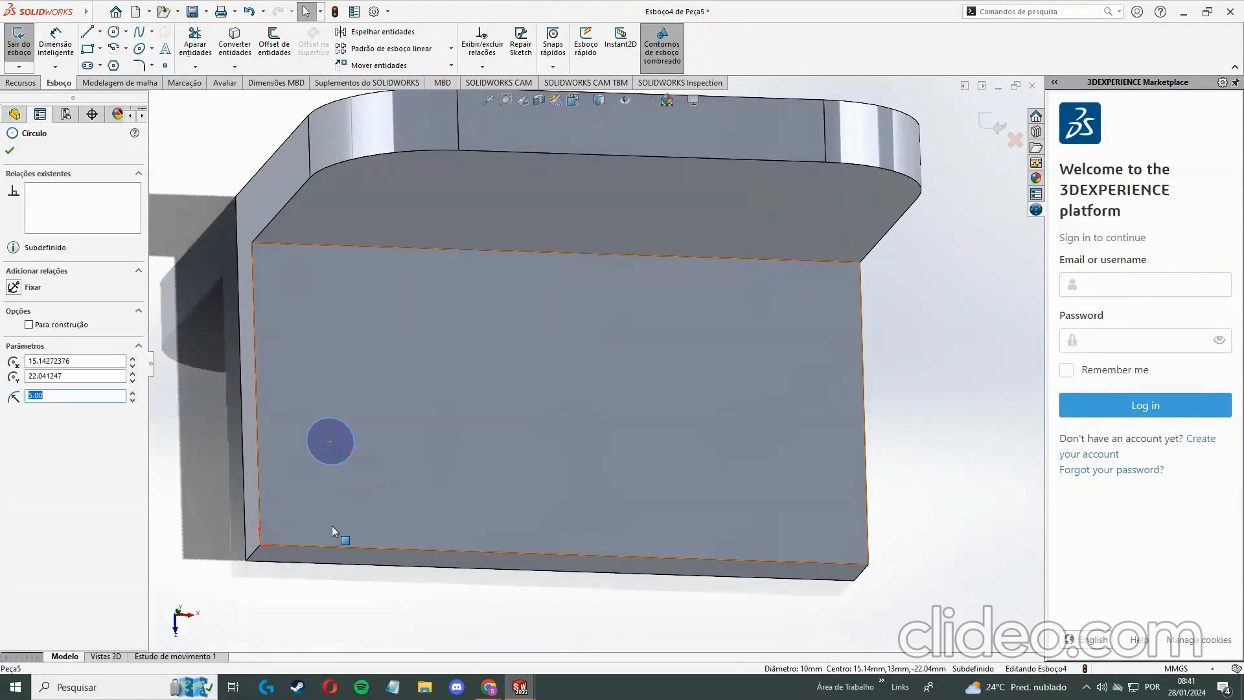
# Check the hole position on the browser drawing and dimension the circle's centre 25 mm from the base plate's front edge
pyautogui.click(55, 46)
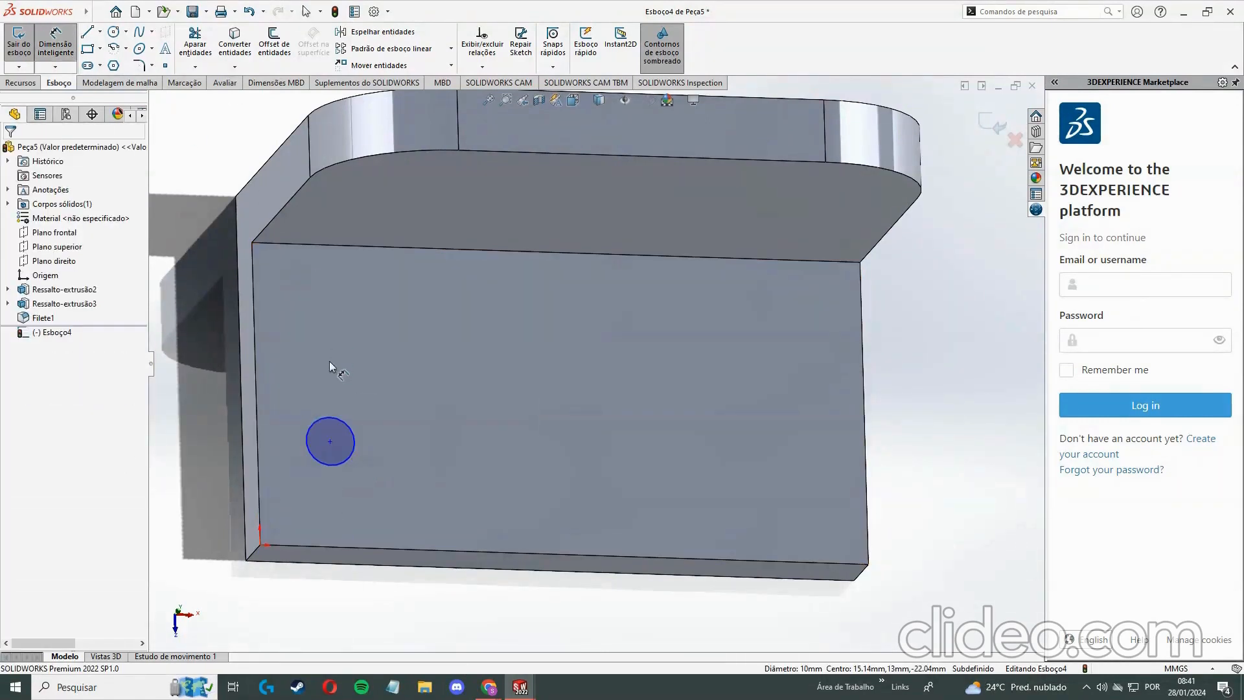
pyautogui.click(332, 465)
pyautogui.click(321, 544)
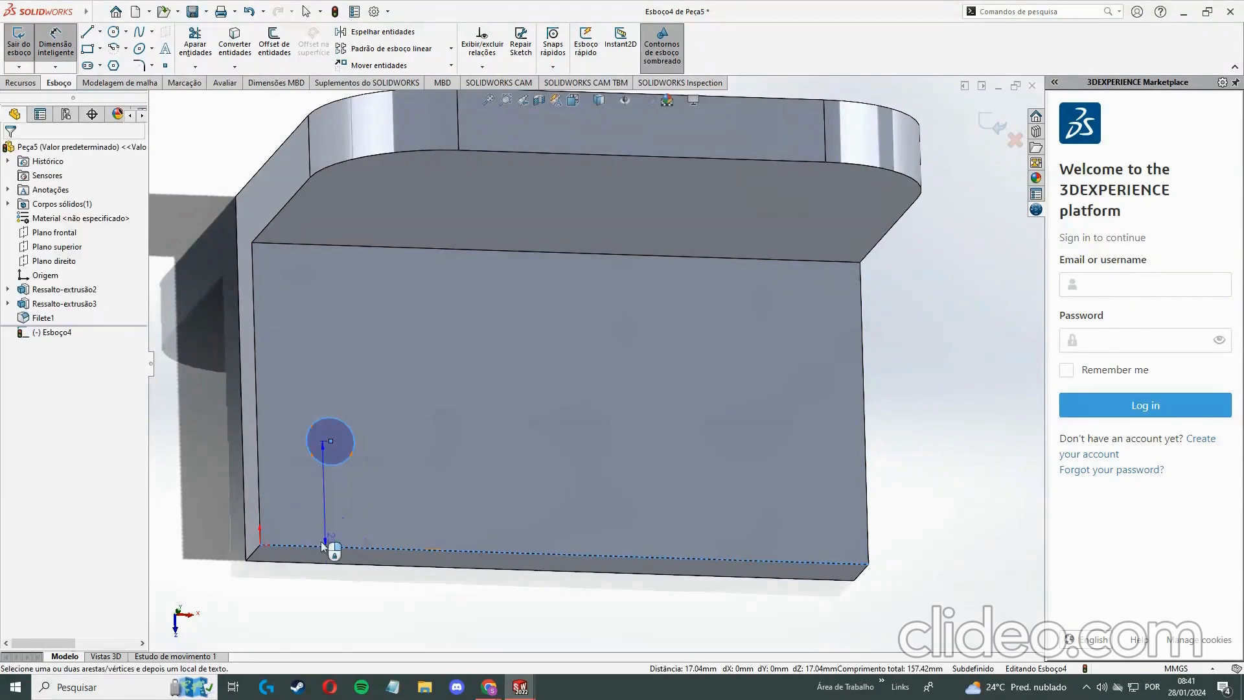
pyautogui.moveTo(489, 687)
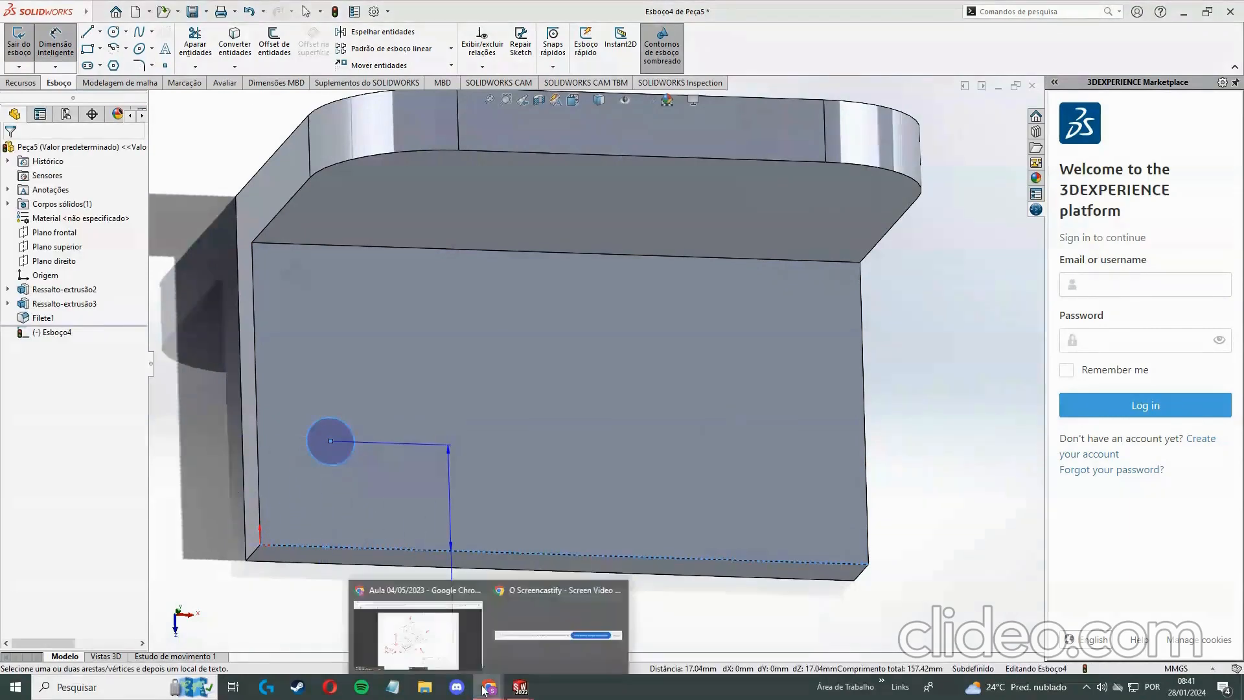
pyautogui.click(446, 644)
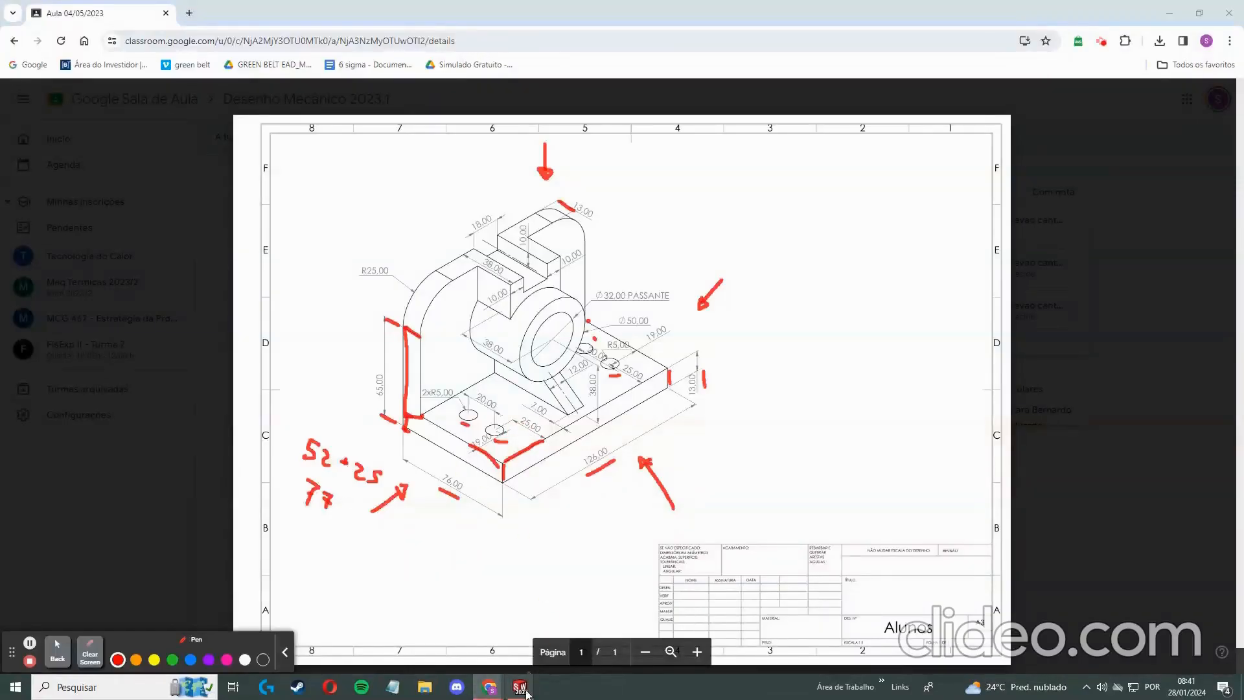
pyautogui.moveTo(520, 686)
pyautogui.click(558, 615)
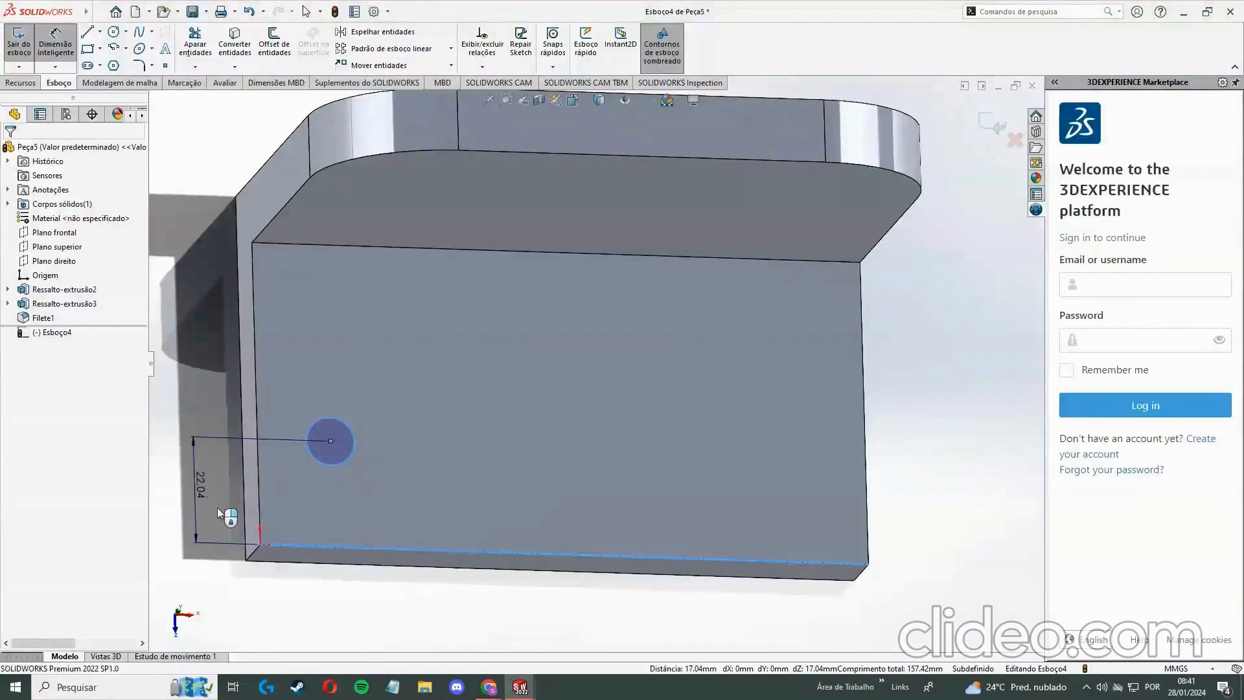
pyautogui.click(214, 496)
pyautogui.write('25')
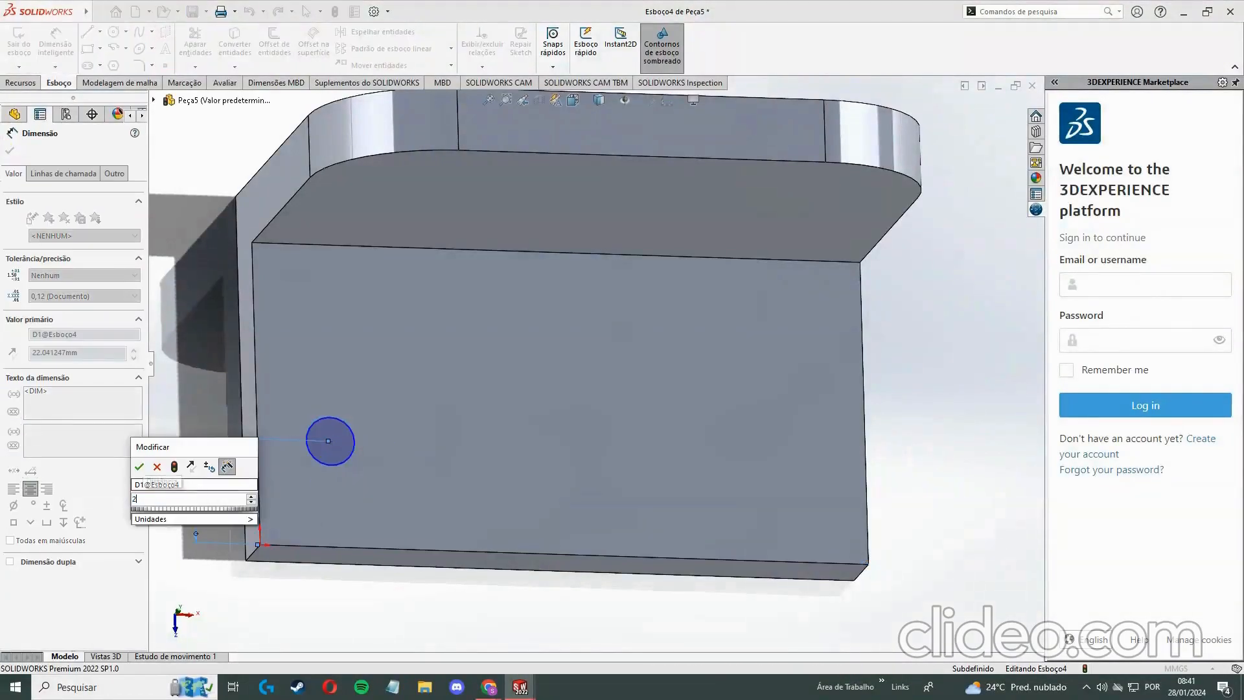
pyautogui.click(139, 467)
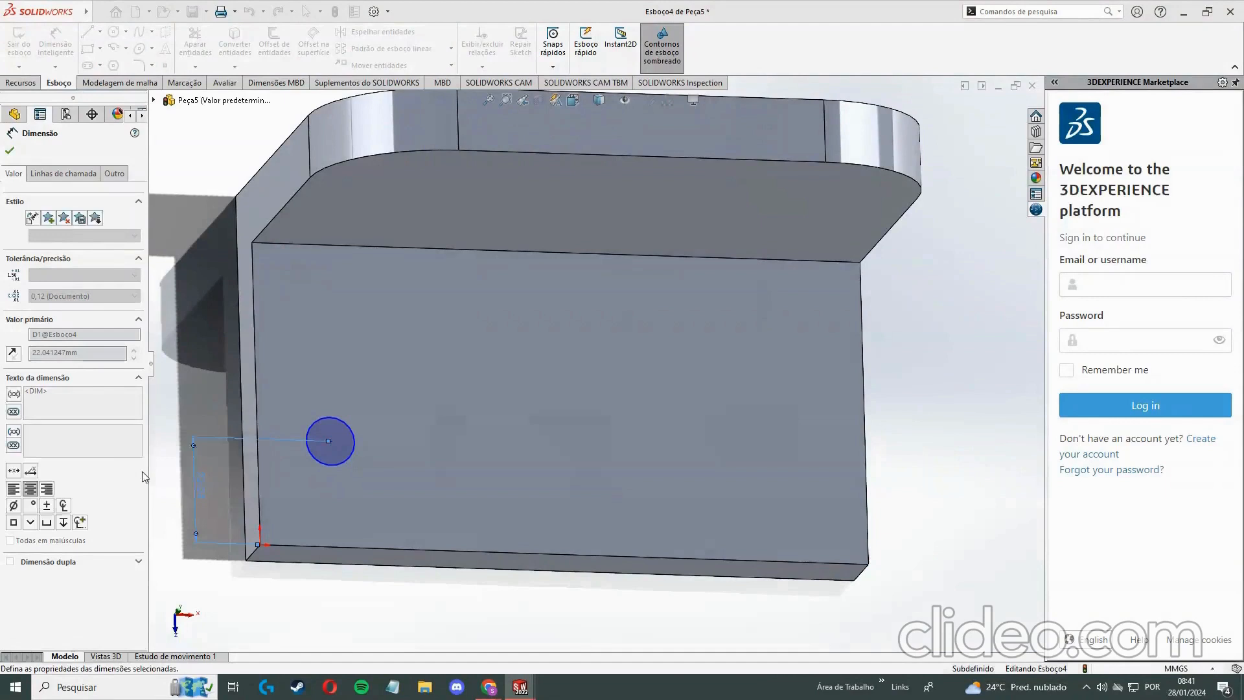
# Dimension the circle's centre 19 mm from the base plate's left edge
pyautogui.click(314, 420)
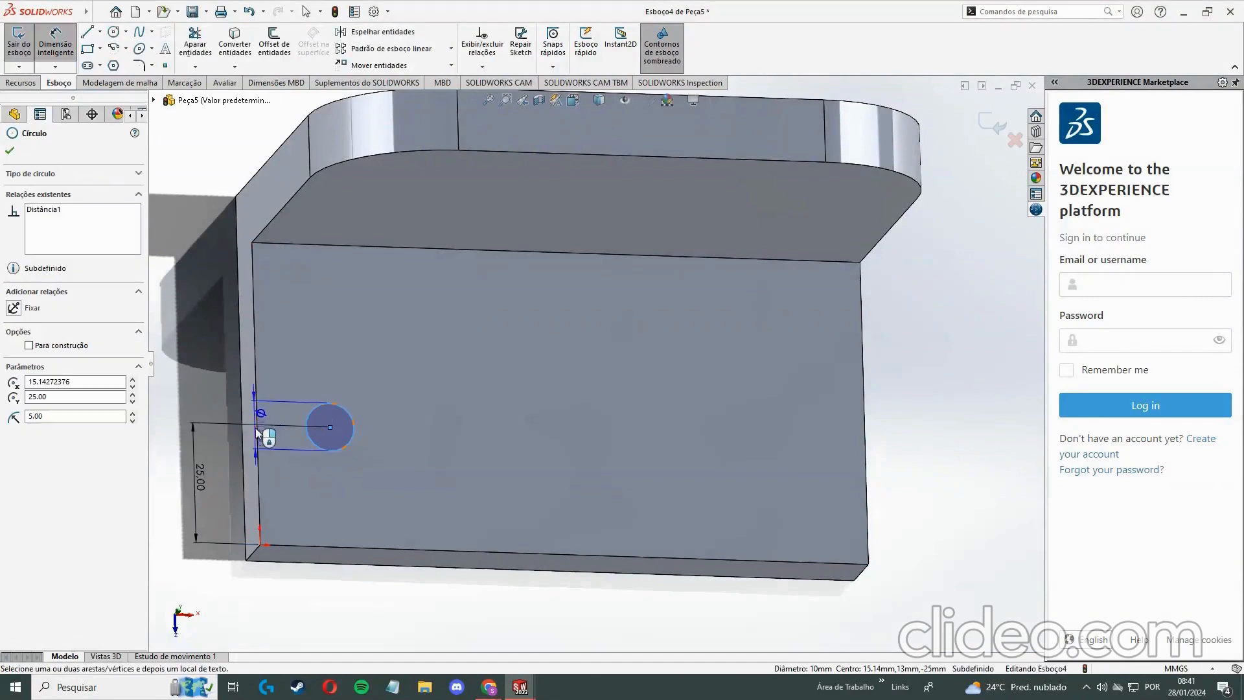
pyautogui.click(260, 429)
pyautogui.click(203, 392)
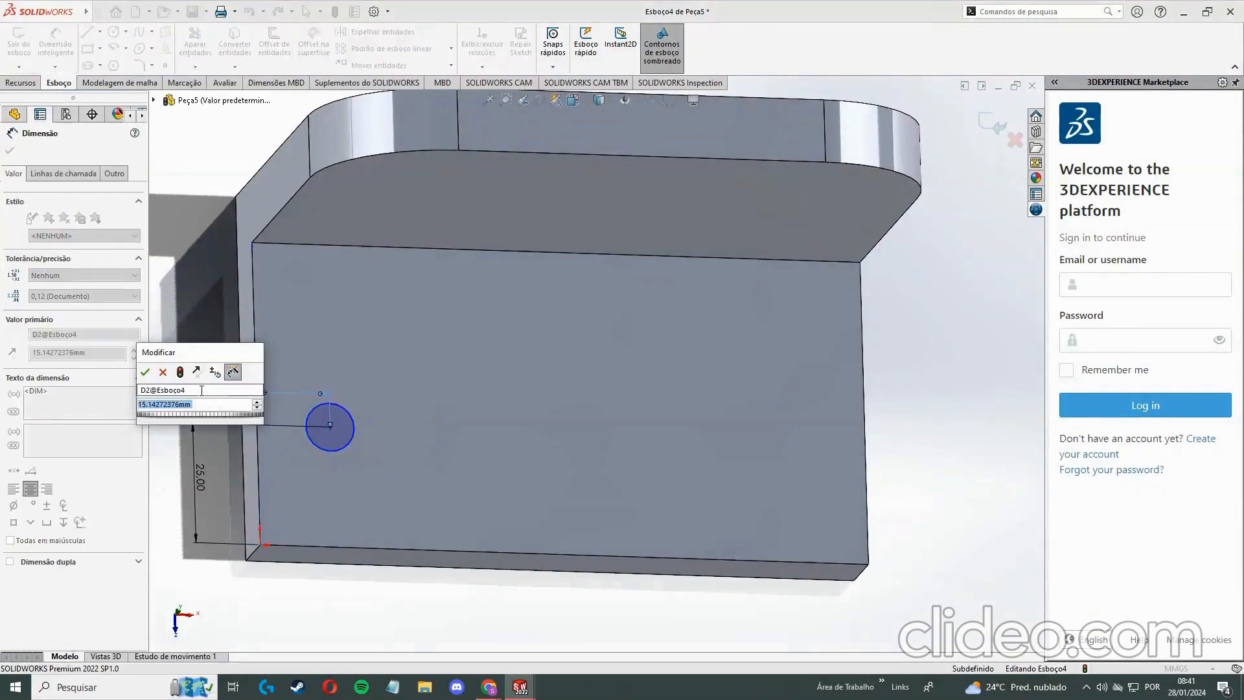
pyautogui.write('19')
pyautogui.press('Return')
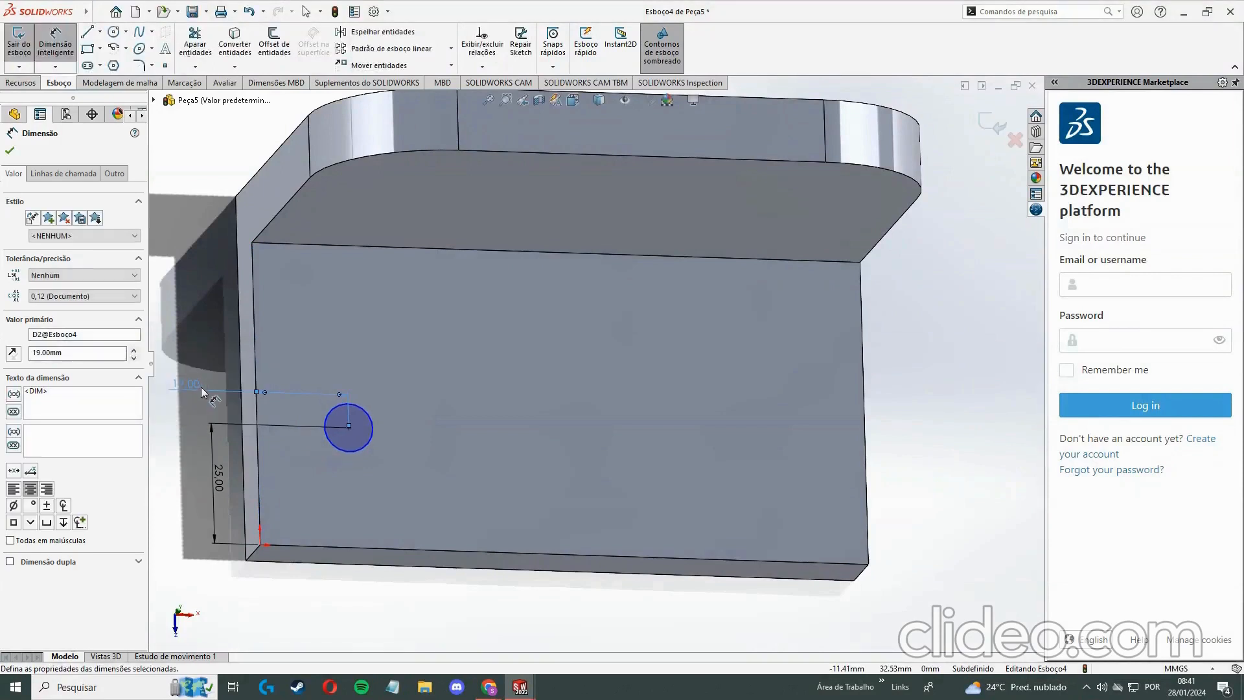
pyautogui.press('Escape')
# Delete the 19 mm and 25 mm position dimensions from the circle's sketch
pyautogui.click(206, 389)
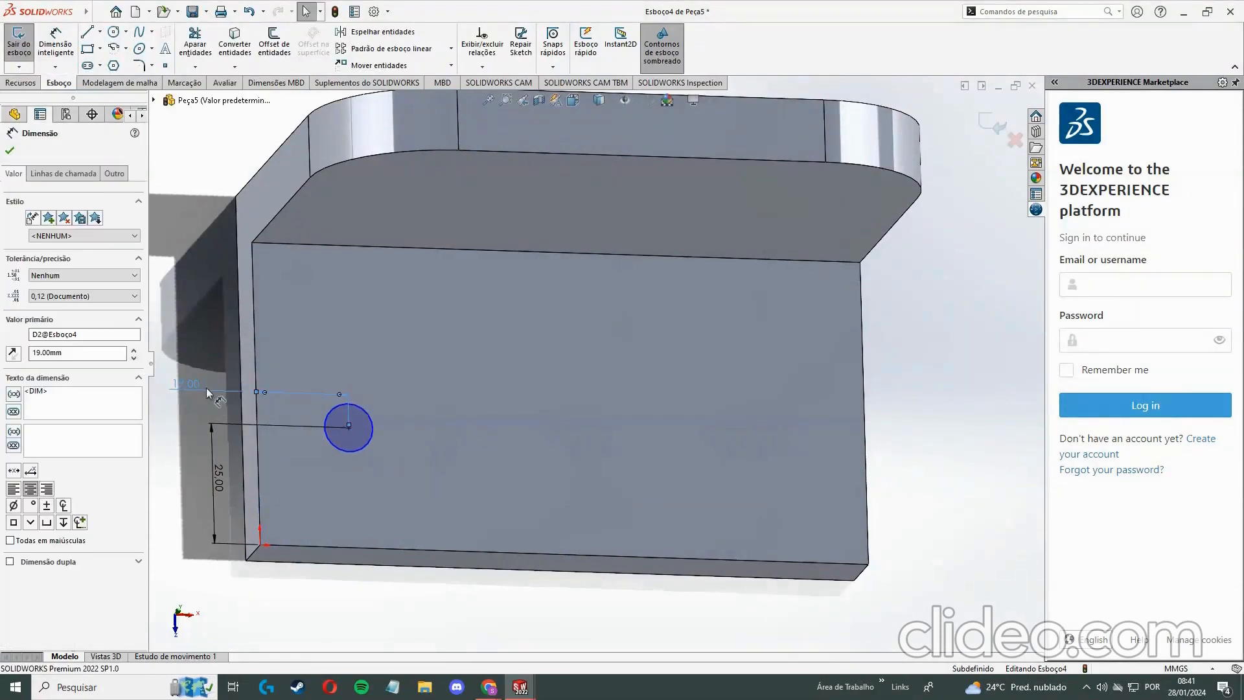
pyautogui.press('Delete')
pyautogui.click(211, 438)
pyautogui.press('Delete')
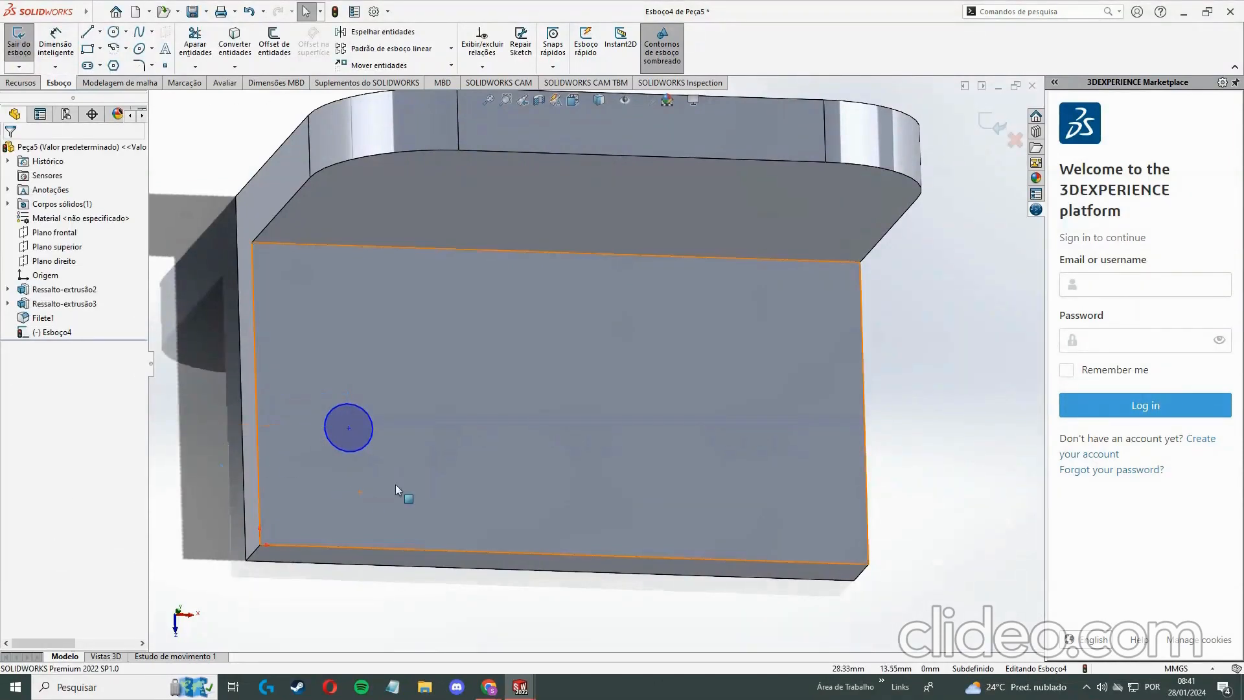
pyautogui.click(396, 479)
pyautogui.click(425, 607)
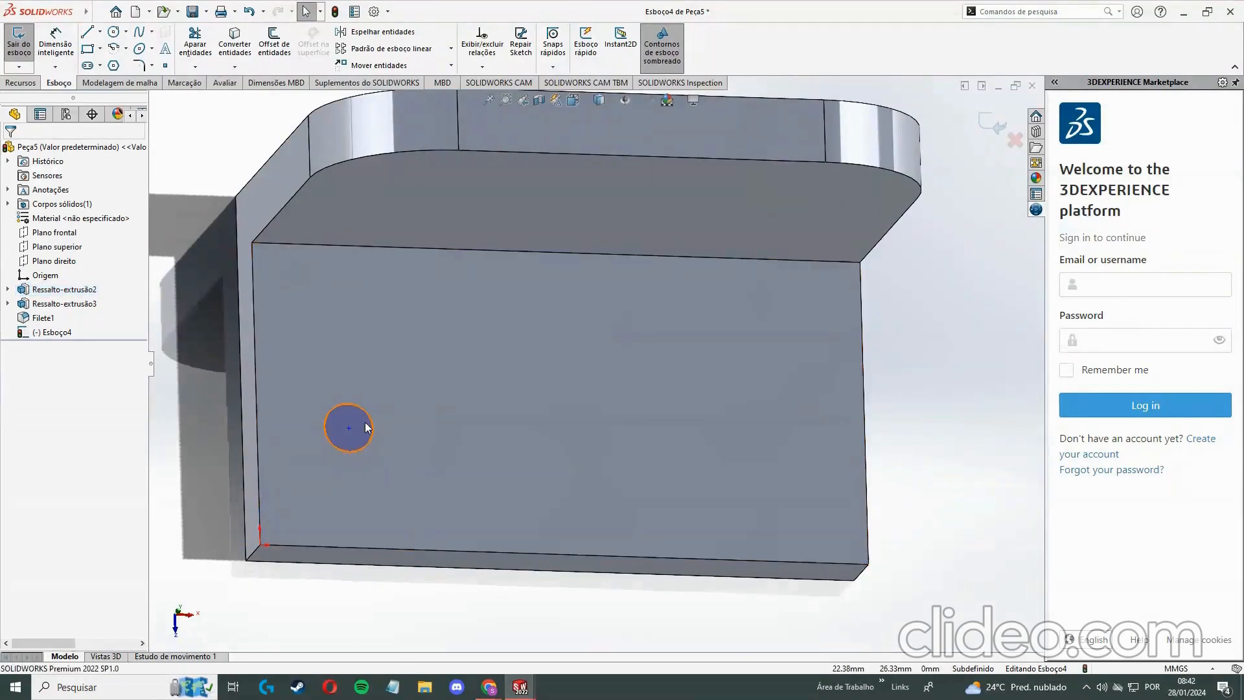
# Create a linear sketch pattern of the circle along the base's left edge towards the upright, with 2 instances spaced 20 mm
pyautogui.click(451, 49)
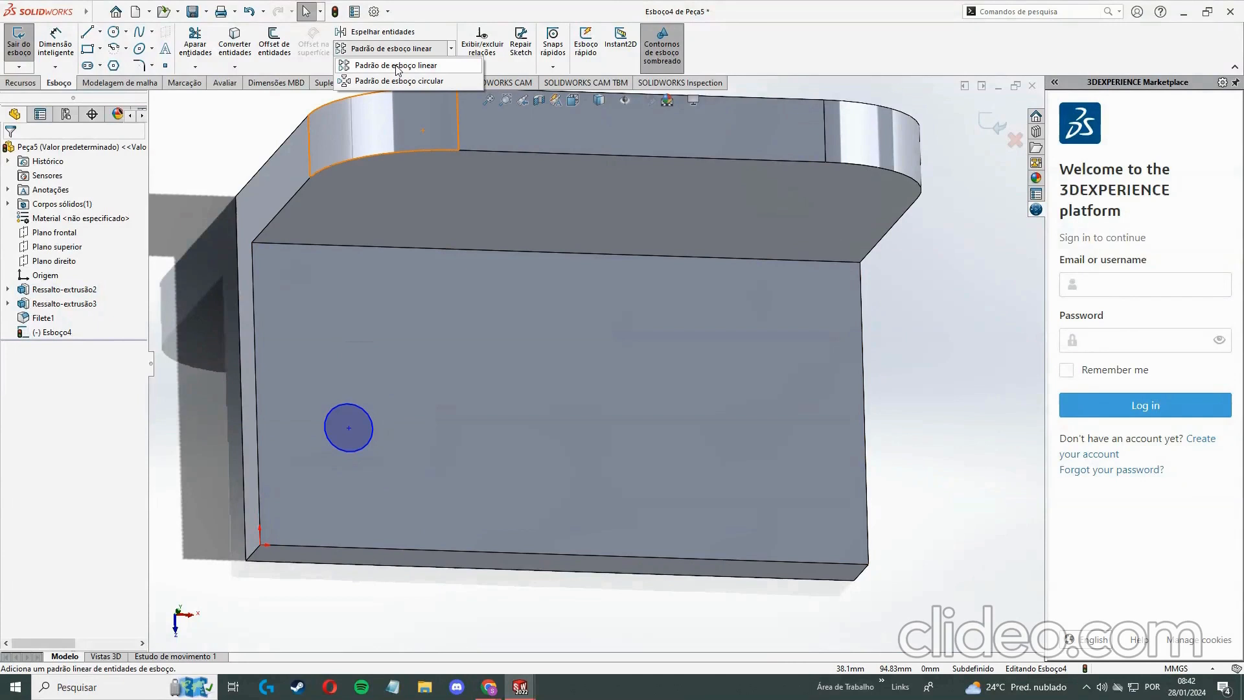
pyautogui.click(396, 67)
pyautogui.click(356, 406)
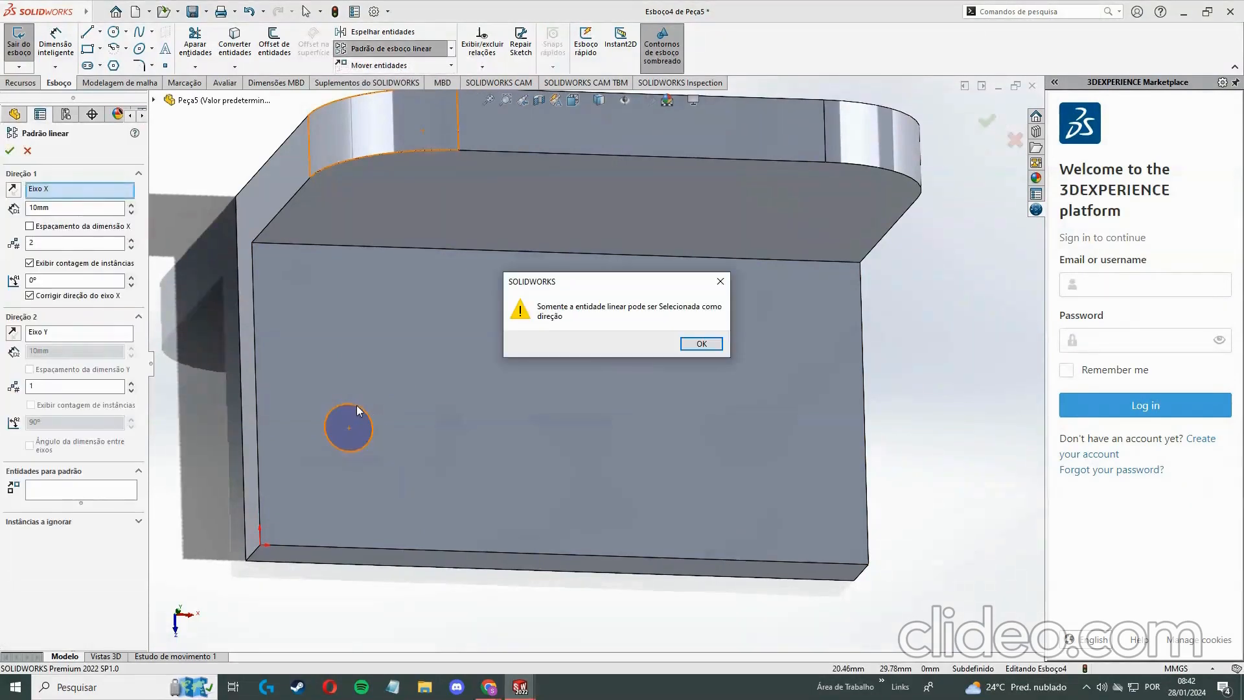
pyautogui.press('Return')
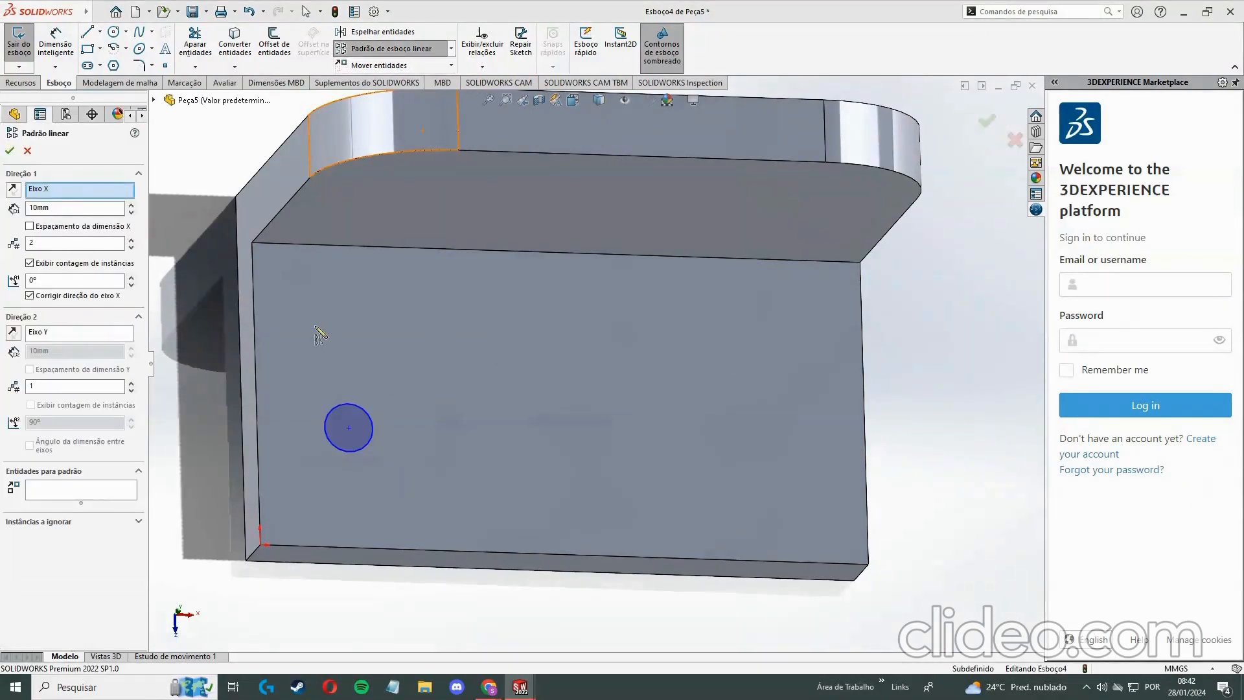
pyautogui.click(258, 383)
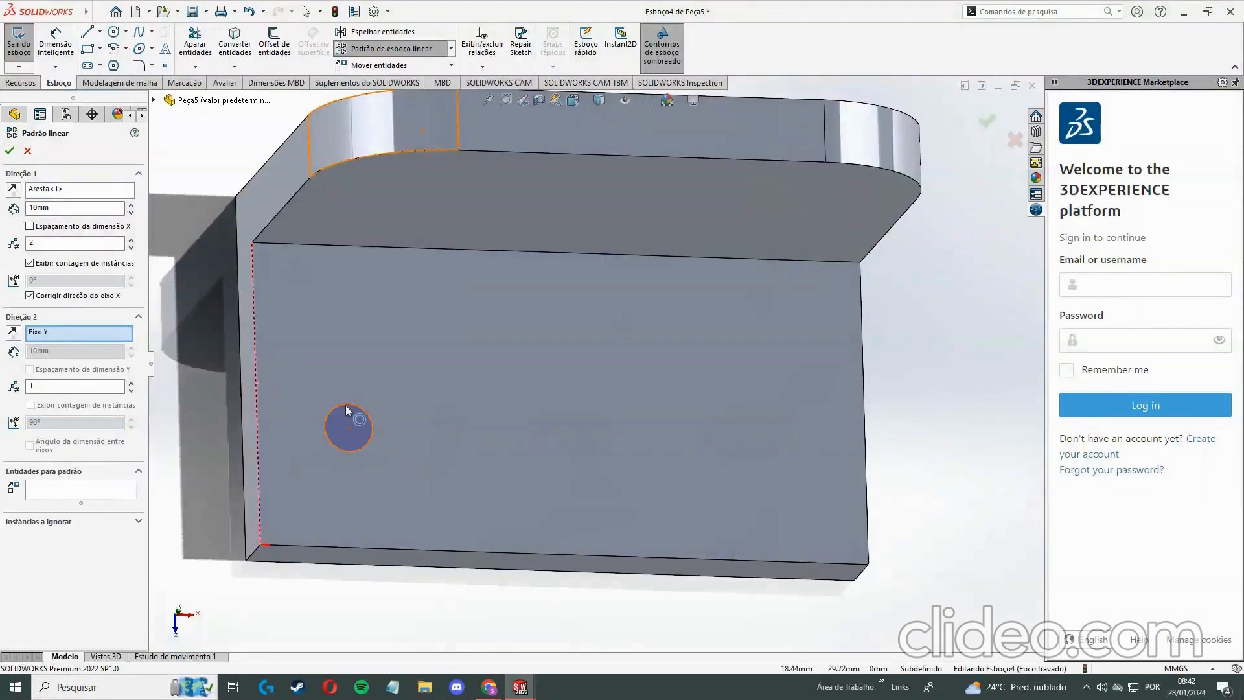
pyautogui.click(343, 247)
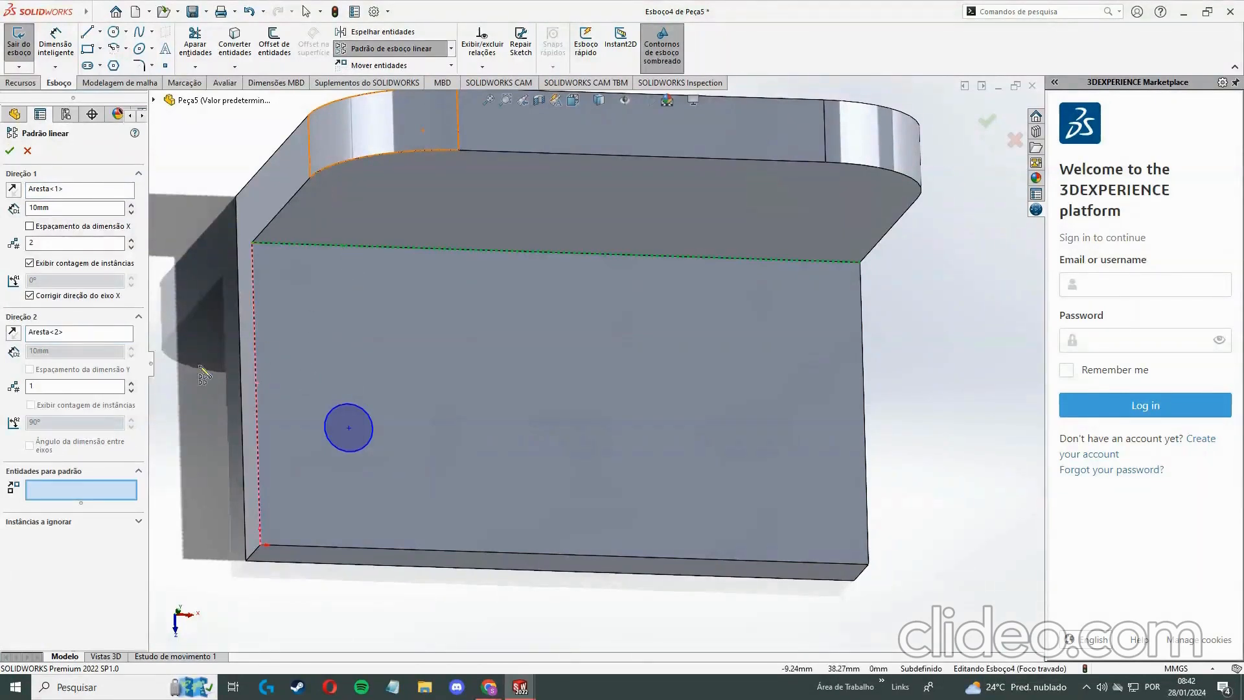
pyautogui.click(345, 422)
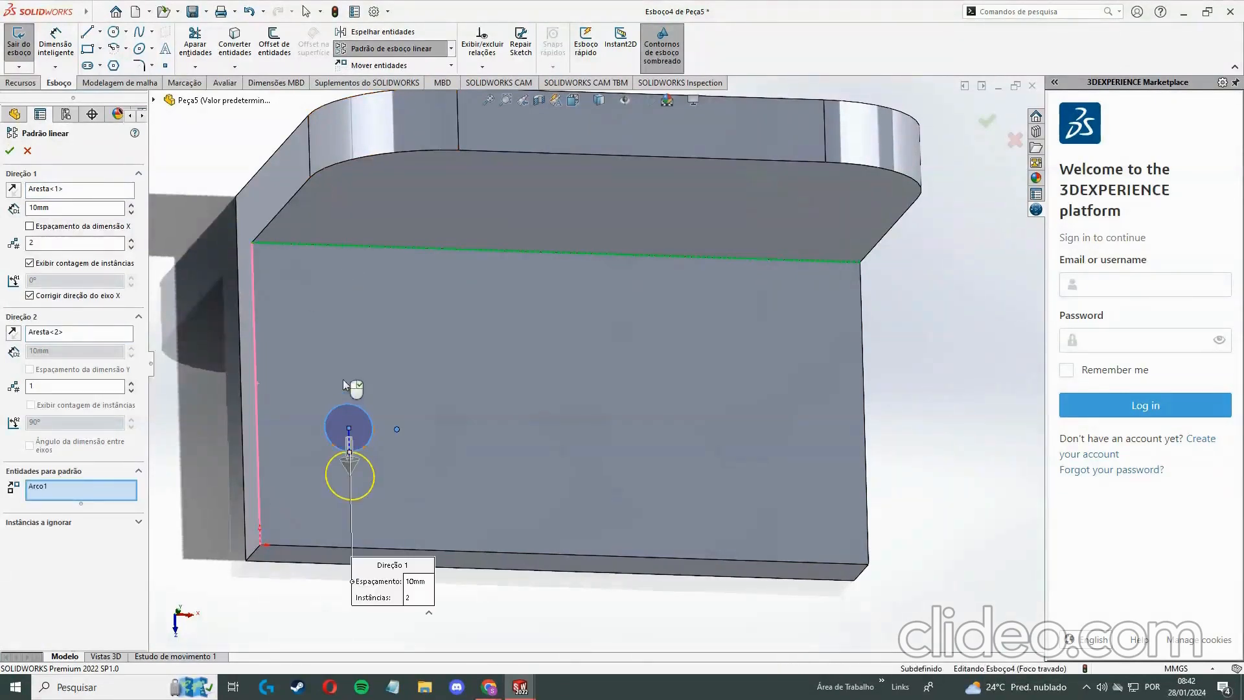
pyautogui.click(13, 188)
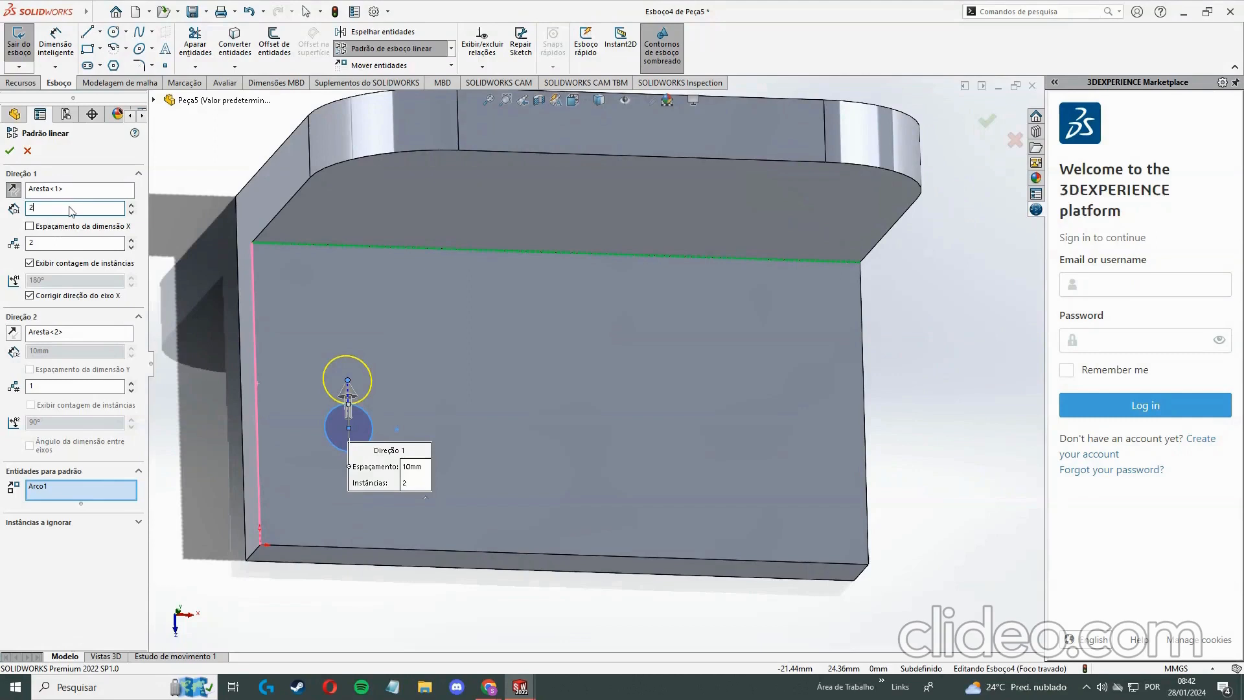
pyautogui.press('Return')
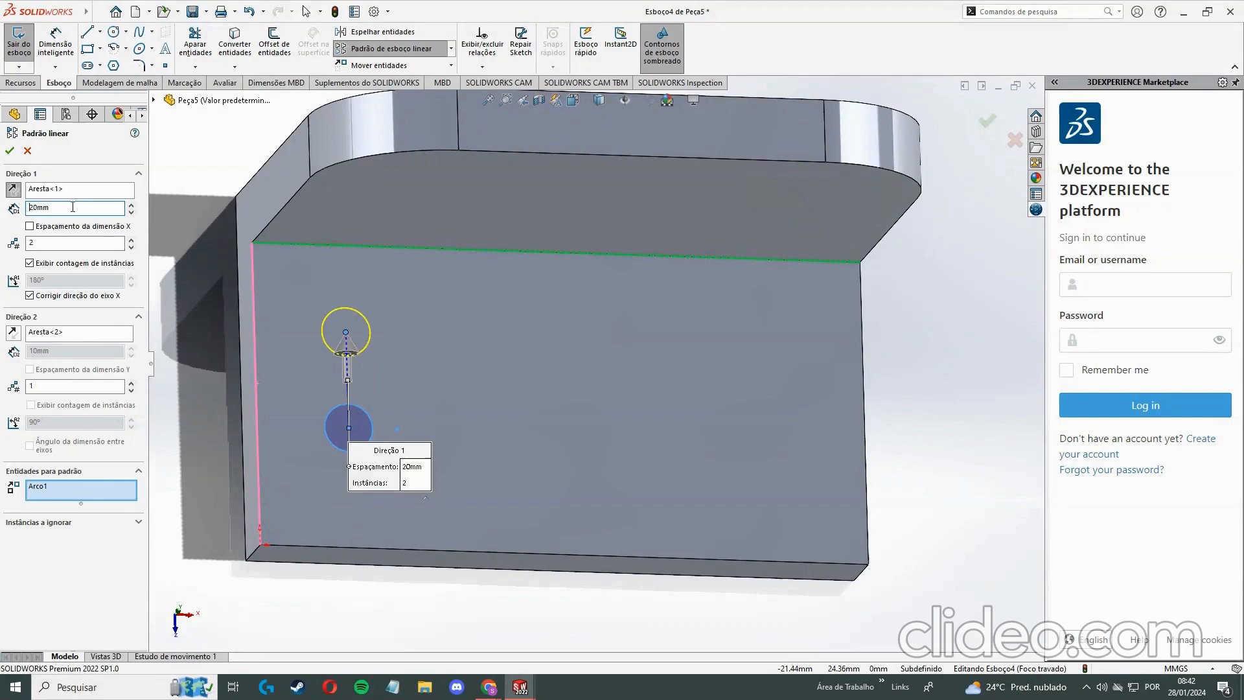
pyautogui.click(10, 152)
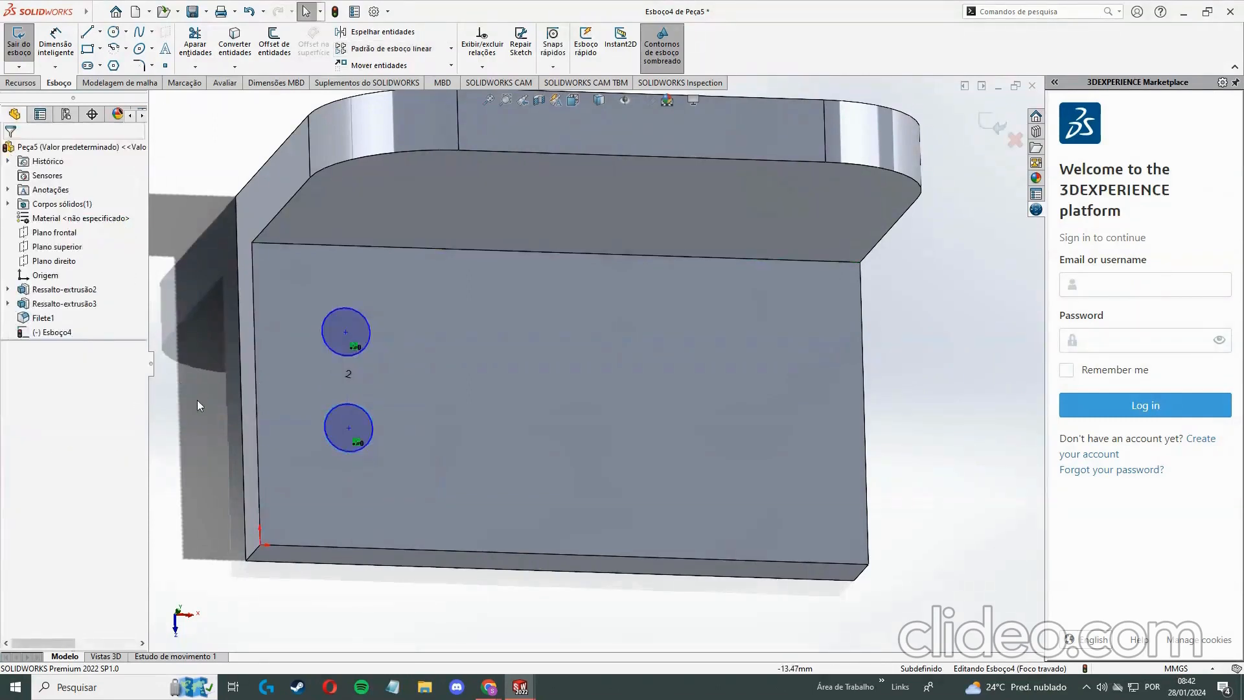
pyautogui.moveTo(344, 526); pyautogui.dragTo(395, 417, button='middle')
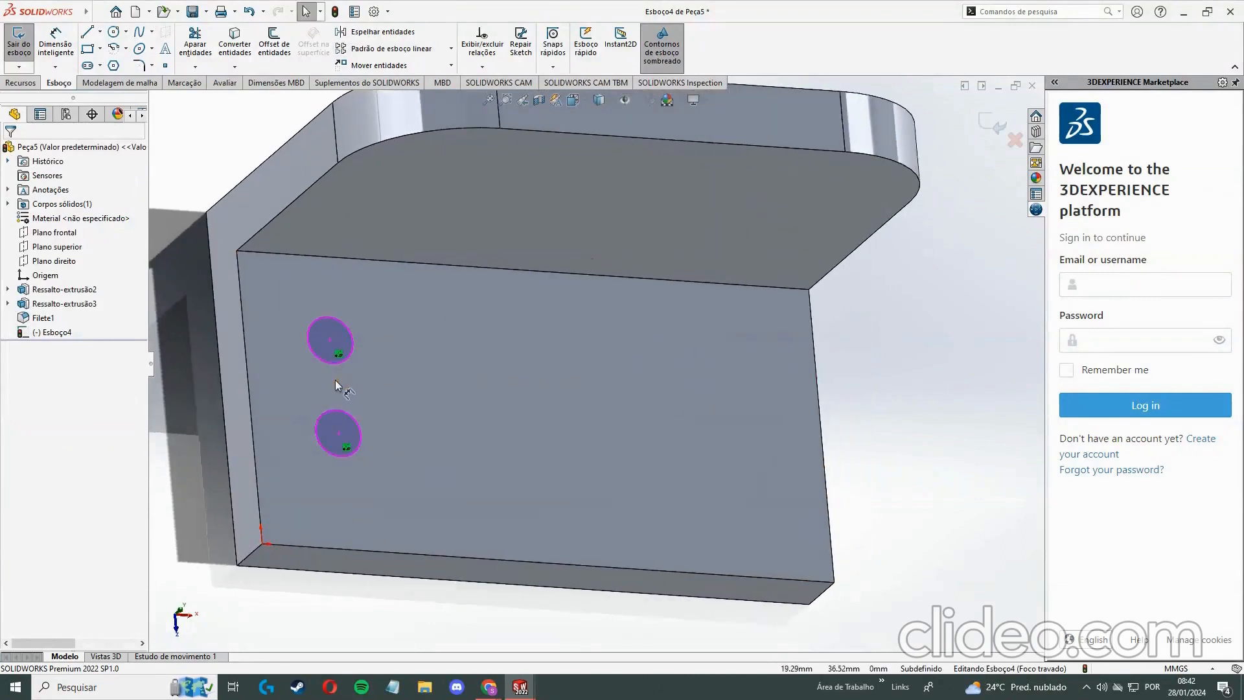
pyautogui.click(403, 423)
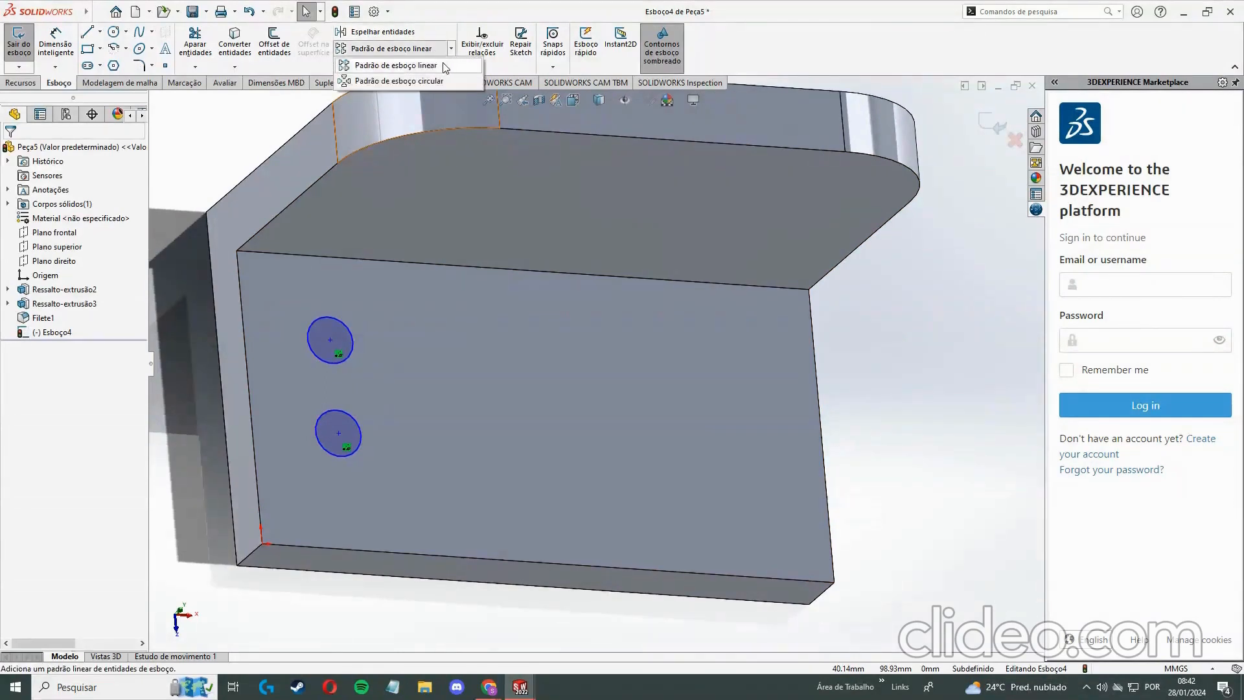
pyautogui.click(389, 48)
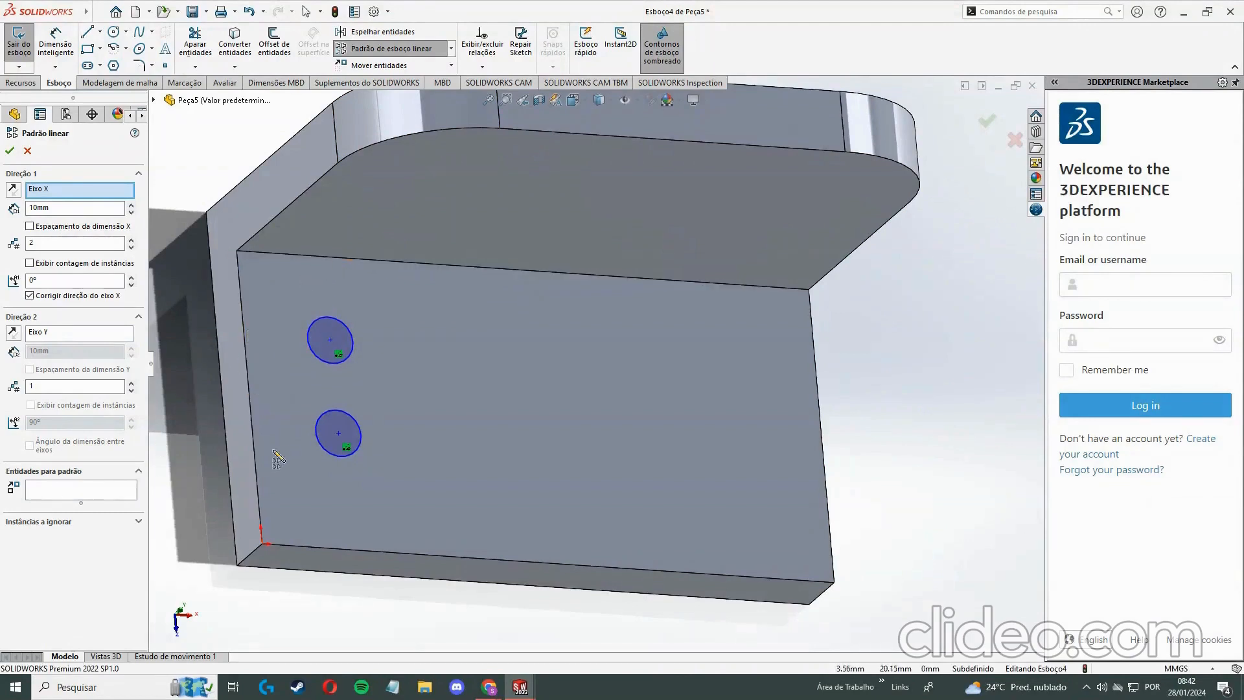
pyautogui.click(56, 207)
pyautogui.click(9, 151)
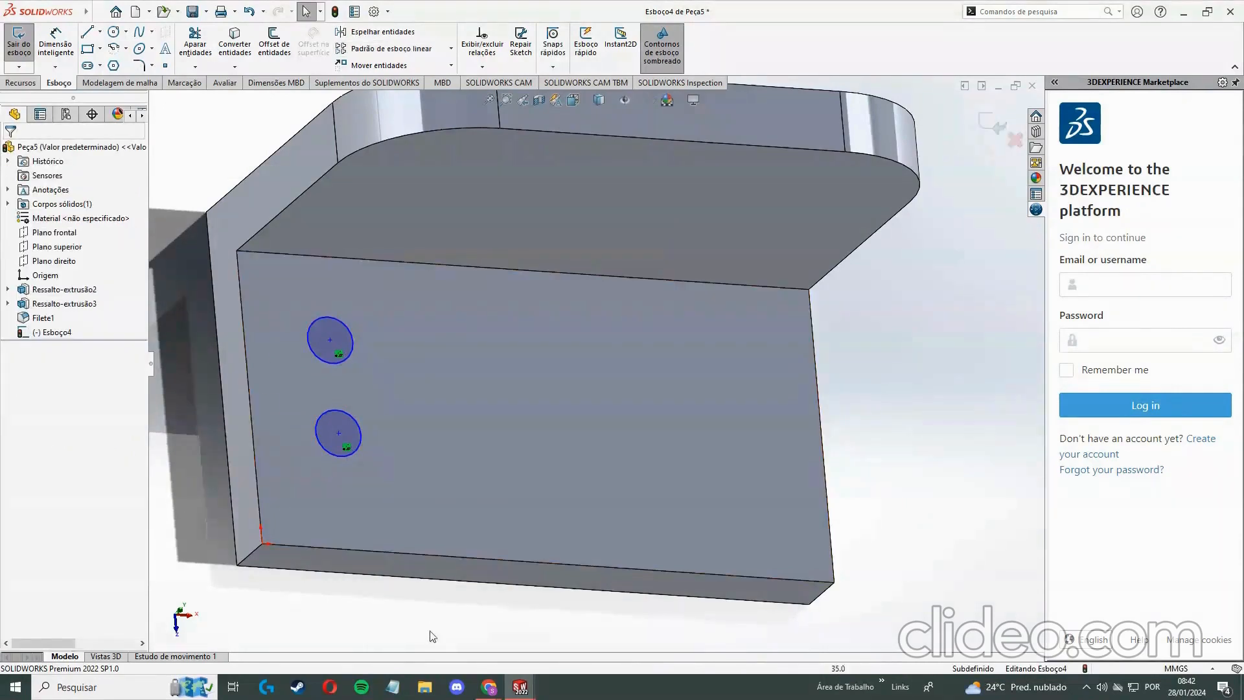
# Draw a circle of 2.5 mm radius near the front-right corner of the base plate's top face
pyautogui.moveTo(430, 633); pyautogui.dragTo(399, 616, button='middle')
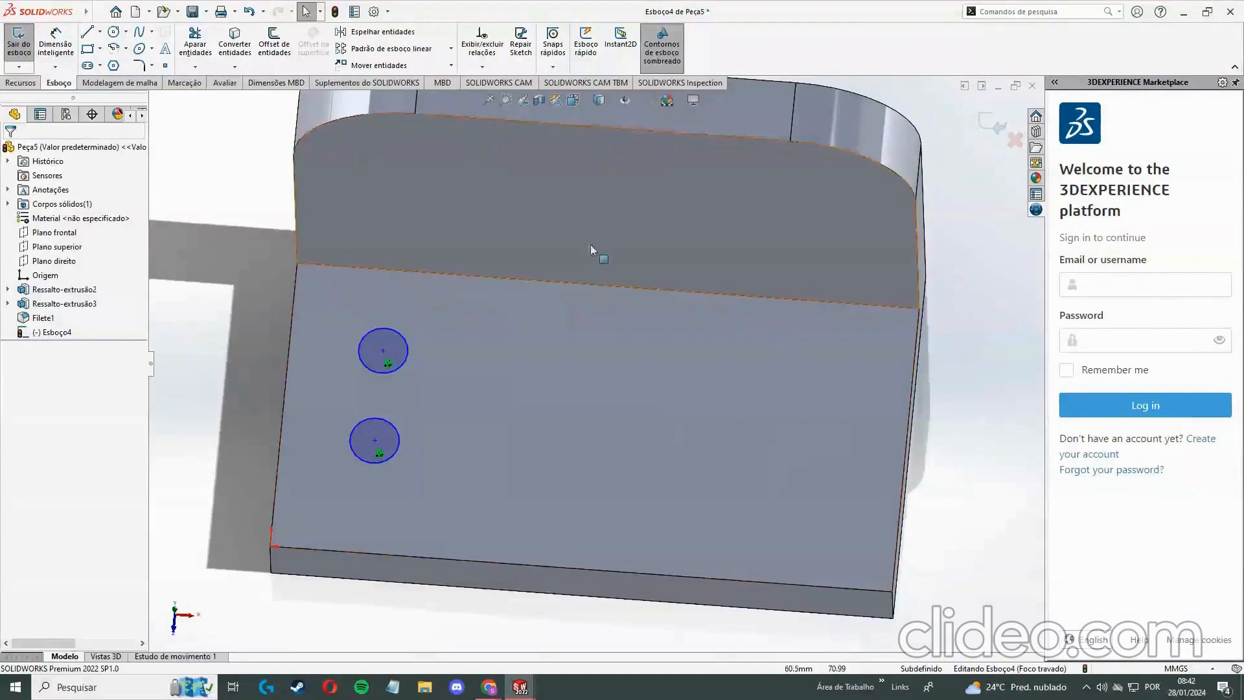
pyautogui.click(113, 31)
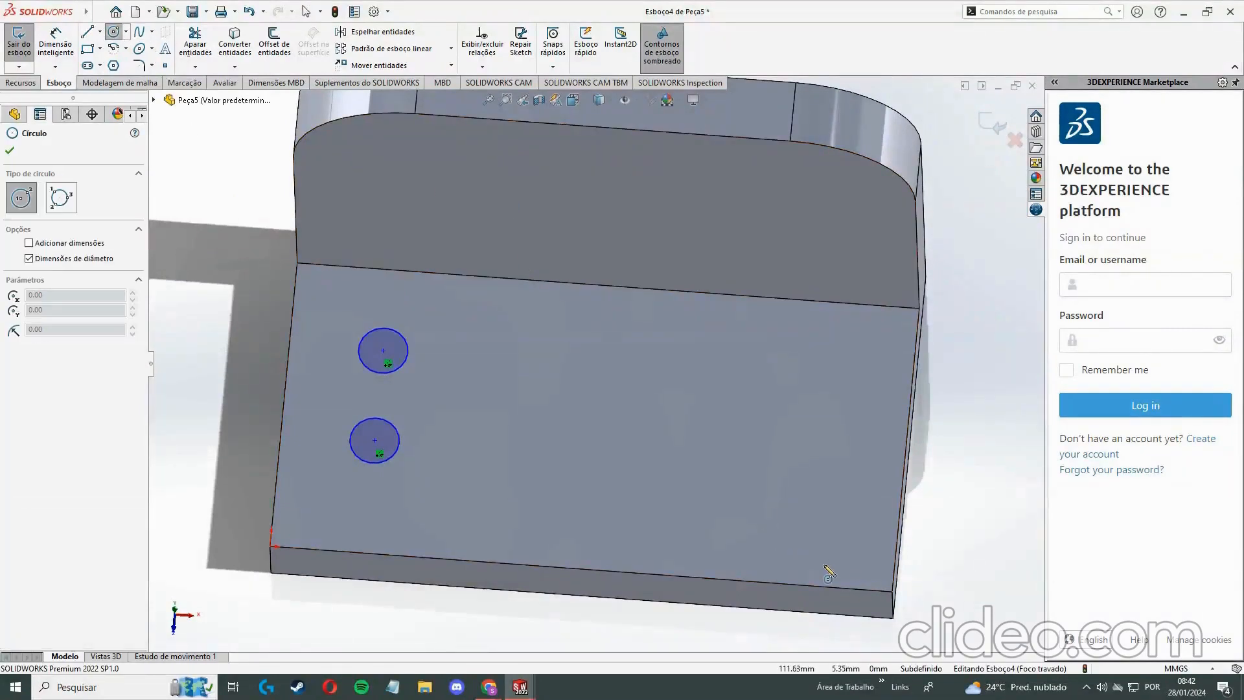
pyautogui.click(825, 479)
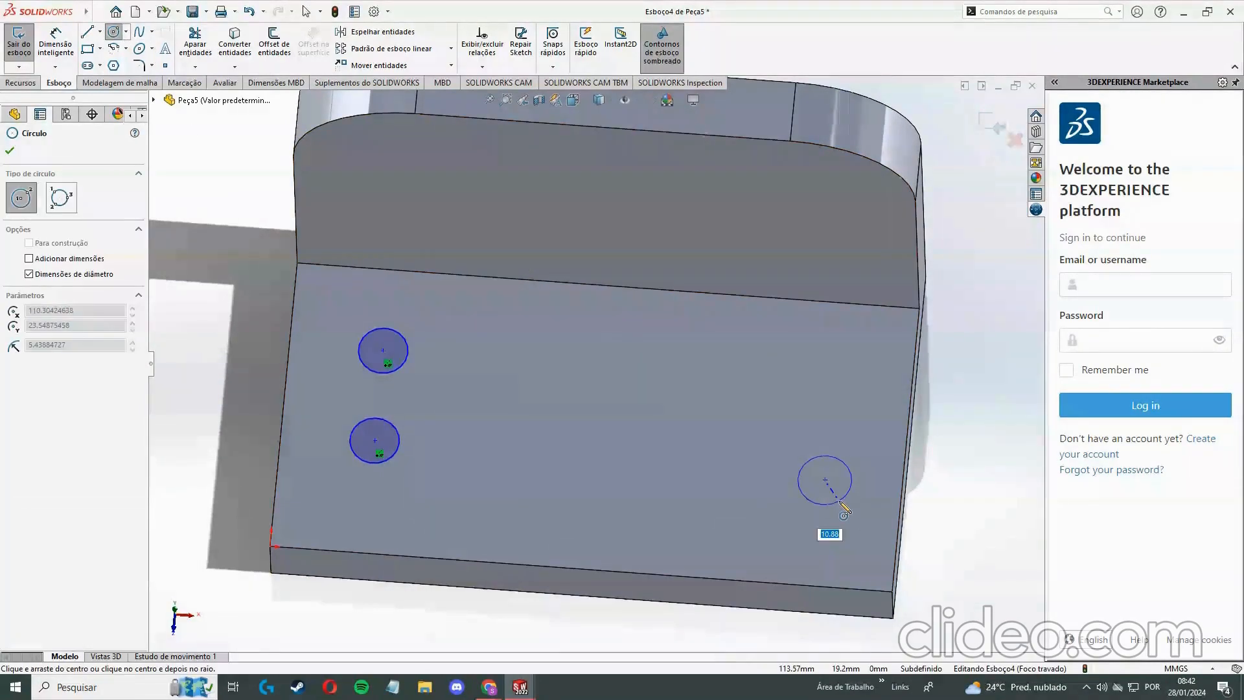
pyautogui.write('2.5')
pyautogui.press('Return')
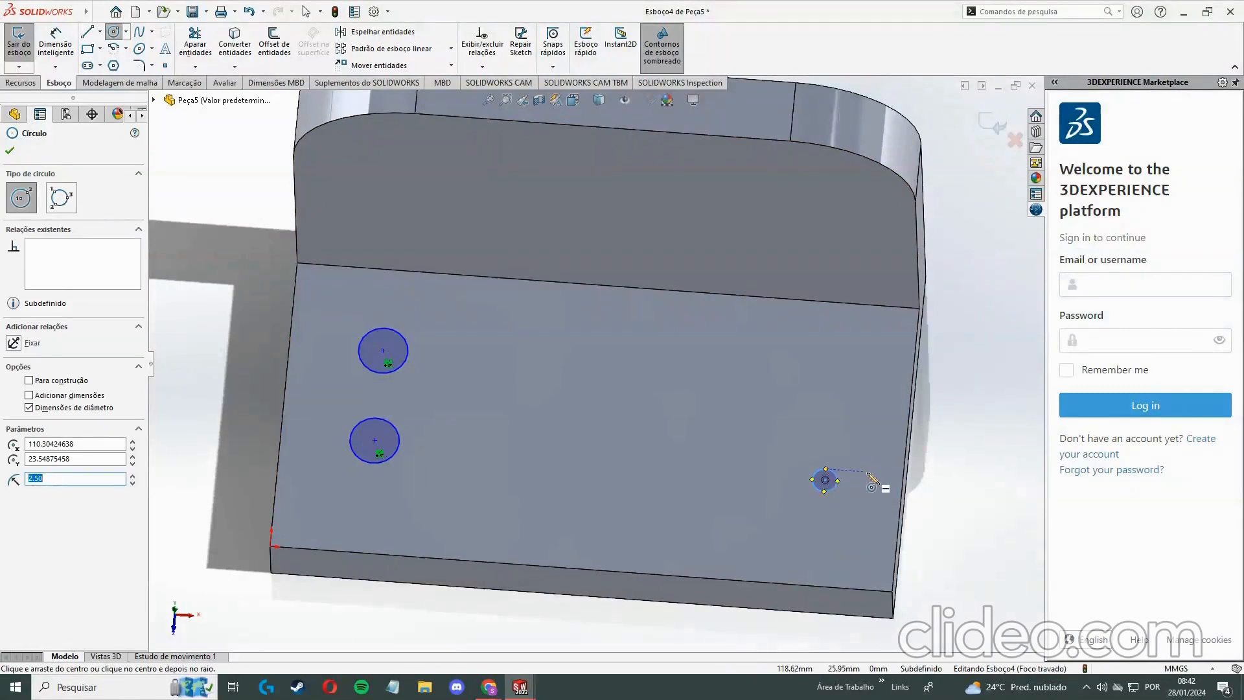
pyautogui.press('Escape')
# Delete the small circle near the base plate's front-right corner
pyautogui.click(830, 477)
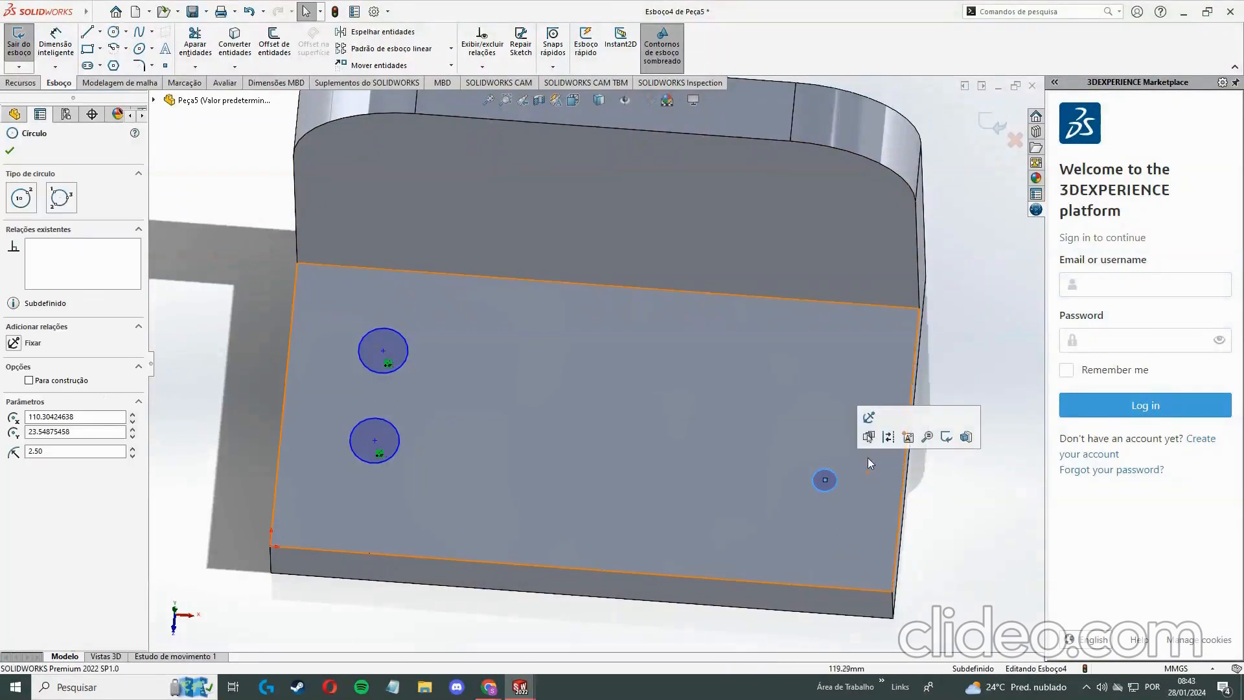
pyautogui.click(837, 478)
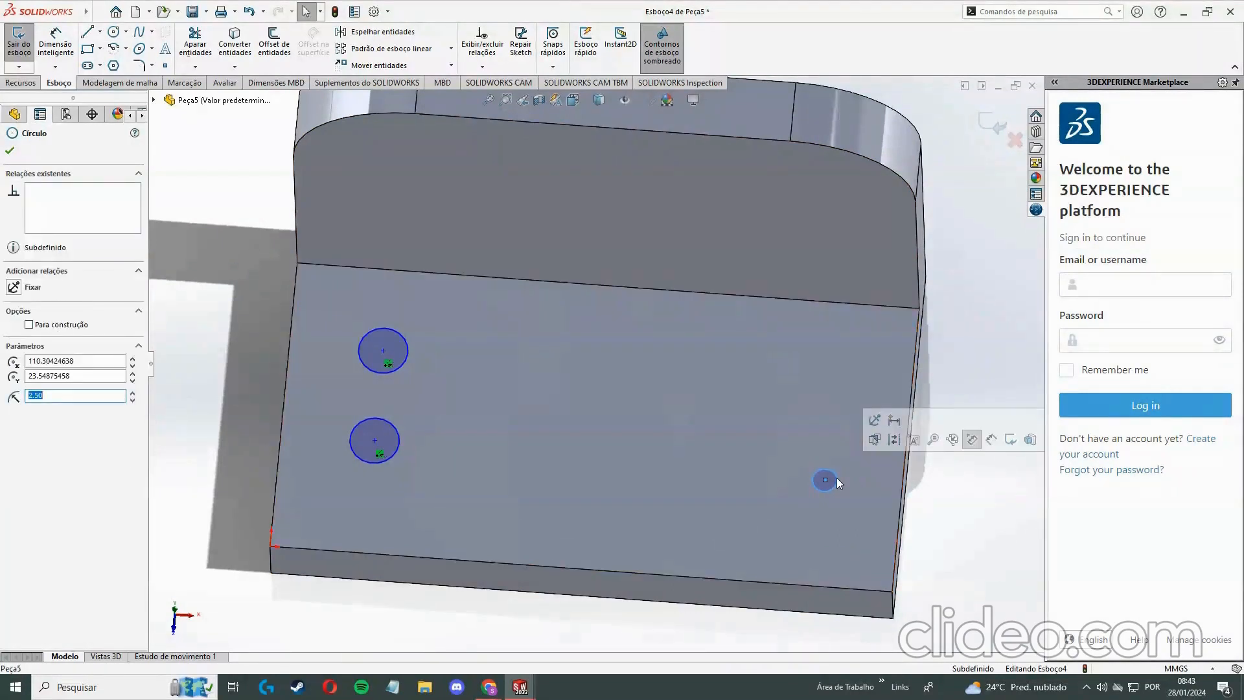
pyautogui.press('Delete')
# Check the radius and centre coordinates of the front-left hole circle
pyautogui.click(390, 440)
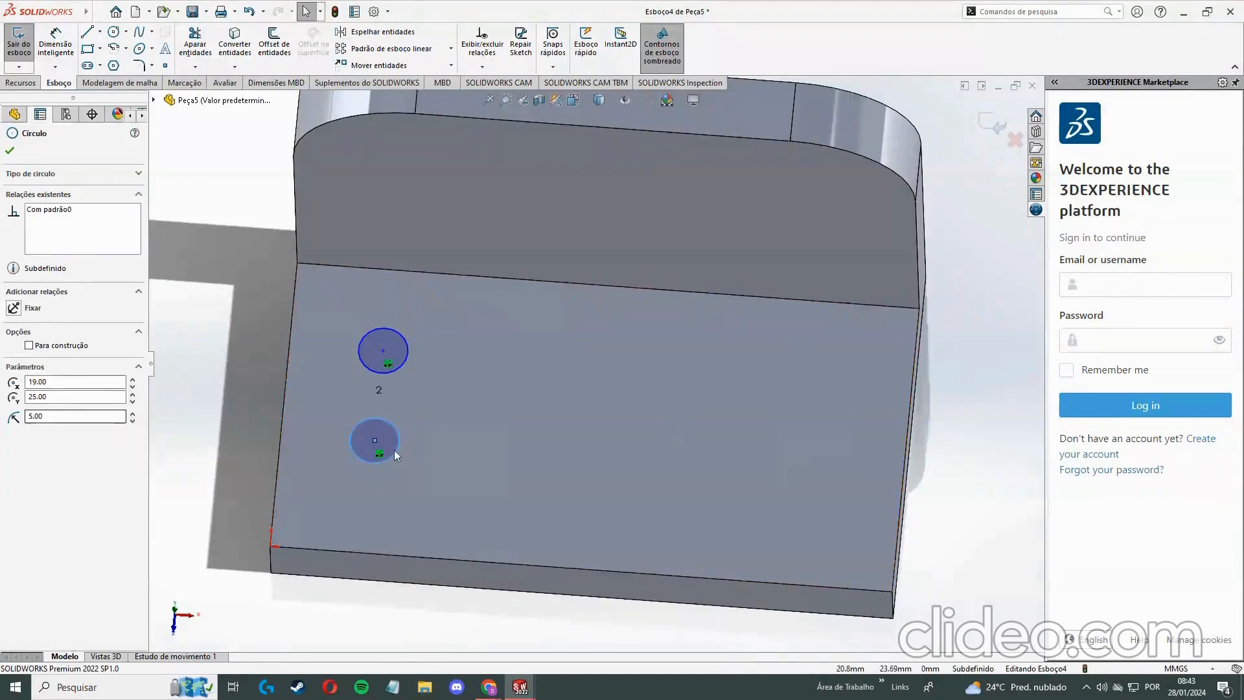
pyautogui.press('Escape')
pyautogui.click(613, 425)
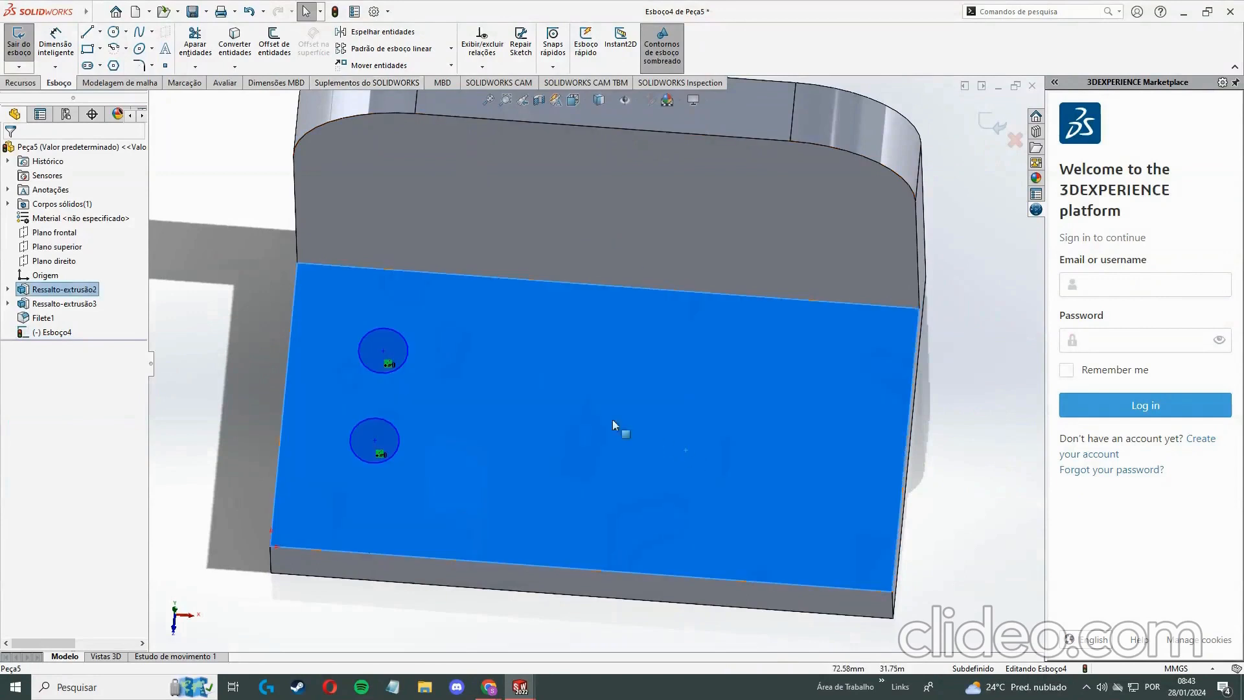
pyautogui.click(88, 48)
pyautogui.press('Escape')
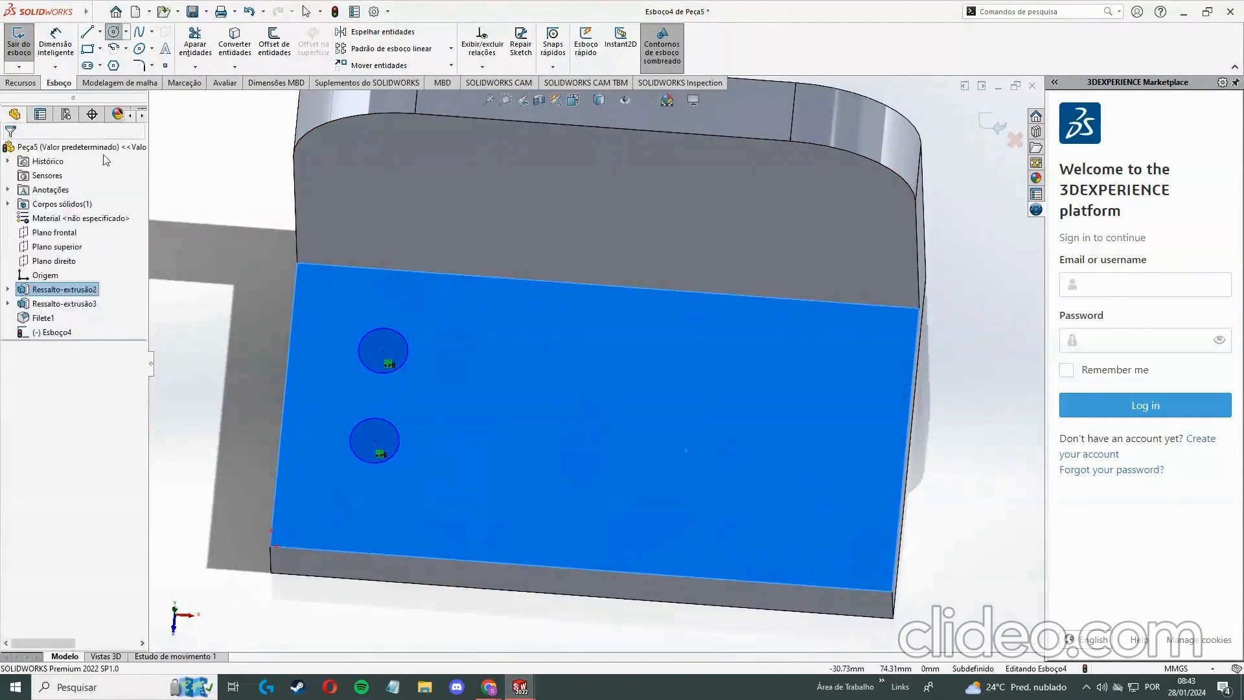
# Draw a circle of 10 mm diameter on the base plate's top face near its front-right corner
pyautogui.click(113, 31)
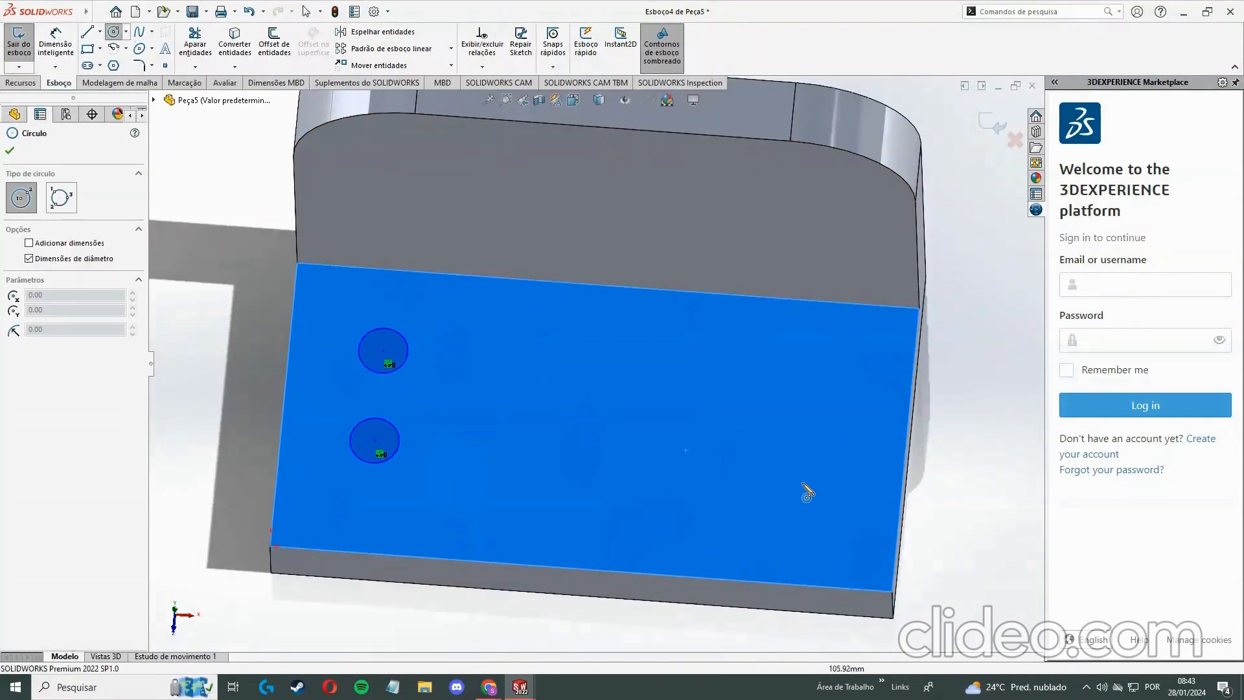
pyautogui.click(801, 482)
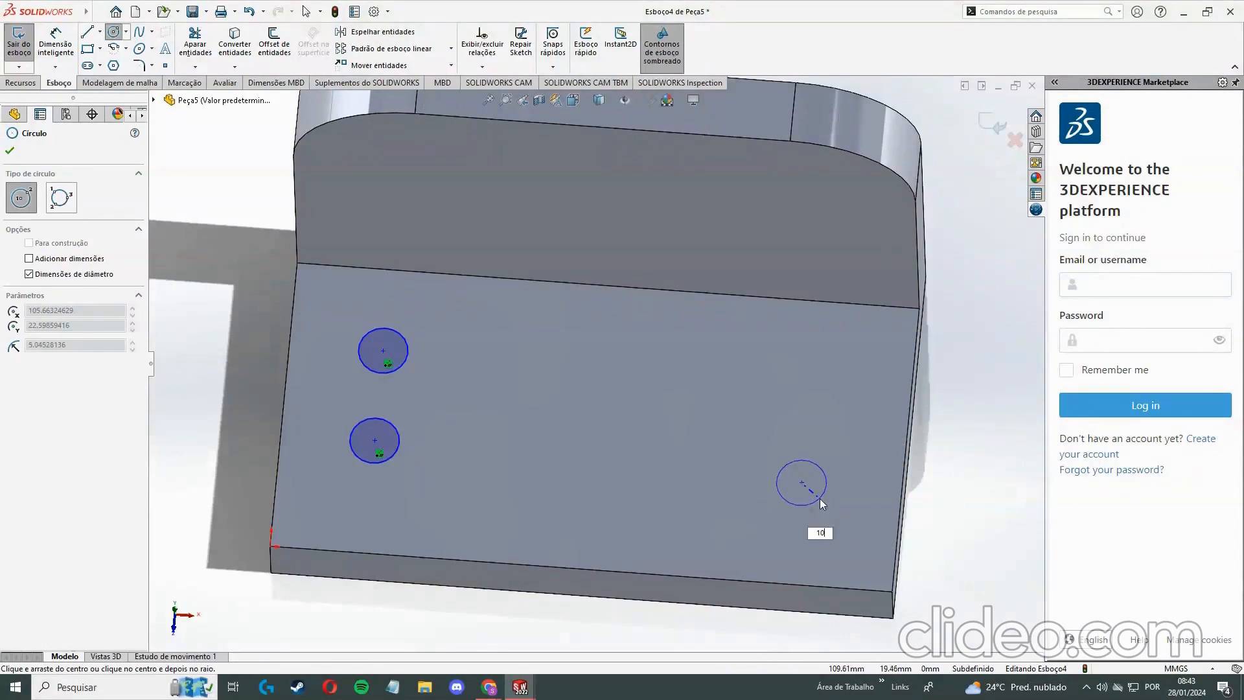
pyautogui.press('Return')
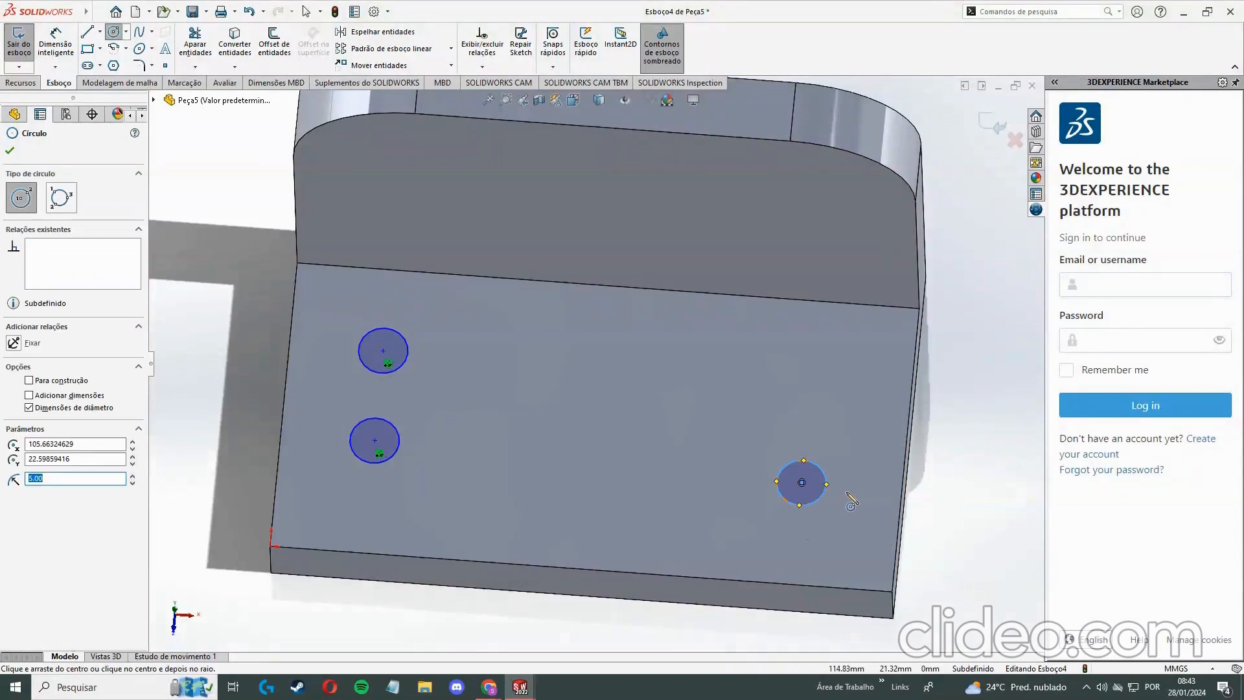
# Draw a second circle of 10 mm diameter between the front-right circle and the upright, and delete it
pyautogui.click(805, 357)
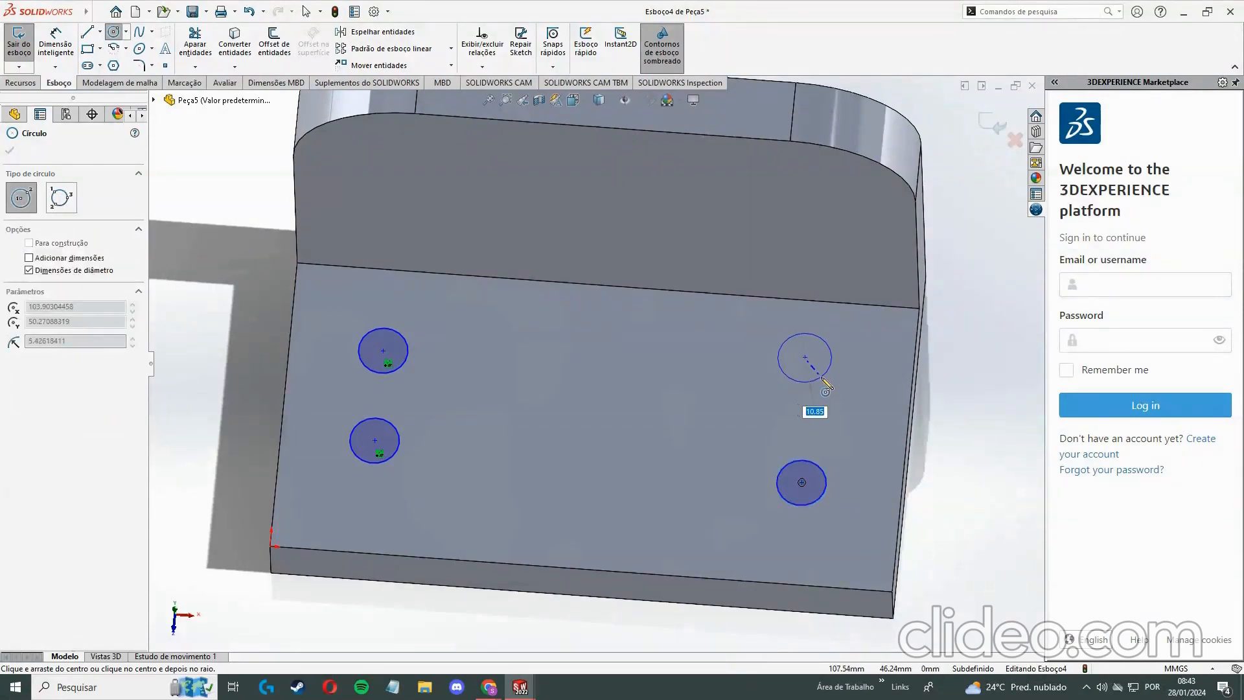
pyautogui.write('10')
pyautogui.press('Return')
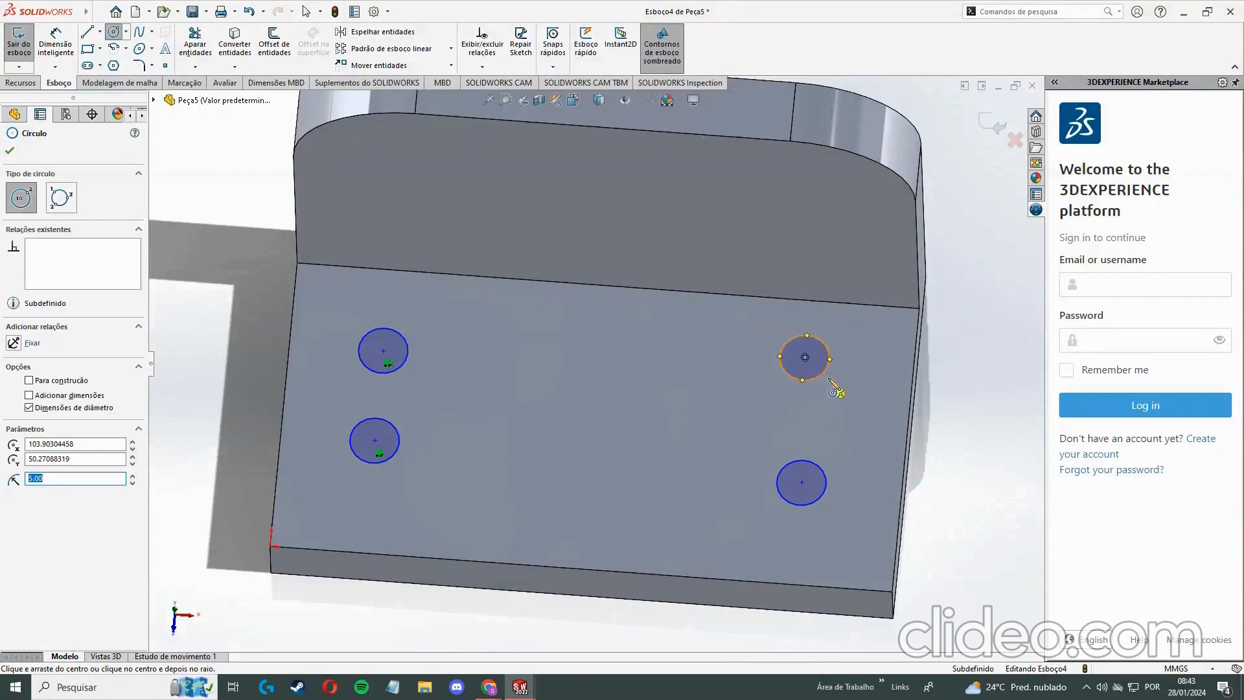
pyautogui.press('Escape')
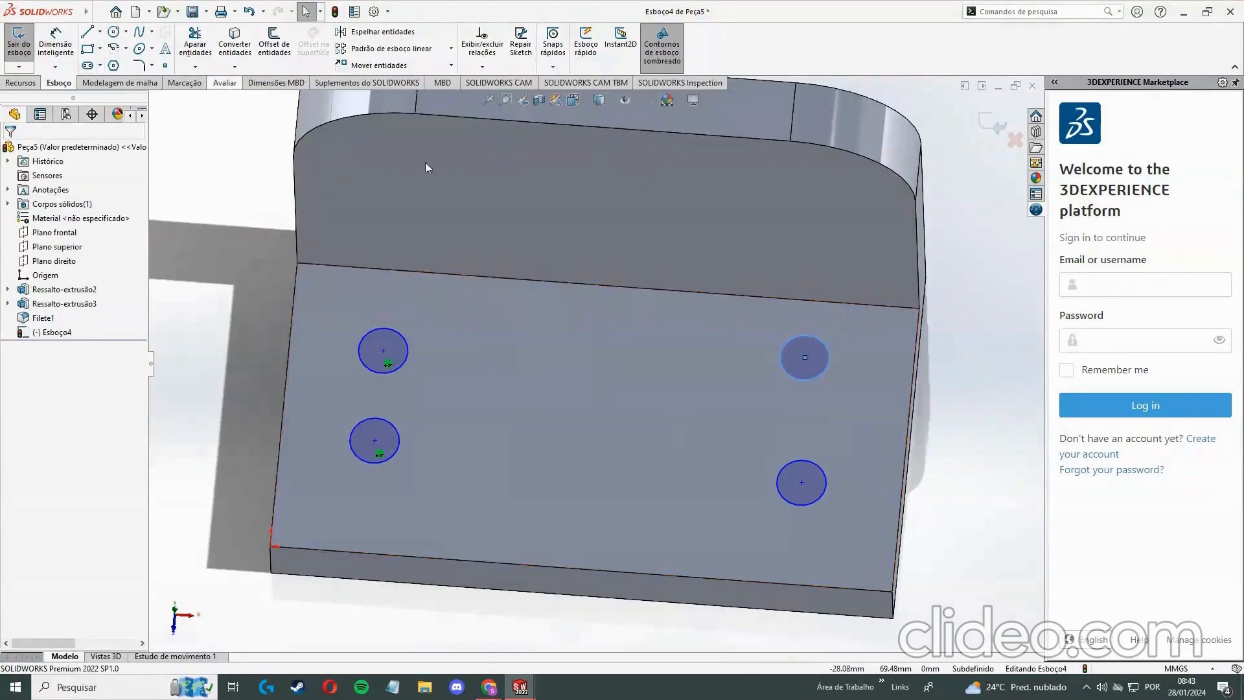
pyautogui.click(798, 343)
pyautogui.press('Delete')
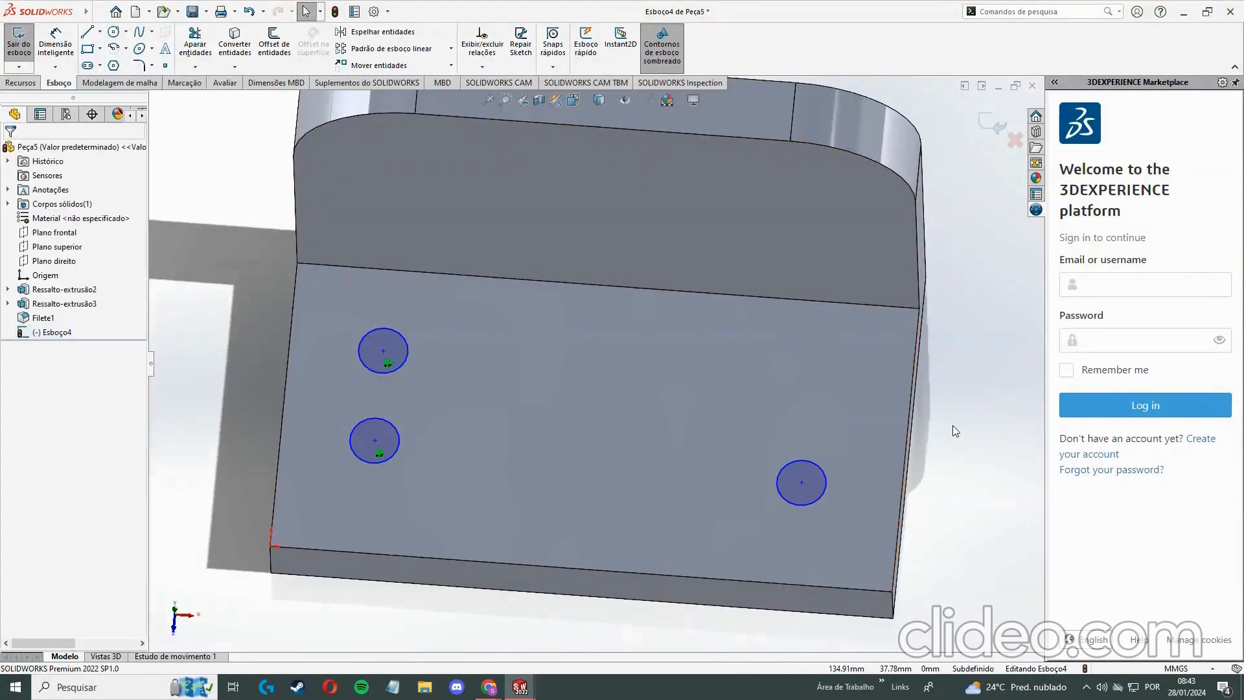
pyautogui.click(51, 68)
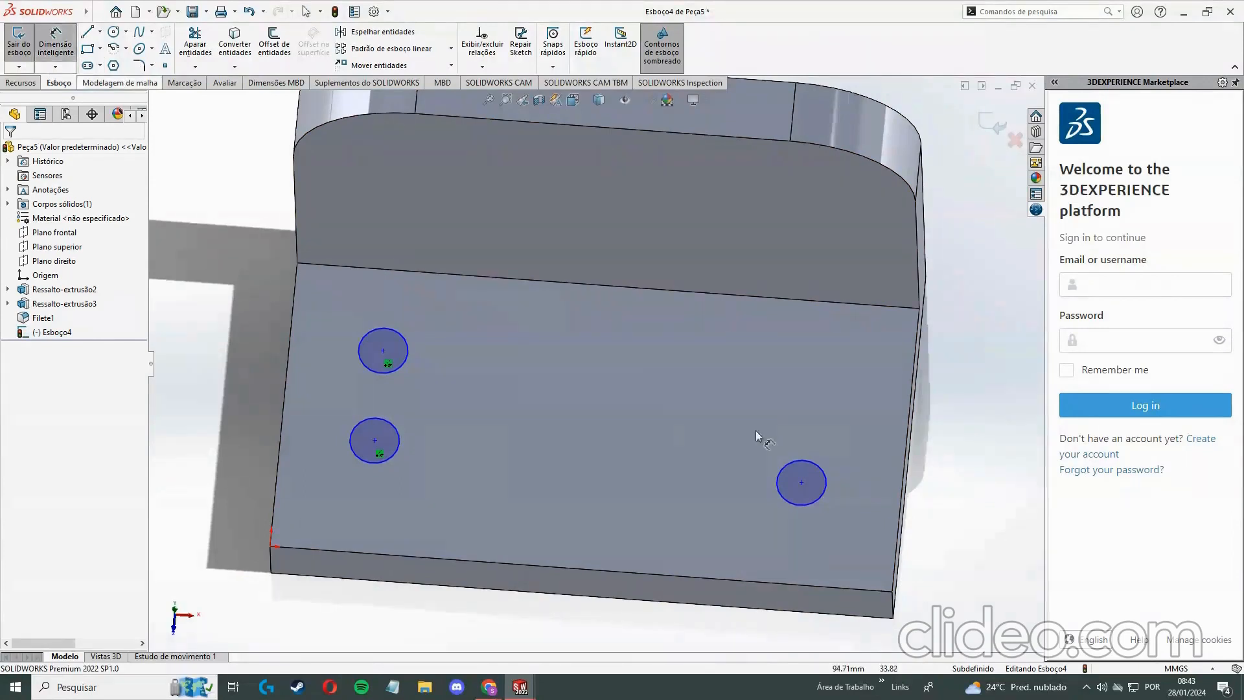
pyautogui.click(798, 501)
pyautogui.click(789, 580)
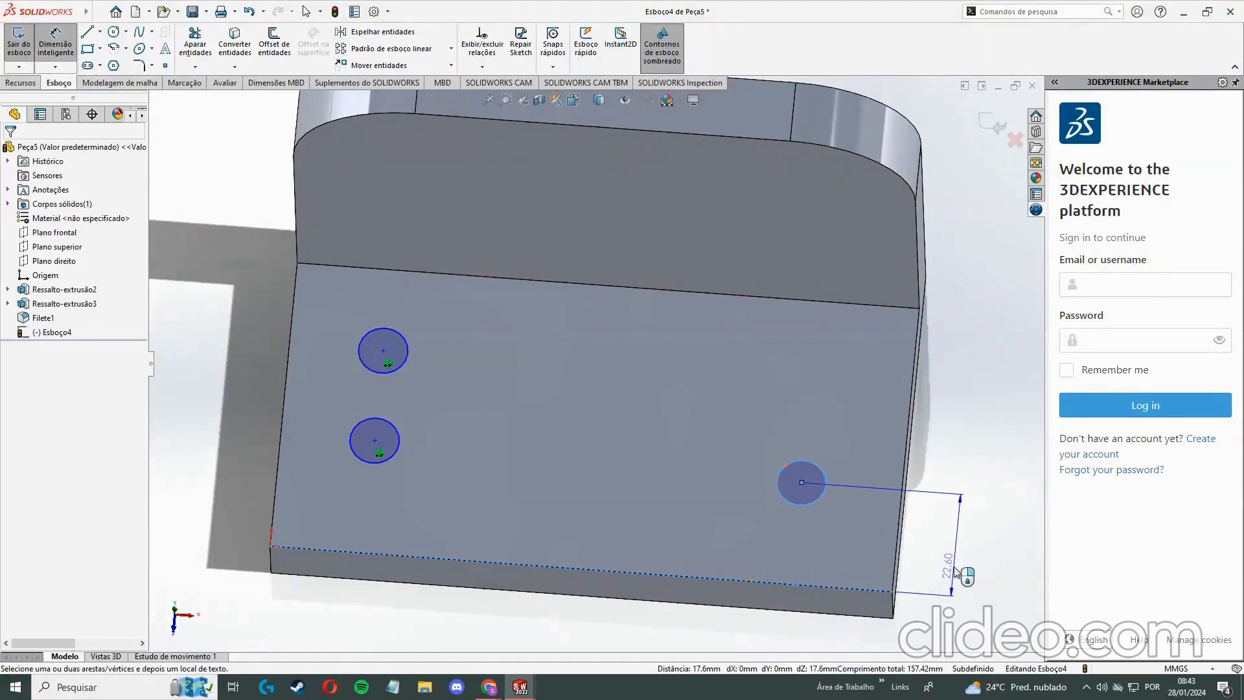
pyautogui.press('Escape')
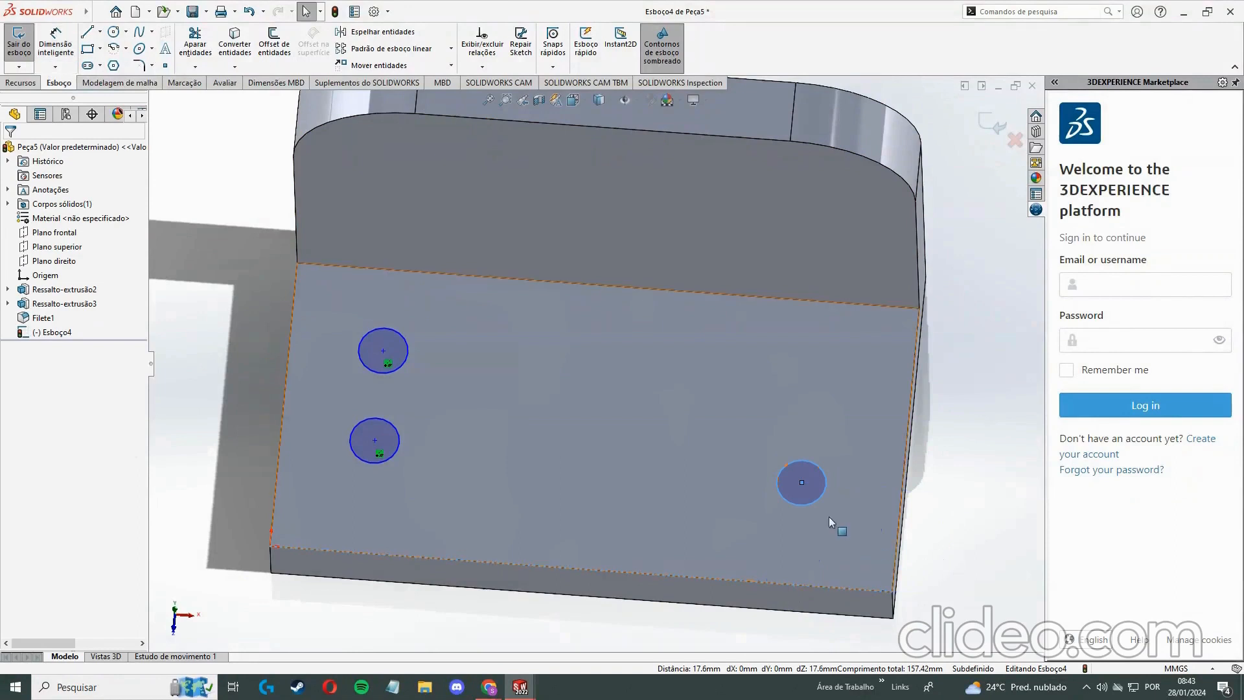
pyautogui.keyDown('ctrl'); pyautogui.click(797, 507); pyautogui.keyUp('ctrl')
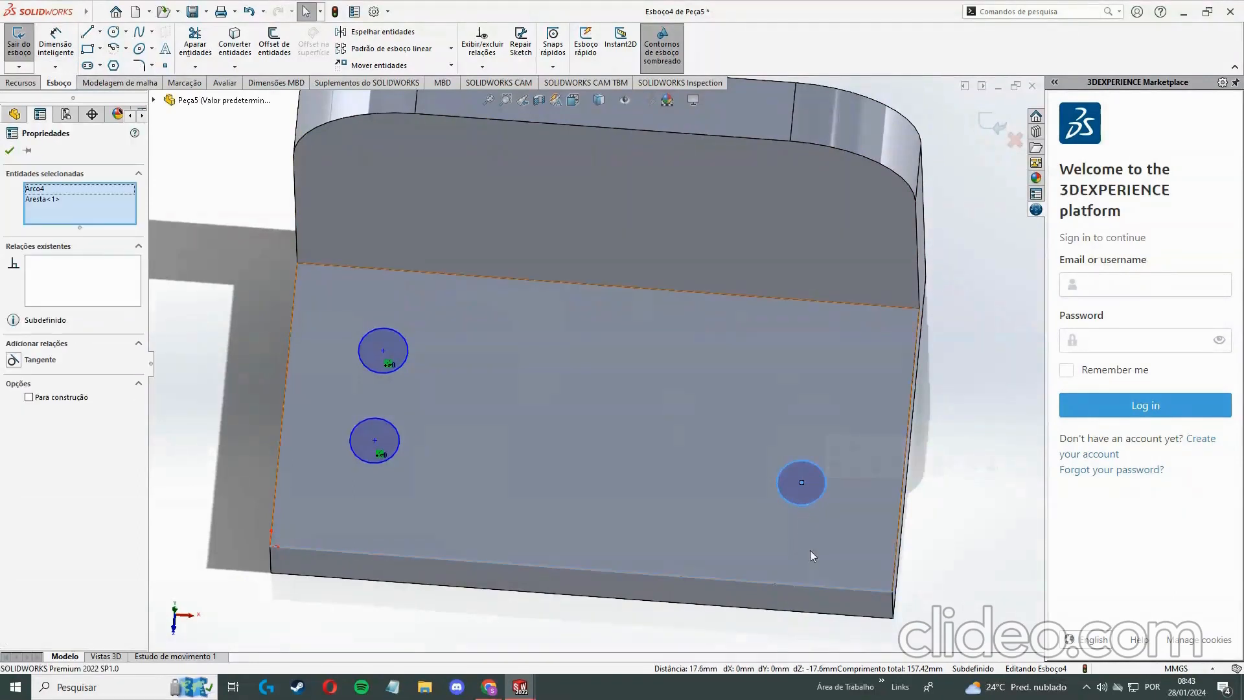
pyautogui.press('Escape')
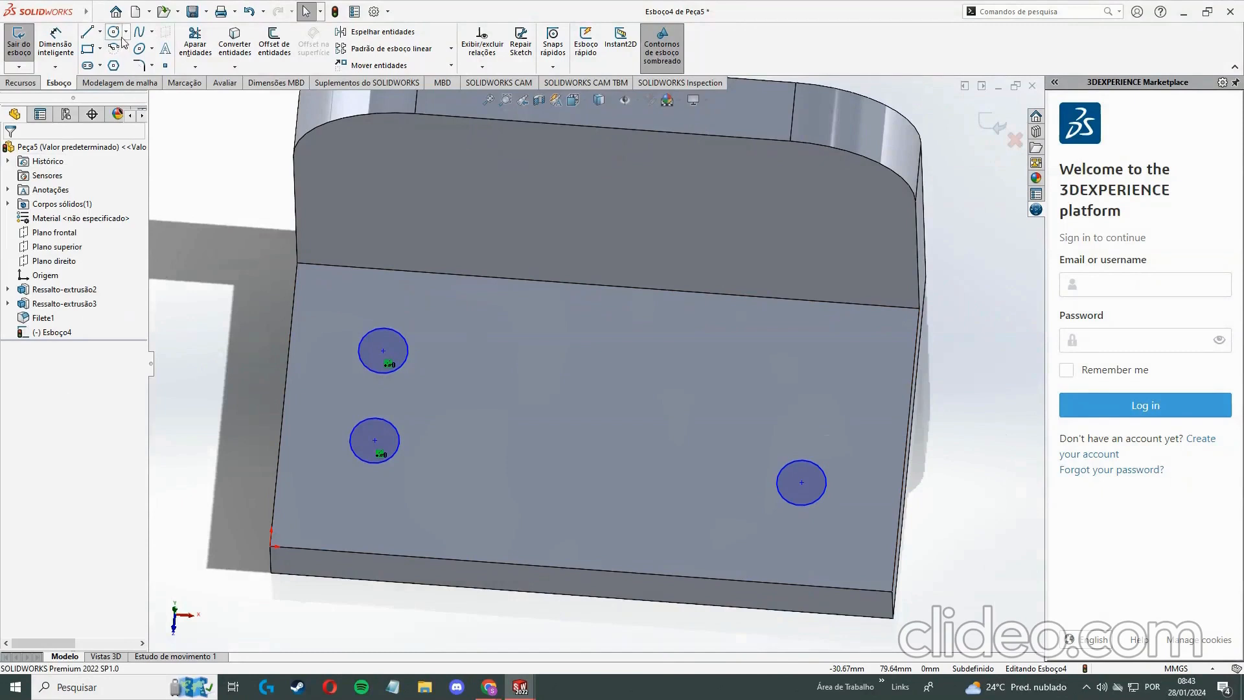
# Dimension the front-right circle's centre 25 mm from the base plate's front edge
pyautogui.click(56, 39)
pyautogui.click(795, 505)
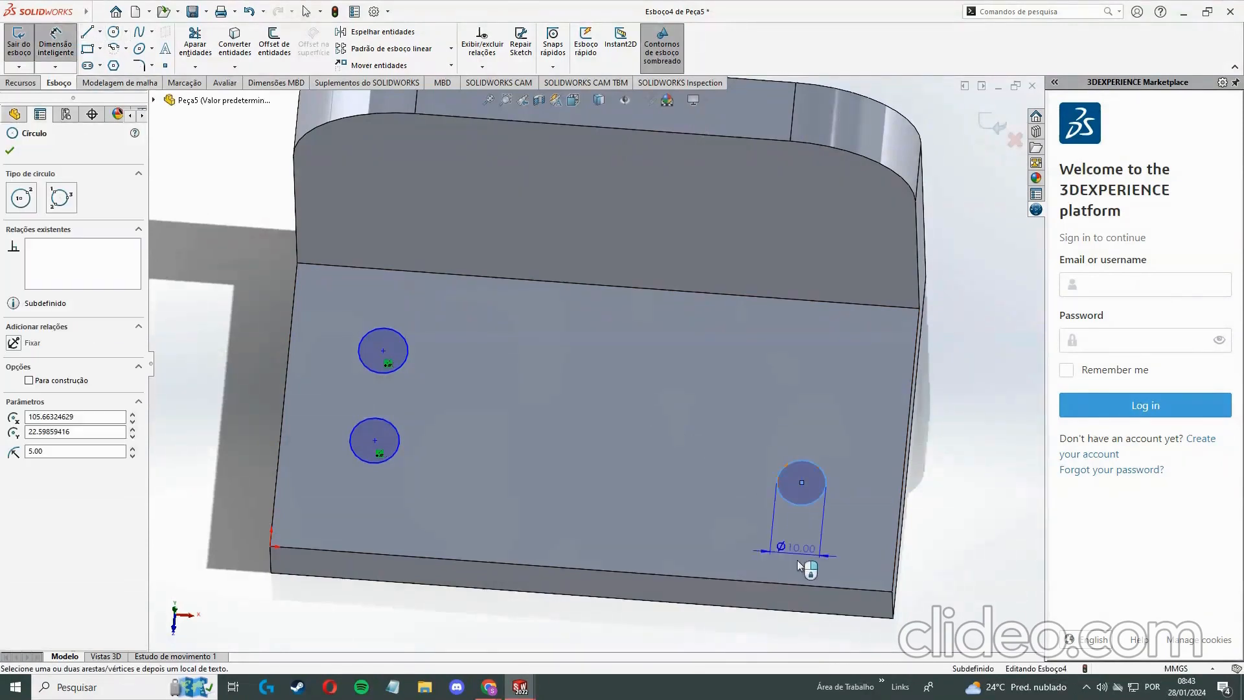
pyautogui.click(786, 582)
pyautogui.click(960, 541)
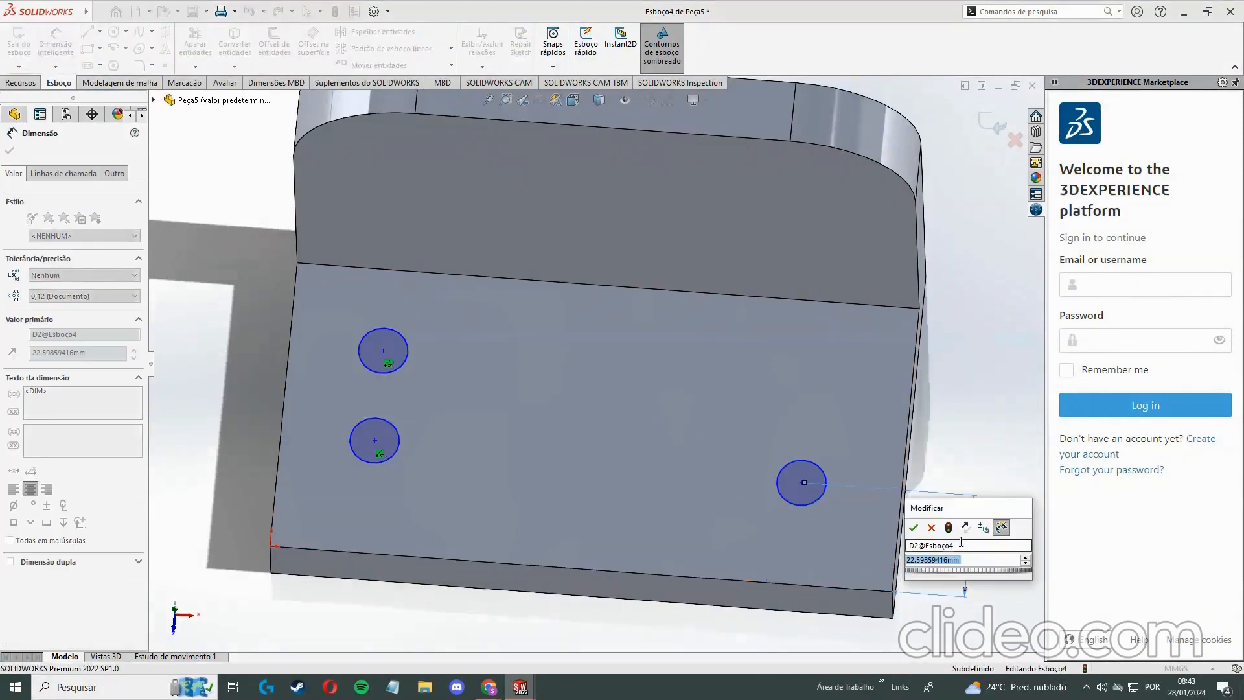
pyautogui.write('25')
pyautogui.press('Return')
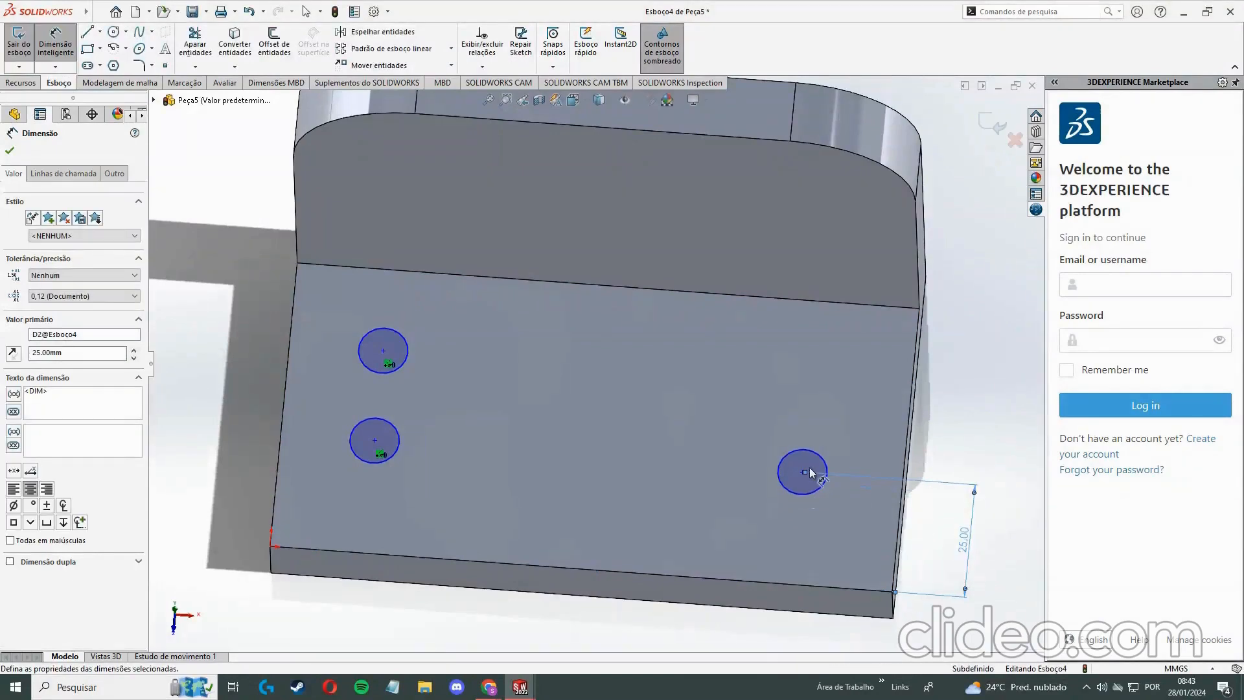
# Dimension the front-right circle's centre 19 mm from the base plate's right edge
pyautogui.click(815, 451)
pyautogui.click(905, 470)
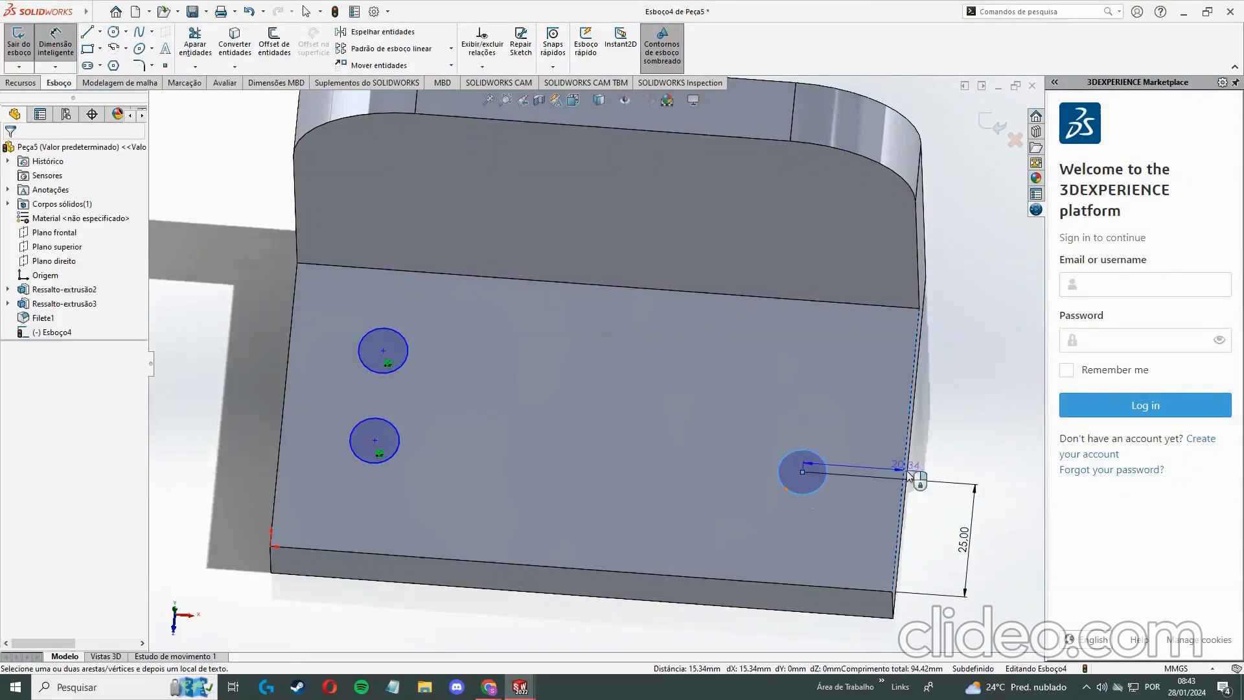
pyautogui.click(981, 454)
pyautogui.write('19')
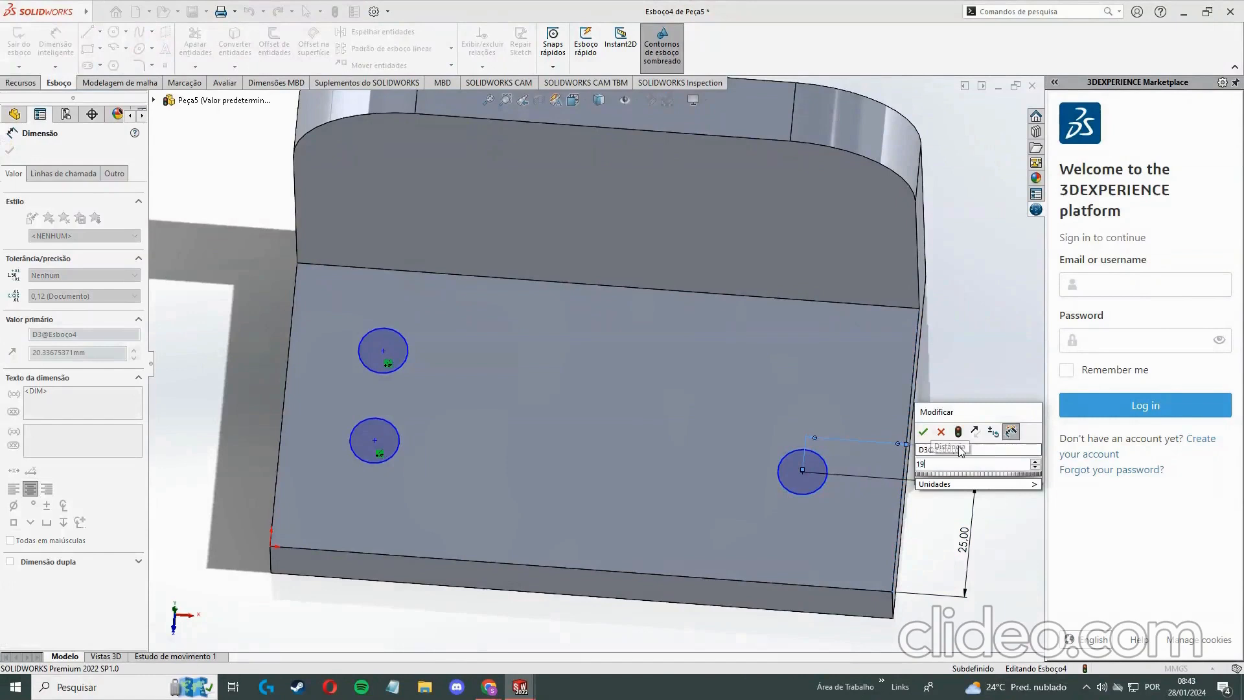
pyautogui.press('Return')
pyautogui.press('Escape')
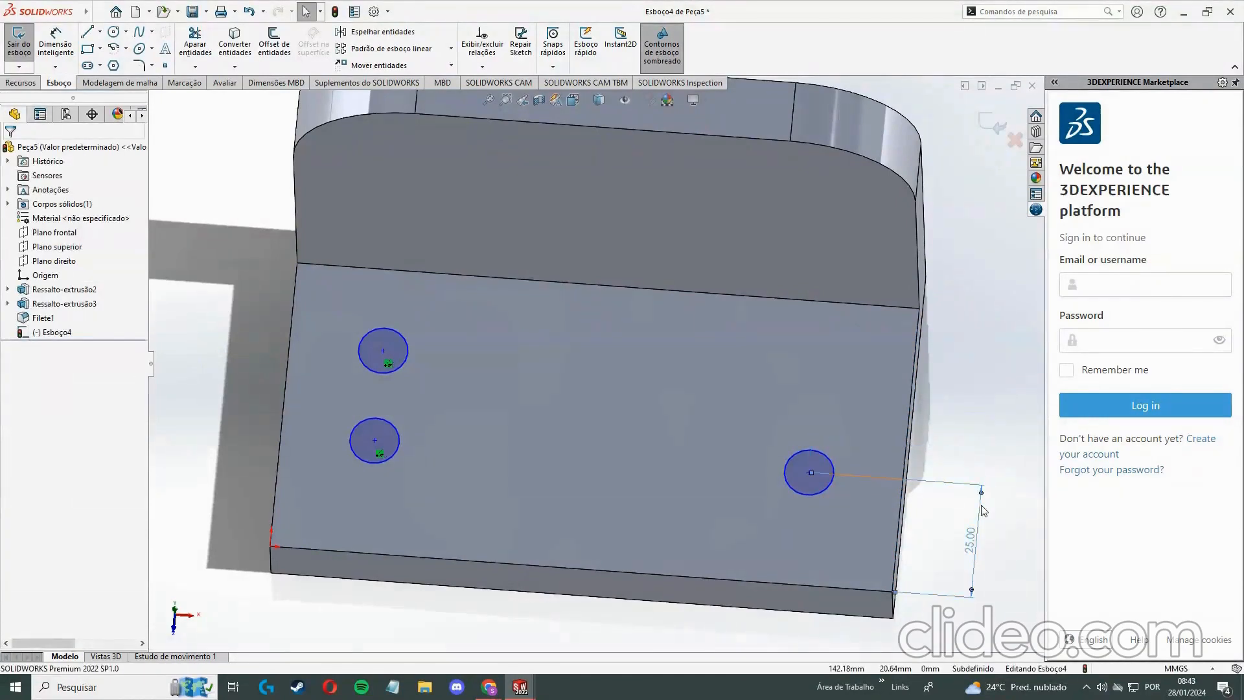
# Create a linear sketch pattern of the front-right circle along the base's right edge towards the upright, with 2 instances spaced 20 mm
pyautogui.click(28, 85)
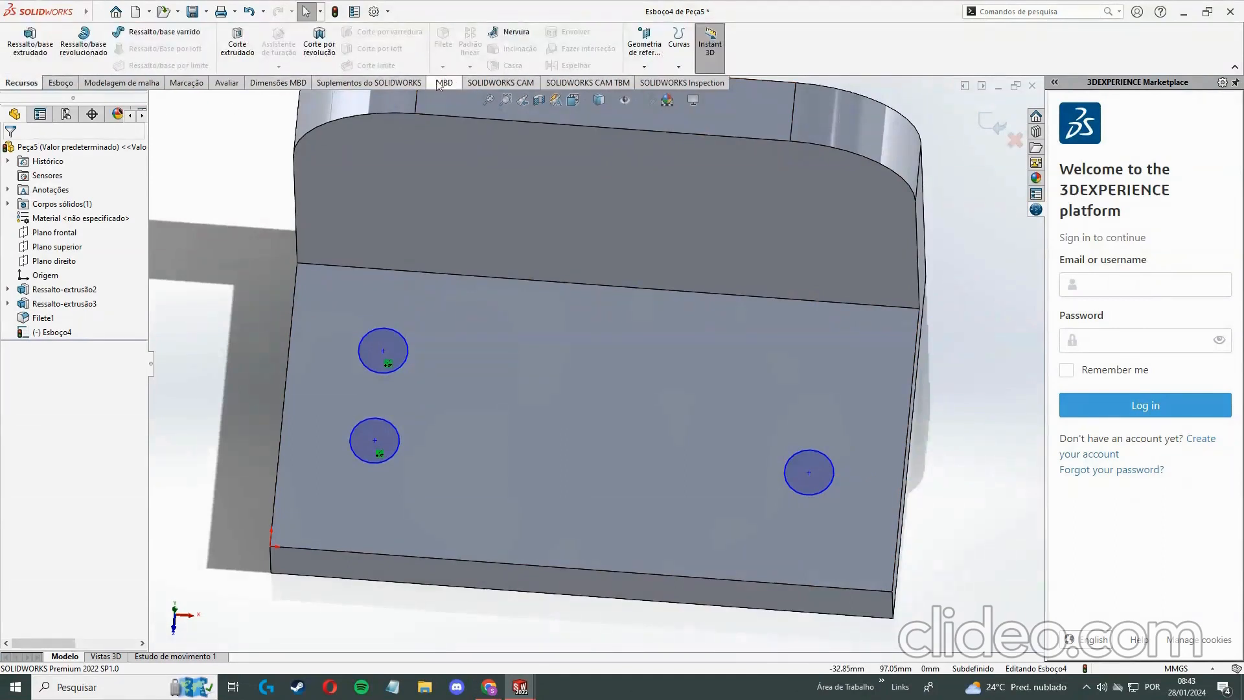
pyautogui.click(60, 82)
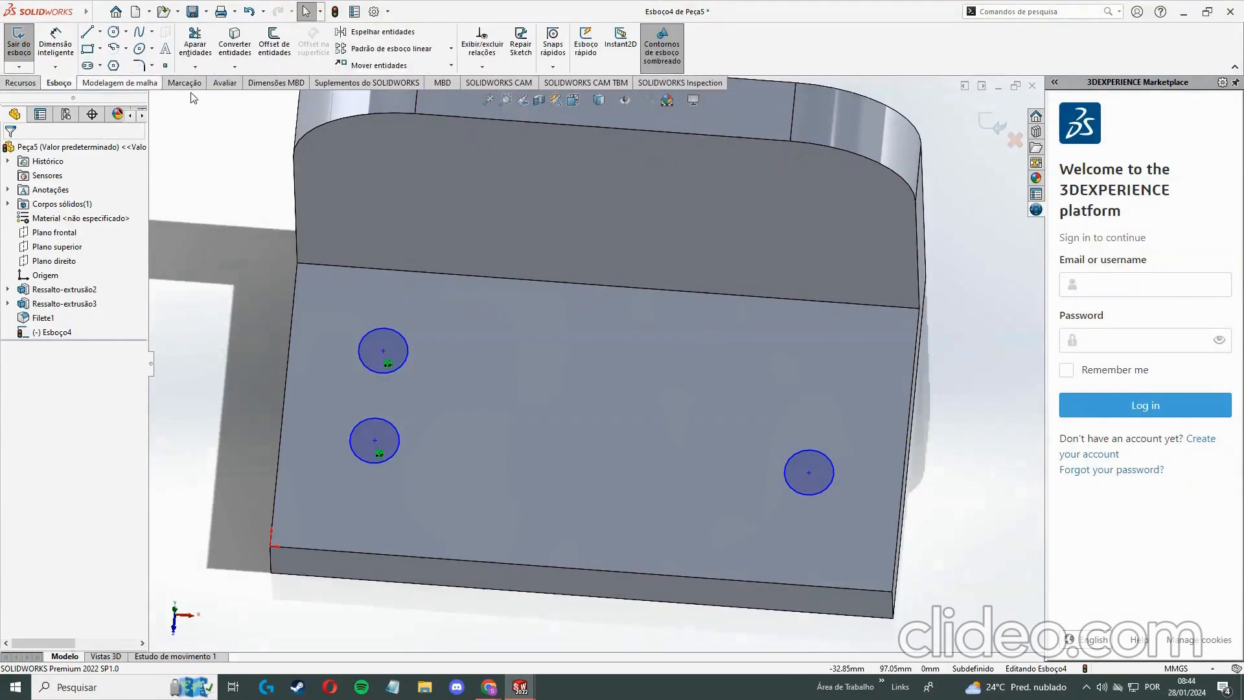
pyautogui.click(438, 53)
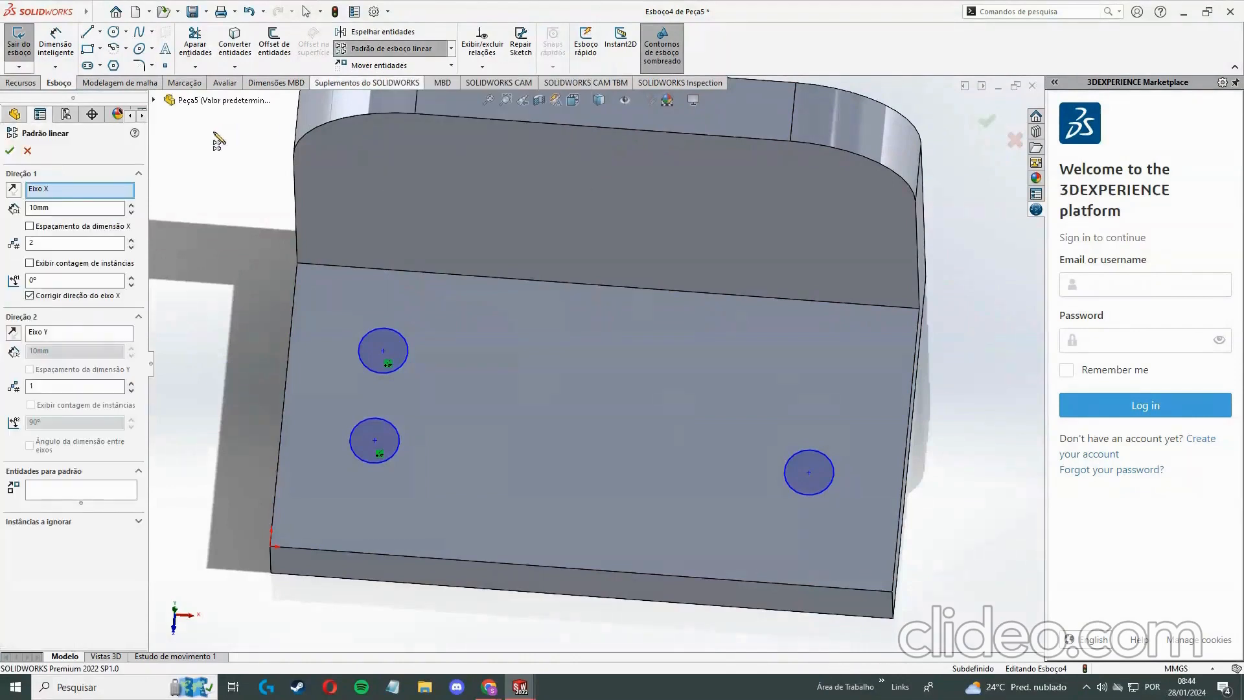
pyautogui.click(902, 486)
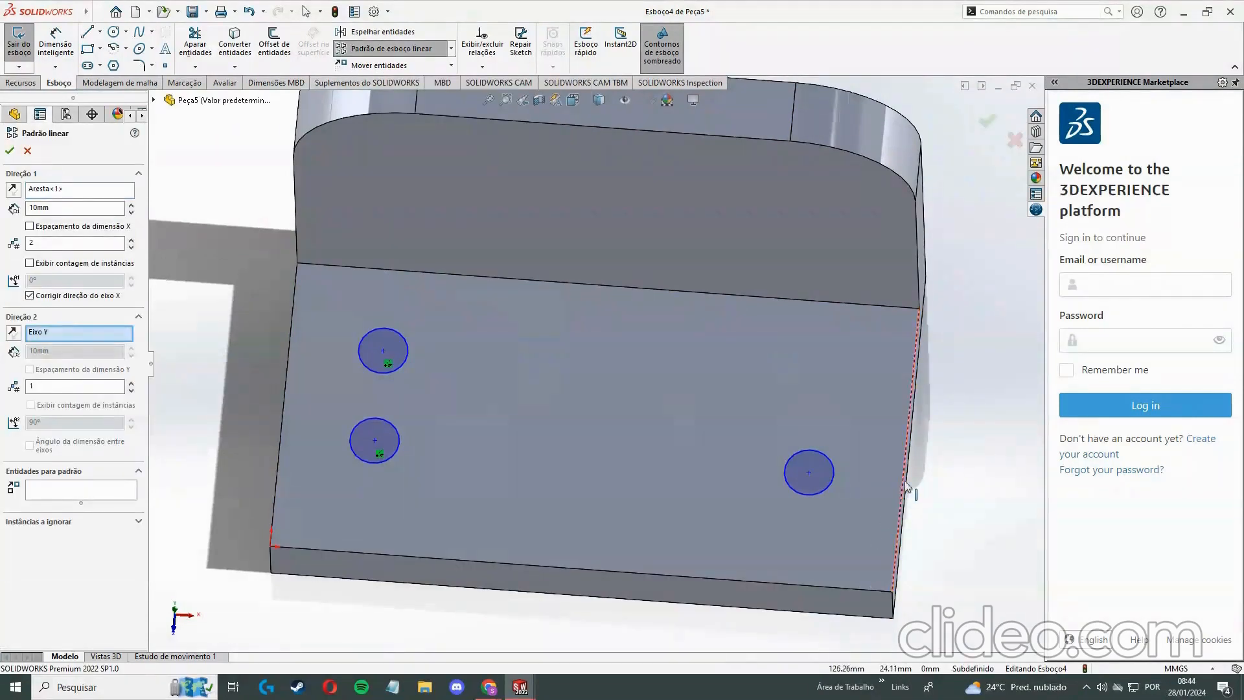
pyautogui.click(849, 303)
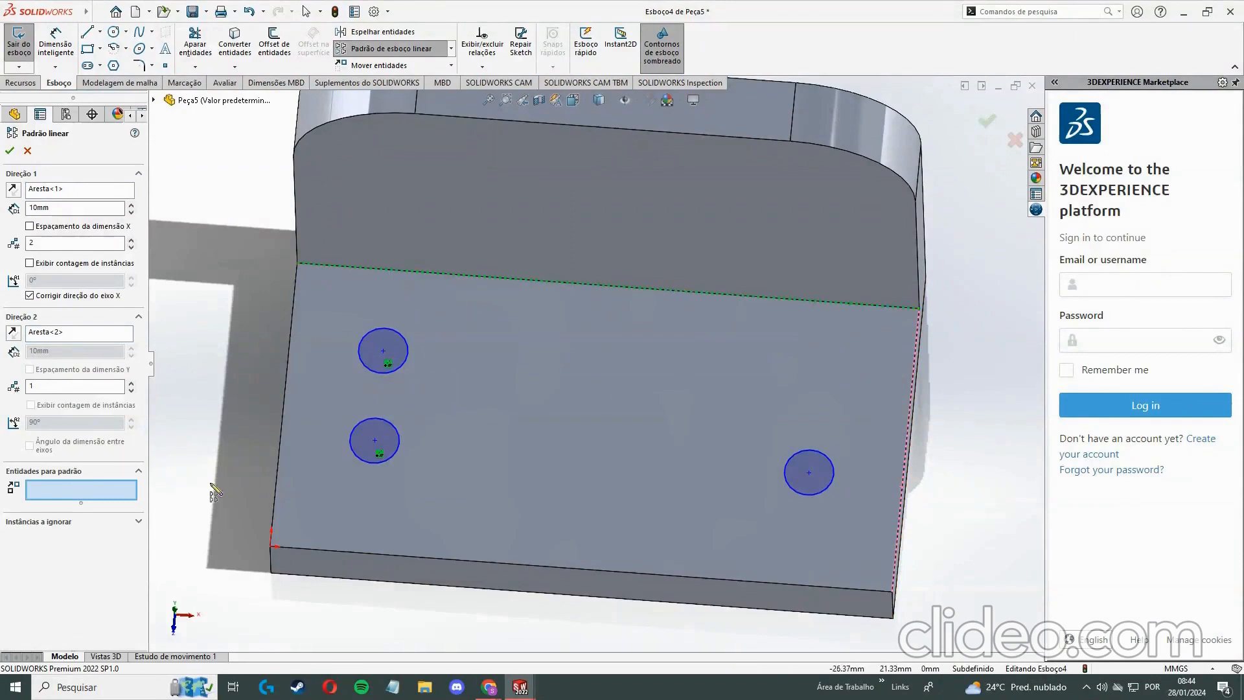
pyautogui.click(806, 495)
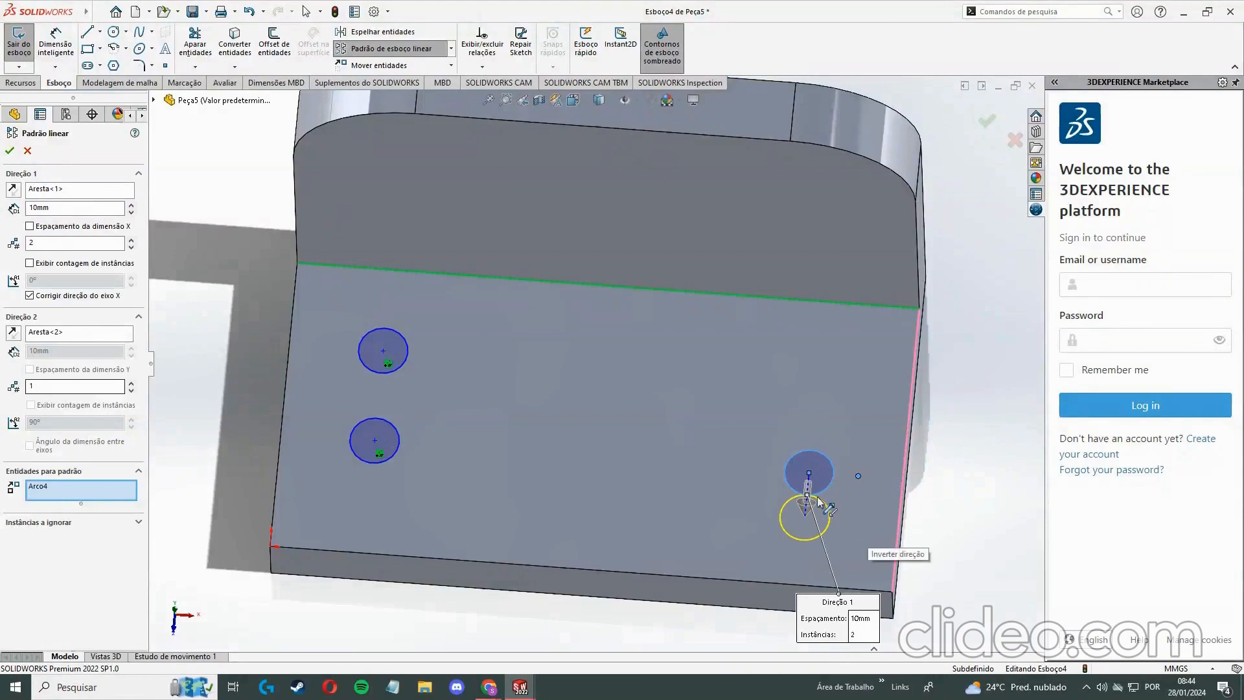
pyautogui.click(13, 189)
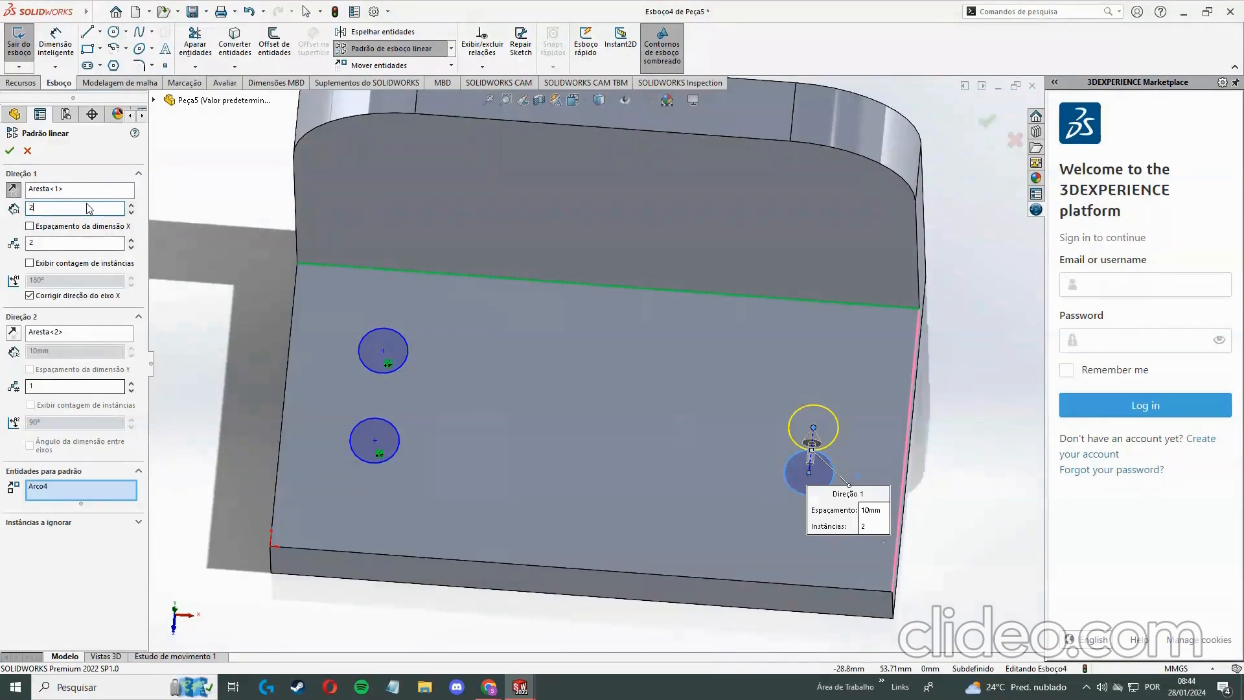
pyautogui.press('Return')
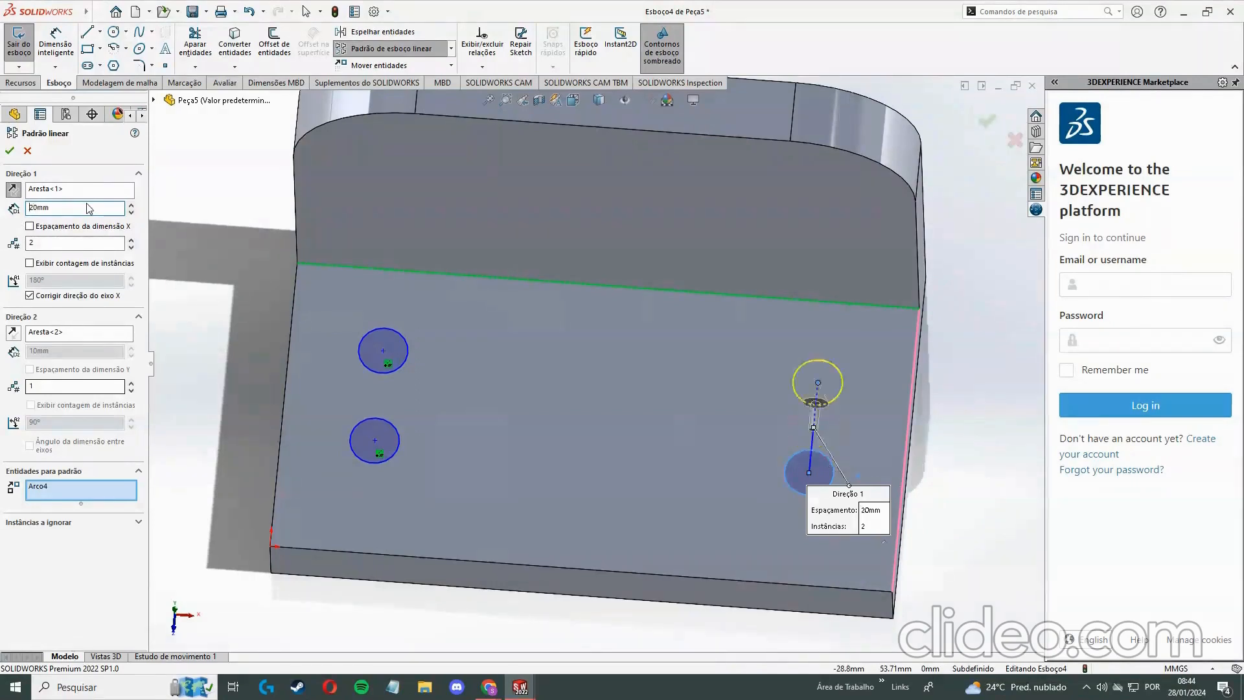
pyautogui.click(11, 152)
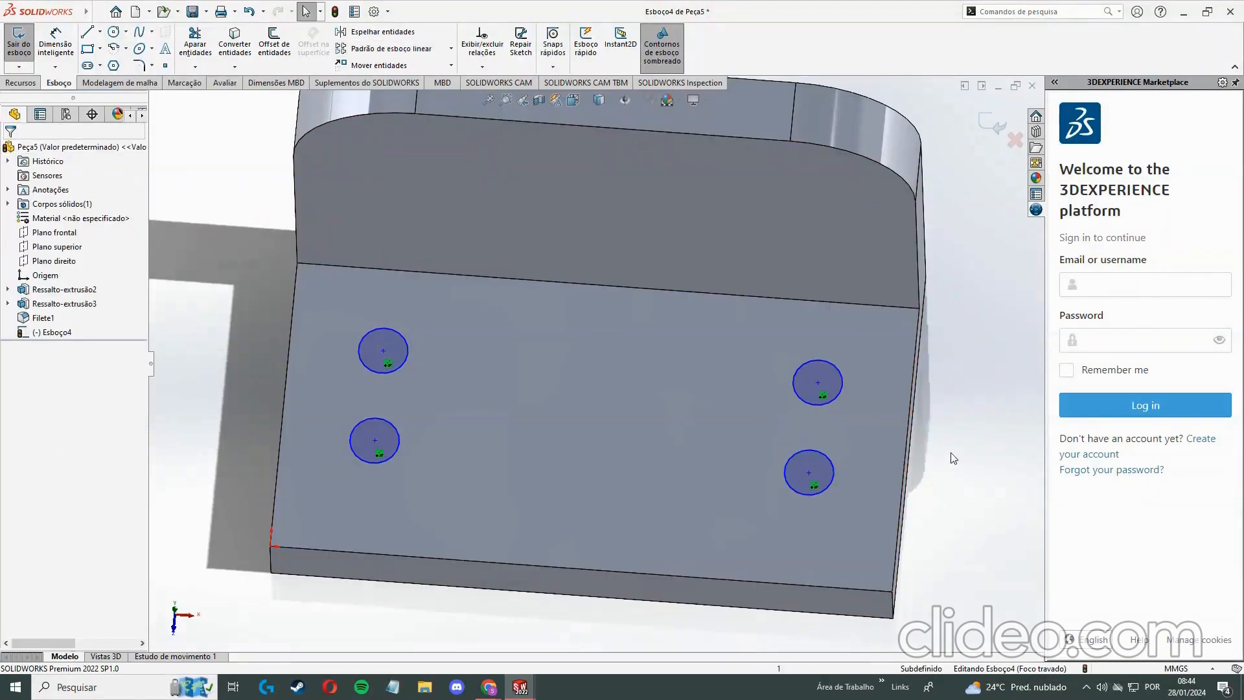
# Check the diameters of the two left hole circles and the distance between their centres
pyautogui.click(56, 51)
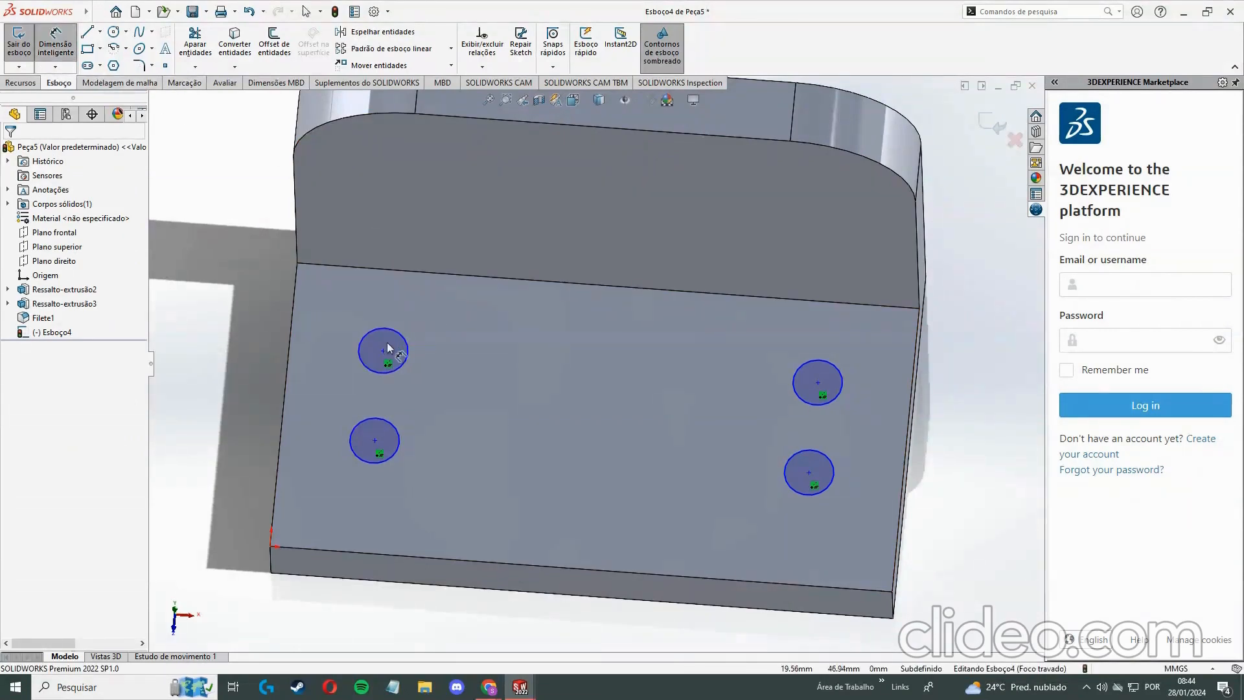
pyautogui.click(406, 349)
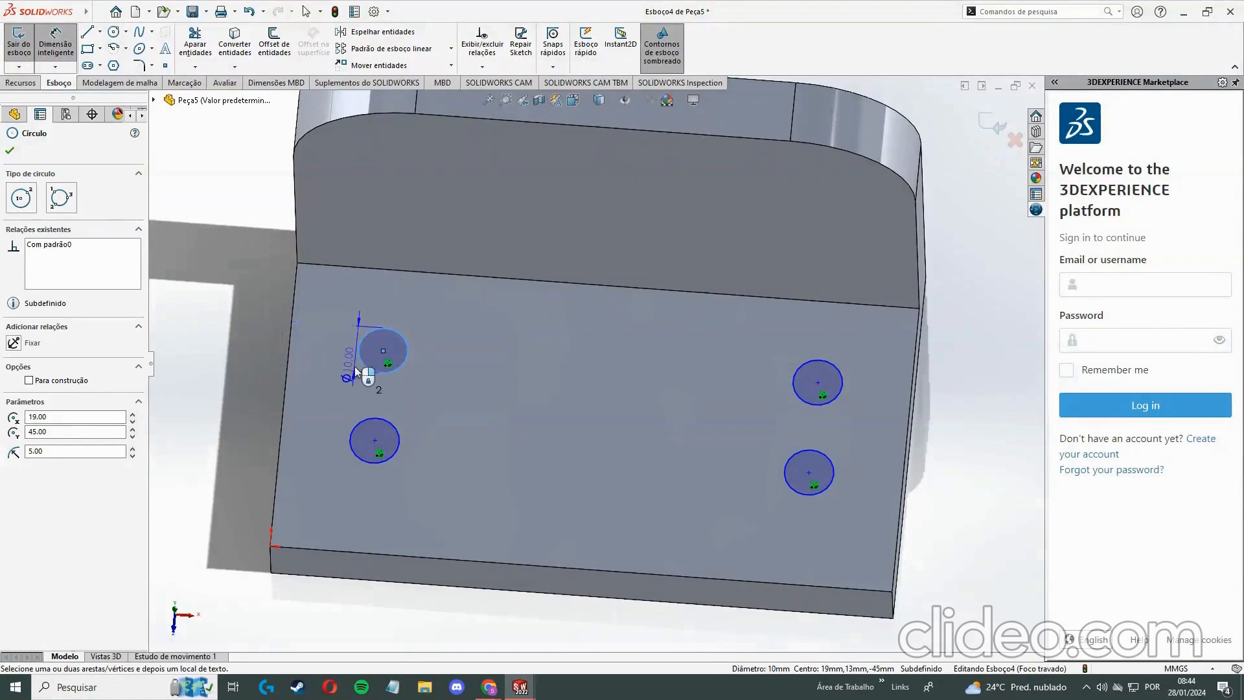
pyautogui.press('Escape')
pyautogui.click(382, 421)
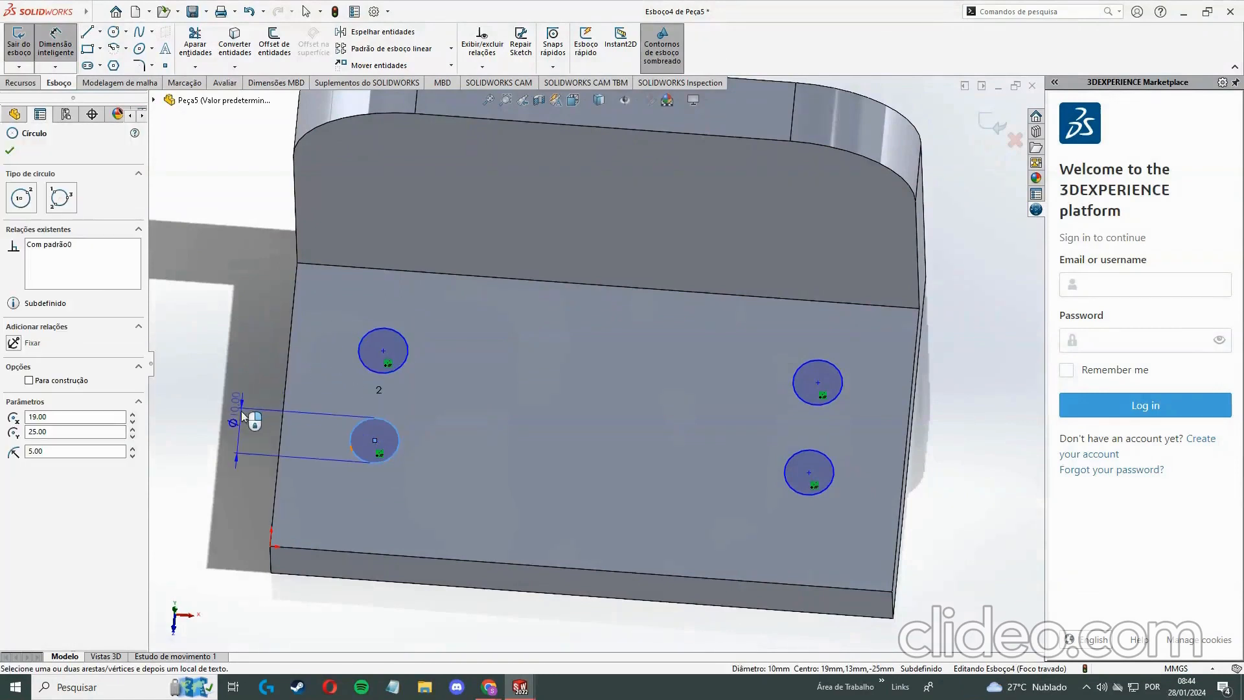
pyautogui.press('Escape')
pyautogui.click(382, 374)
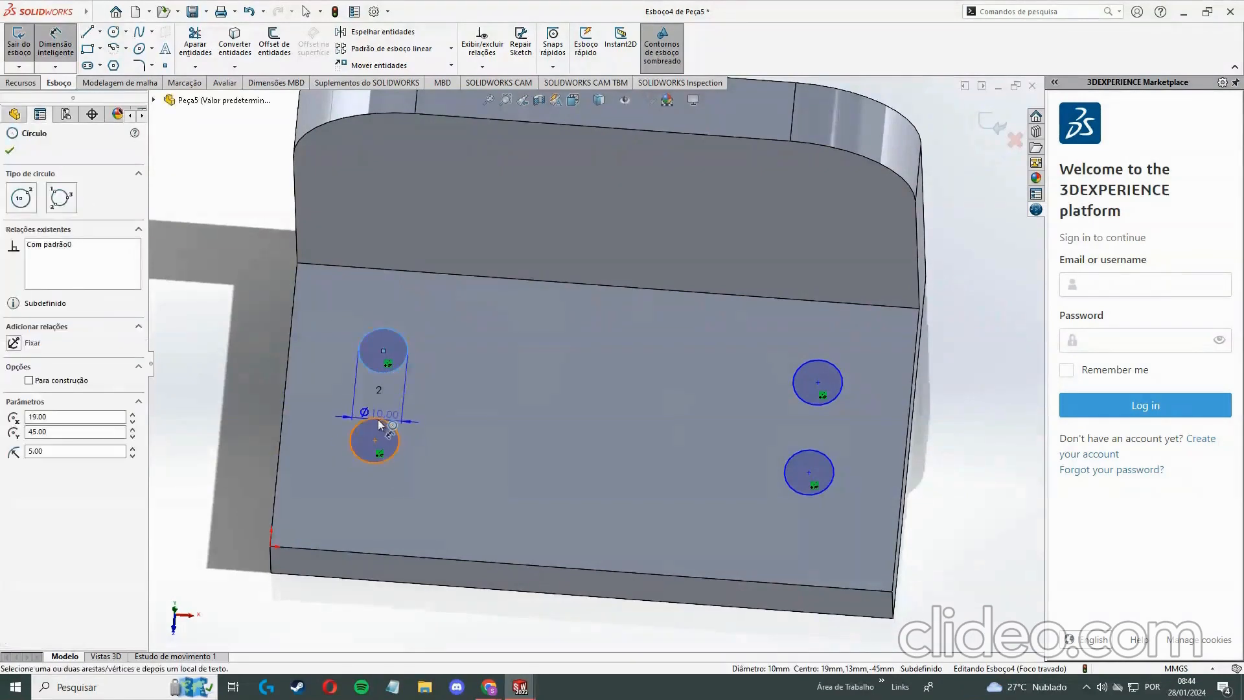
pyautogui.click(357, 433)
pyautogui.press('Escape')
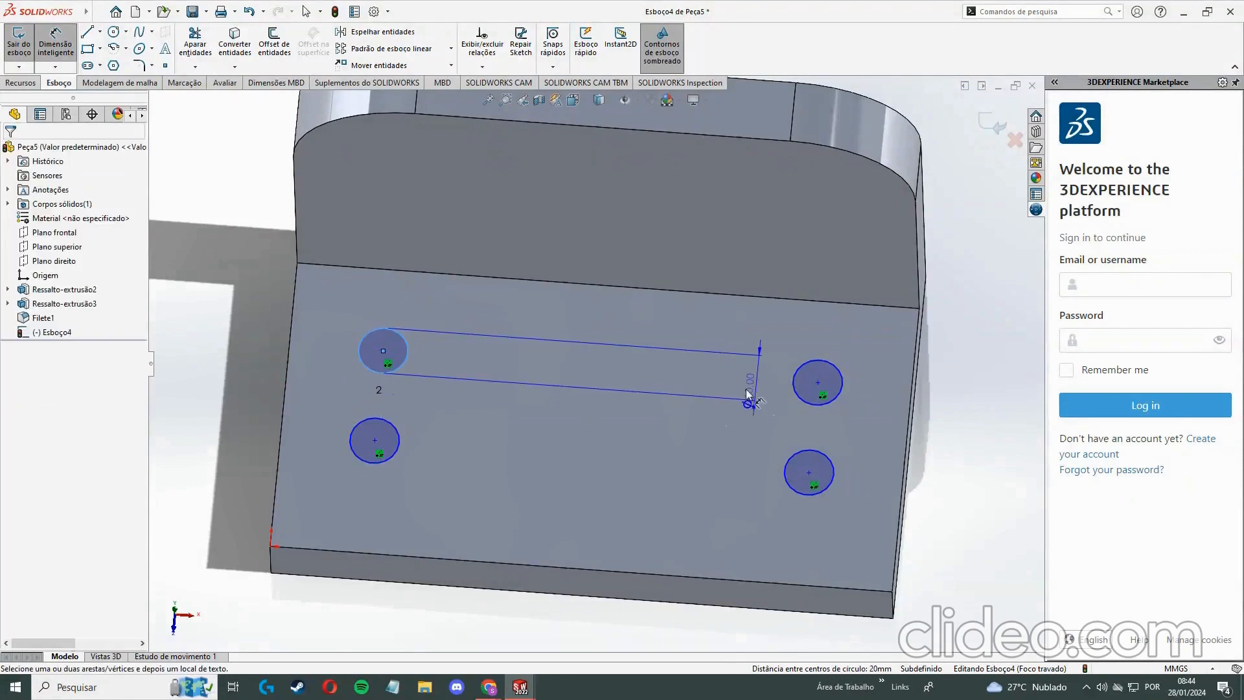
pyautogui.press('Escape')
# Check the distance between the centres of the two right hole circles
pyautogui.click(818, 404)
pyautogui.click(810, 490)
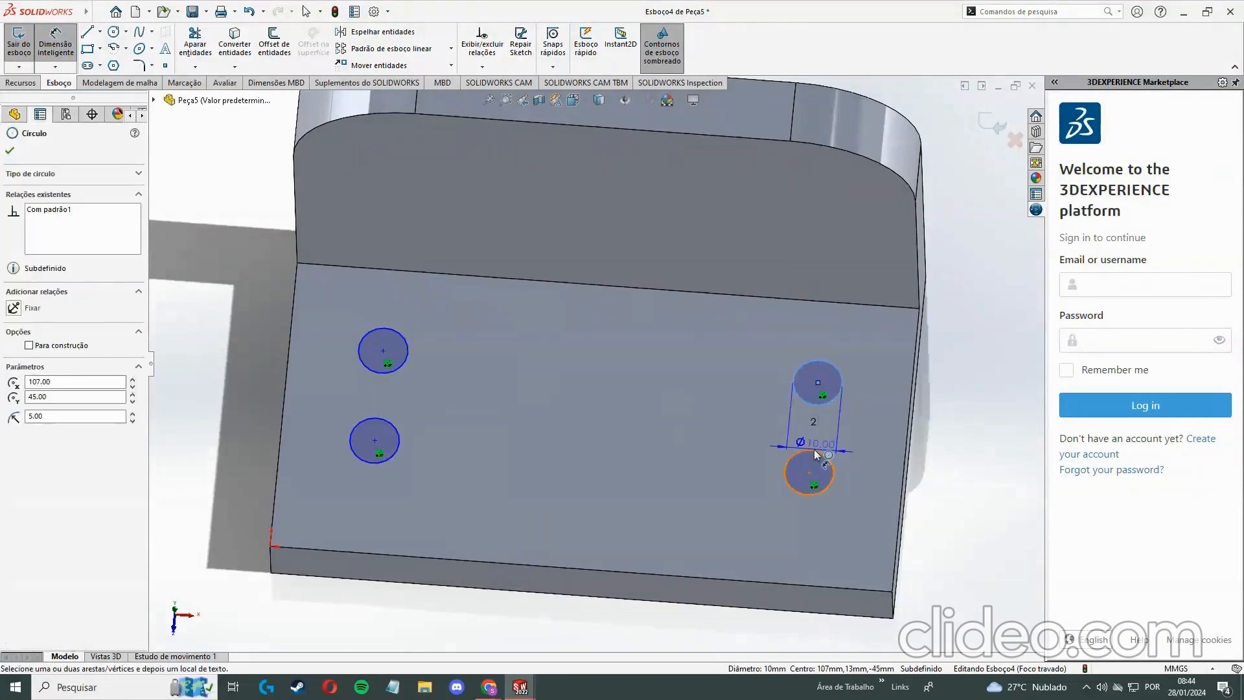
pyautogui.press('Escape')
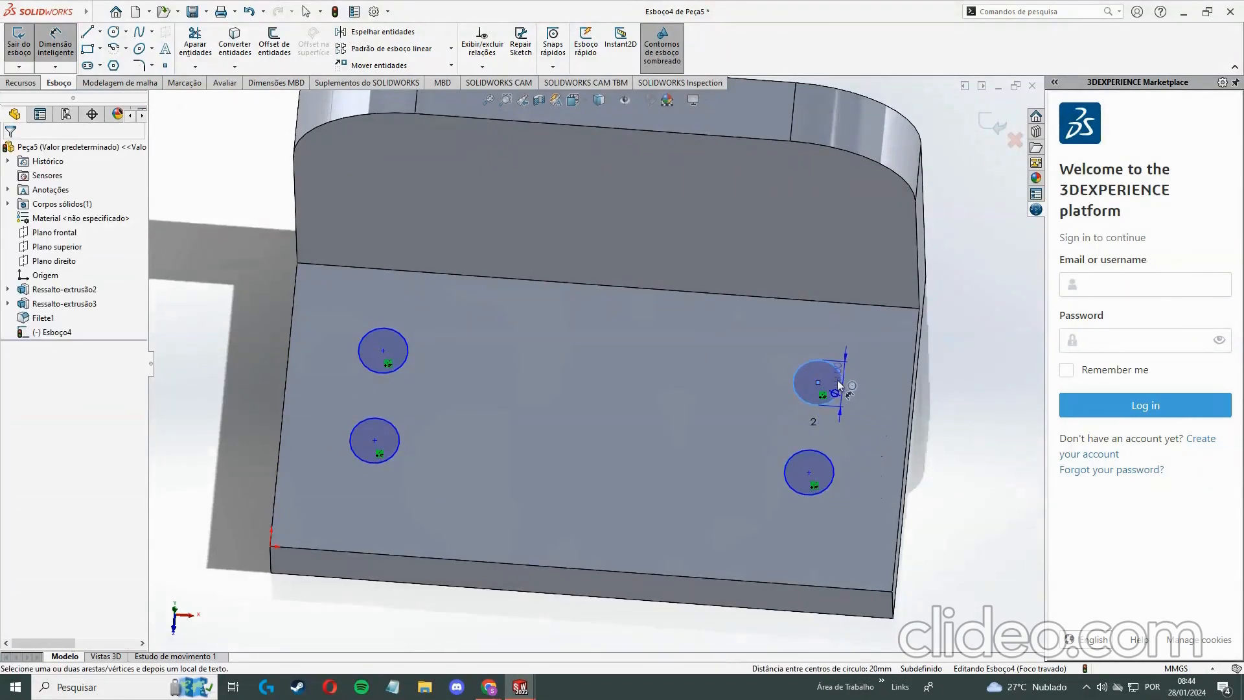
pyautogui.press('Escape')
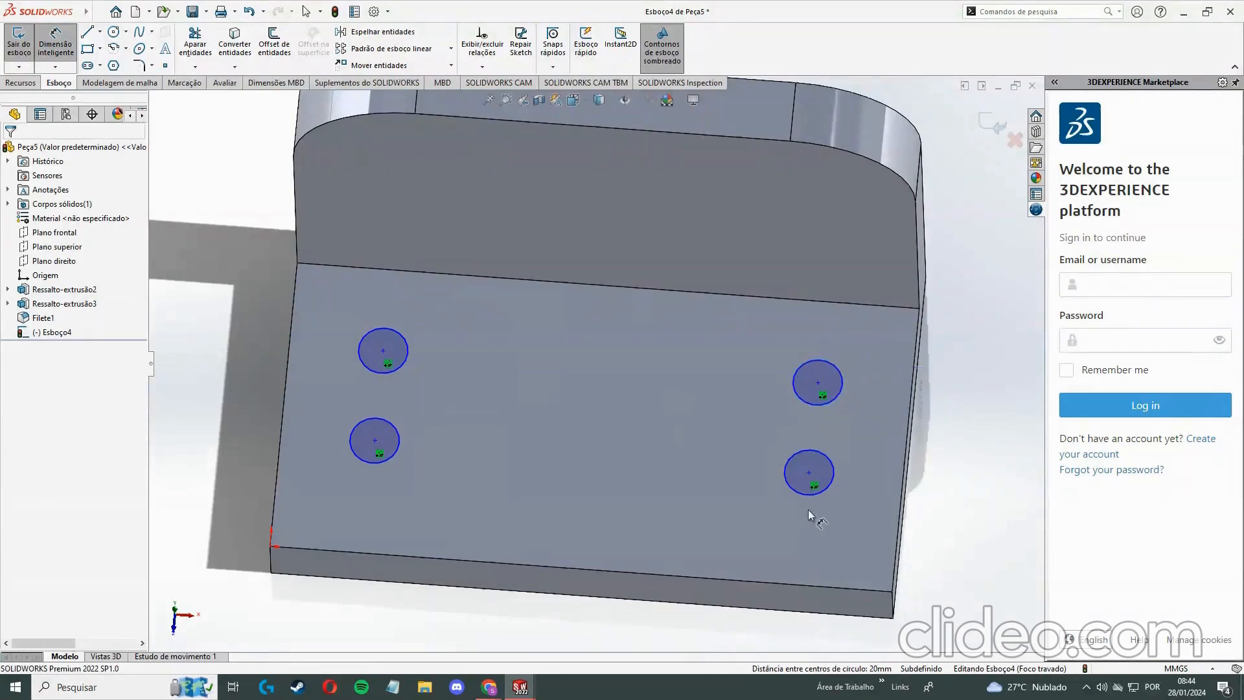
# Check the front-right circle centre's distances from the base plate's front and right edges with temporary dimensions
pyautogui.click(807, 493)
pyautogui.click(801, 584)
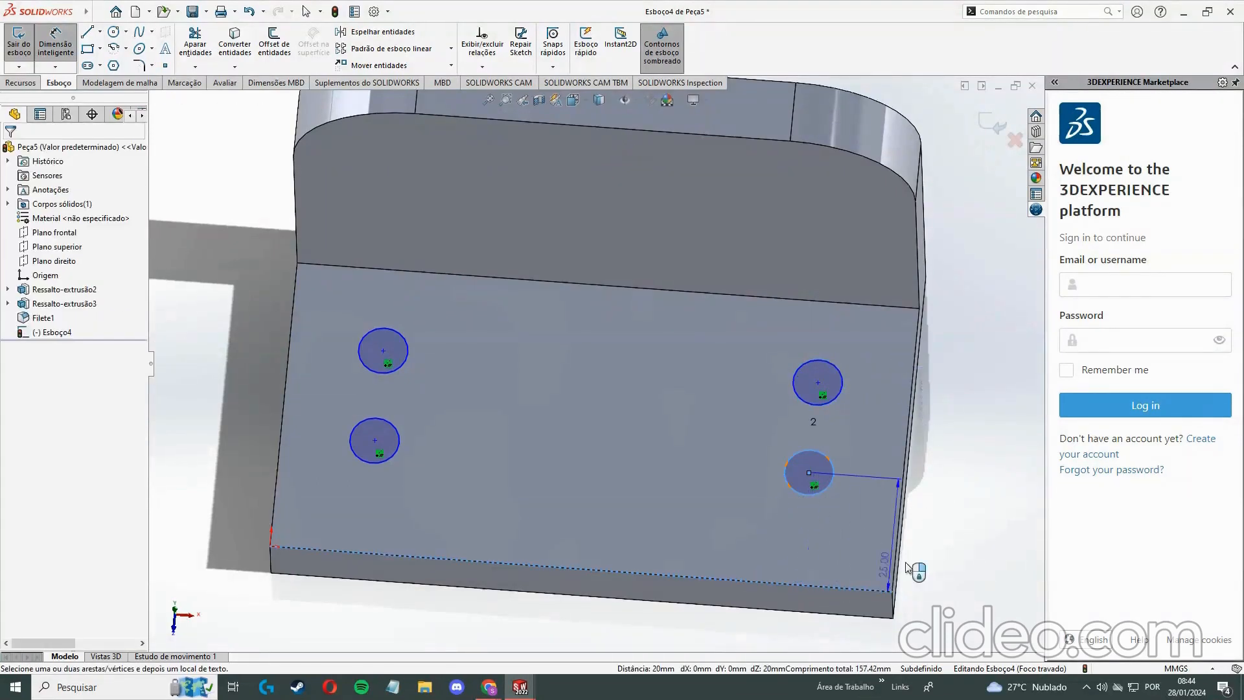
pyautogui.click(930, 556)
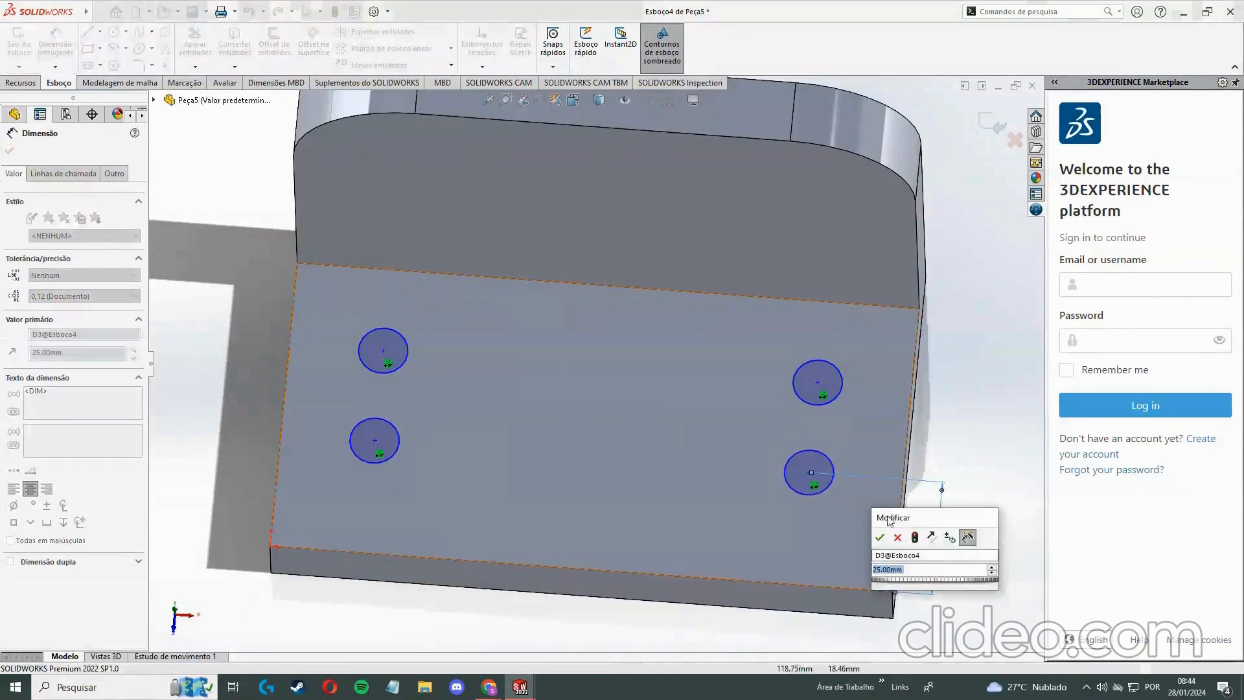
pyautogui.press('Return')
pyautogui.click(818, 496)
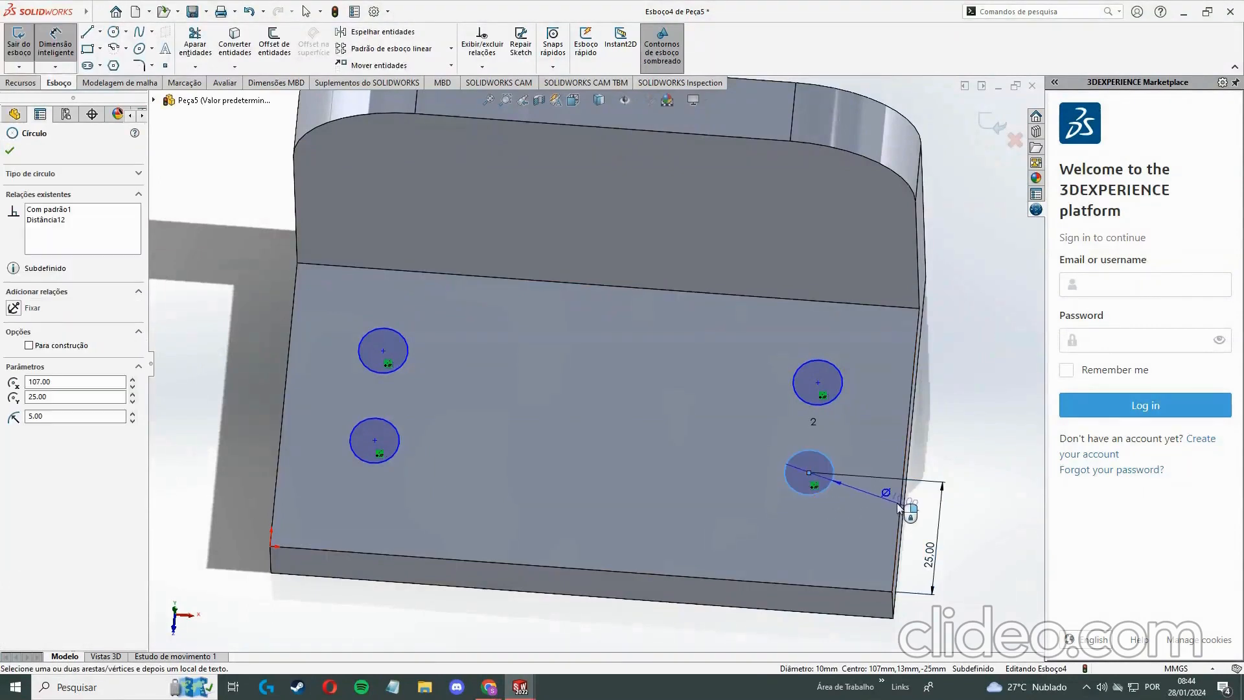
pyautogui.click(907, 508)
pyautogui.click(965, 461)
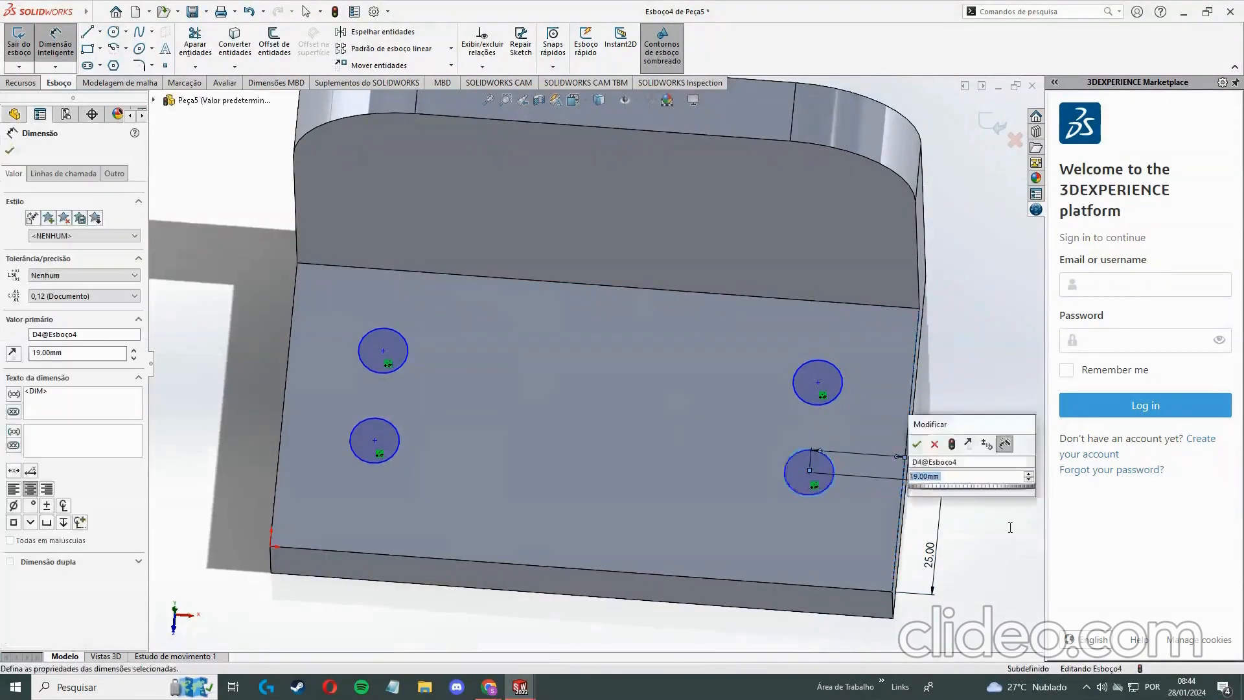
pyautogui.press('Return')
pyautogui.press('Escape')
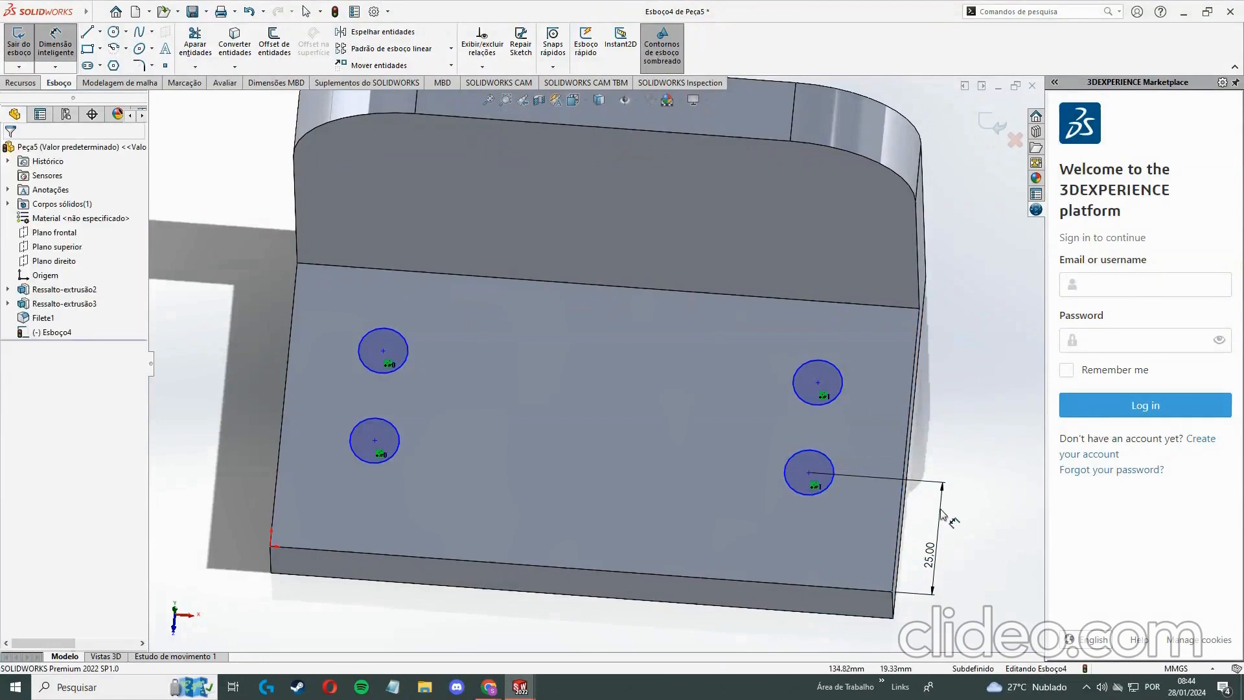
pyautogui.moveTo(944, 513); pyautogui.dragTo(986, 507, button='middle')
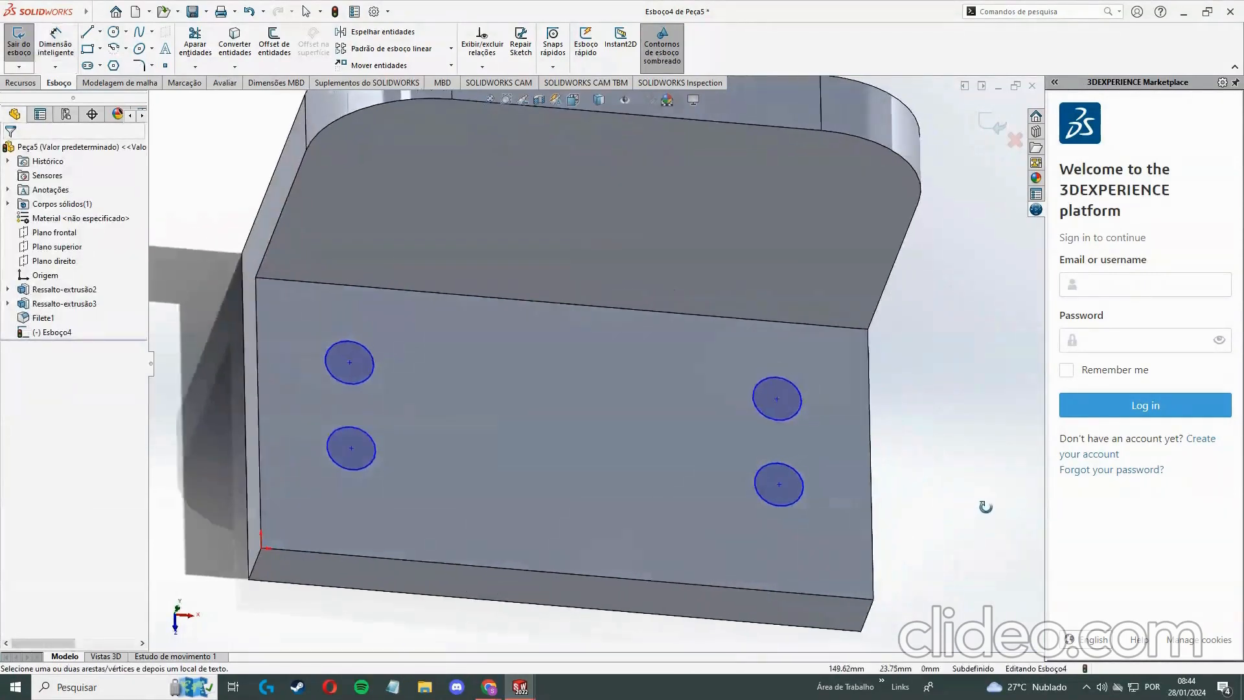
# Cut-extrude the four hole circles down through the base plate with a blind depth of 77 mm
pyautogui.moveTo(488, 687)
pyautogui.click(459, 643)
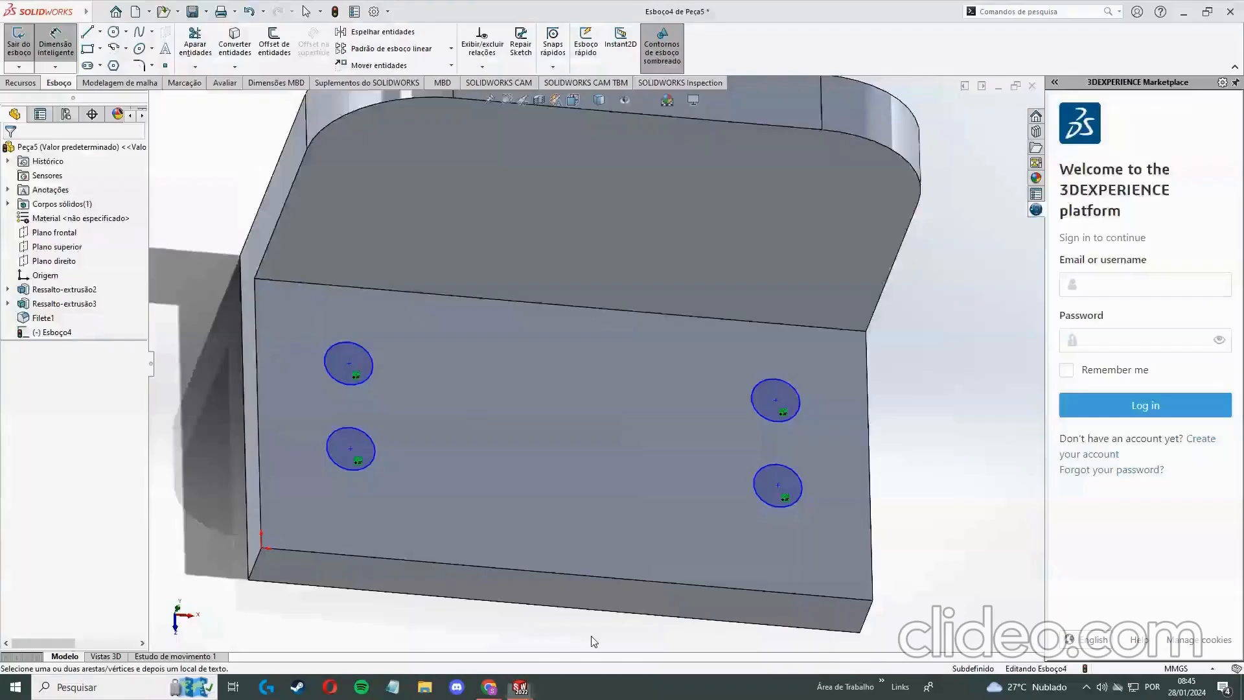
pyautogui.click(602, 625)
pyautogui.click(20, 82)
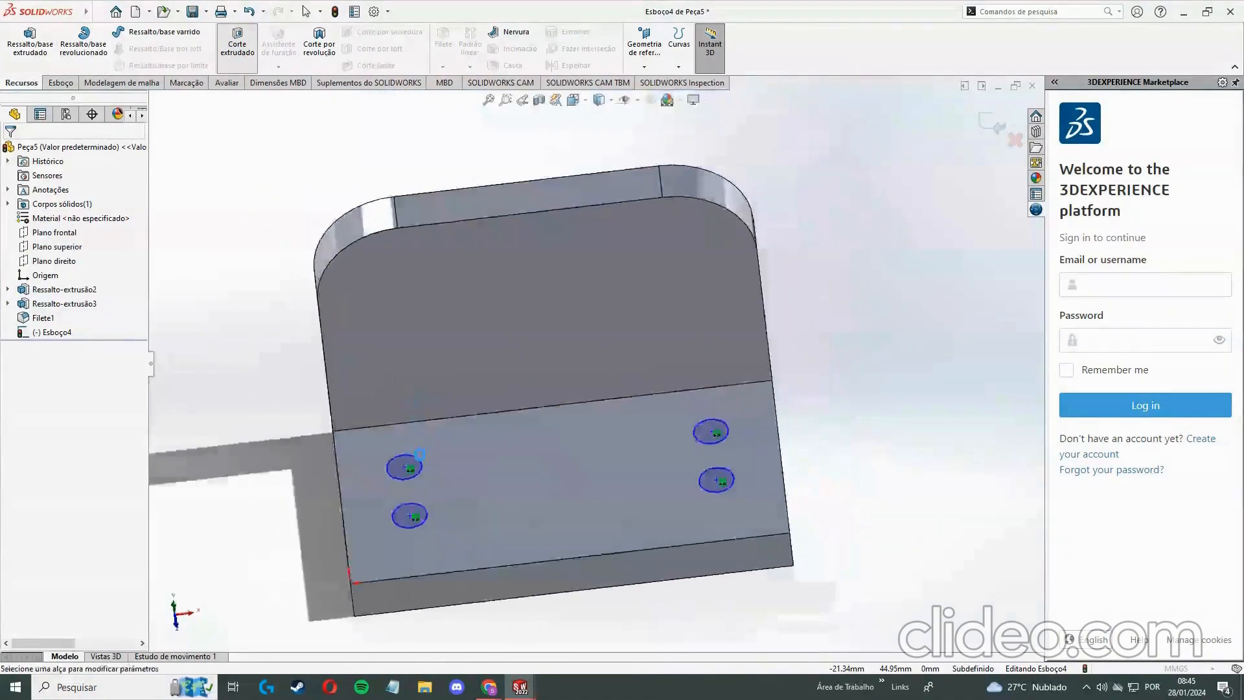
pyautogui.moveTo(631, 495); pyautogui.dragTo(941, 506, button='middle')
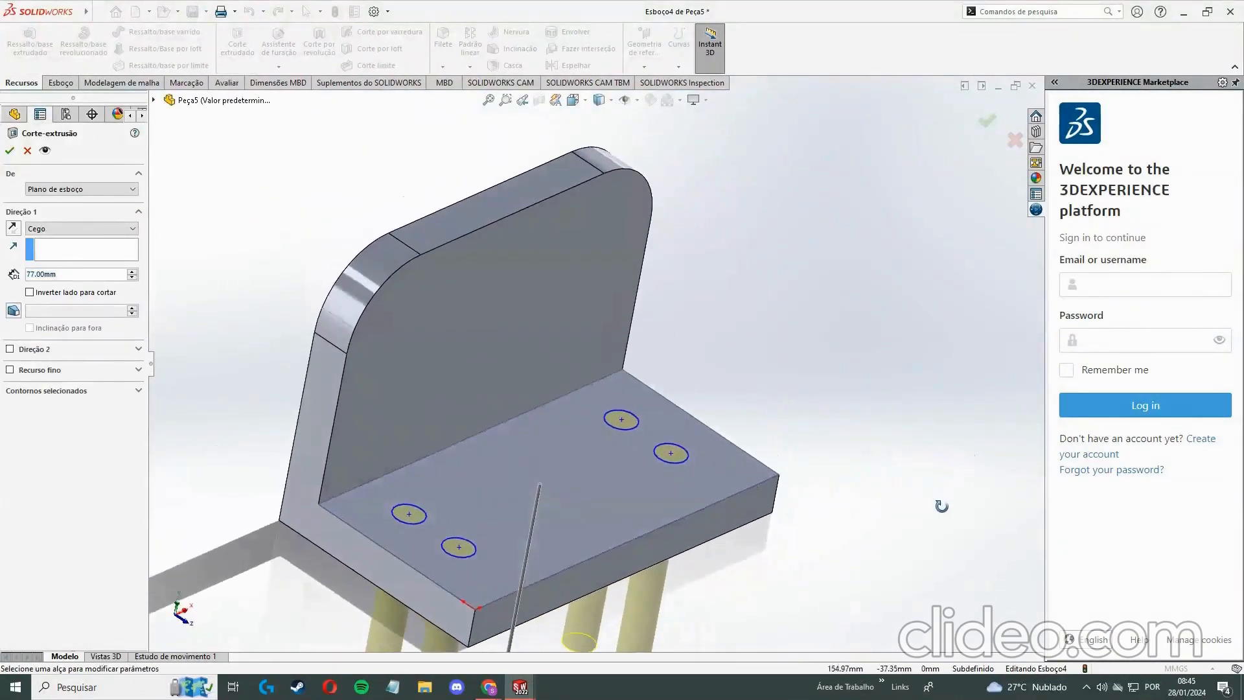
pyautogui.click(11, 152)
pyautogui.moveTo(622, 304); pyautogui.dragTo(761, 389, button='middle')
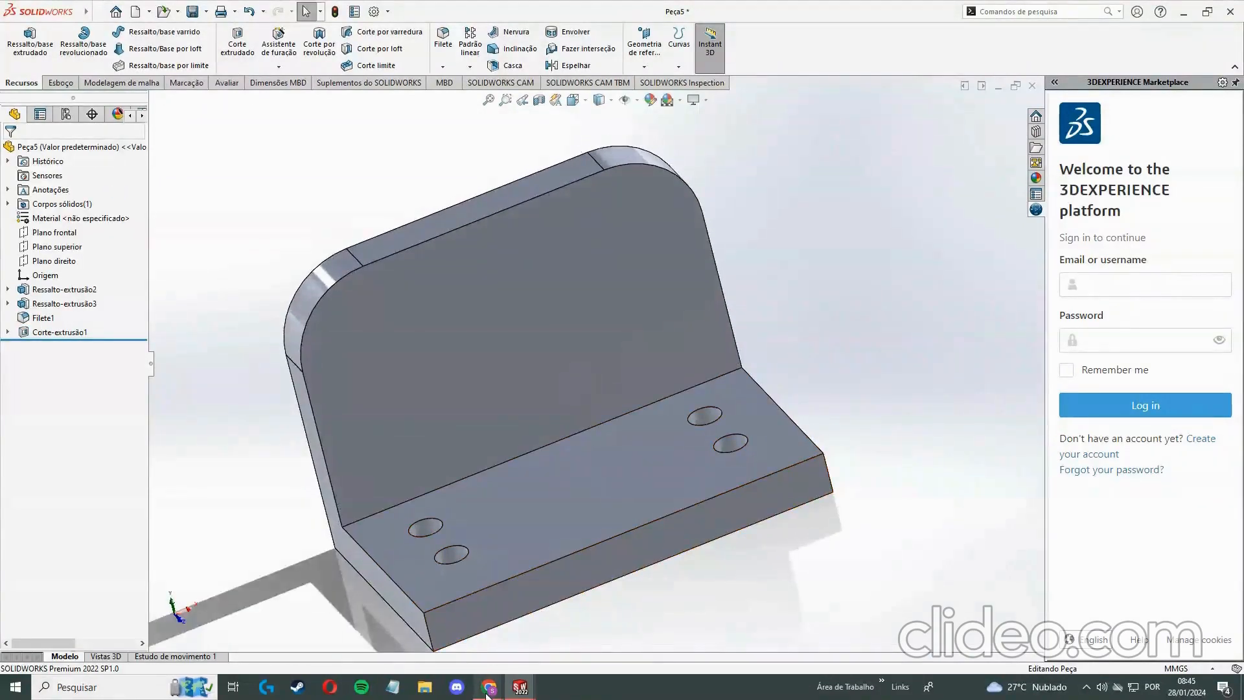
# In the reference drawing in Chrome, mark the boss's Ø50 and Ø32 through-hole diameters and examine the height of its centre
pyautogui.moveTo(490, 686)
pyautogui.click(456, 638)
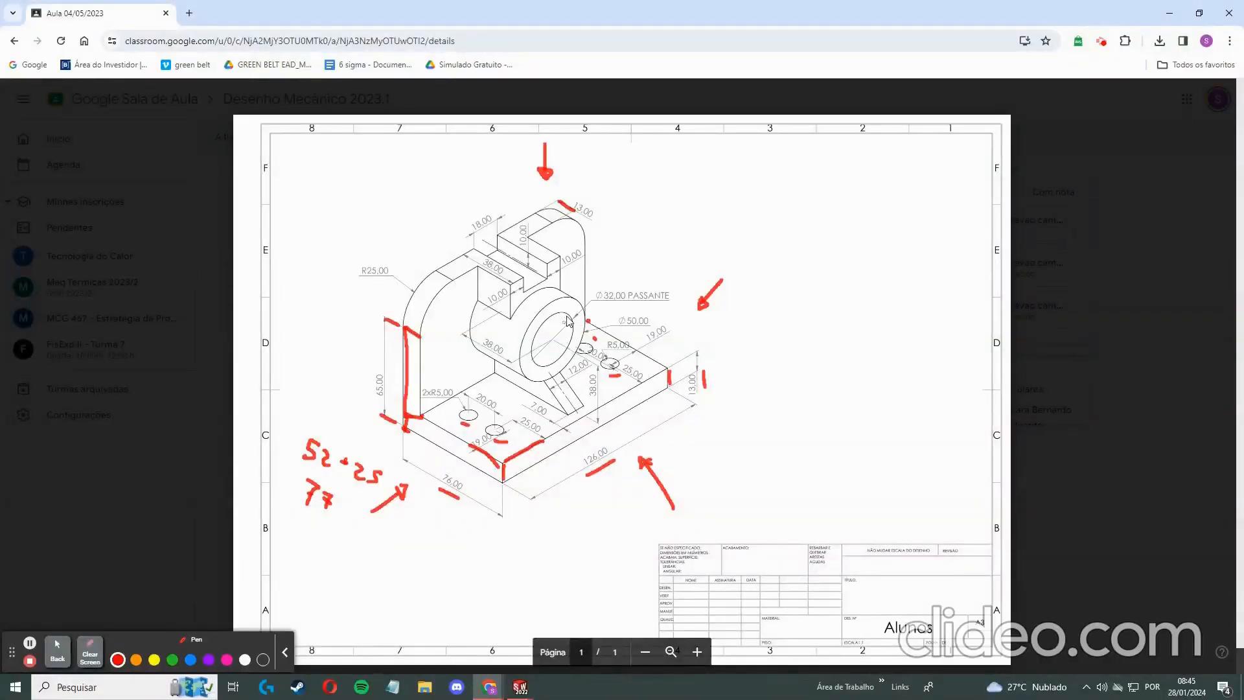
pyautogui.moveTo(520, 688)
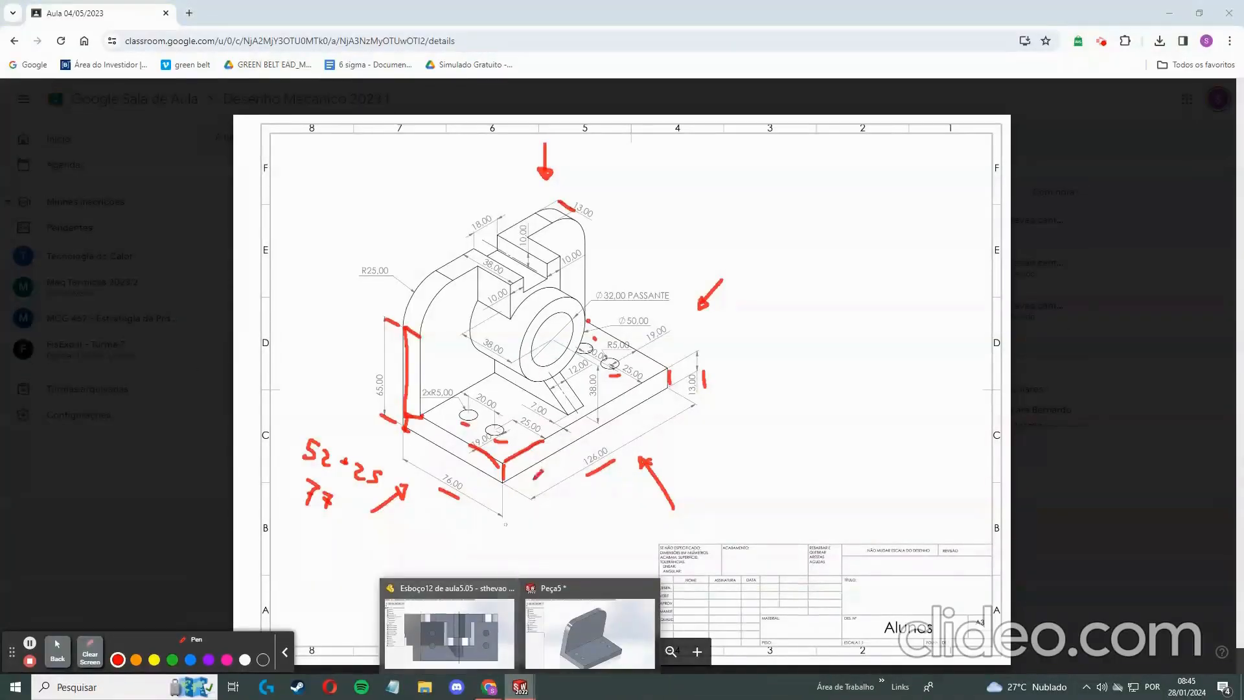
pyautogui.moveTo(620, 325); pyautogui.dragTo(649, 321)
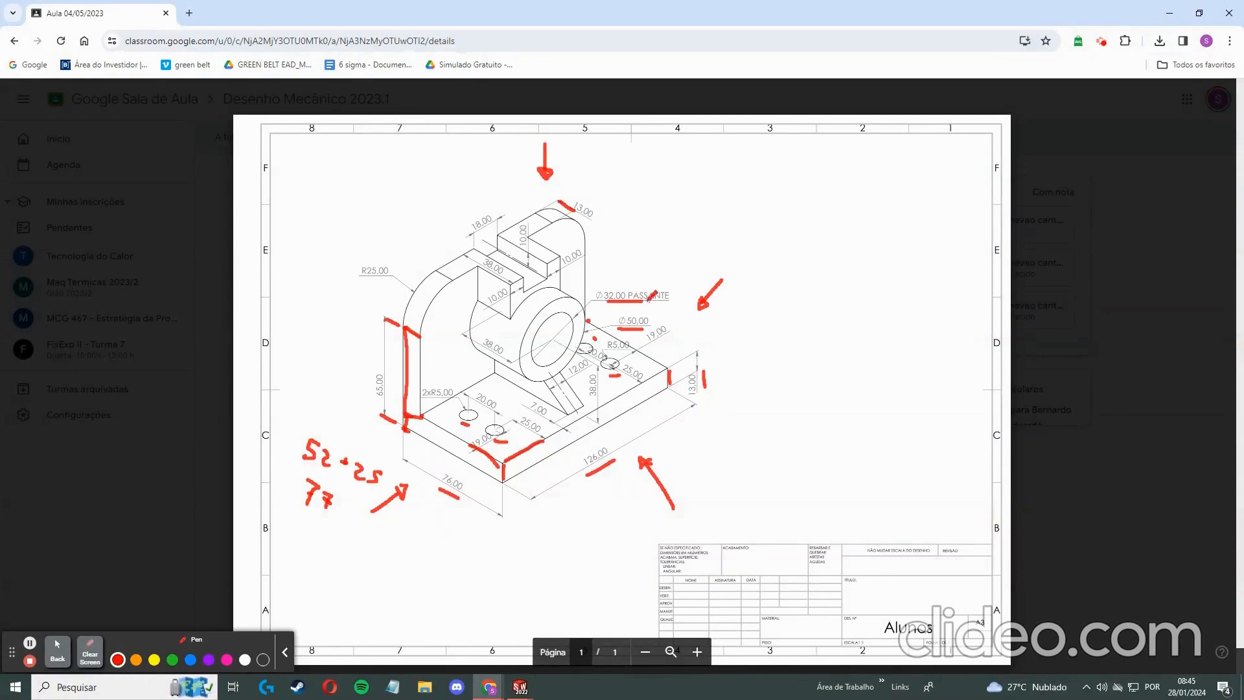
pyautogui.moveTo(522, 688)
pyautogui.click(583, 625)
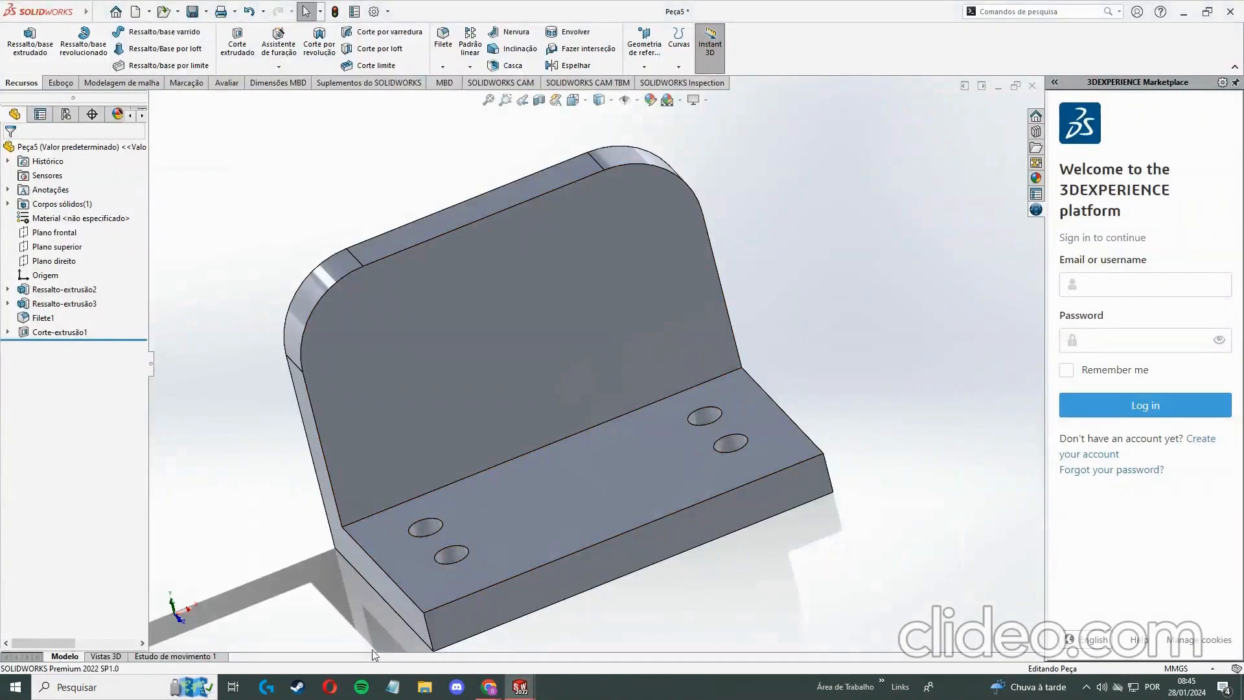
pyautogui.moveTo(489, 687)
pyautogui.click(429, 632)
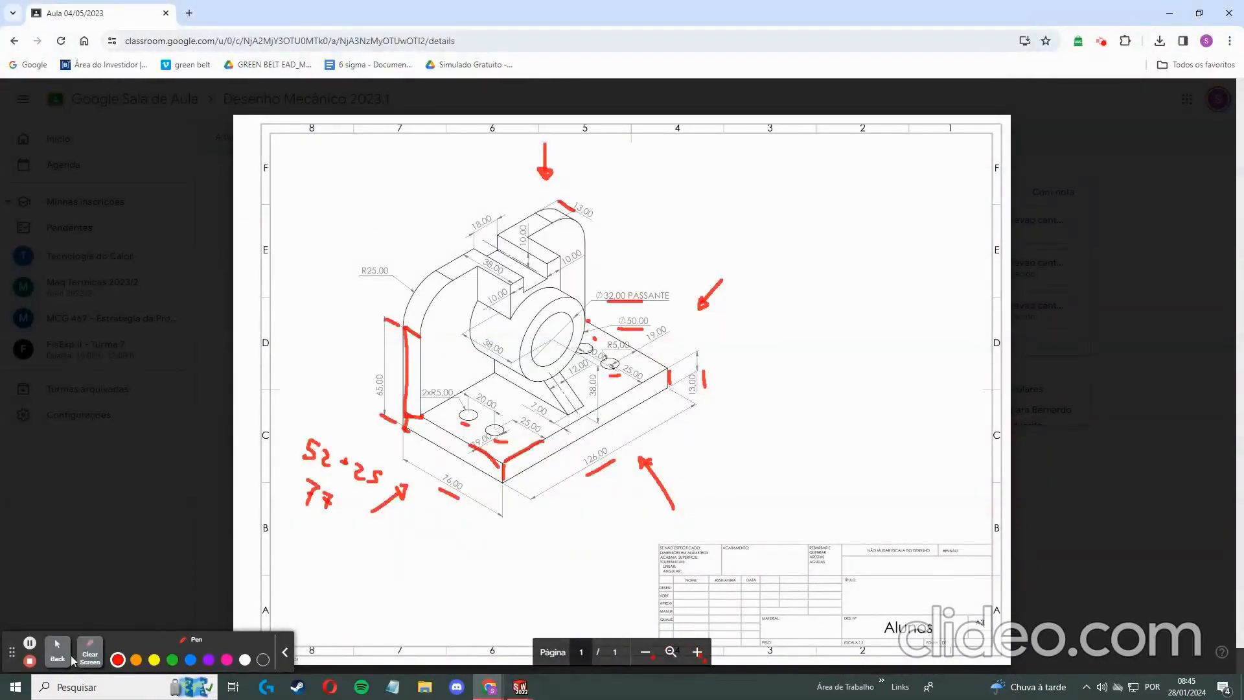
pyautogui.click(285, 650)
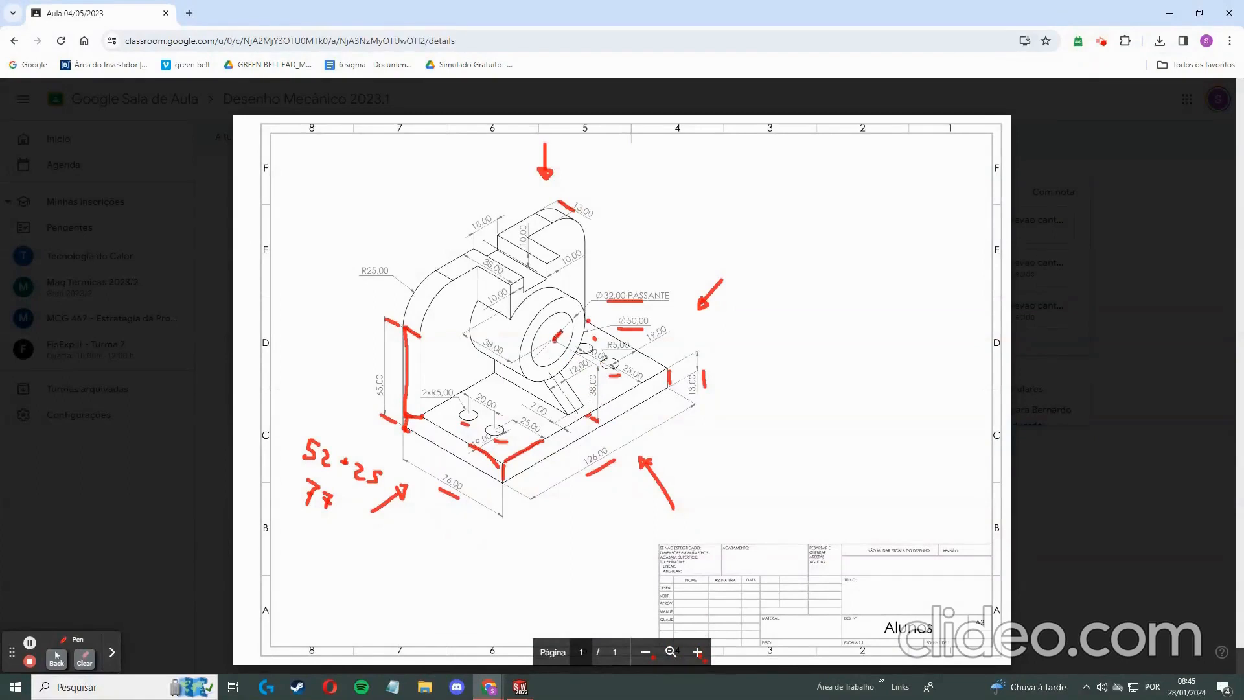
# Back in SolidWorks, sketch a 38 mm vertical construction line on the upright's front face, starting at the midpoint of its edge with the base
pyautogui.moveTo(513, 692)
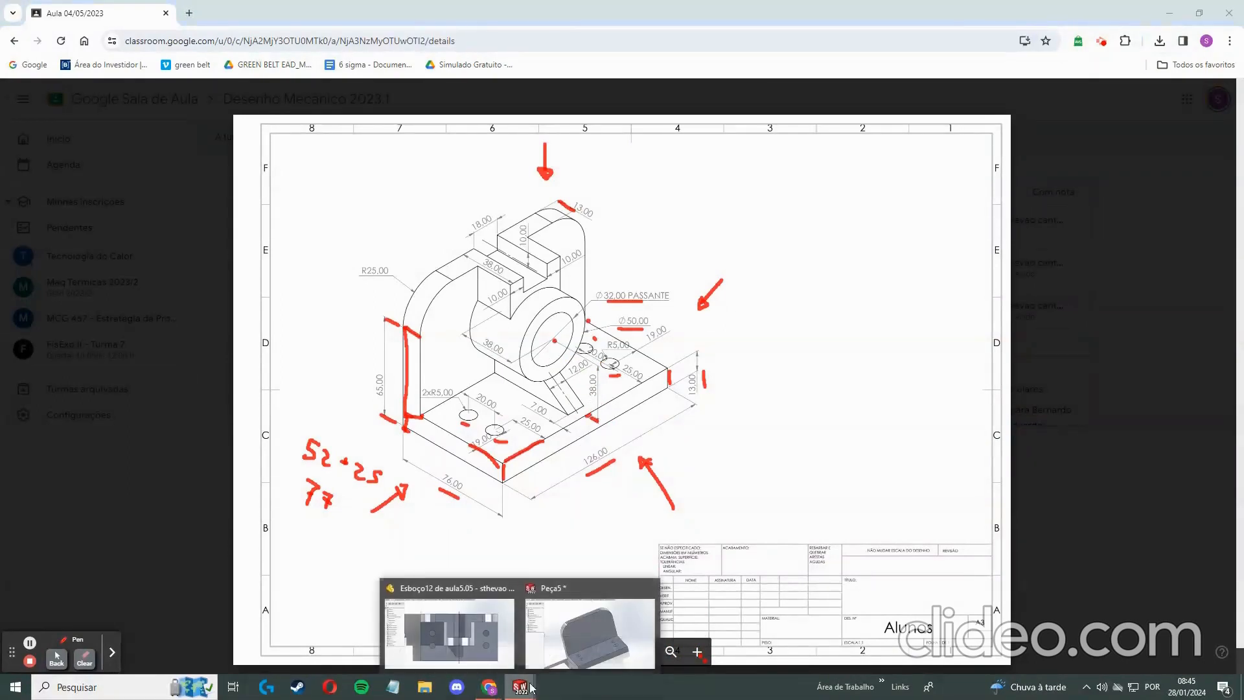
pyautogui.click(552, 638)
pyautogui.click(59, 82)
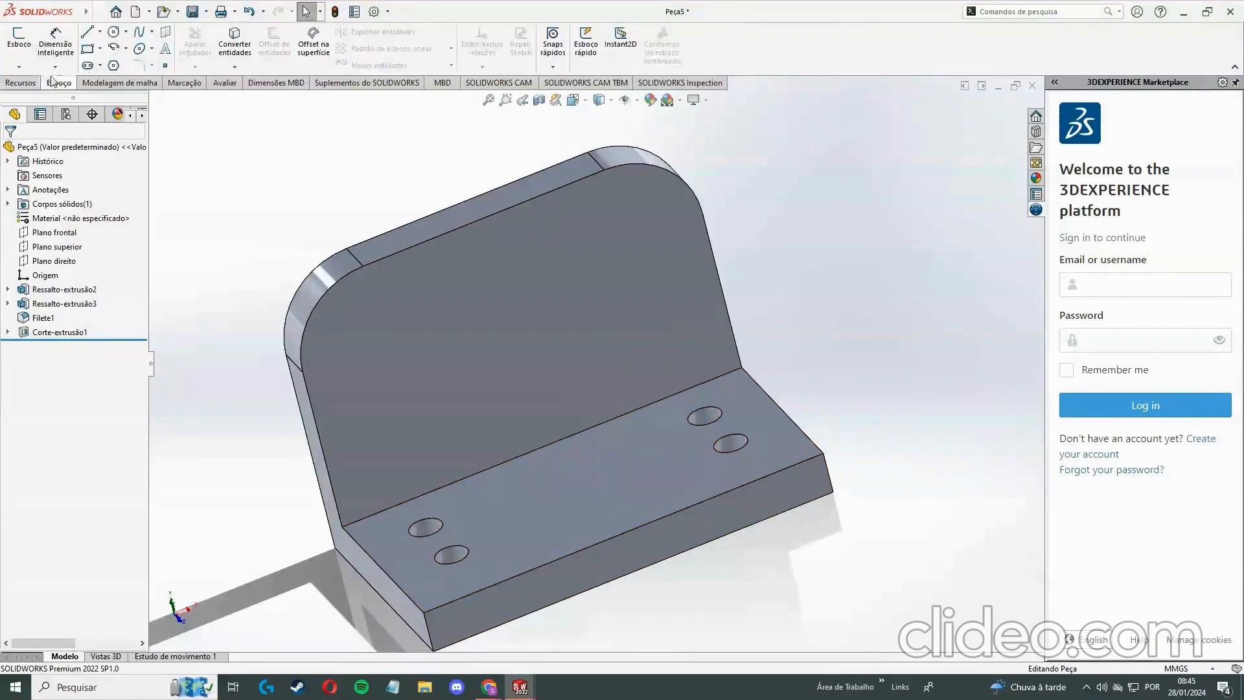
pyautogui.click(18, 39)
pyautogui.click(508, 369)
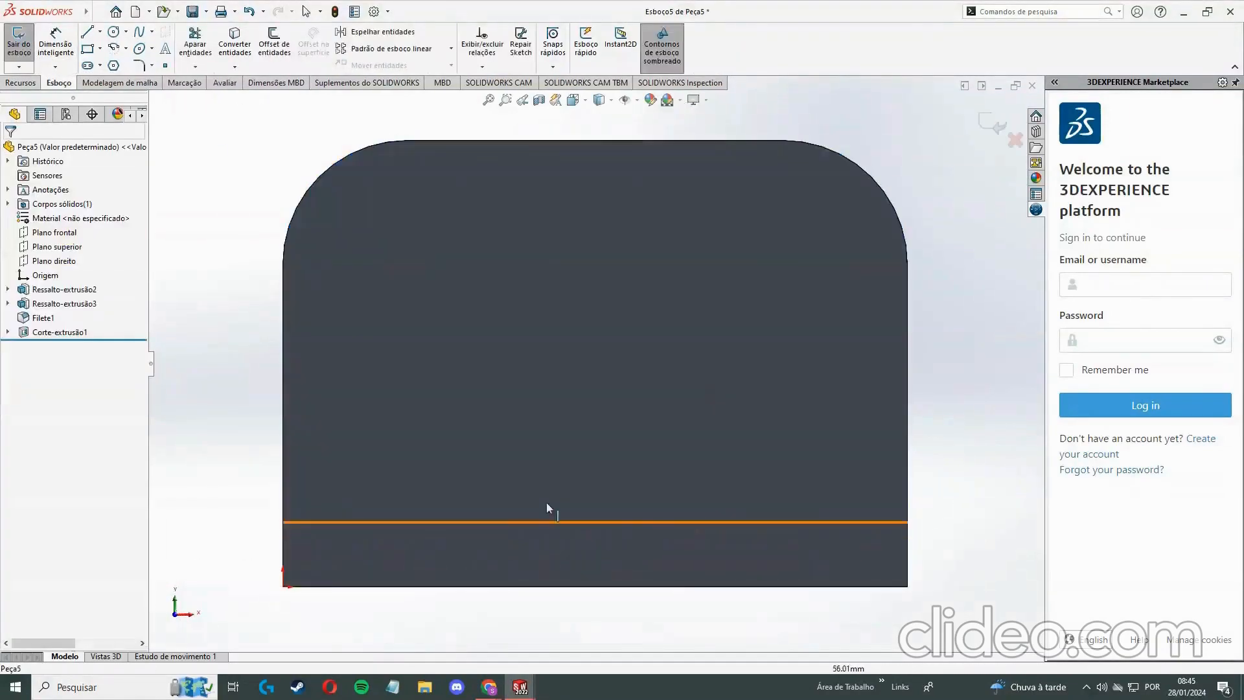
pyautogui.click(99, 32)
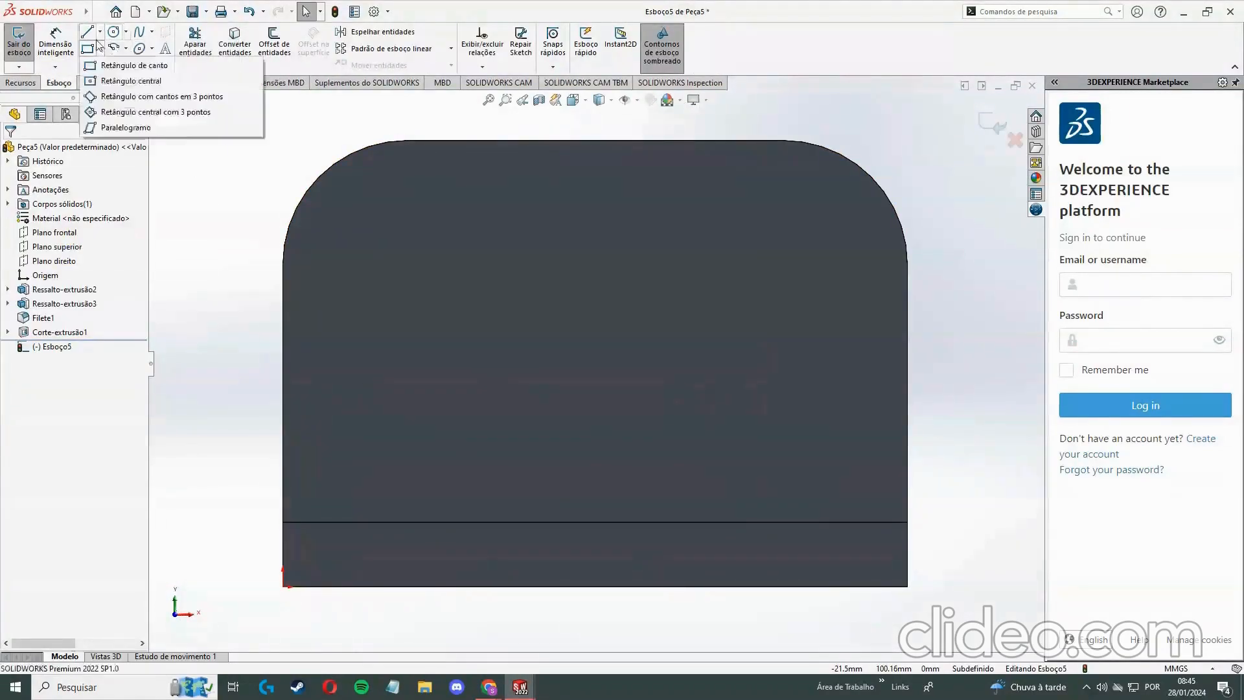
pyautogui.click(127, 63)
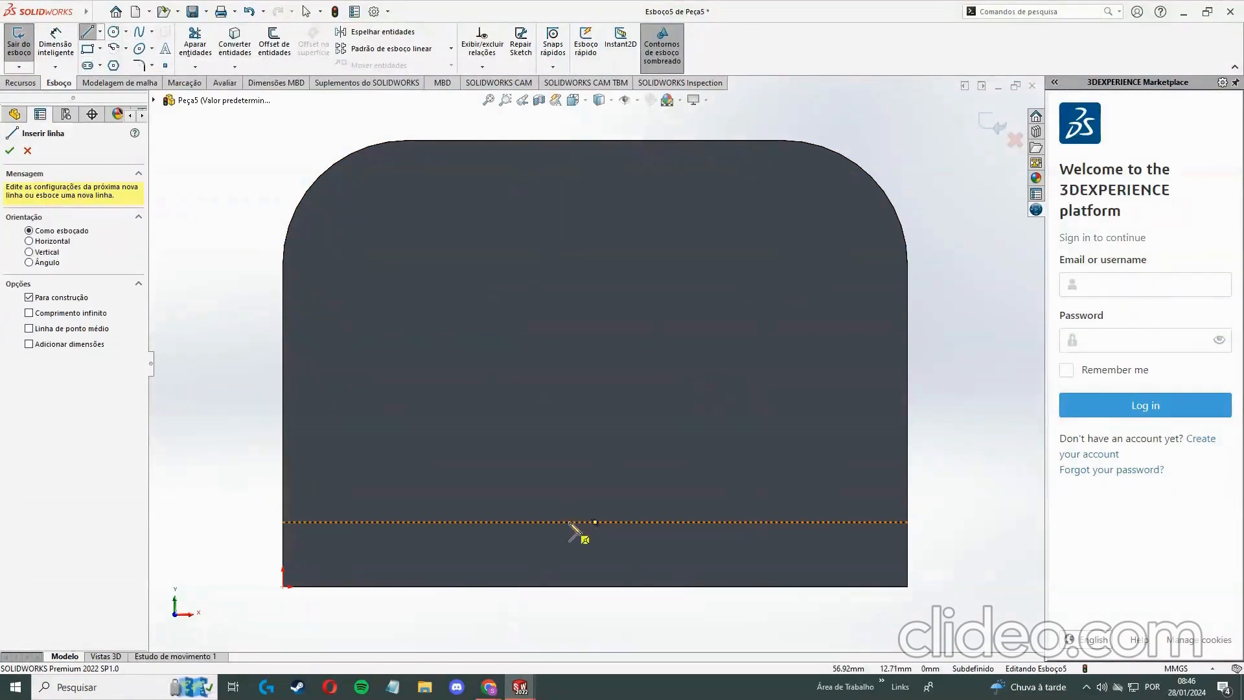
pyautogui.click(594, 521)
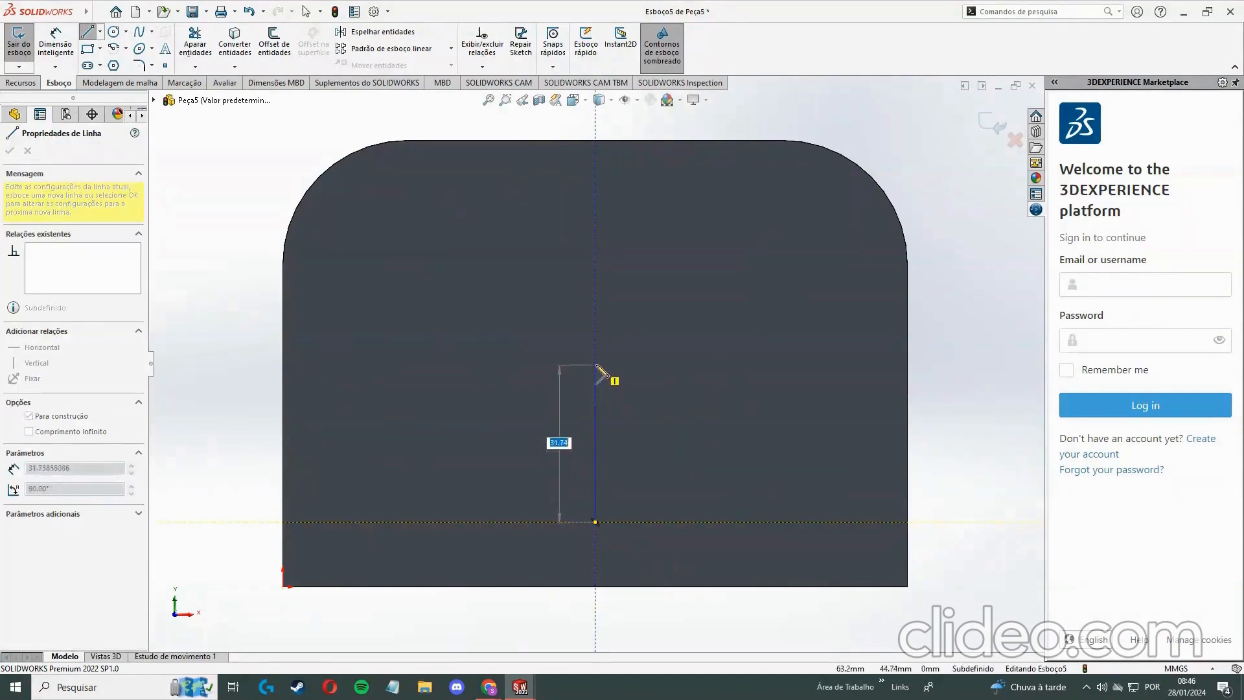
pyautogui.write('38')
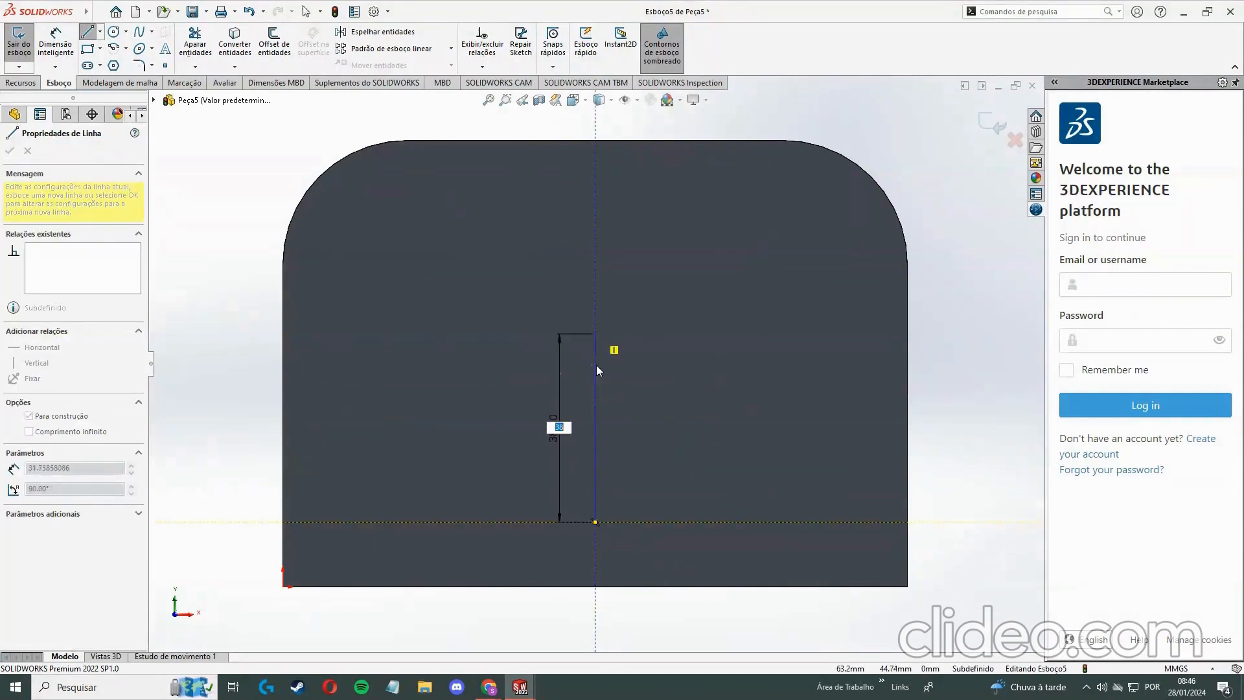
pyautogui.press('Return')
pyautogui.press('Escape')
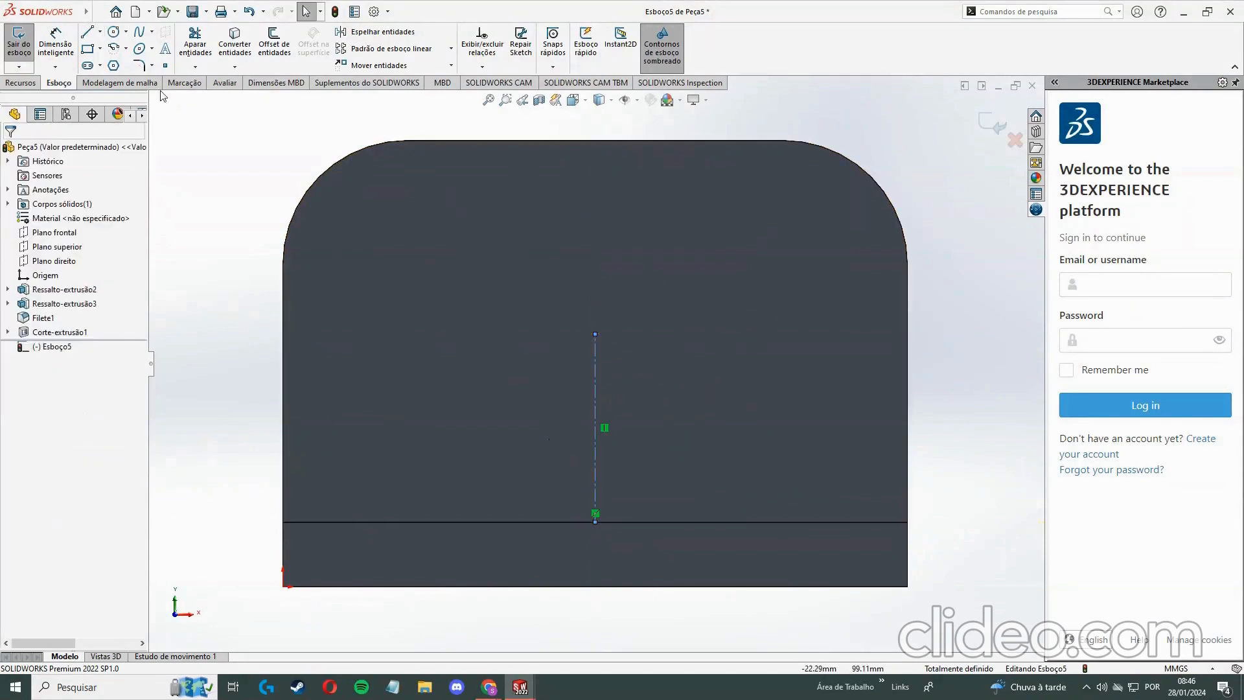
# Sketch two concentric circles of 50 mm and 32 mm diameter centred on the construction line's upper end
pyautogui.click(114, 32)
pyautogui.click(594, 334)
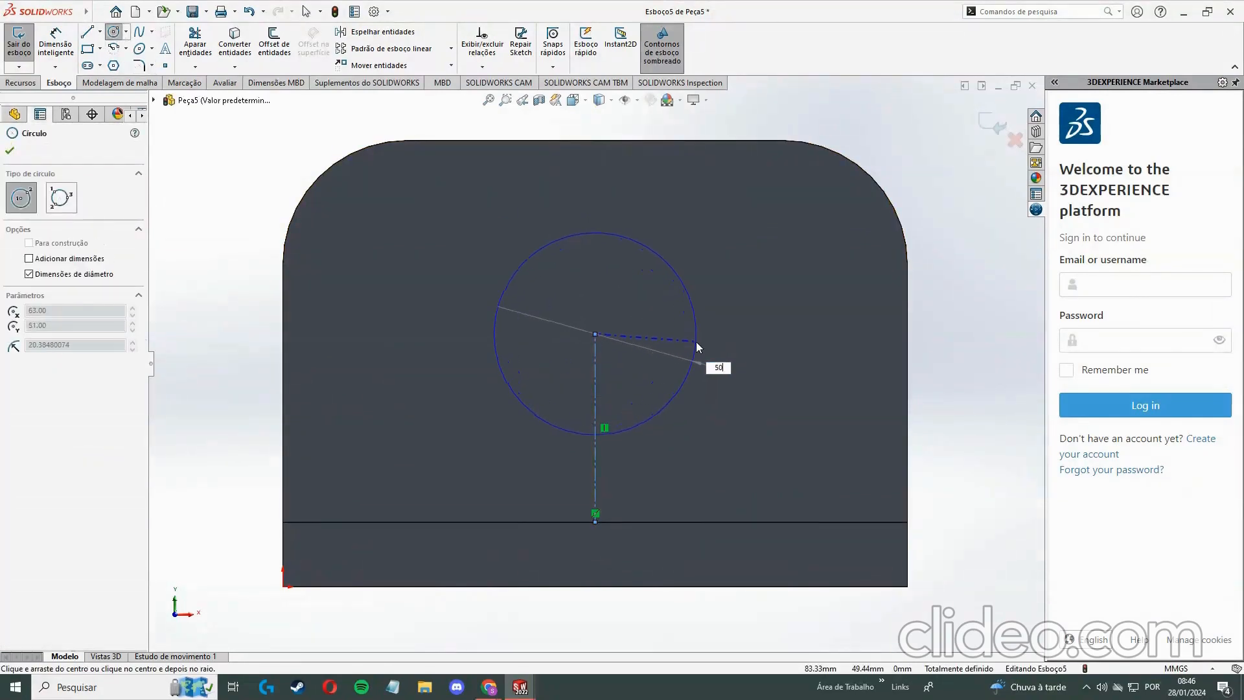
pyautogui.write('50')
pyautogui.press('Return')
pyautogui.click(595, 334)
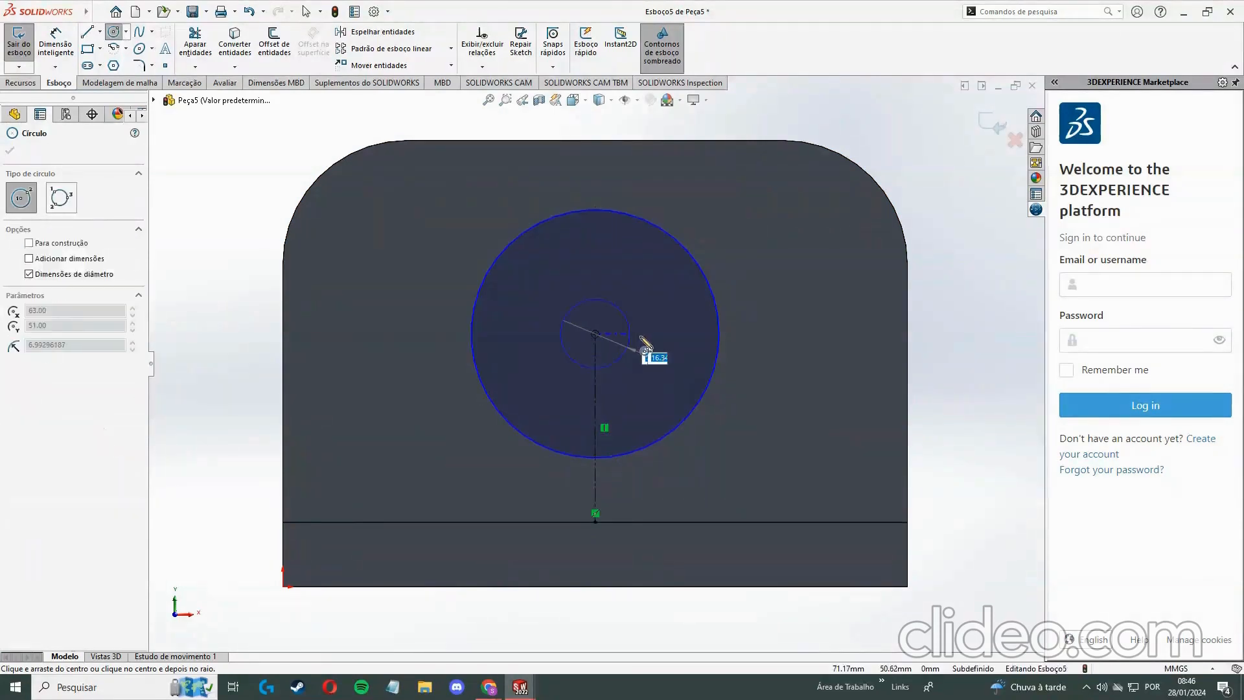
pyautogui.press('Return')
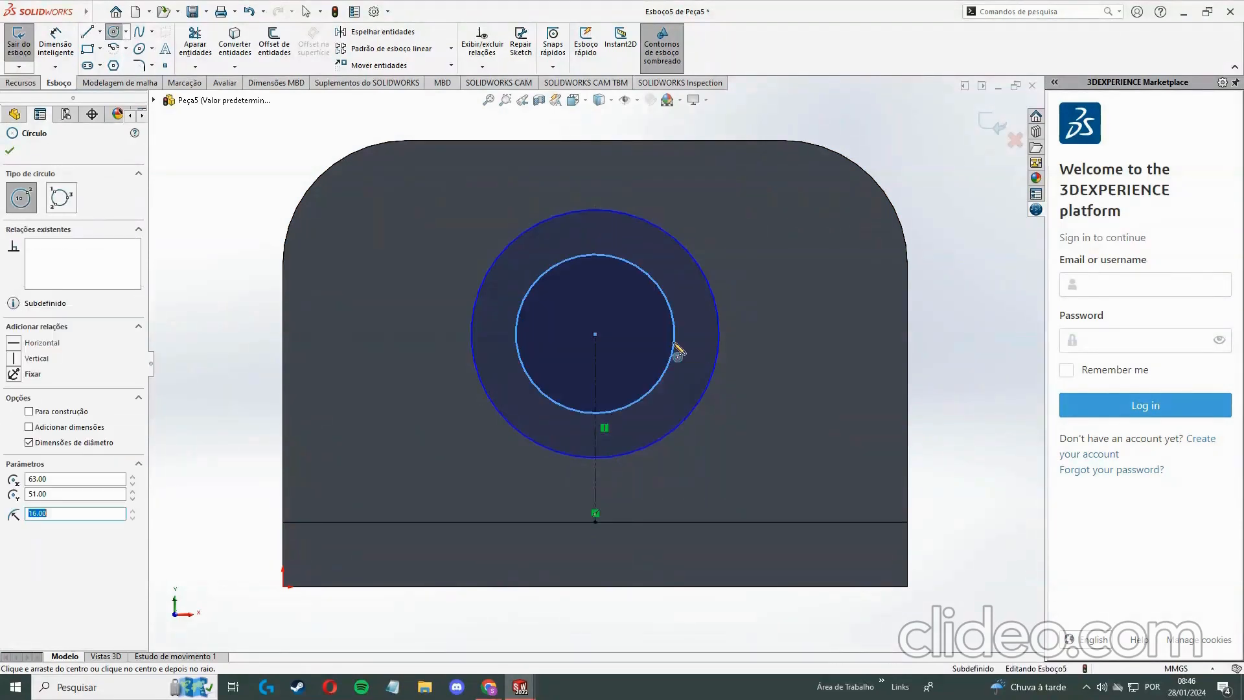
pyautogui.press('Escape')
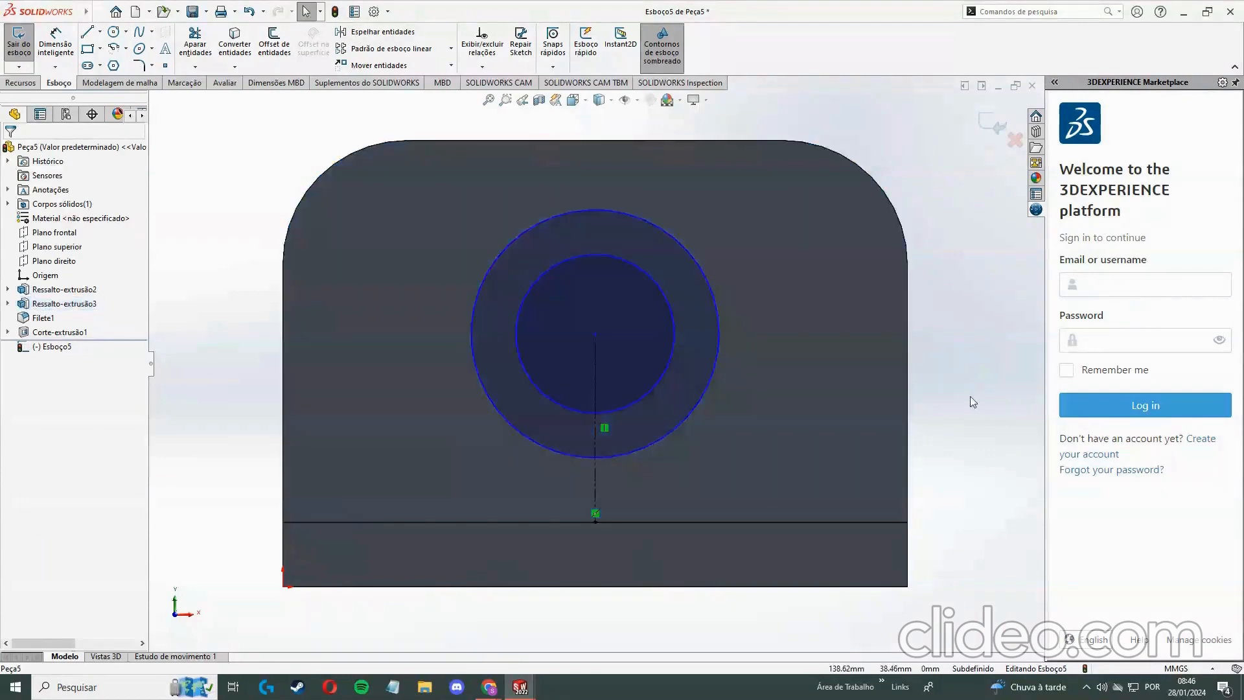
# Extrude the ring between the two circles 38 mm outward over the base, merged with the bracket, checking the depth in the reference drawing
pyautogui.moveTo(970, 403); pyautogui.dragTo(671, 317, button='middle')
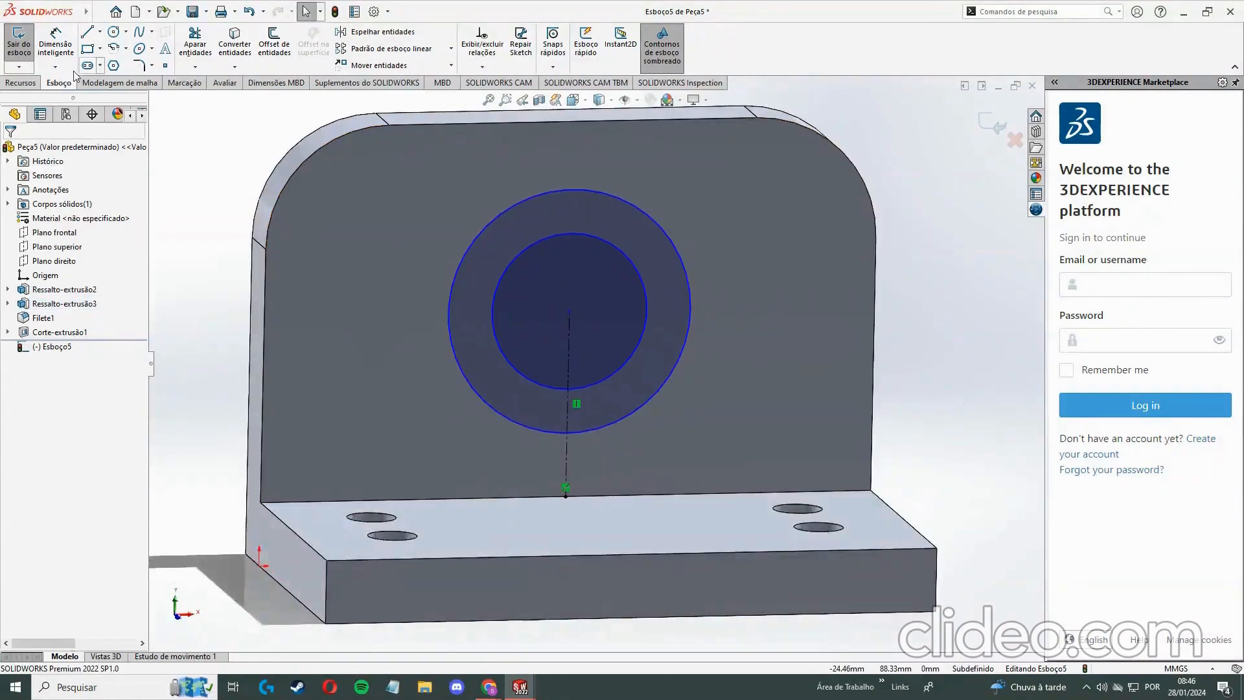
pyautogui.click(21, 83)
pyautogui.click(30, 40)
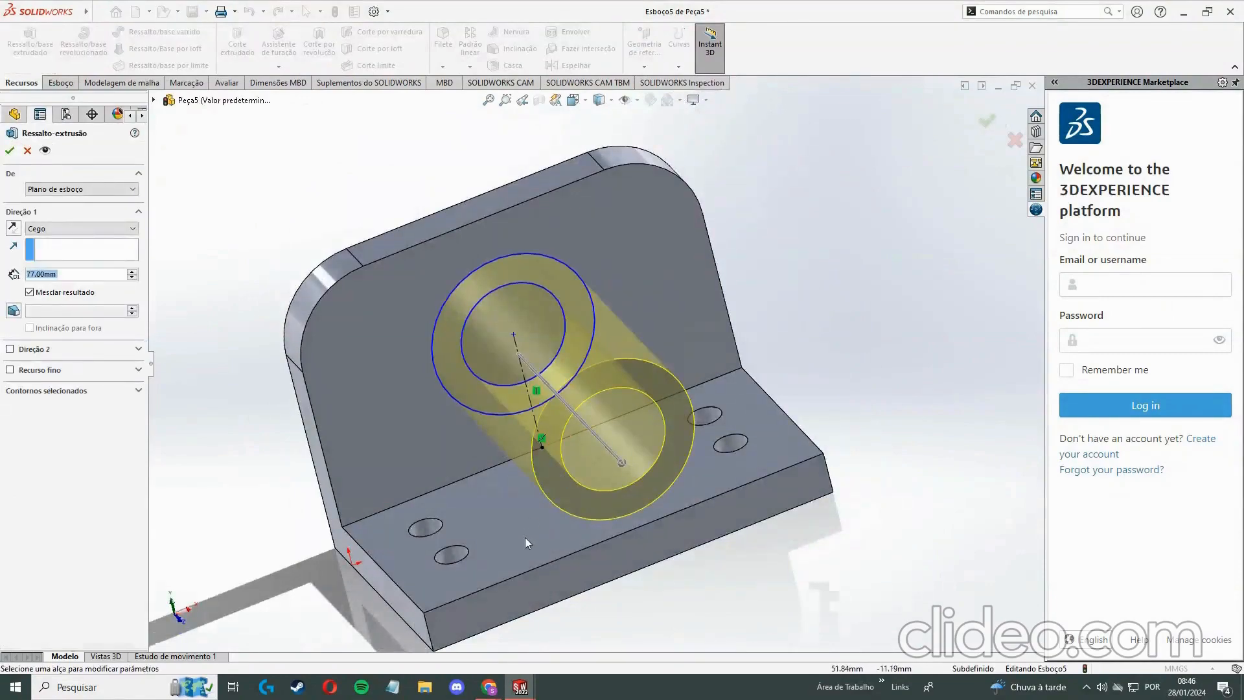
pyautogui.moveTo(499, 683)
pyautogui.click(449, 631)
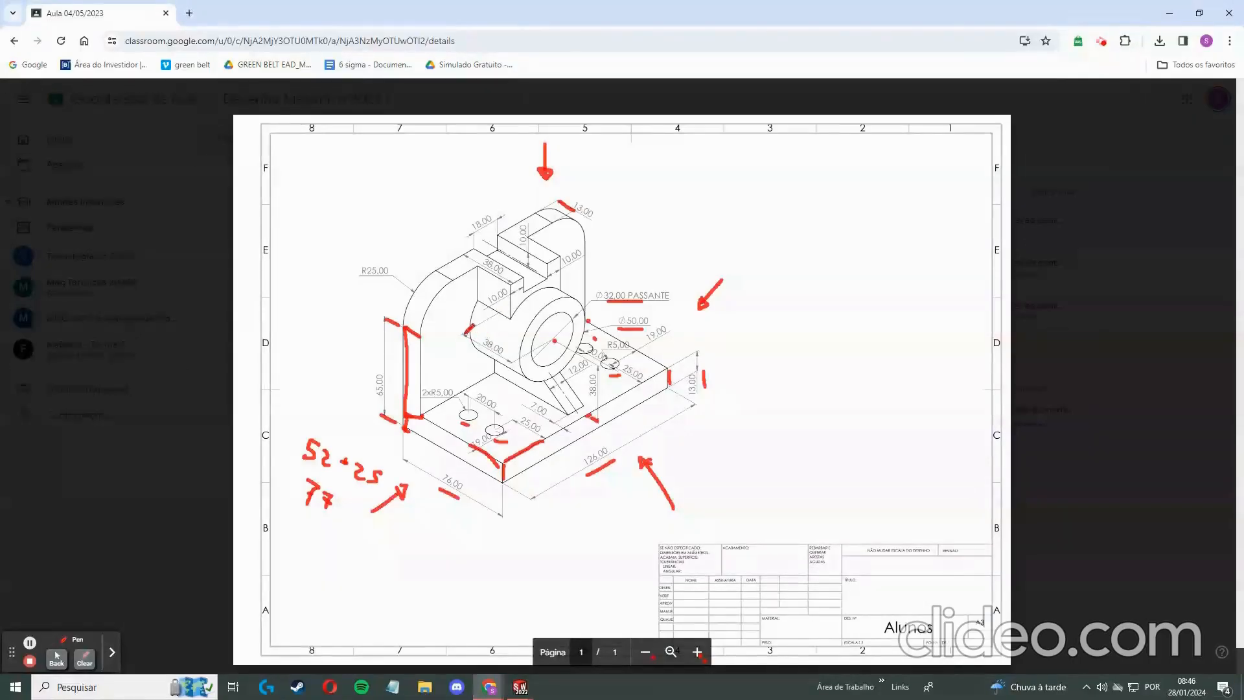
pyautogui.moveTo(520, 687)
pyautogui.click(587, 631)
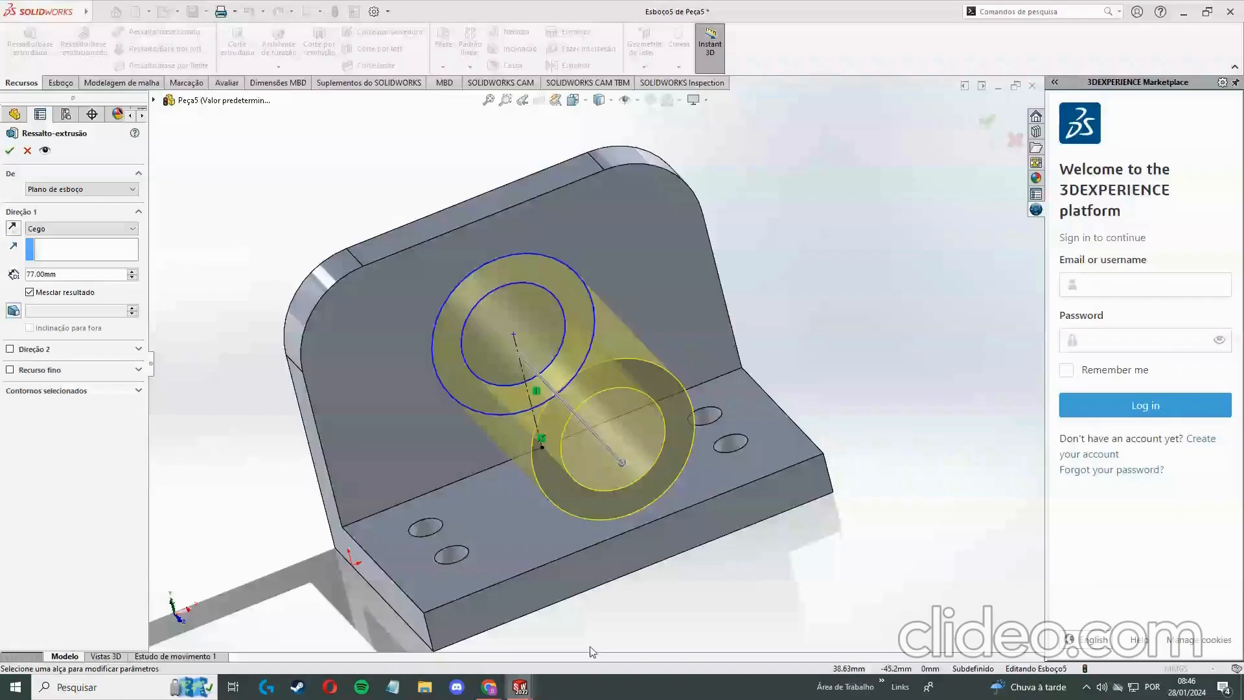
pyautogui.write('38')
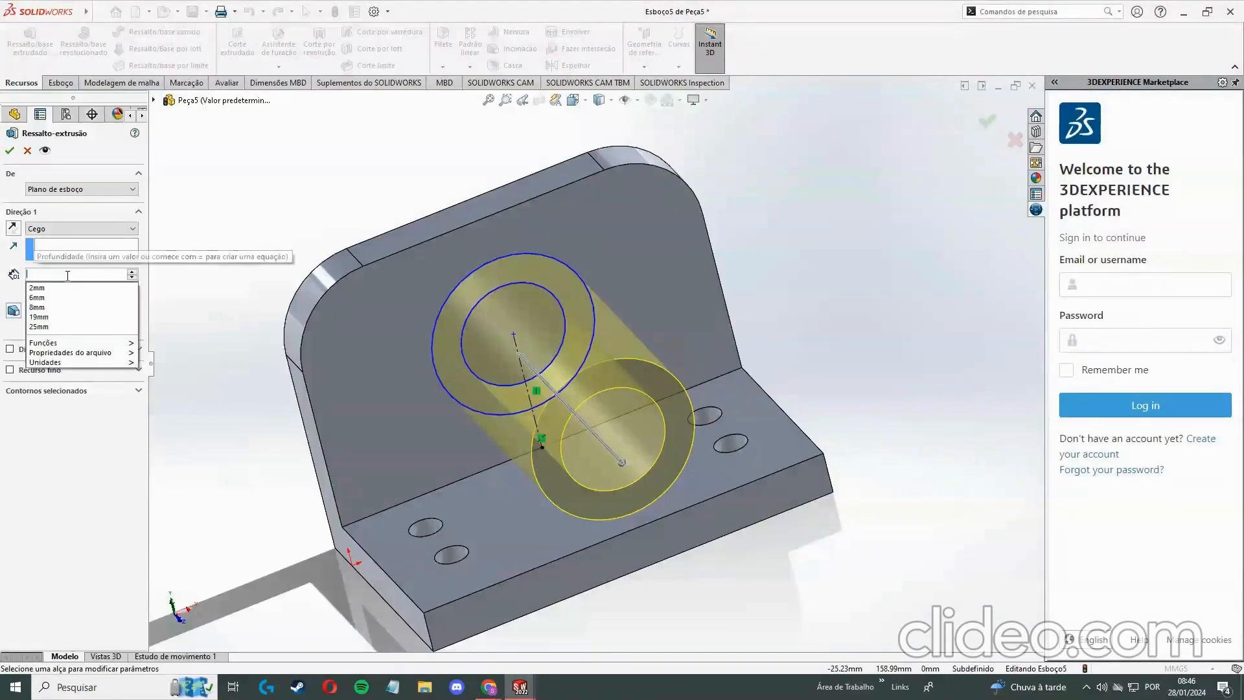
pyautogui.click(10, 151)
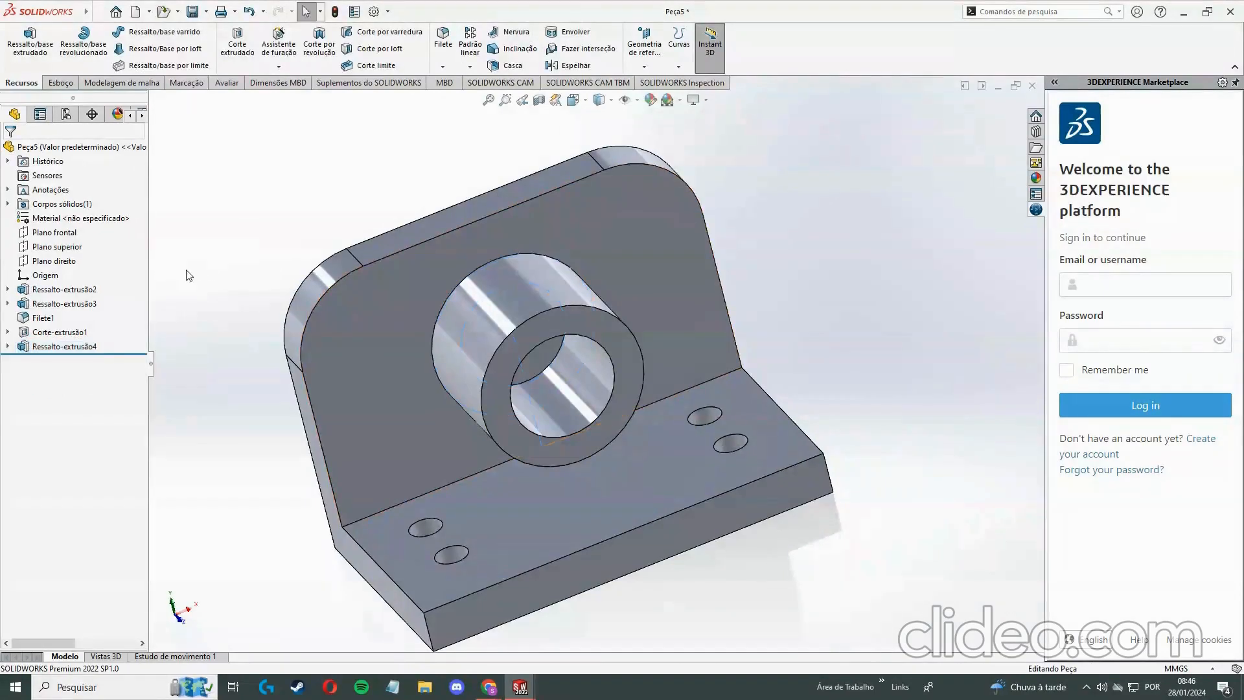
pyautogui.moveTo(189, 272); pyautogui.dragTo(128, 227, button='middle')
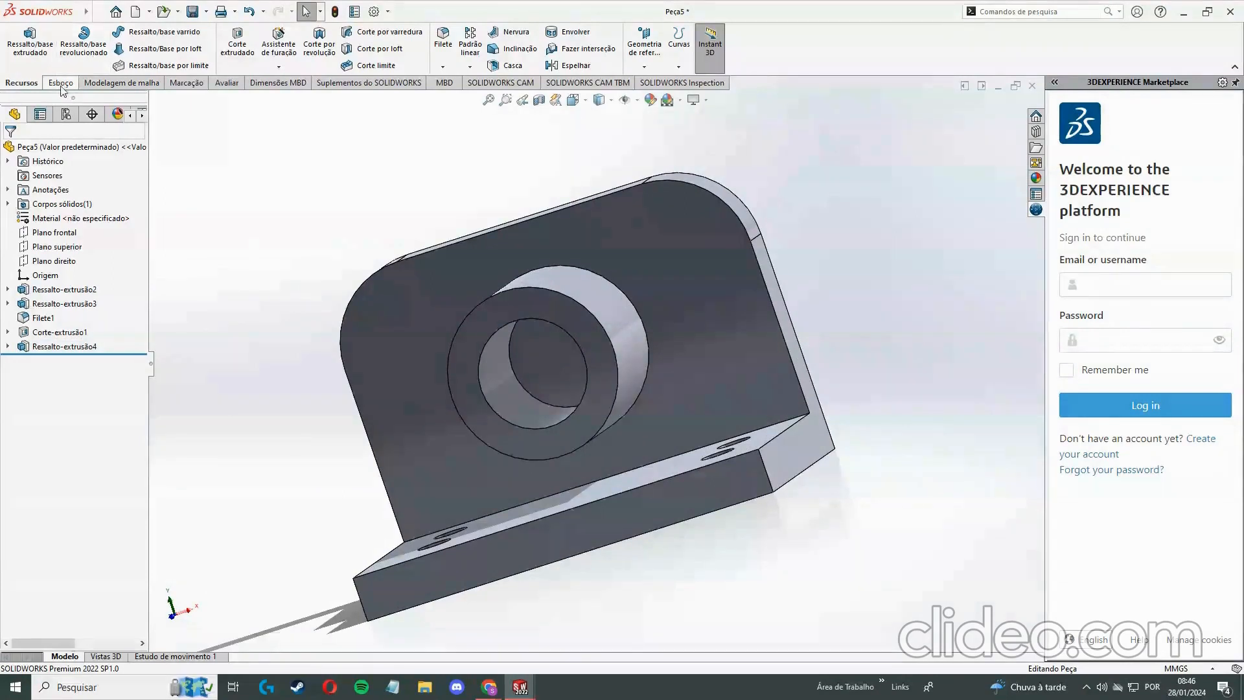
# Start a sketch on the upright's front face, within the closed end of the cylindrical boss's bore
pyautogui.click(61, 83)
pyautogui.click(22, 84)
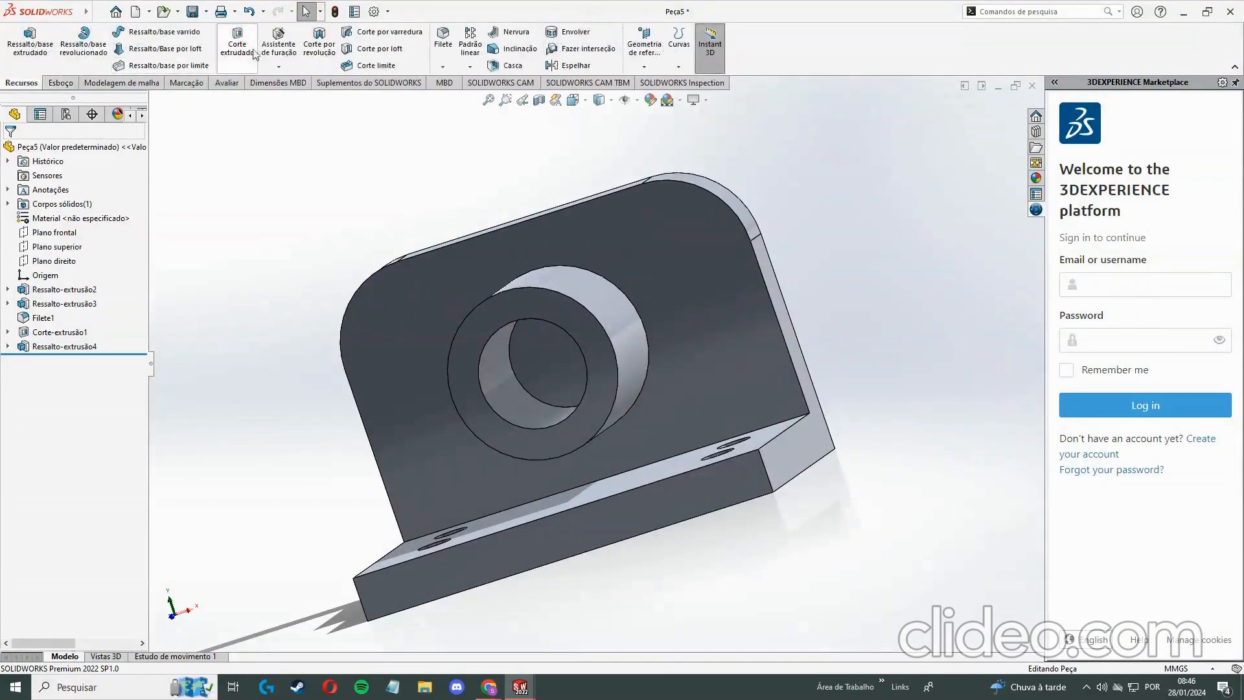
pyautogui.click(546, 376)
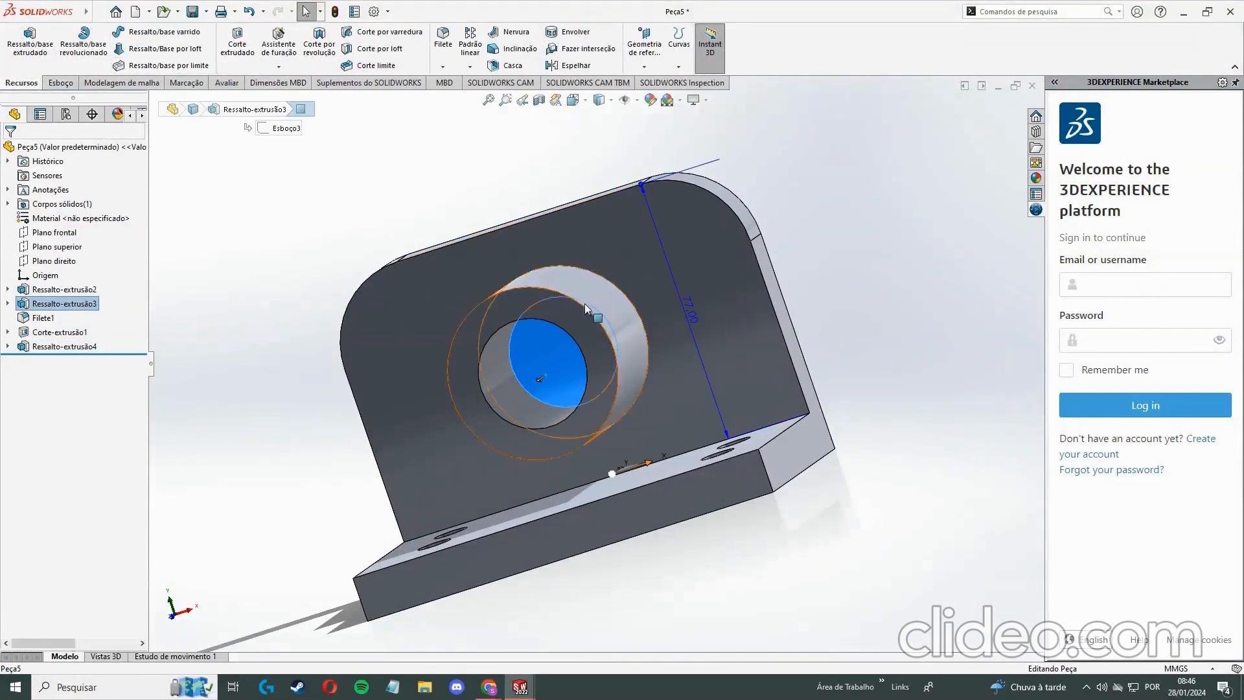
pyautogui.click(603, 337)
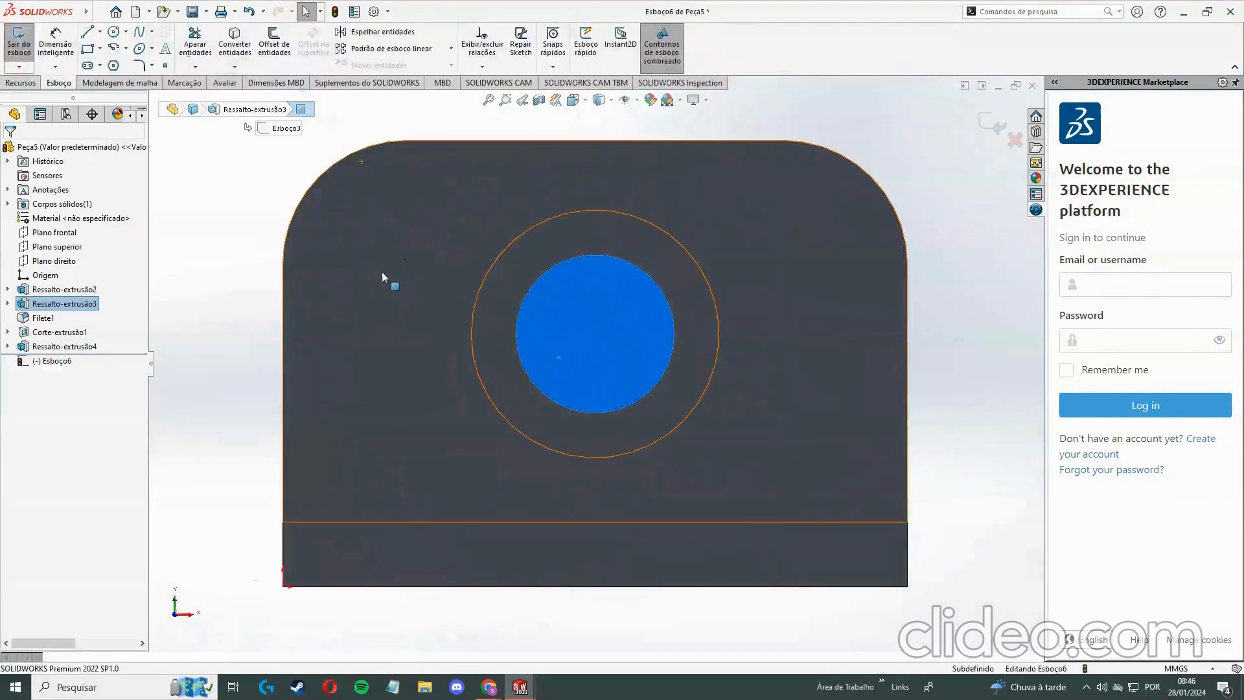
pyautogui.click(113, 32)
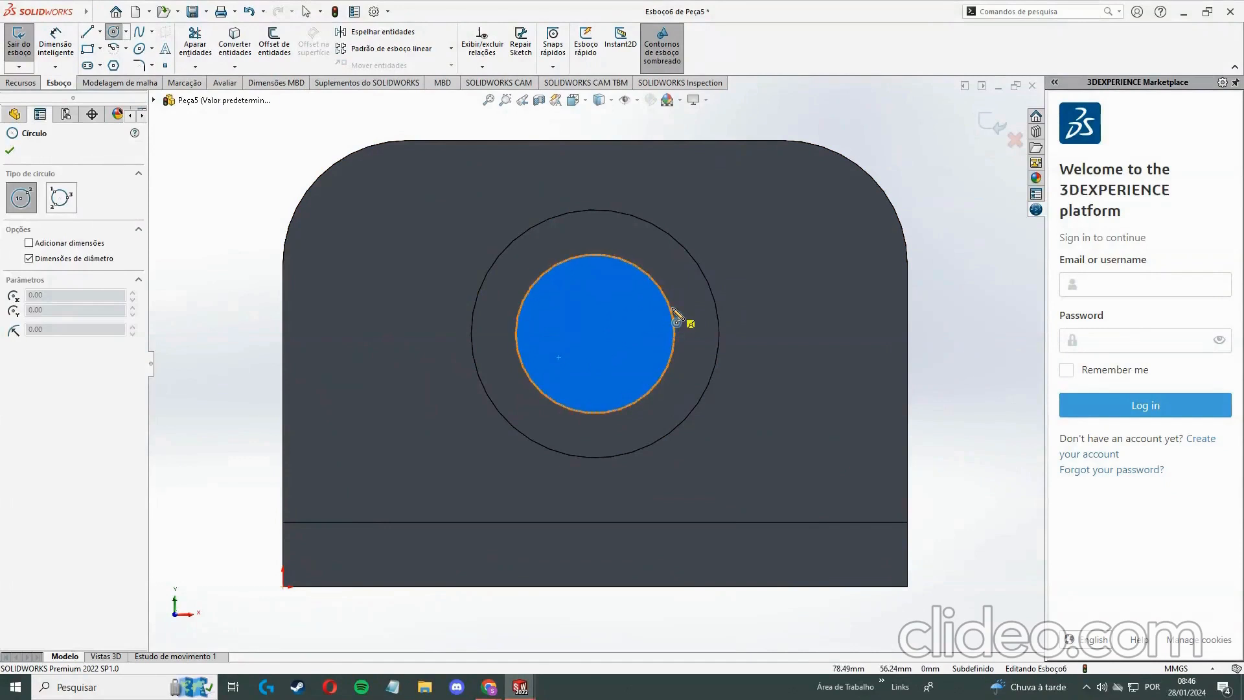
pyautogui.click(594, 340)
pyautogui.press('Escape')
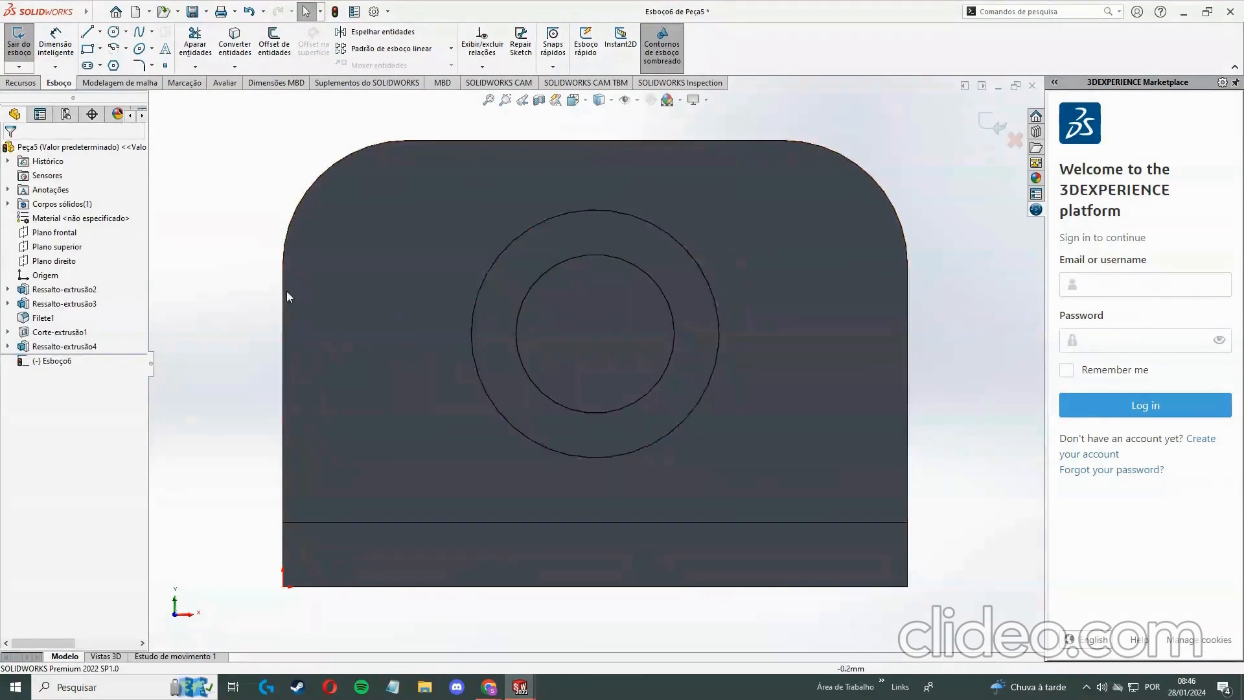
# Sketch a circle of 16 mm radius centred on the boss's axis, coinciding with the bore's edge
pyautogui.click(113, 31)
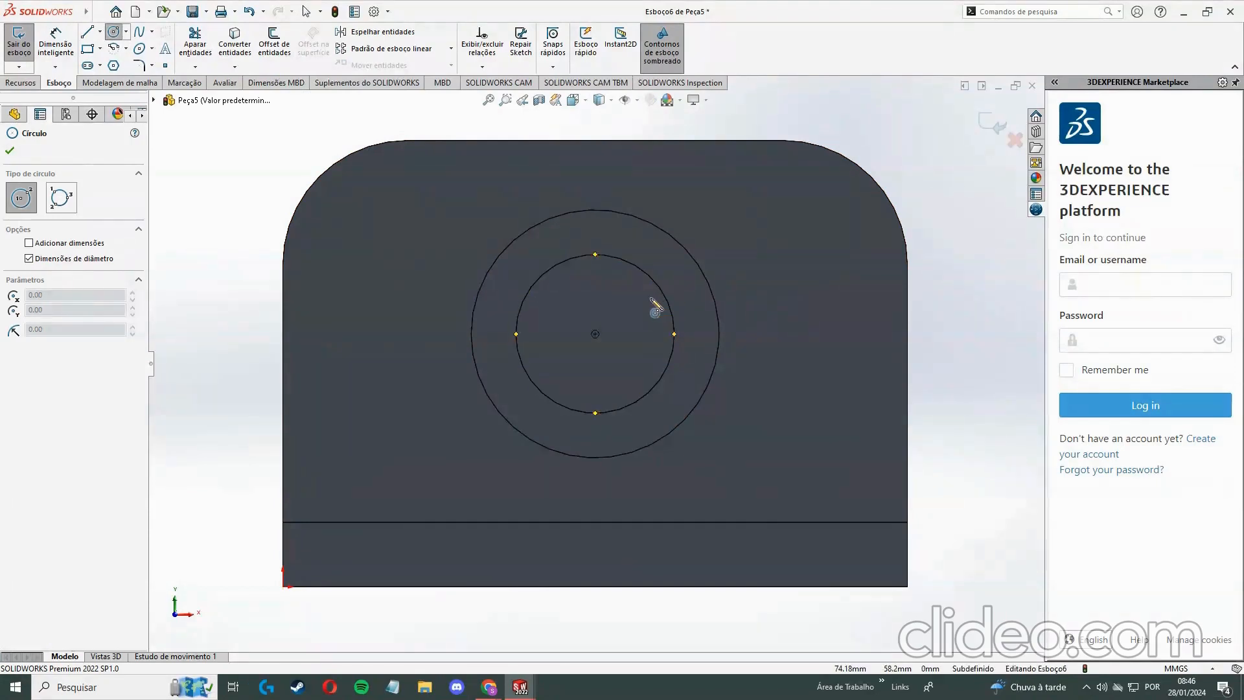
pyautogui.click(594, 335)
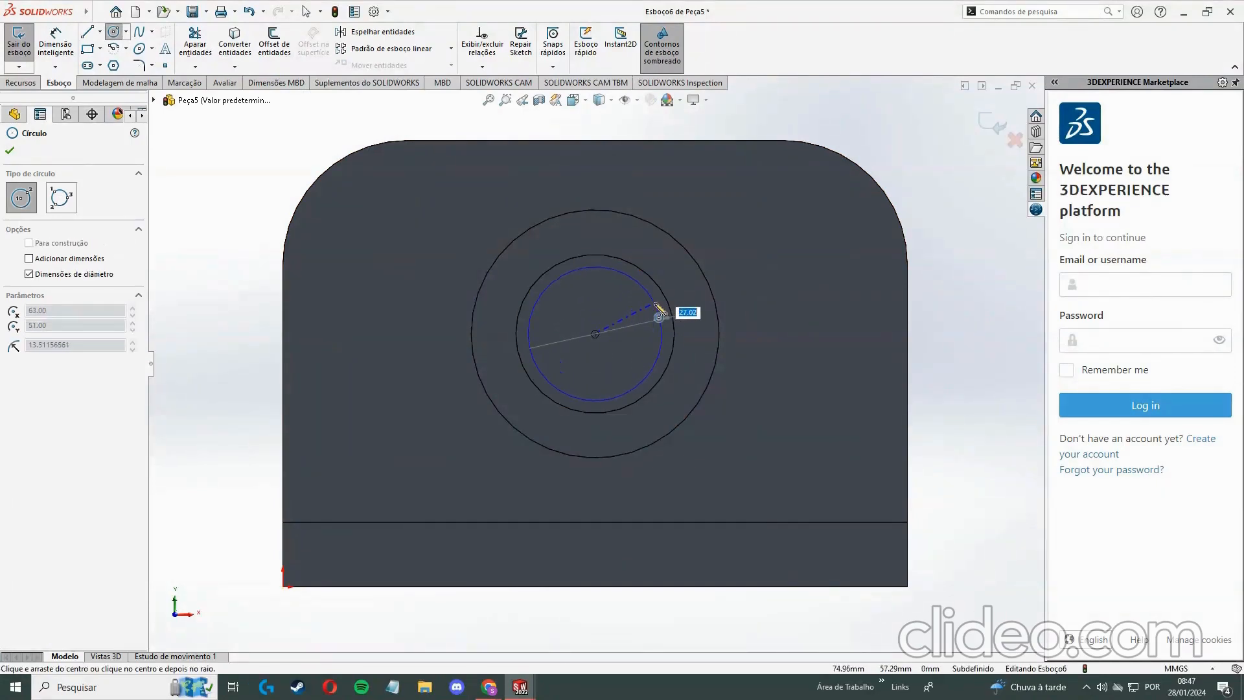
pyautogui.click(666, 301)
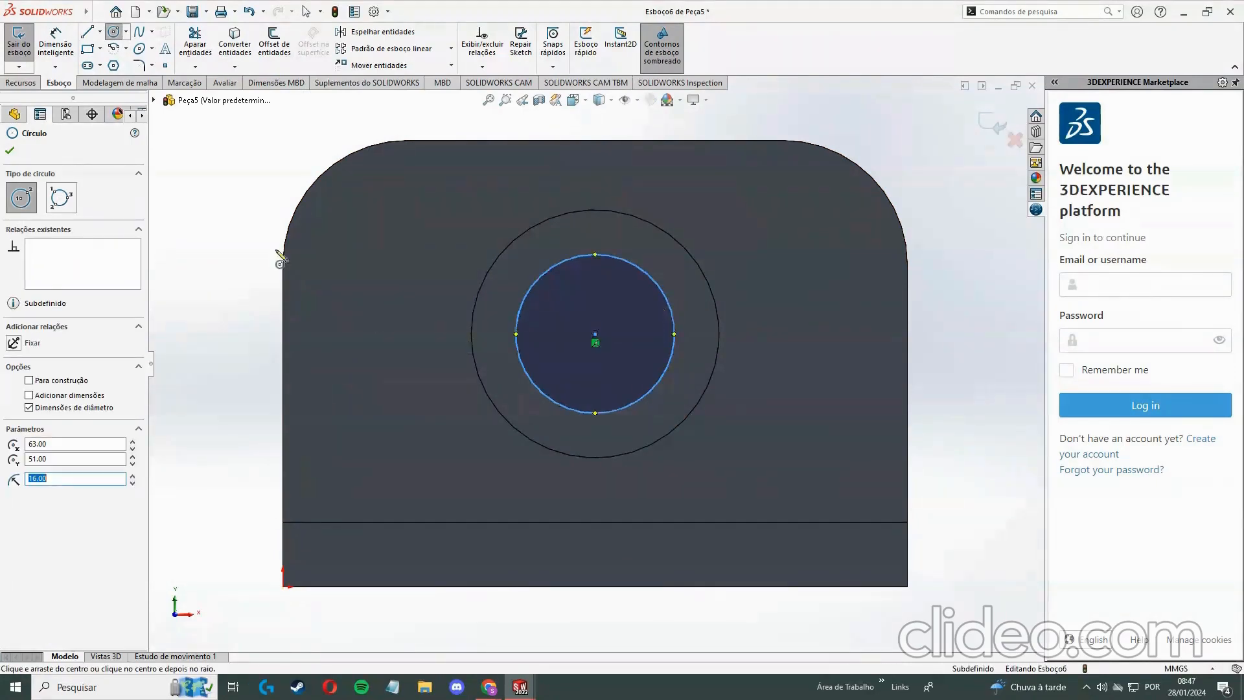
# Cut the circle through the upright with an extruded cut set to Through All (Passante)
pyautogui.click(21, 82)
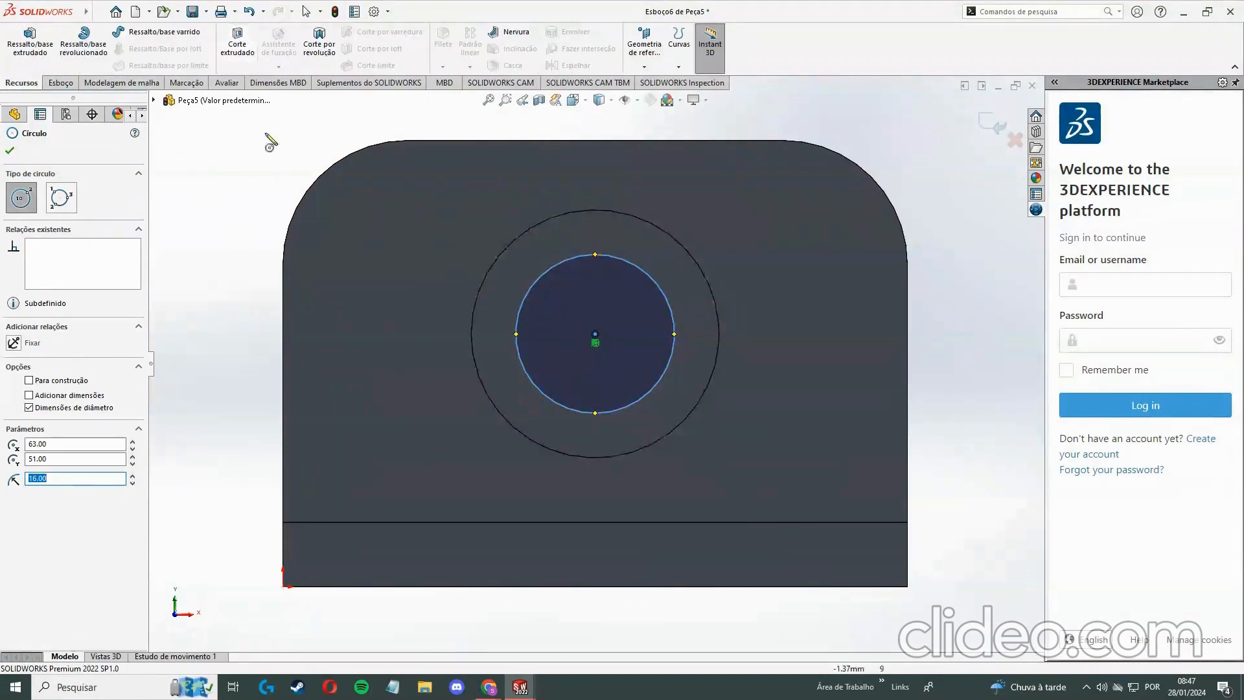
pyautogui.click(257, 54)
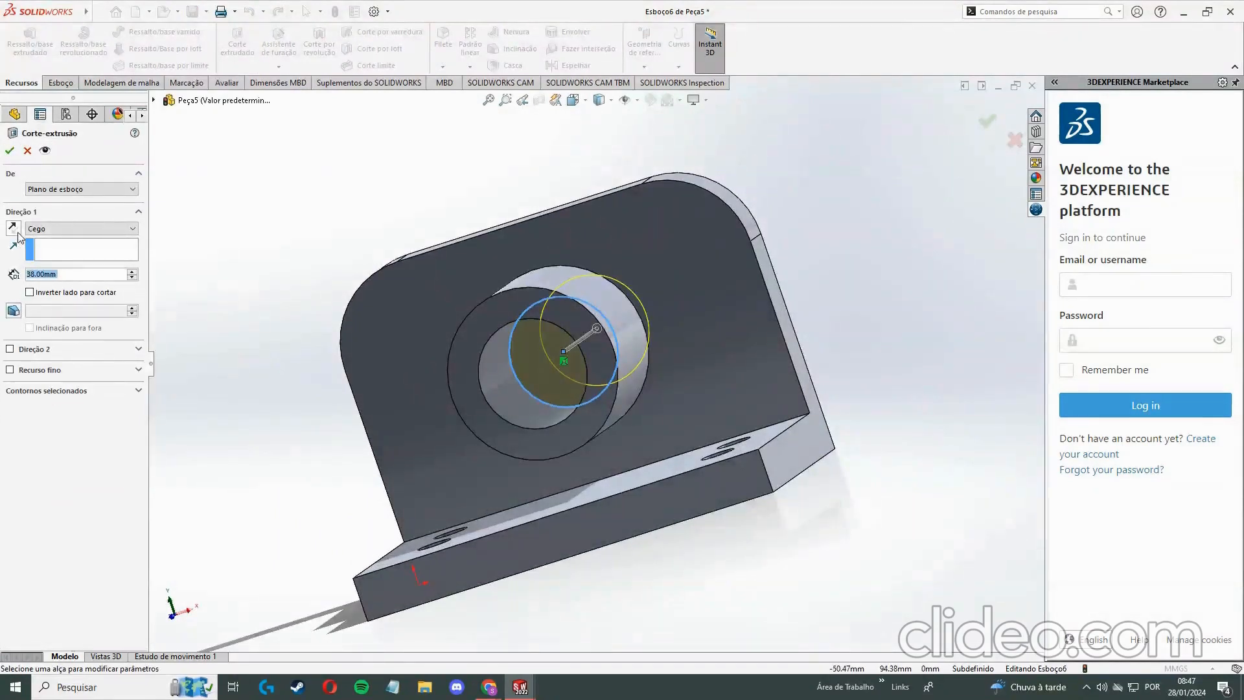
pyautogui.click(72, 229)
pyautogui.click(77, 250)
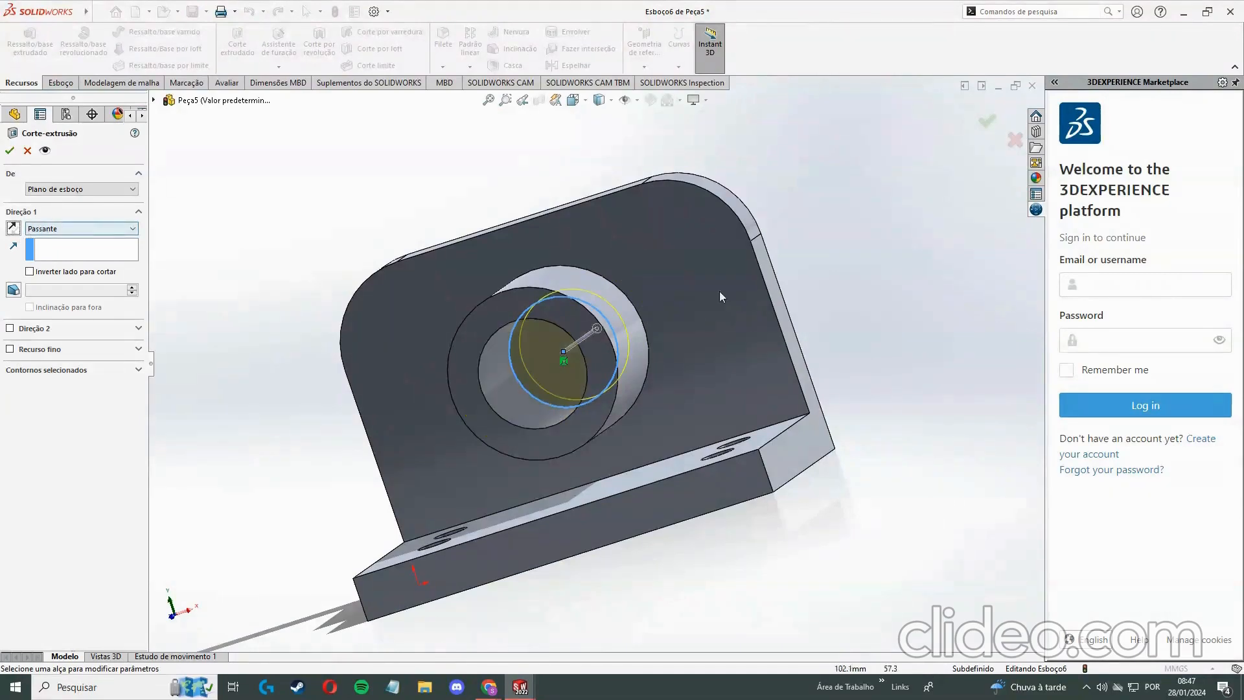
pyautogui.moveTo(719, 290); pyautogui.dragTo(649, 282, button='middle')
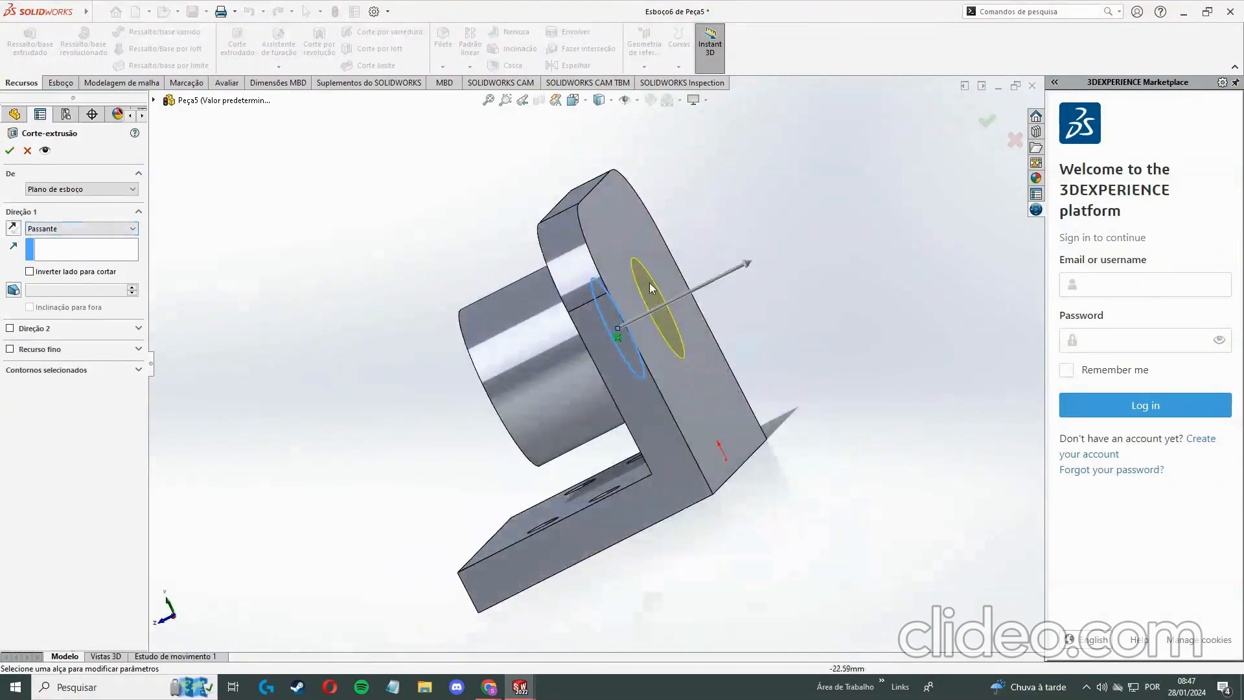
pyautogui.click(15, 156)
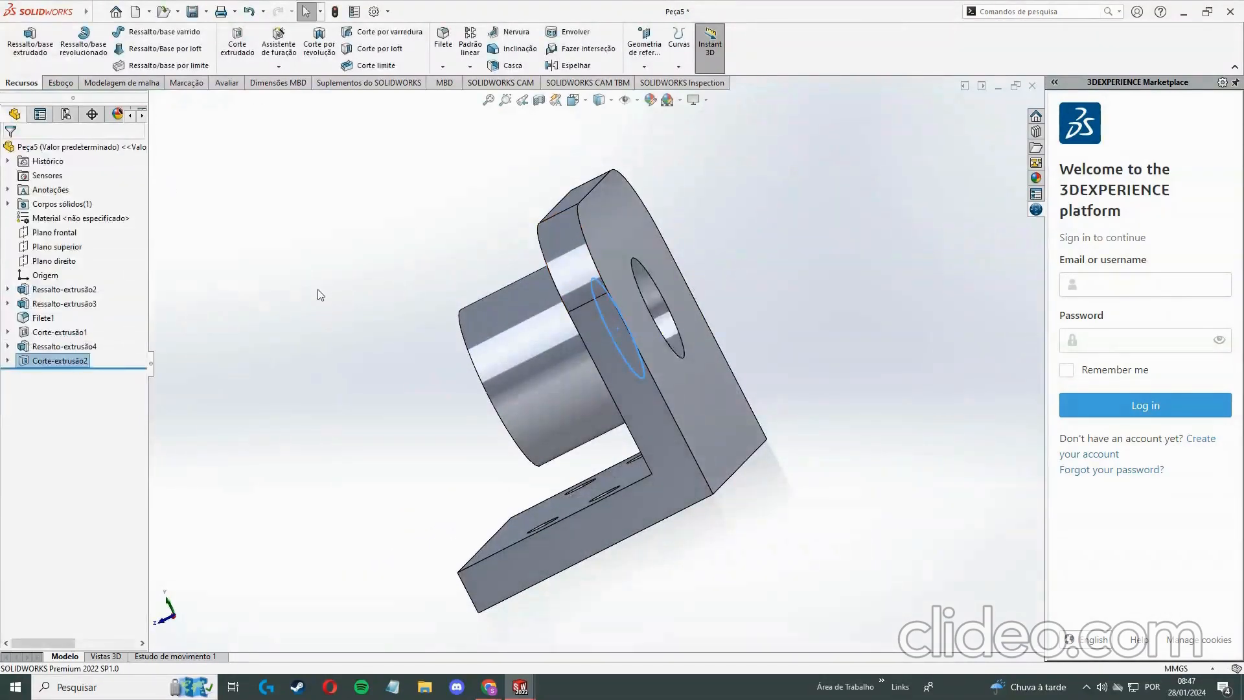
# Inspect the boss's through hole, consult the isometric reference drawing in Chrome, and return to the bracket in SolidWorks
pyautogui.moveTo(322, 294); pyautogui.dragTo(483, 525, button='middle')
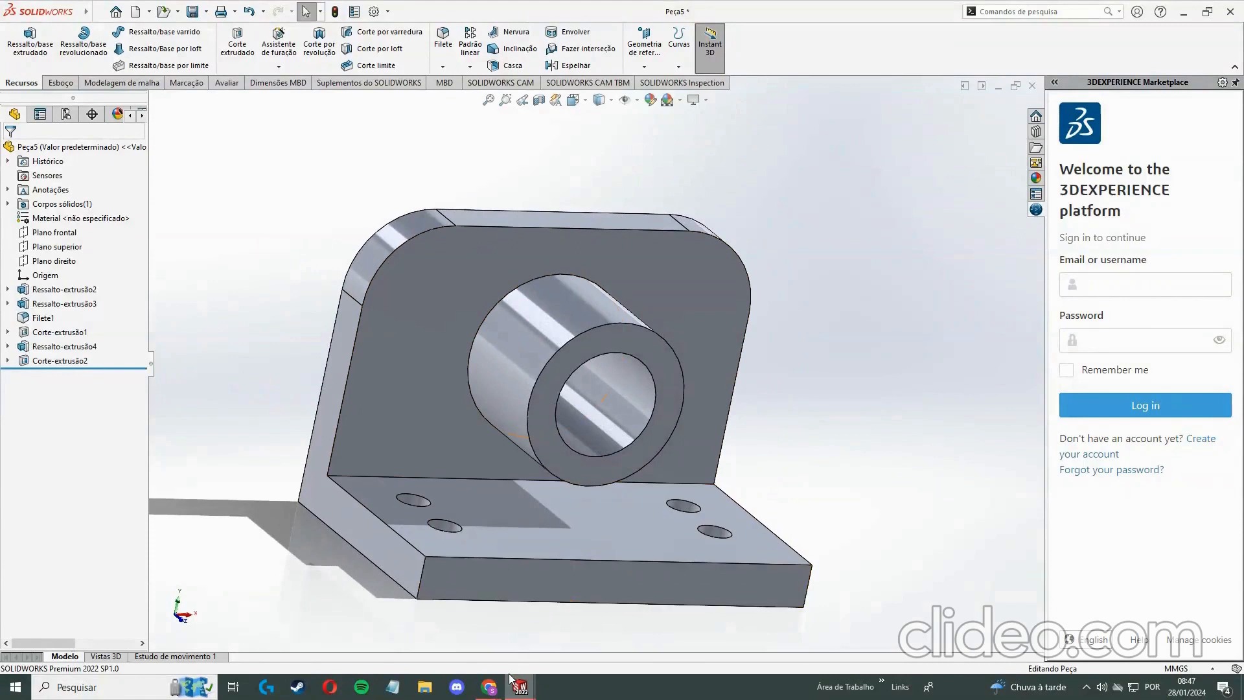
pyautogui.moveTo(555, 629); pyautogui.dragTo(585, 535, button='middle')
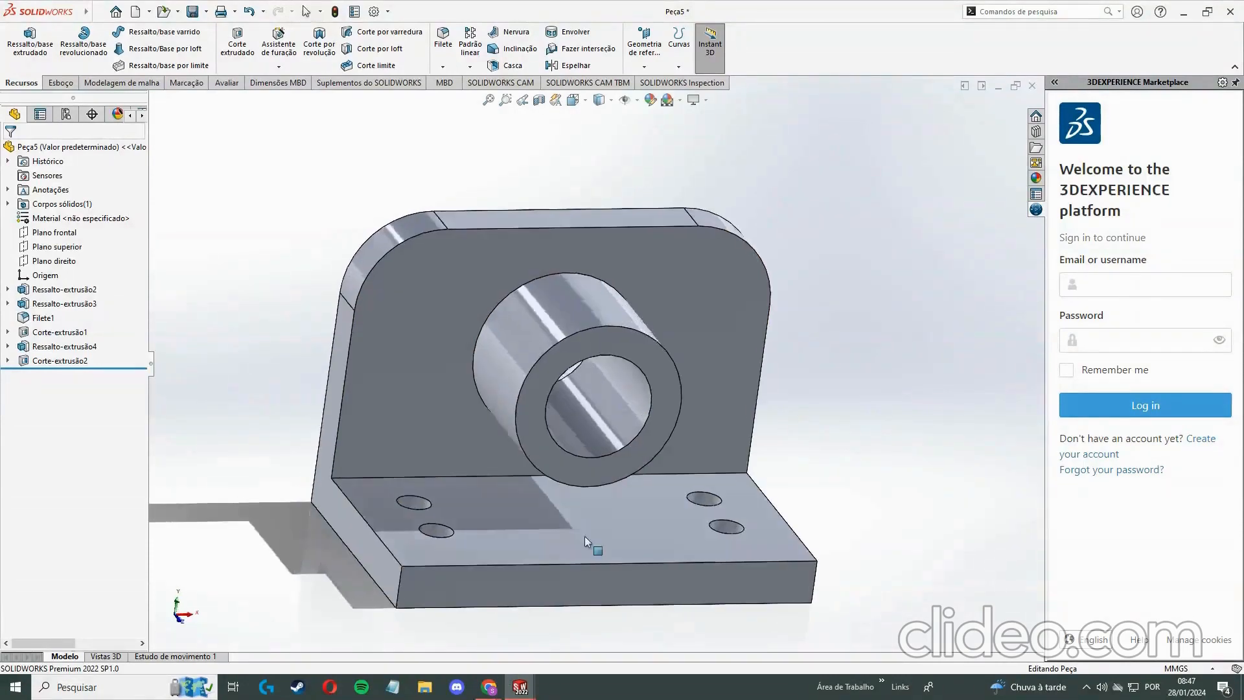
pyautogui.moveTo(498, 693)
pyautogui.click(418, 632)
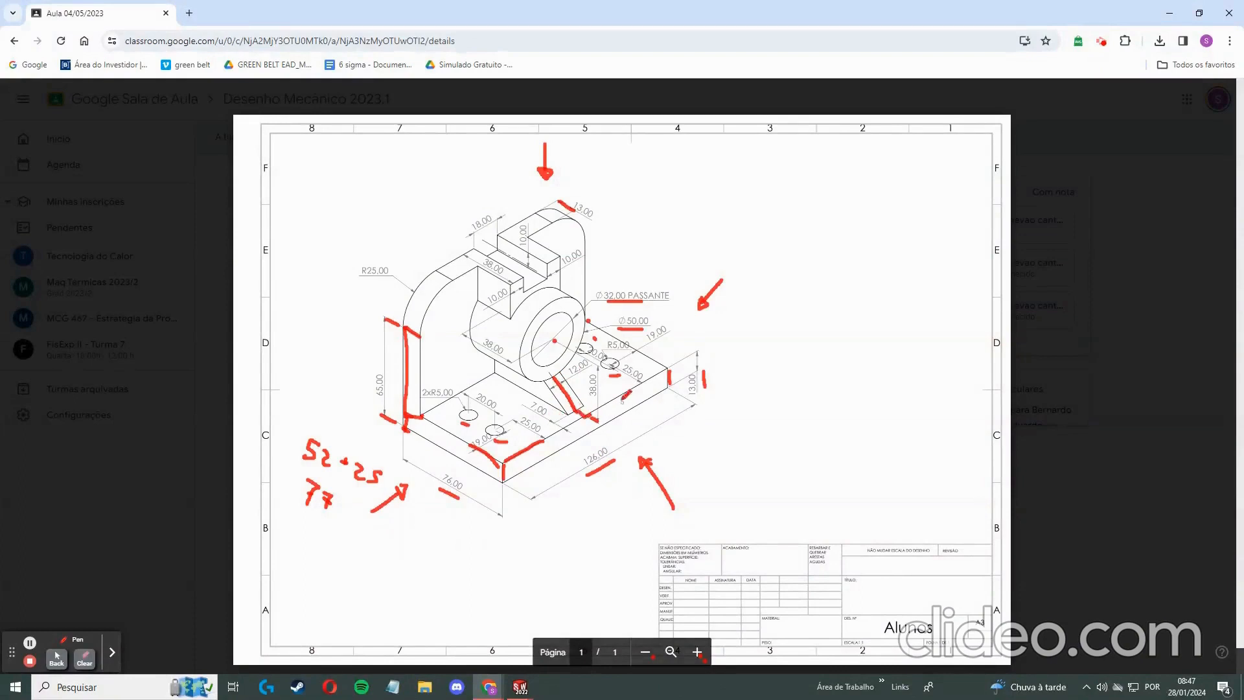
pyautogui.moveTo(521, 688)
pyautogui.click(586, 622)
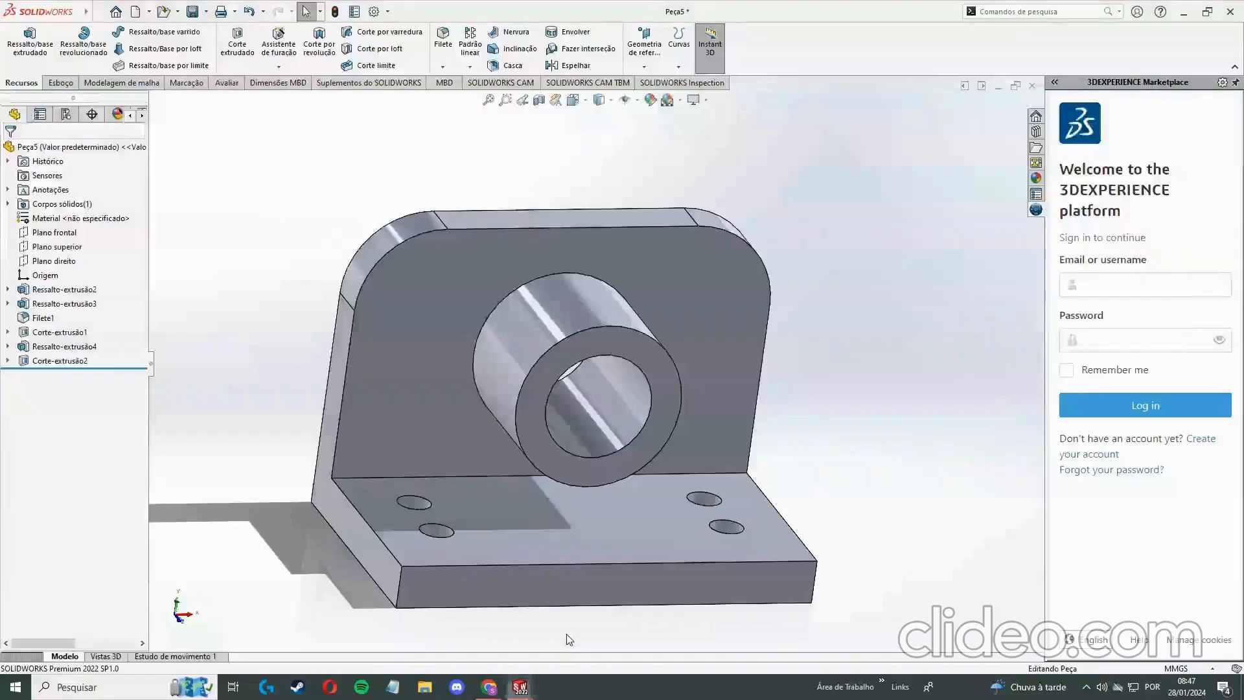
pyautogui.moveTo(784, 479); pyautogui.dragTo(834, 515, button='middle')
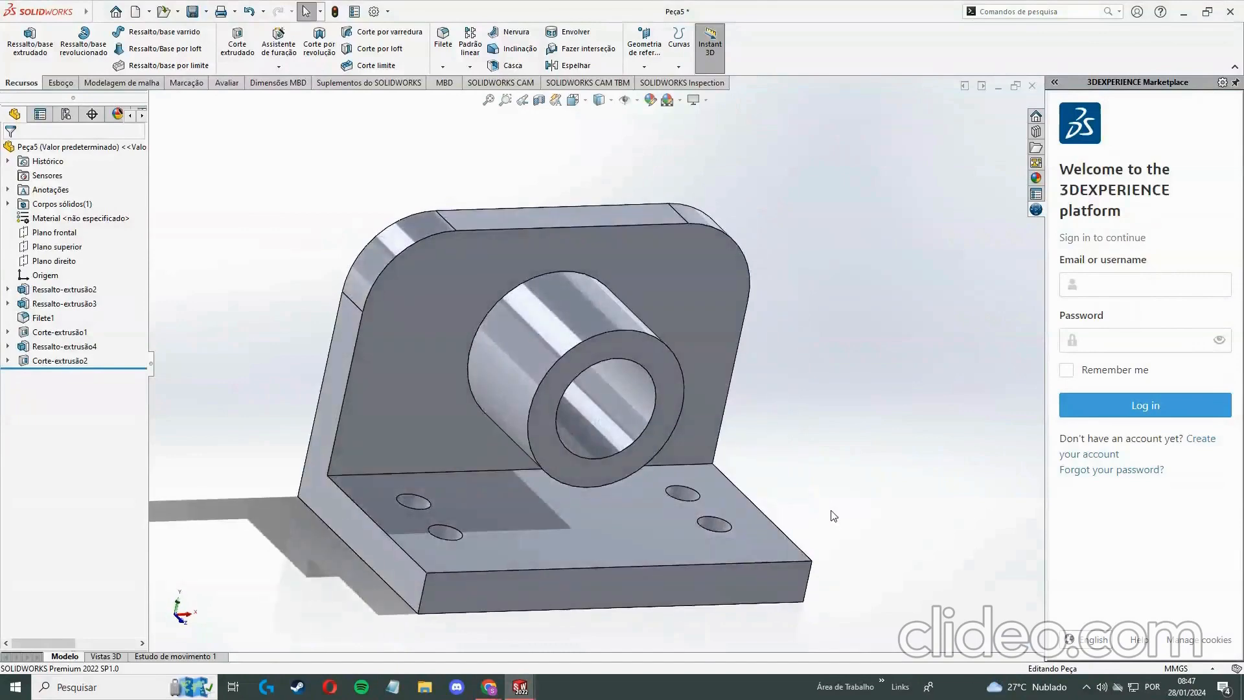
# Create a reference plane offset 63 mm inward from the bracket's side face, with the offset direction flipped, through the middle of the boss
pyautogui.click(646, 68)
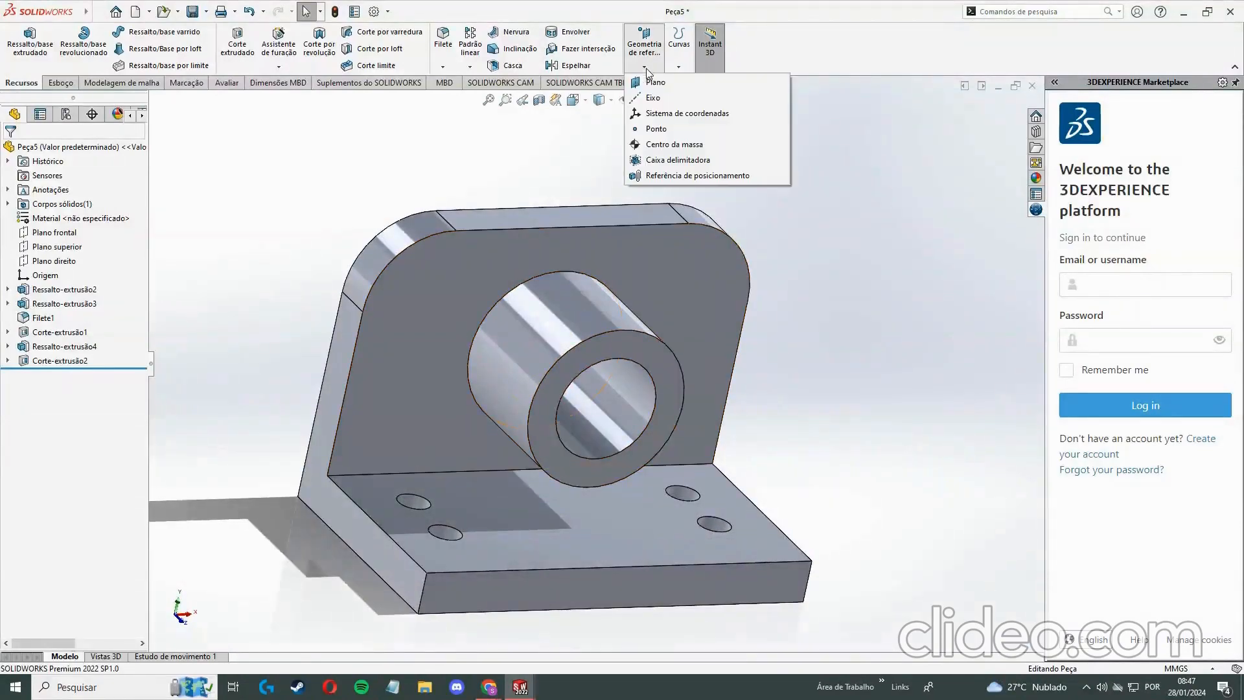
pyautogui.click(656, 82)
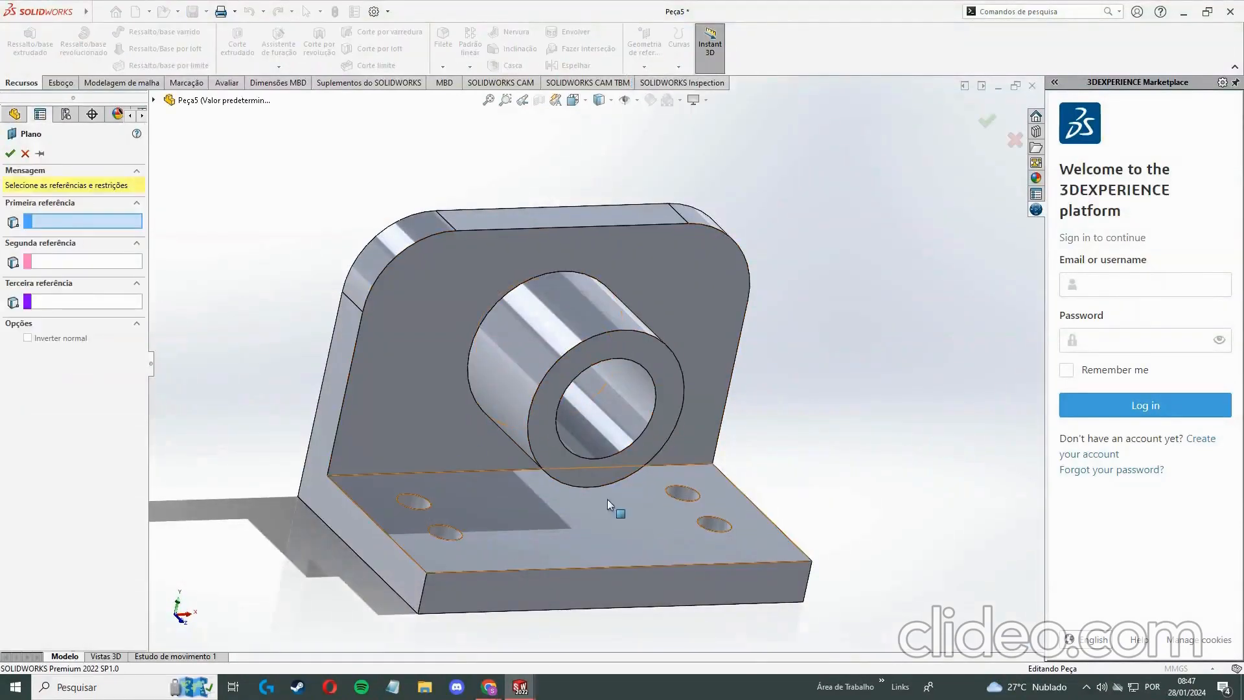
pyautogui.moveTo(607, 499); pyautogui.dragTo(568, 490, button='middle')
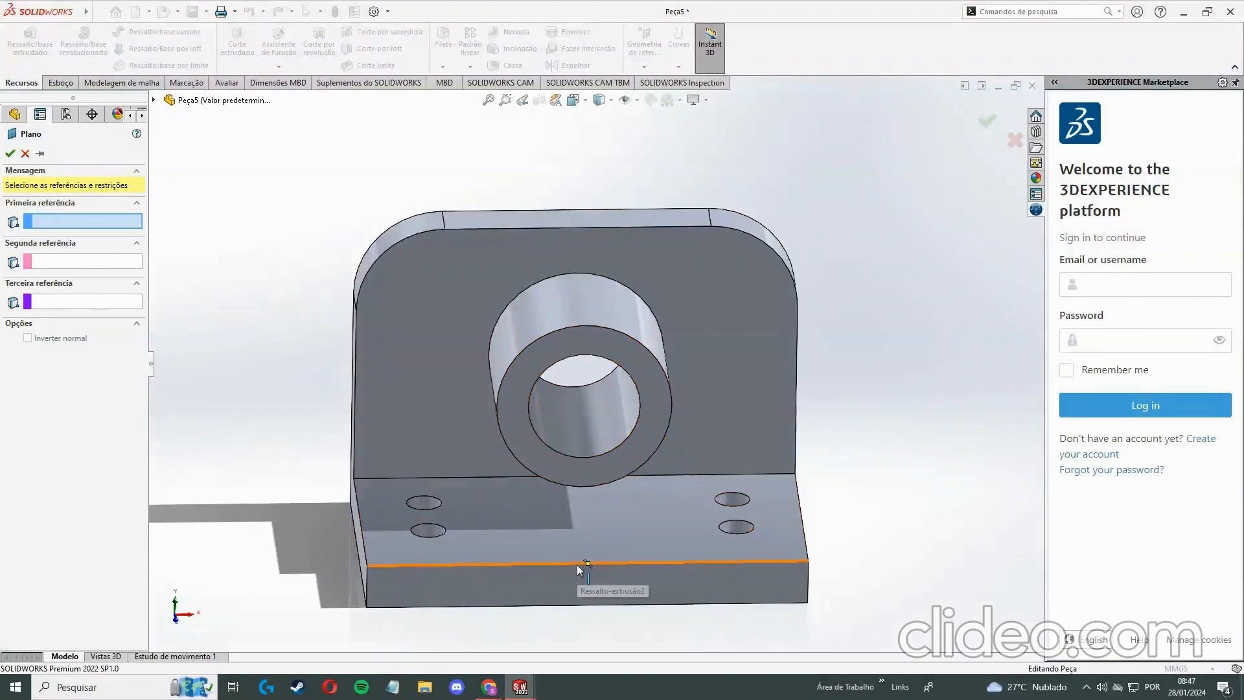
pyautogui.moveTo(597, 410); pyautogui.dragTo(592, 350, button='middle')
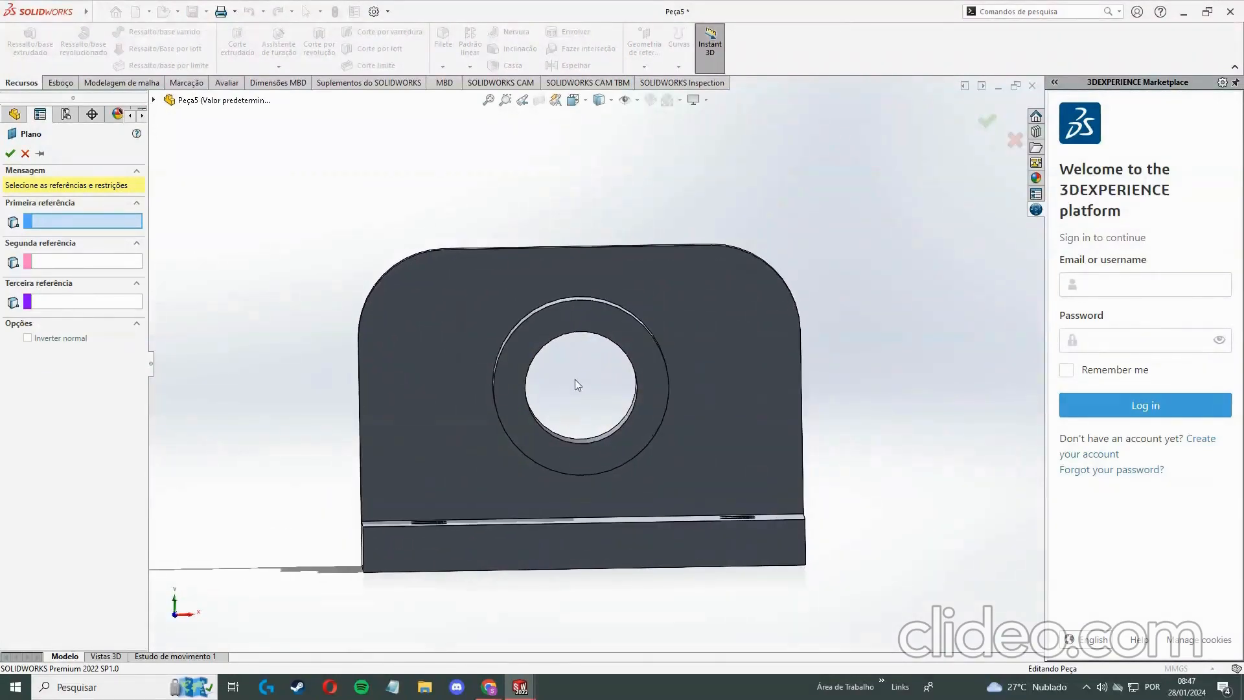
pyautogui.moveTo(586, 440); pyautogui.dragTo(612, 589, button='middle')
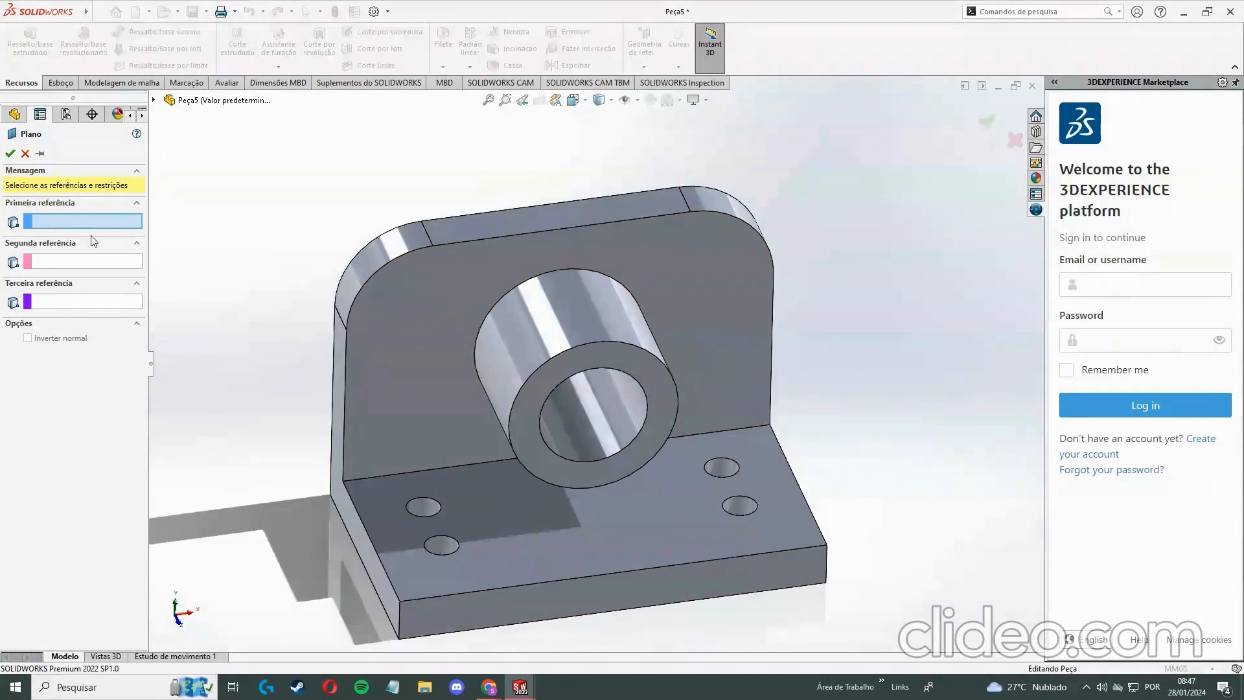
pyautogui.click(349, 518)
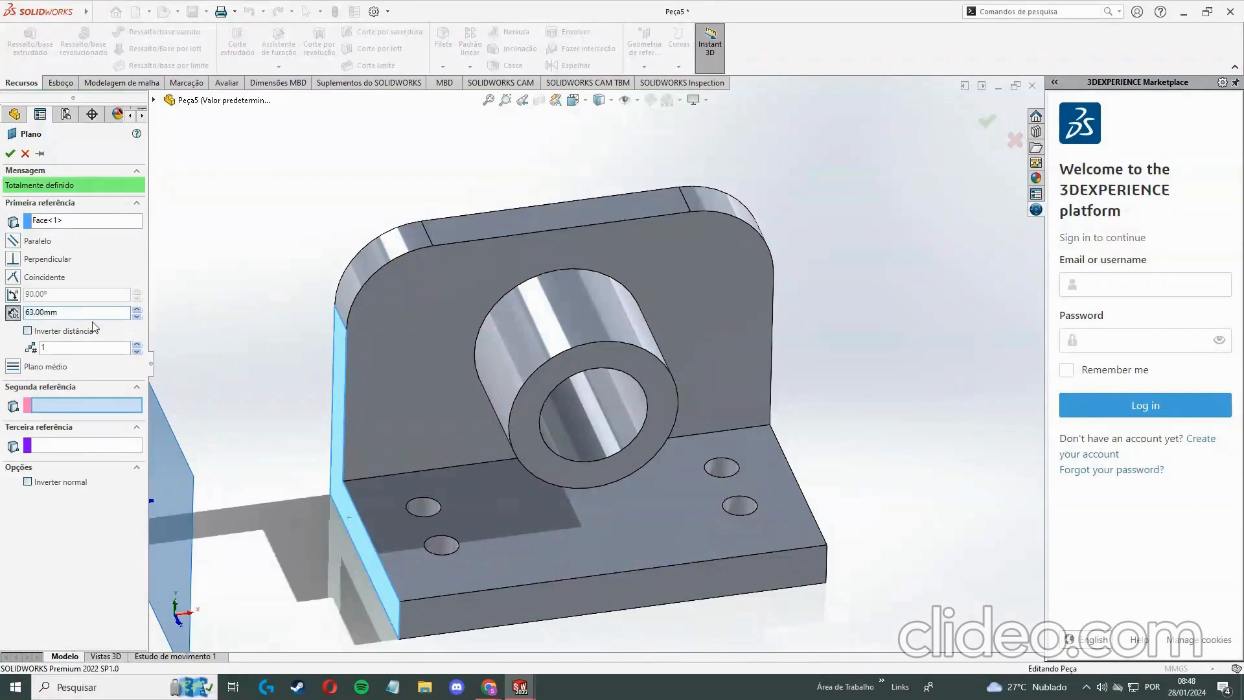
pyautogui.click(28, 331)
pyautogui.moveTo(415, 463); pyautogui.dragTo(388, 370, button='middle')
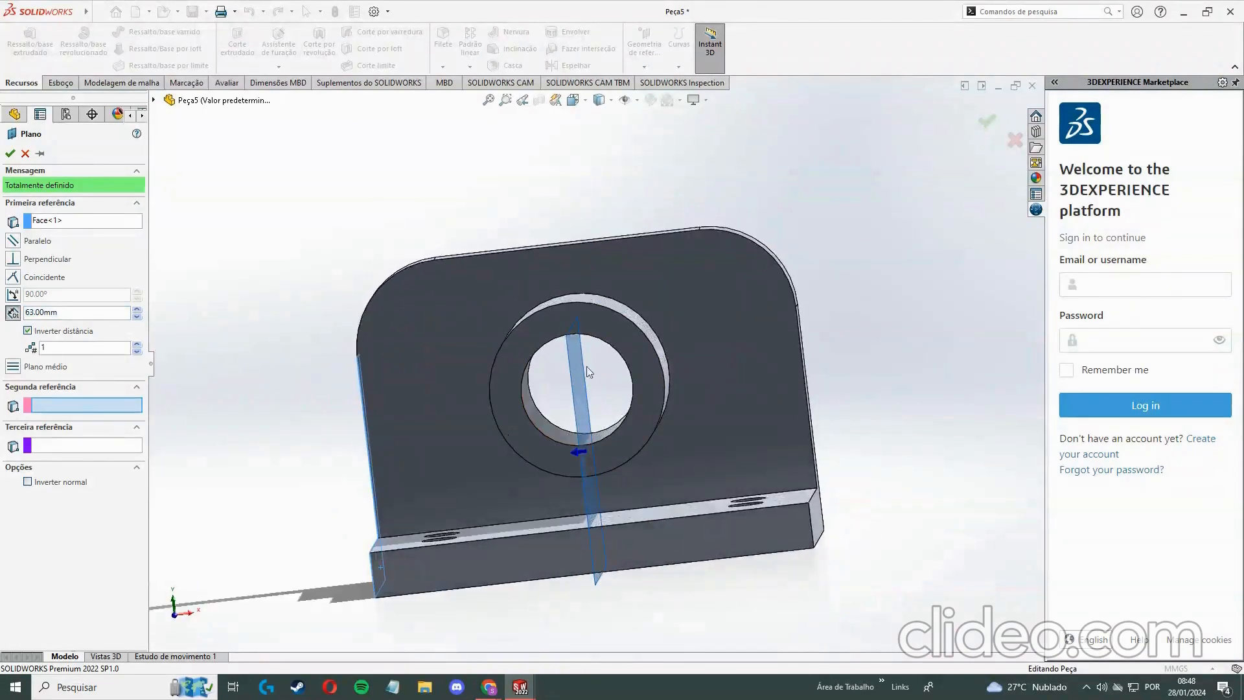
pyautogui.moveTo(697, 457); pyautogui.dragTo(717, 461, button='middle')
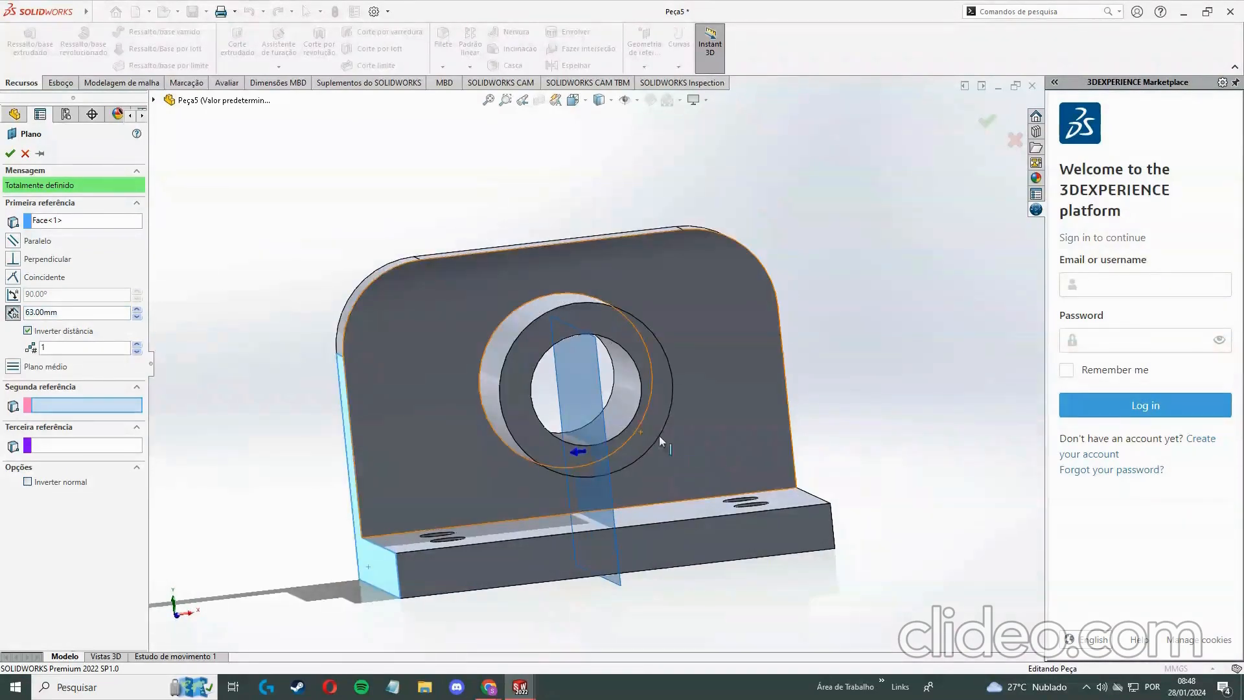
pyautogui.click(11, 154)
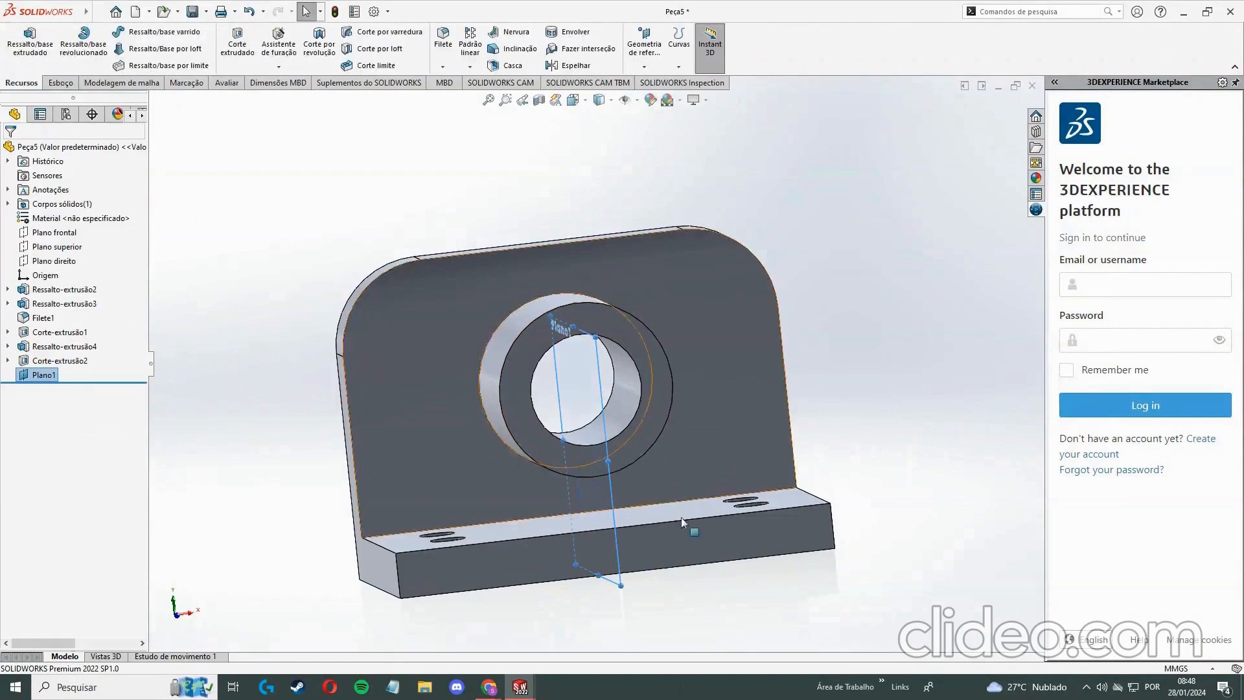
pyautogui.moveTo(683, 518); pyautogui.dragTo(749, 583, button='middle')
pyautogui.click(60, 83)
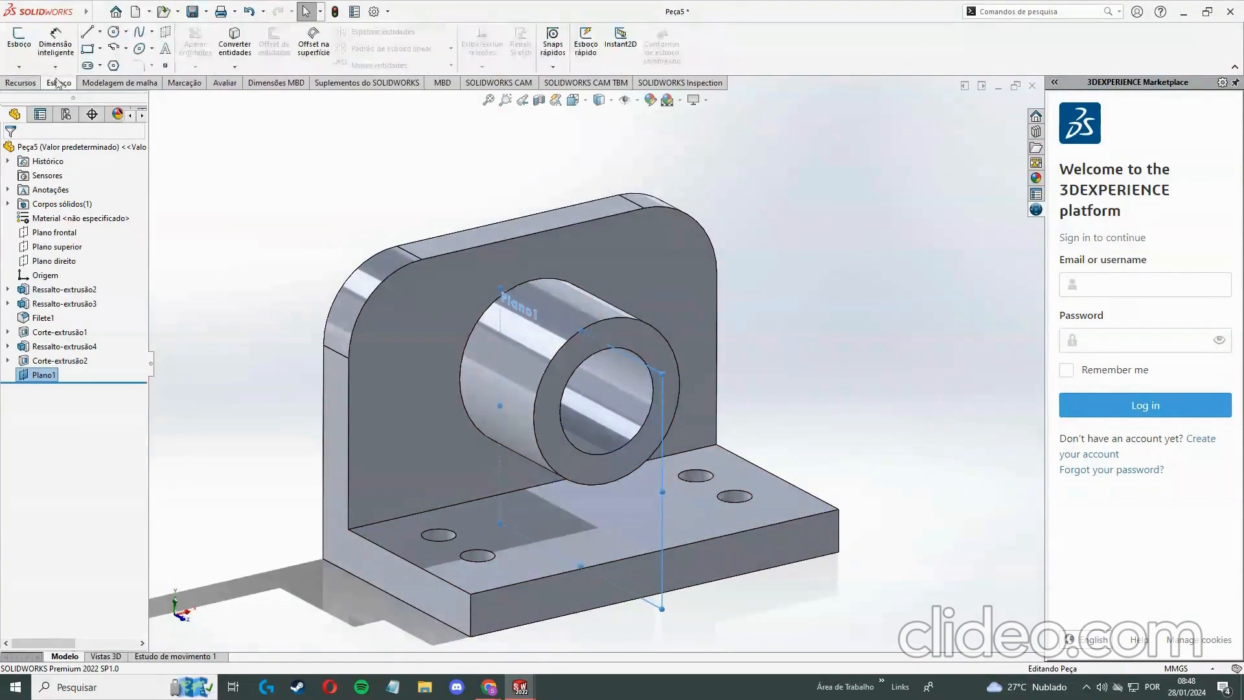
pyautogui.click(20, 40)
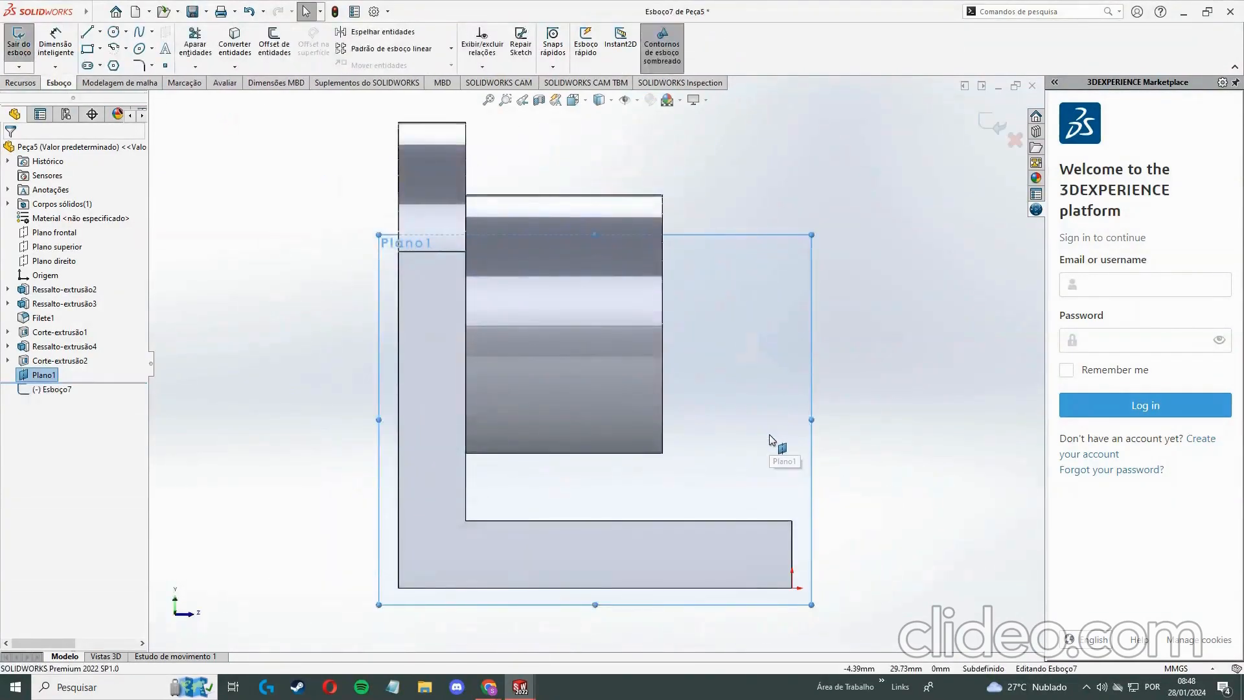
pyautogui.moveTo(905, 387); pyautogui.dragTo(905, 400, button='middle')
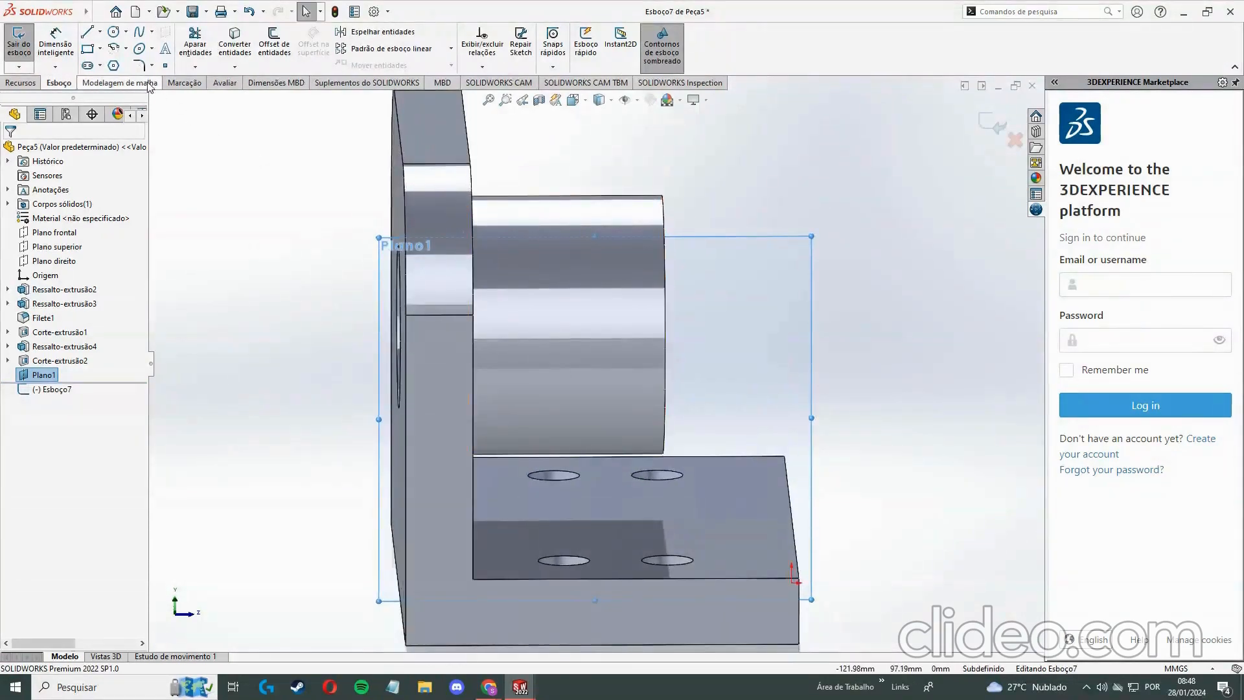
pyautogui.click(99, 32)
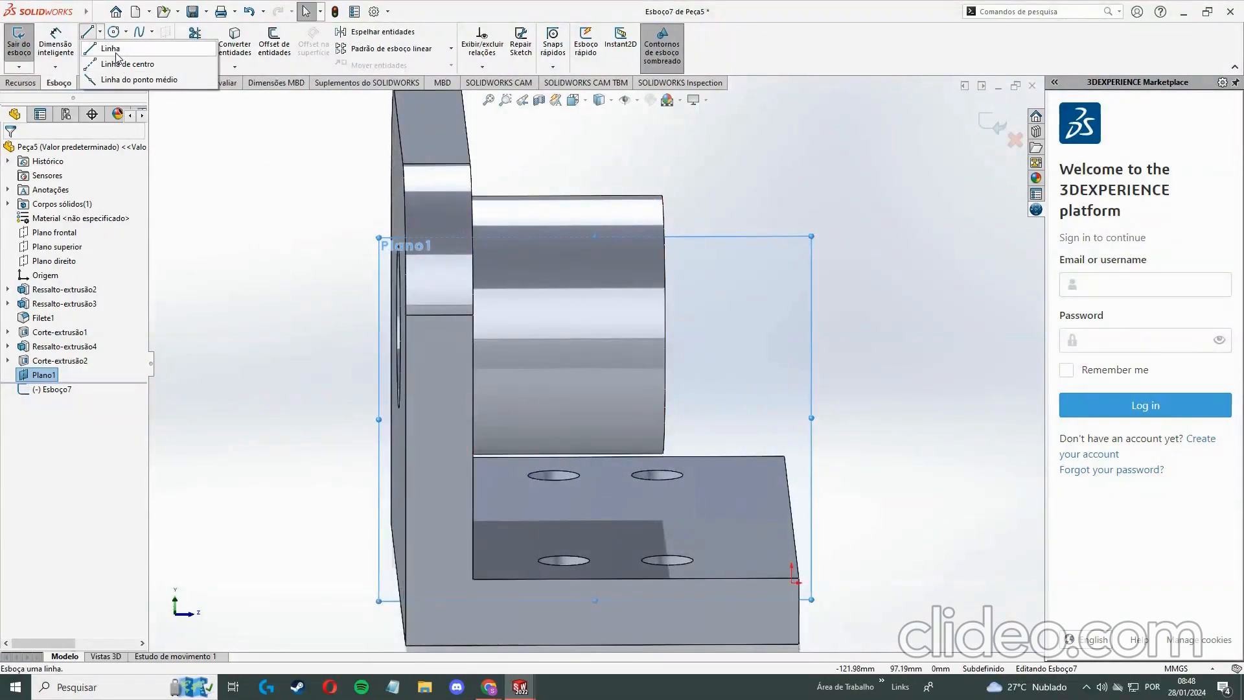
pyautogui.click(123, 63)
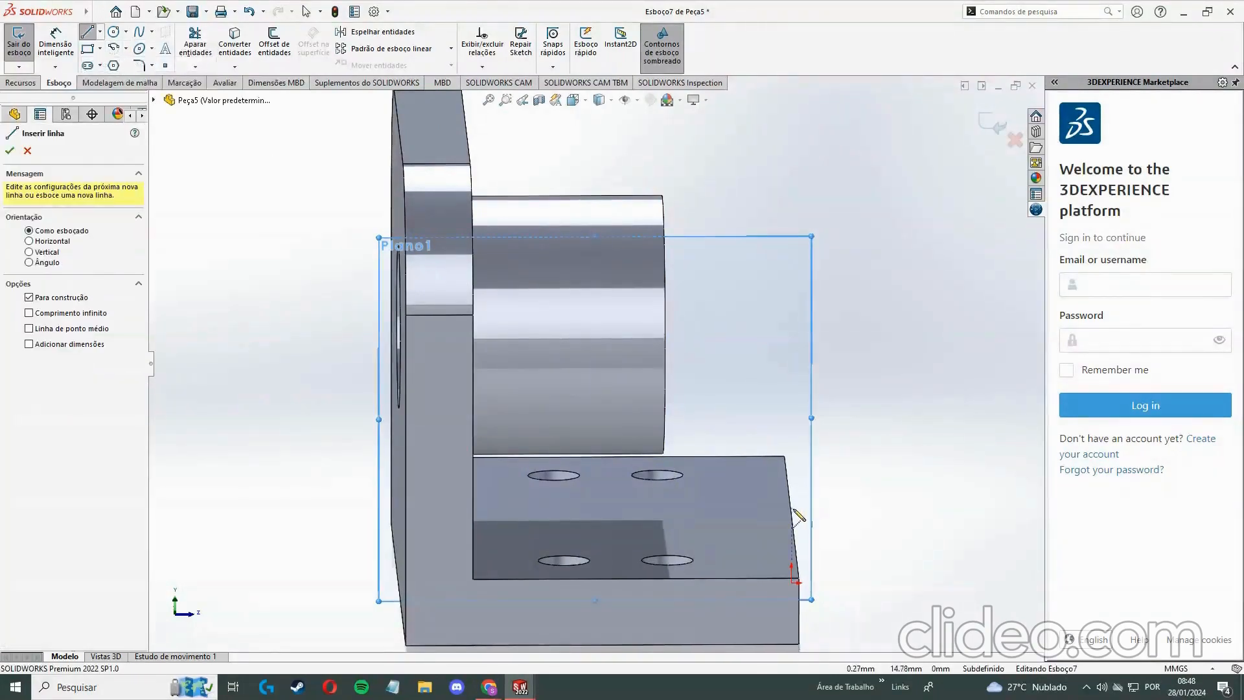
pyautogui.moveTo(796, 514); pyautogui.dragTo(788, 485, button='middle')
pyautogui.press('Escape')
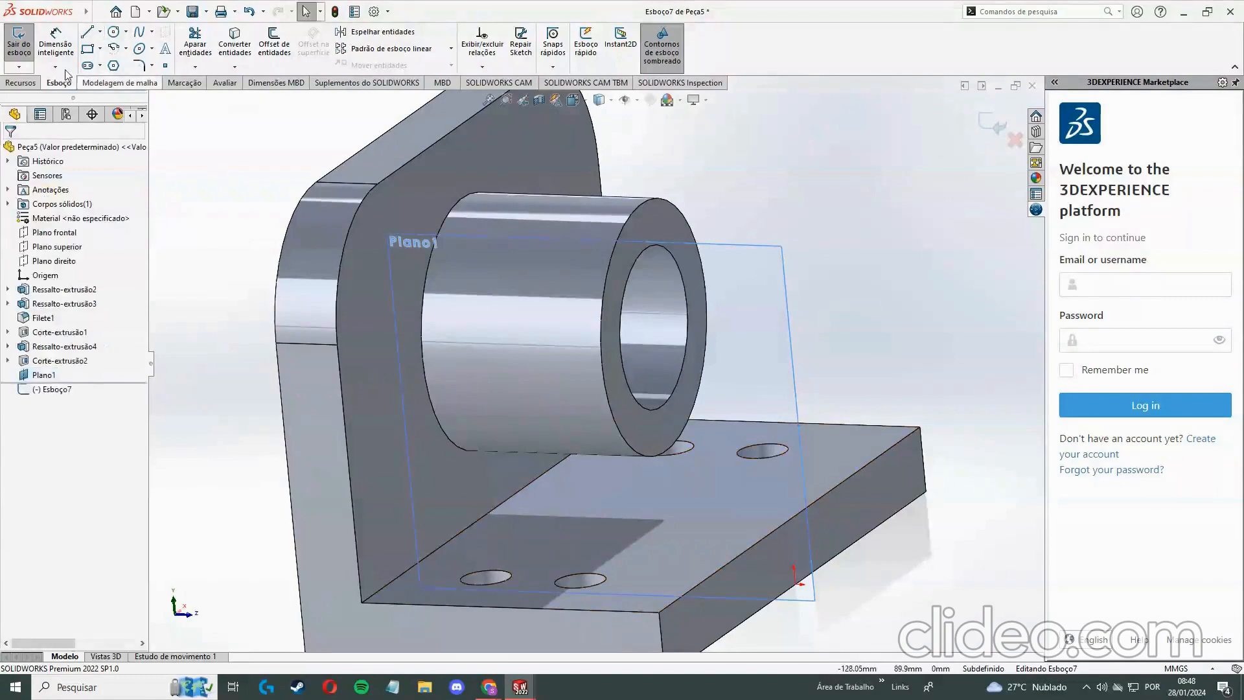
pyautogui.click(18, 42)
# On the mid-plane, sketch a 7 mm line inward from the base's front top corner, continued diagonally to the boss's lower front corner
pyautogui.click(19, 43)
pyautogui.click(771, 333)
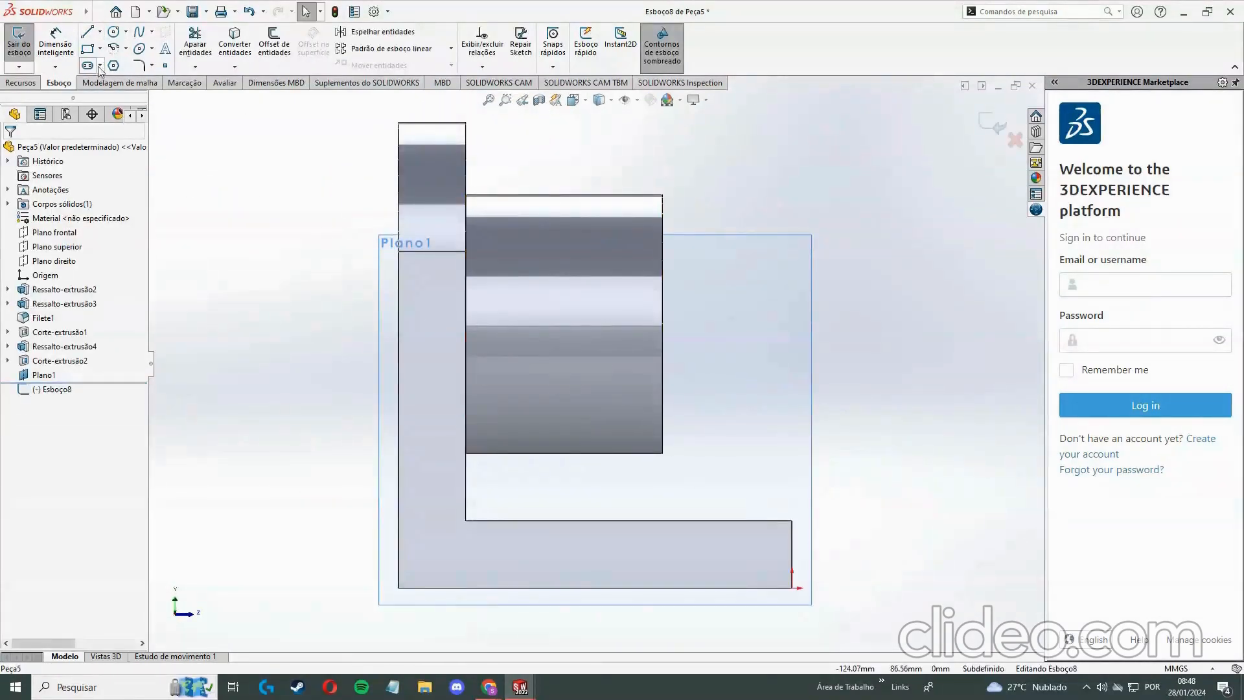
pyautogui.click(87, 31)
pyautogui.click(791, 521)
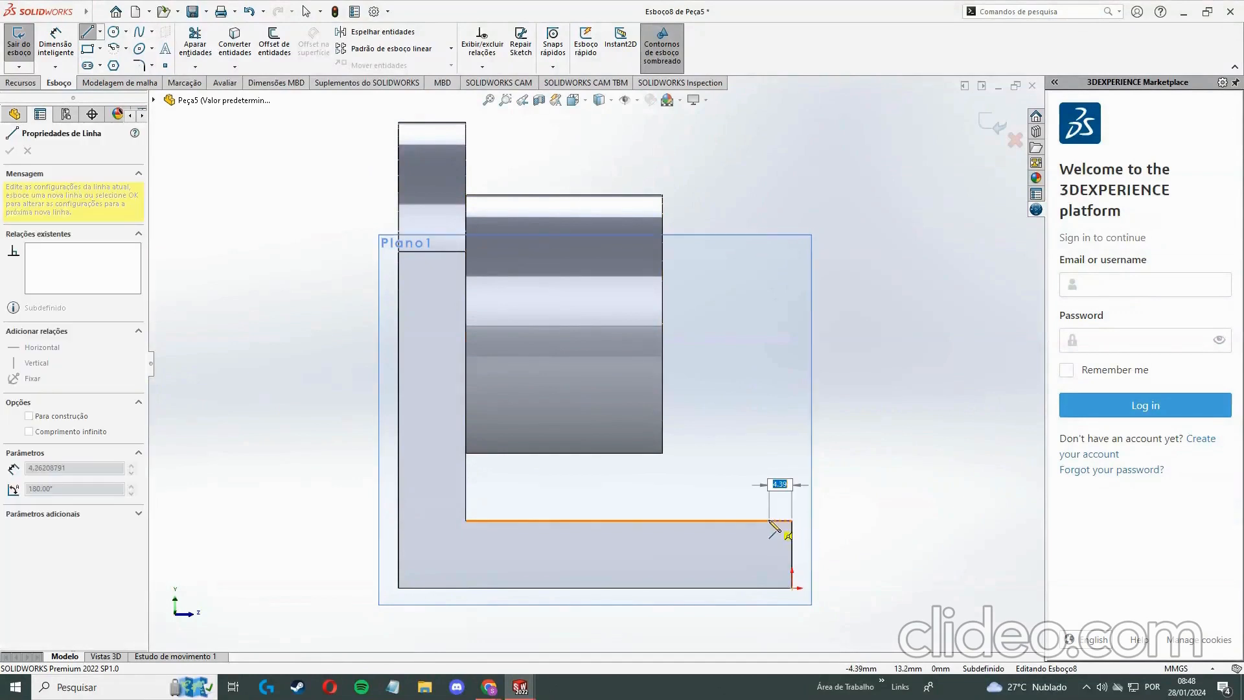
pyautogui.write('7')
pyautogui.press('Return')
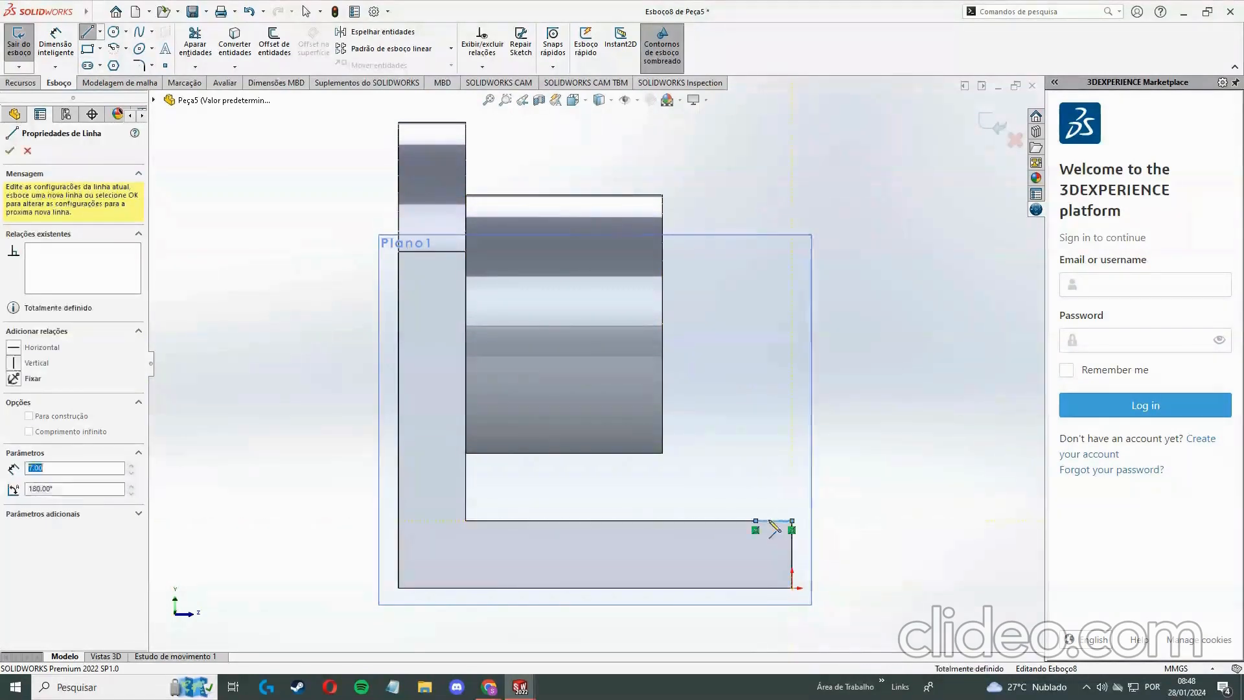
pyautogui.click(662, 453)
pyautogui.press('Escape')
pyautogui.press('Escape')
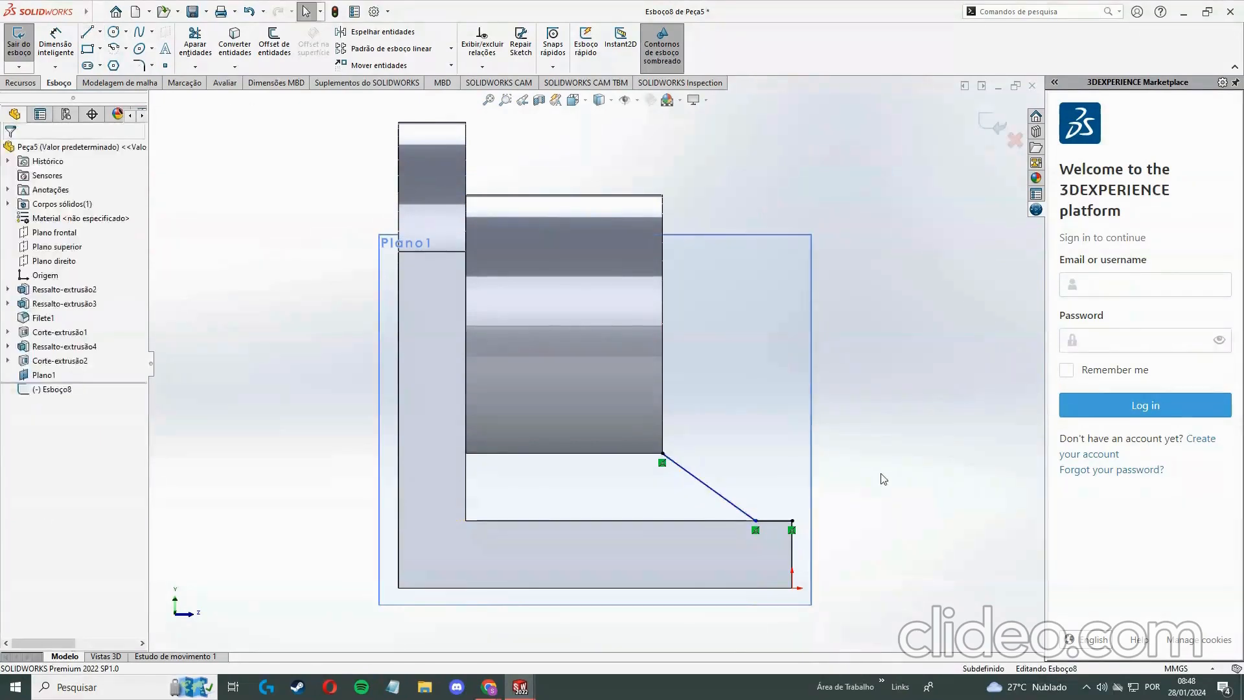
# Delete the 7 mm horizontal helper line, keeping only the diagonal rib line
pyautogui.moveTo(884, 478); pyautogui.dragTo(813, 518, button='middle')
pyautogui.click(778, 522)
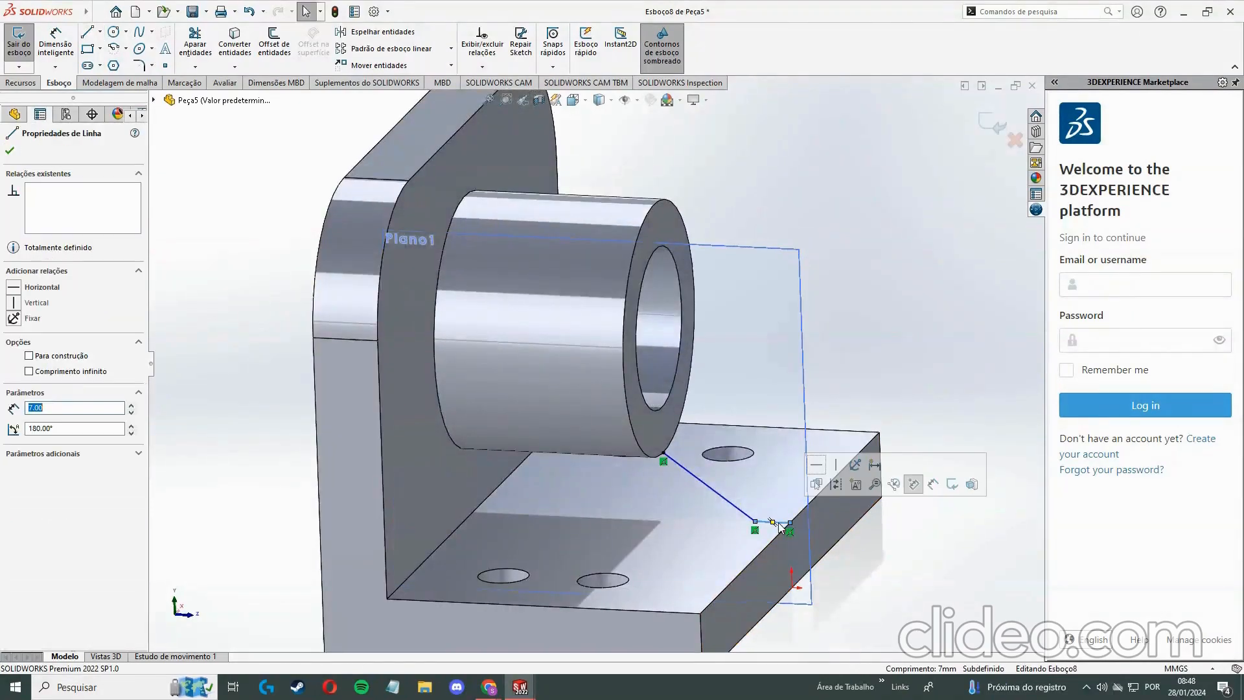
pyautogui.press('Delete')
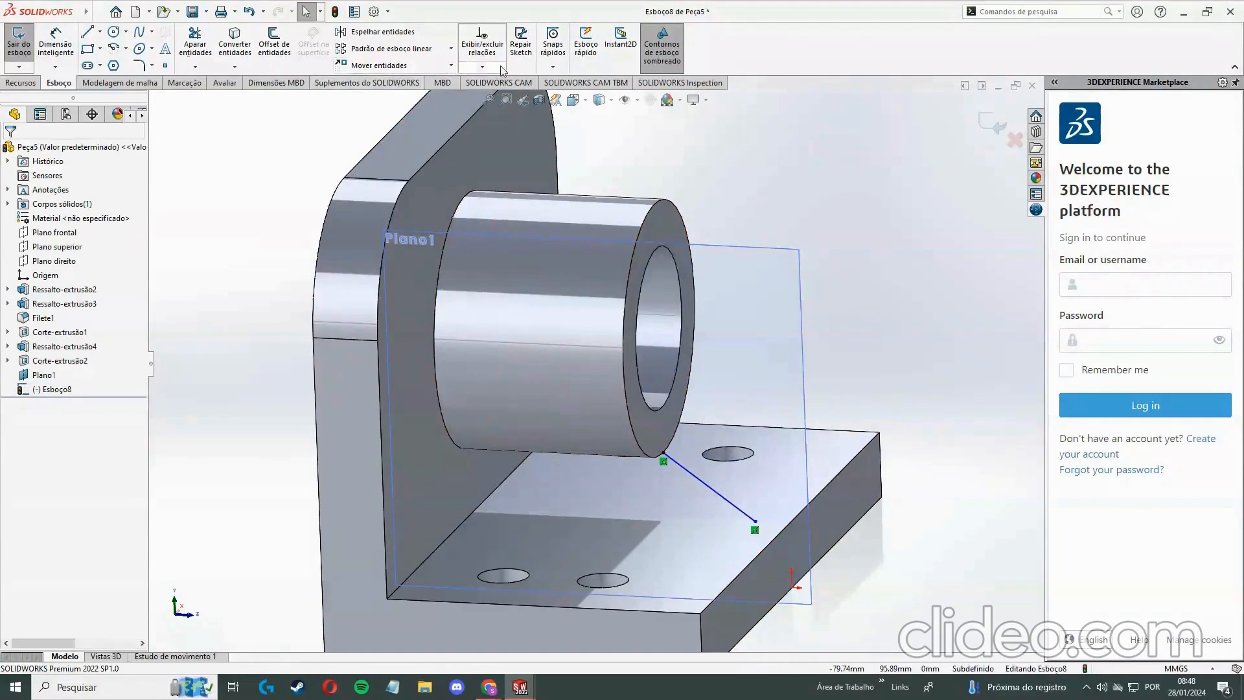
# Create a rib from the diagonal line with 12 mm thickness on both sides and the material side flipped
pyautogui.click(20, 83)
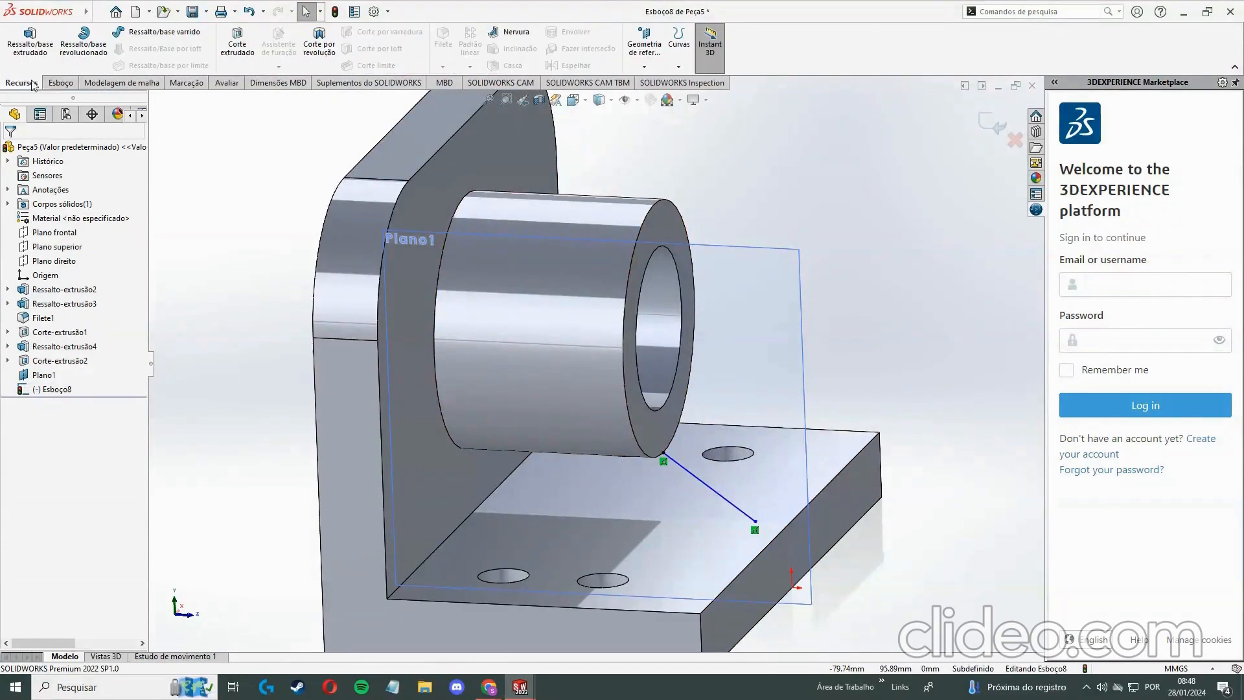
pyautogui.click(511, 32)
pyautogui.moveTo(853, 454); pyautogui.dragTo(804, 482, button='middle')
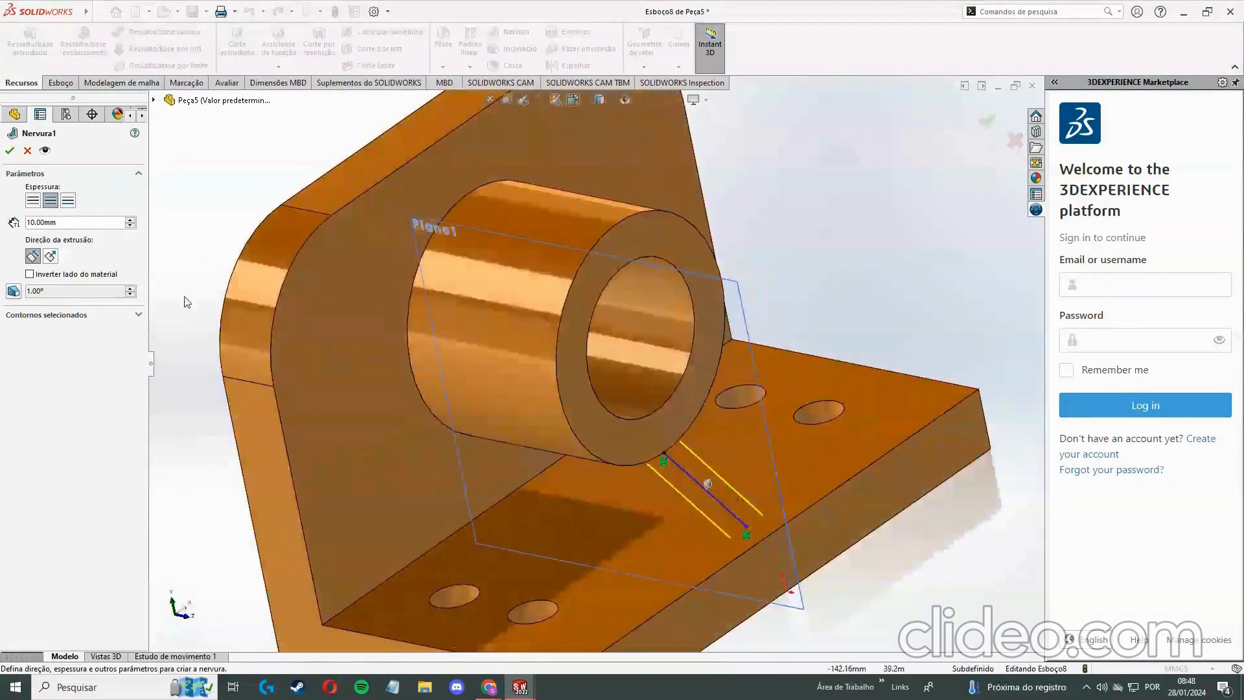
pyautogui.moveTo(711, 496); pyautogui.dragTo(763, 469, button='middle')
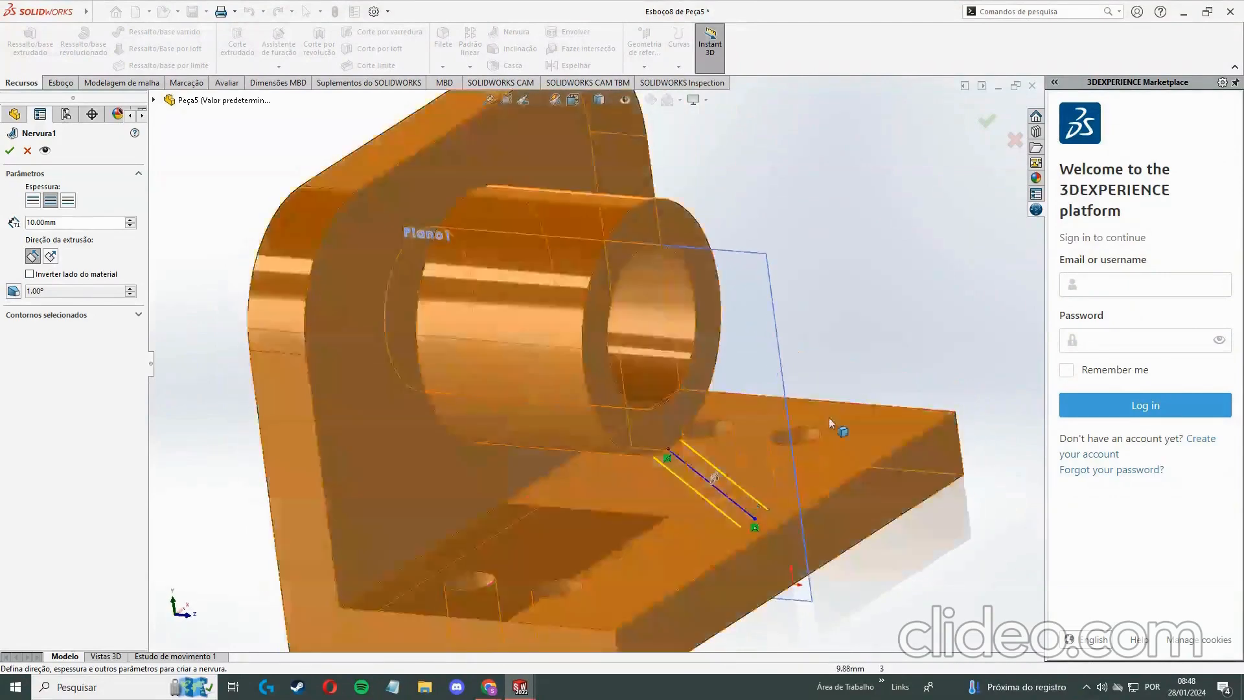
pyautogui.click(30, 274)
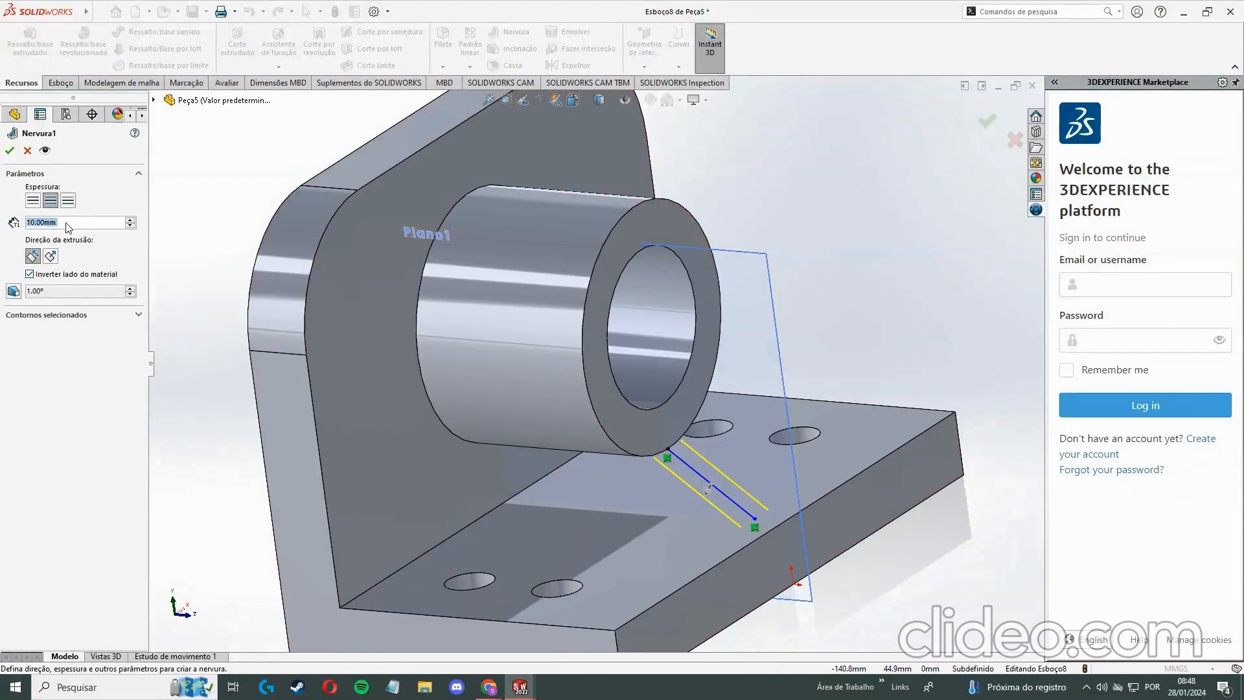
pyautogui.press('BackSpace')
pyautogui.write('12')
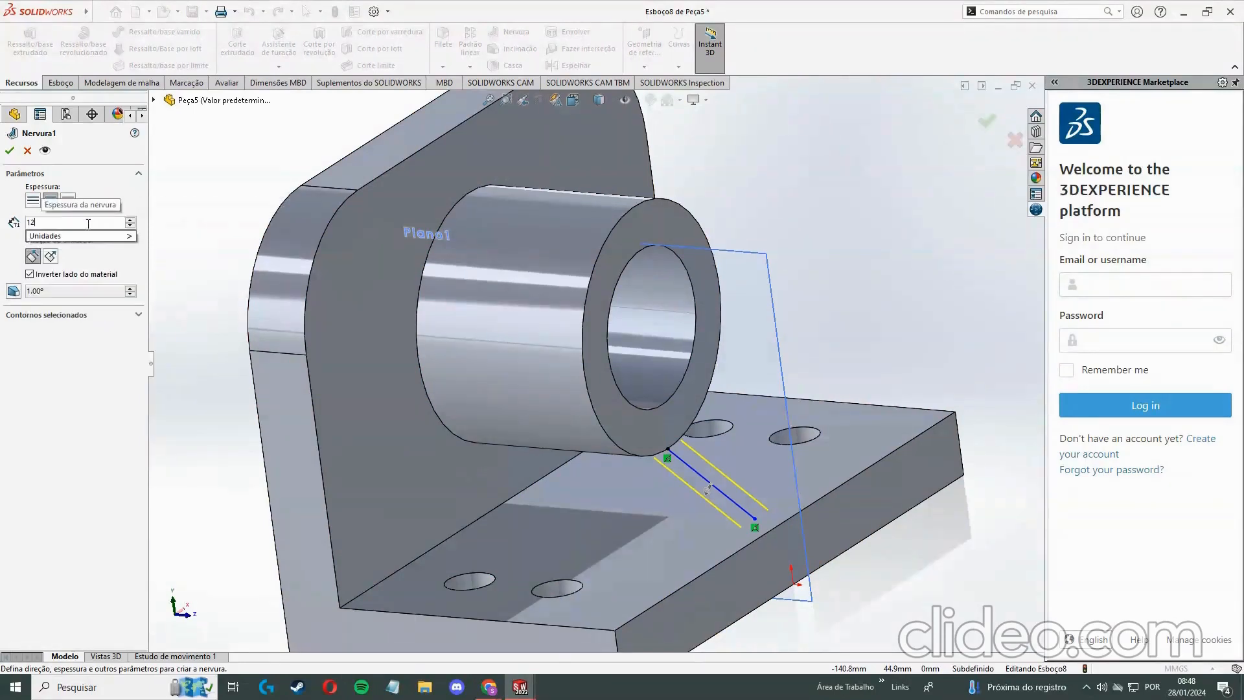
pyautogui.press('Return')
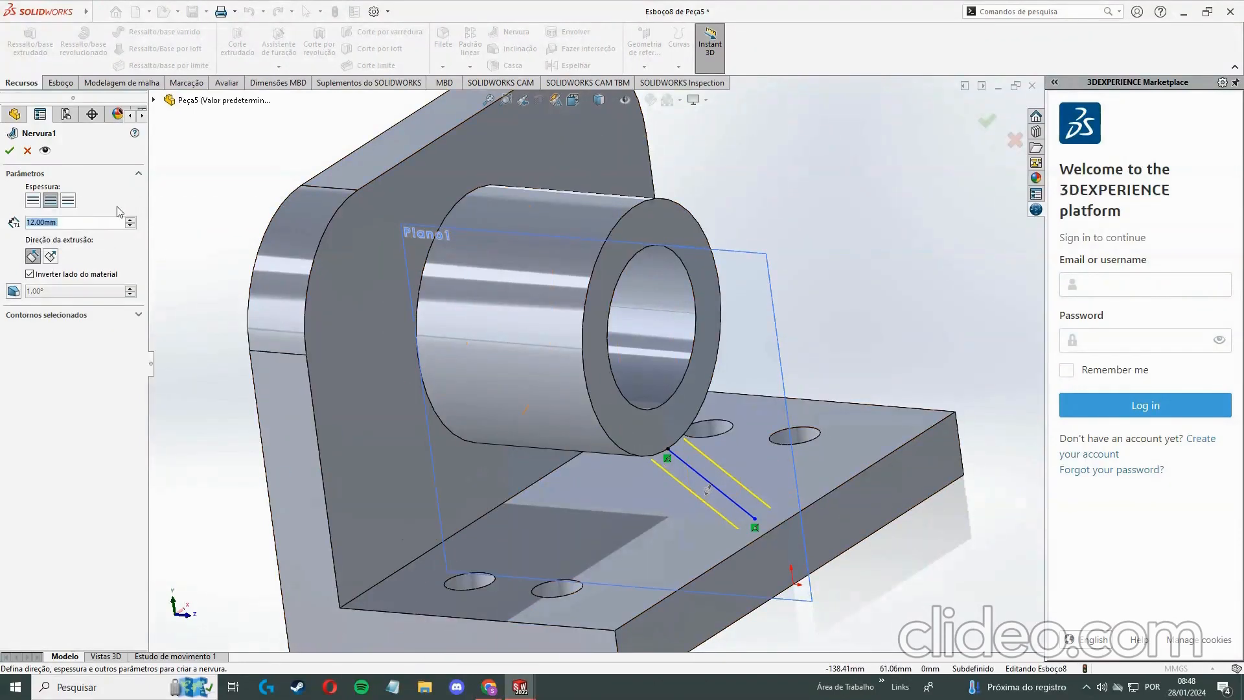
pyautogui.press('Return')
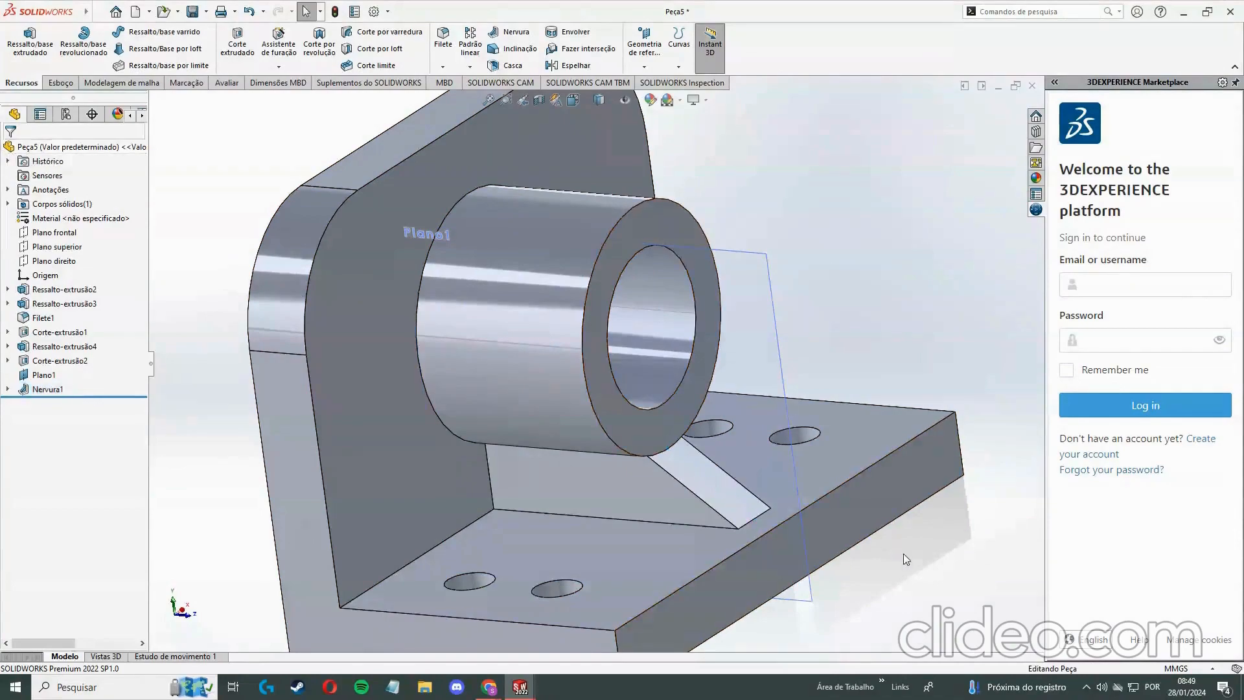
# Consult the isometric reference drawing in Chrome for the notch at the upright's top, inspect the bracket, and return to SolidWorks
pyautogui.moveTo(489, 687)
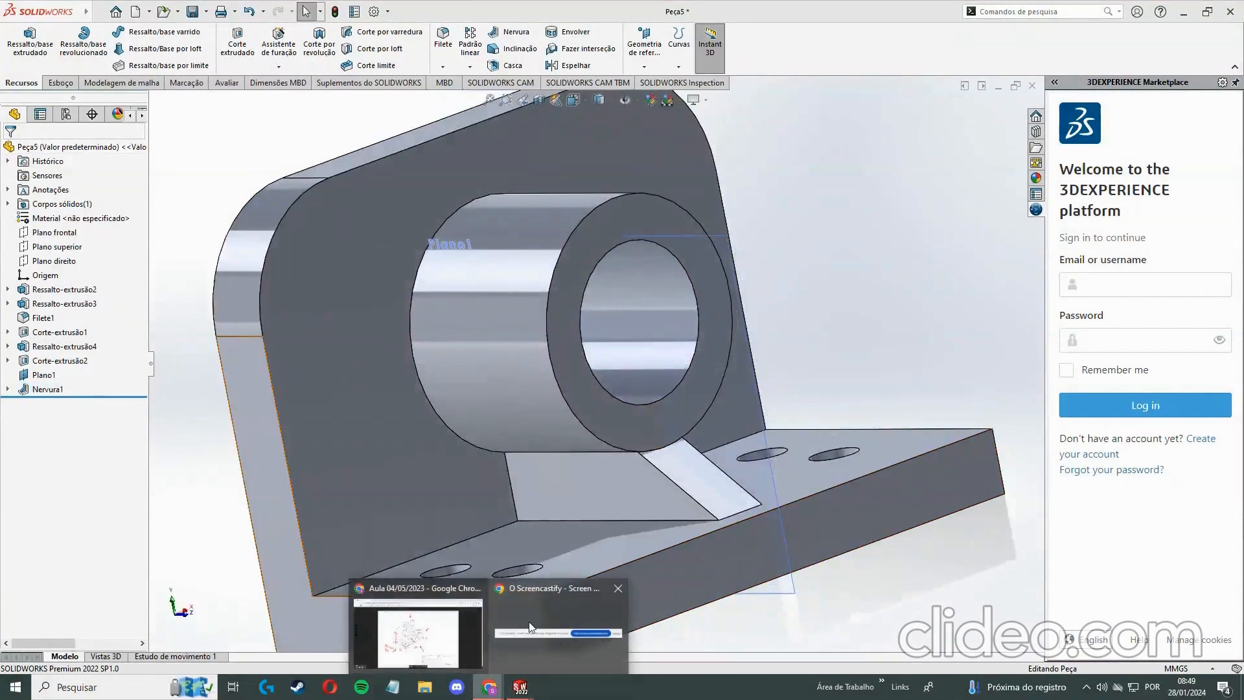
pyautogui.click(415, 648)
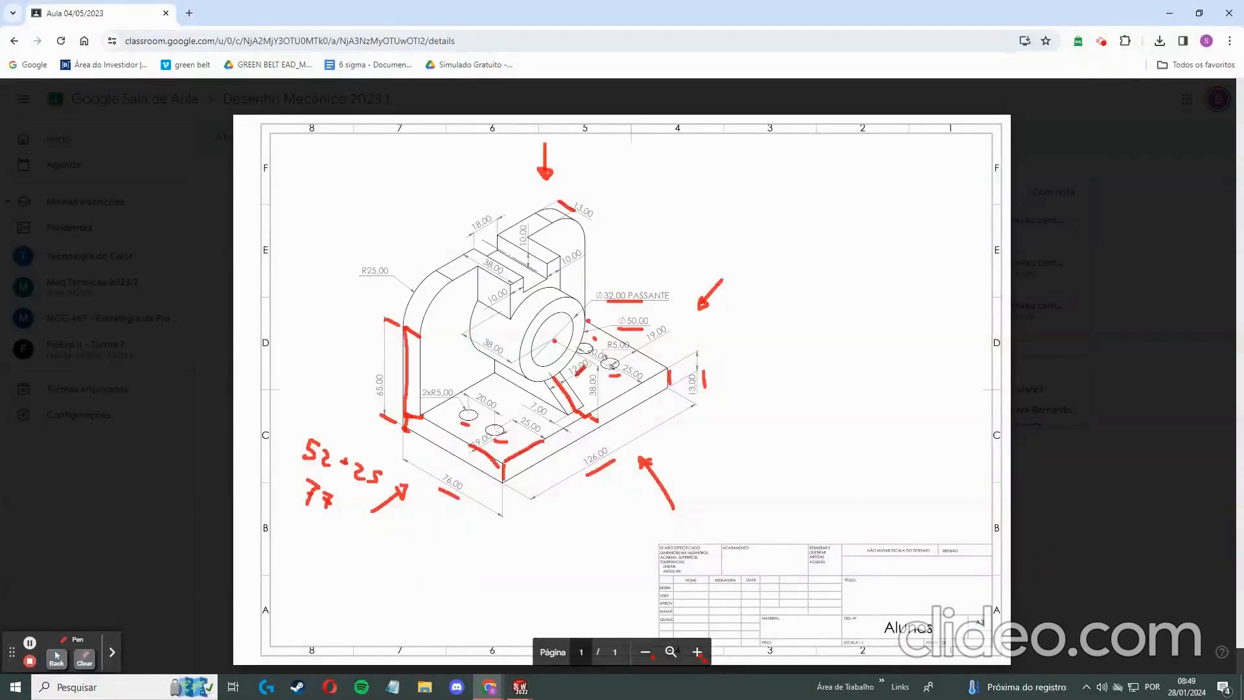
pyautogui.moveTo(520, 686)
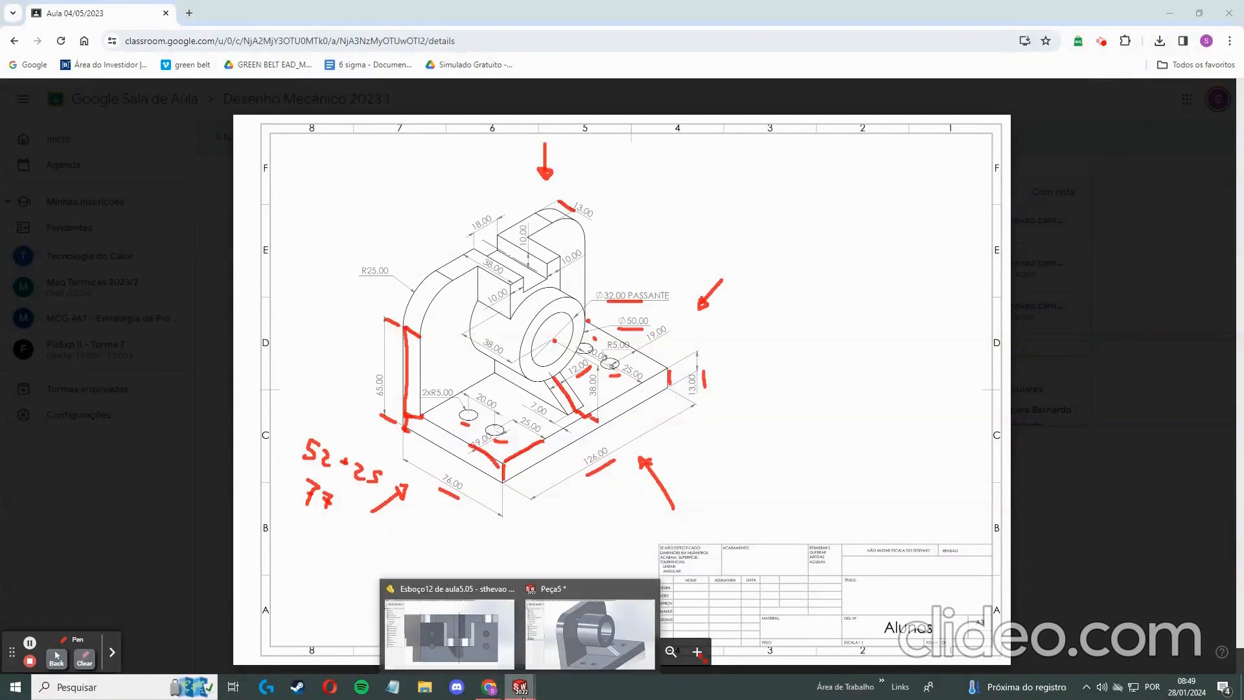
pyautogui.click(591, 625)
pyautogui.scroll(-5, 307, 301)
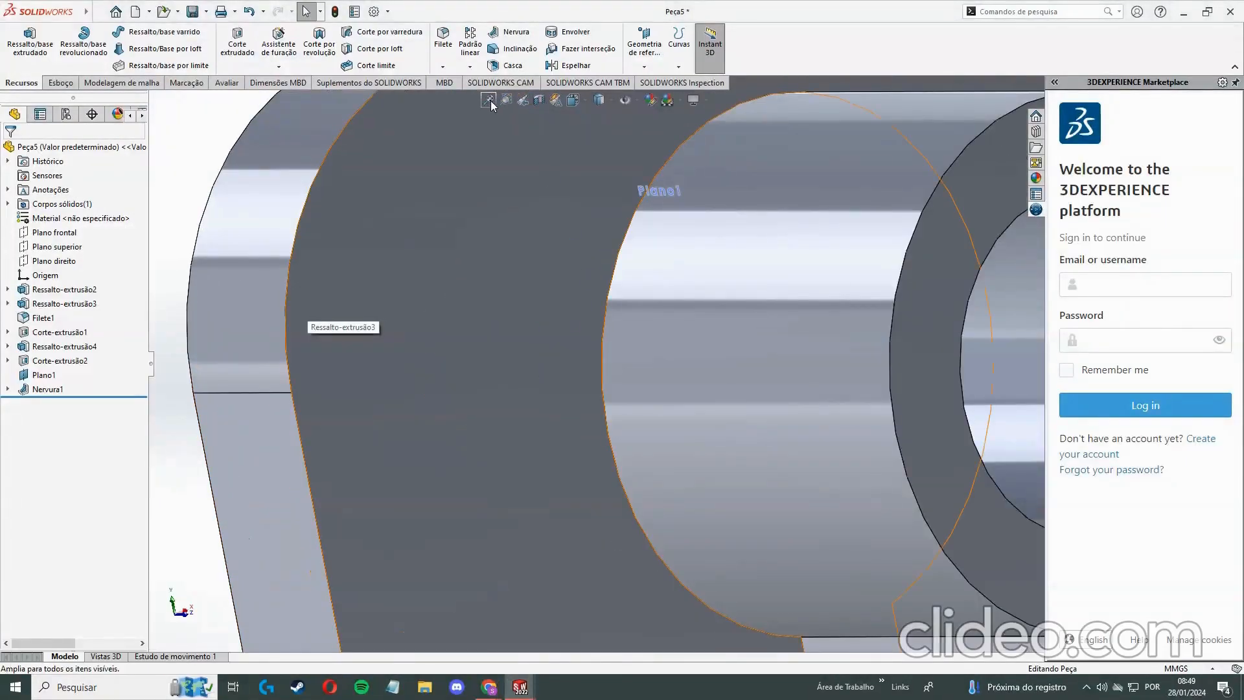
pyautogui.click(490, 100)
pyautogui.moveTo(780, 276); pyautogui.dragTo(786, 491, button='middle')
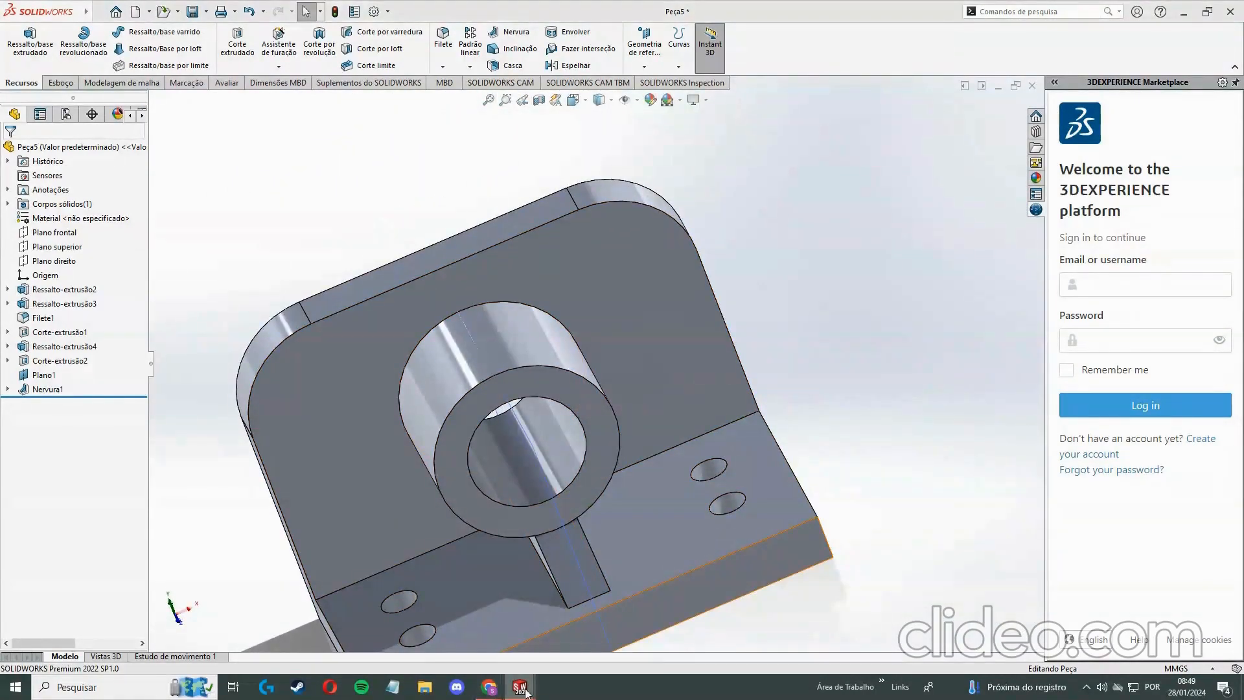
pyautogui.moveTo(490, 691)
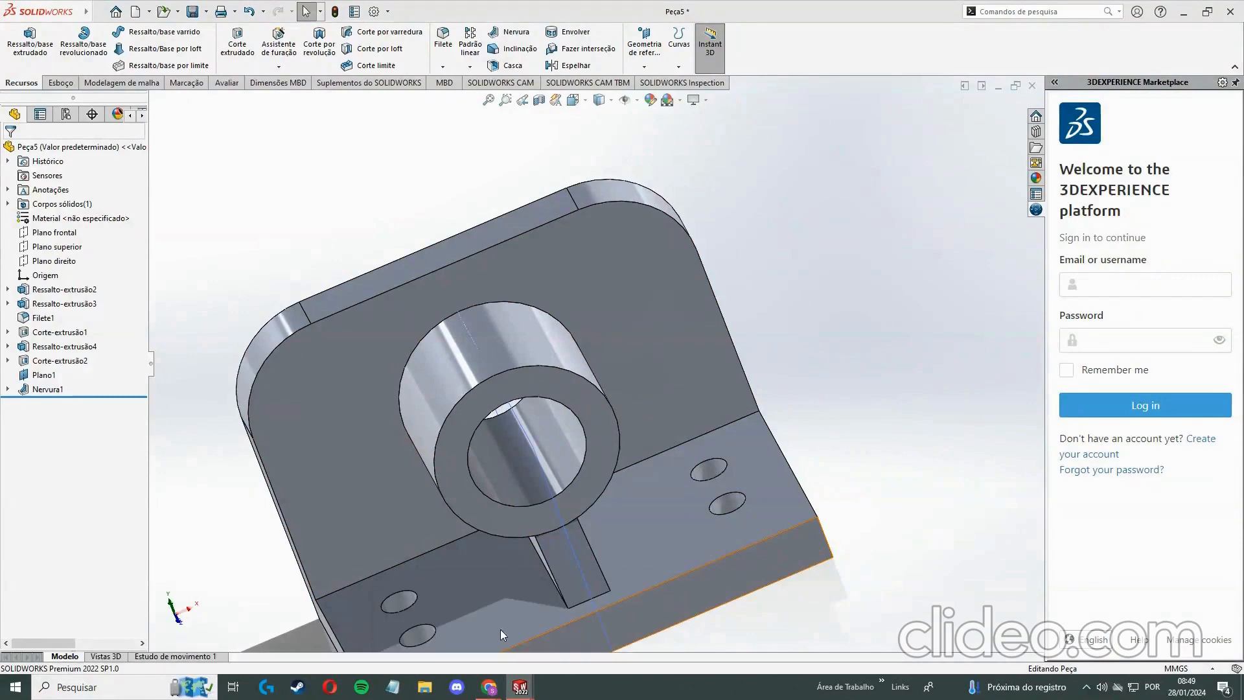
pyautogui.click(452, 633)
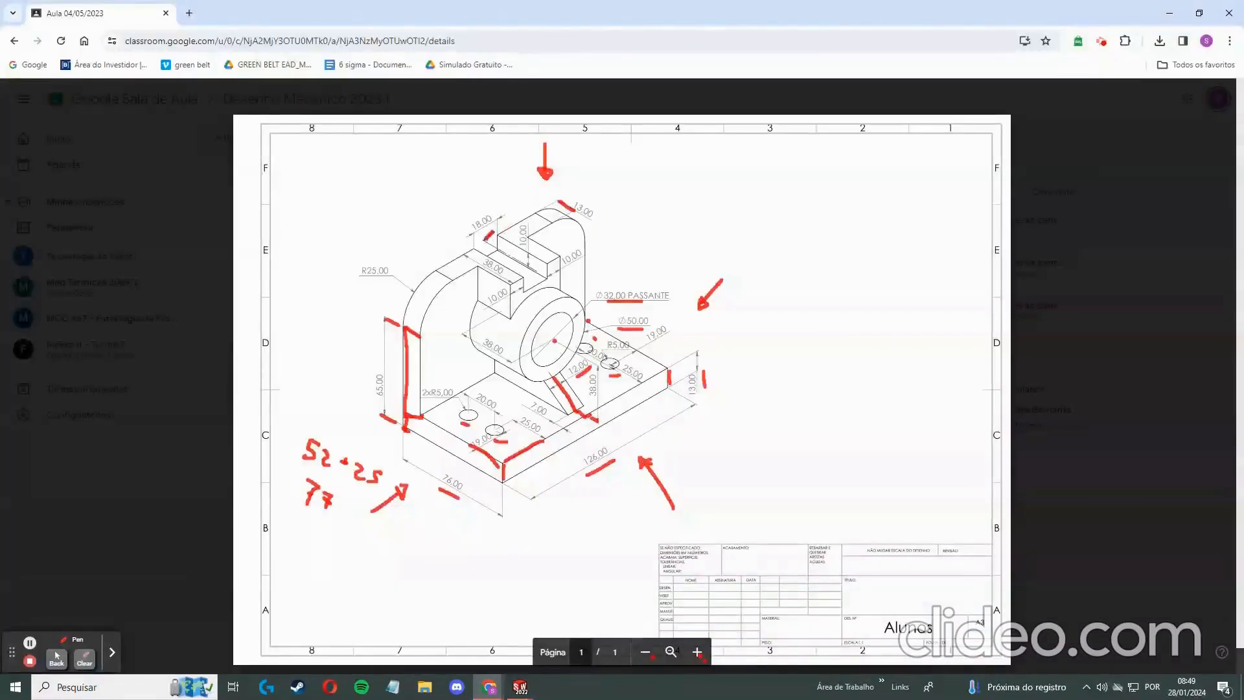
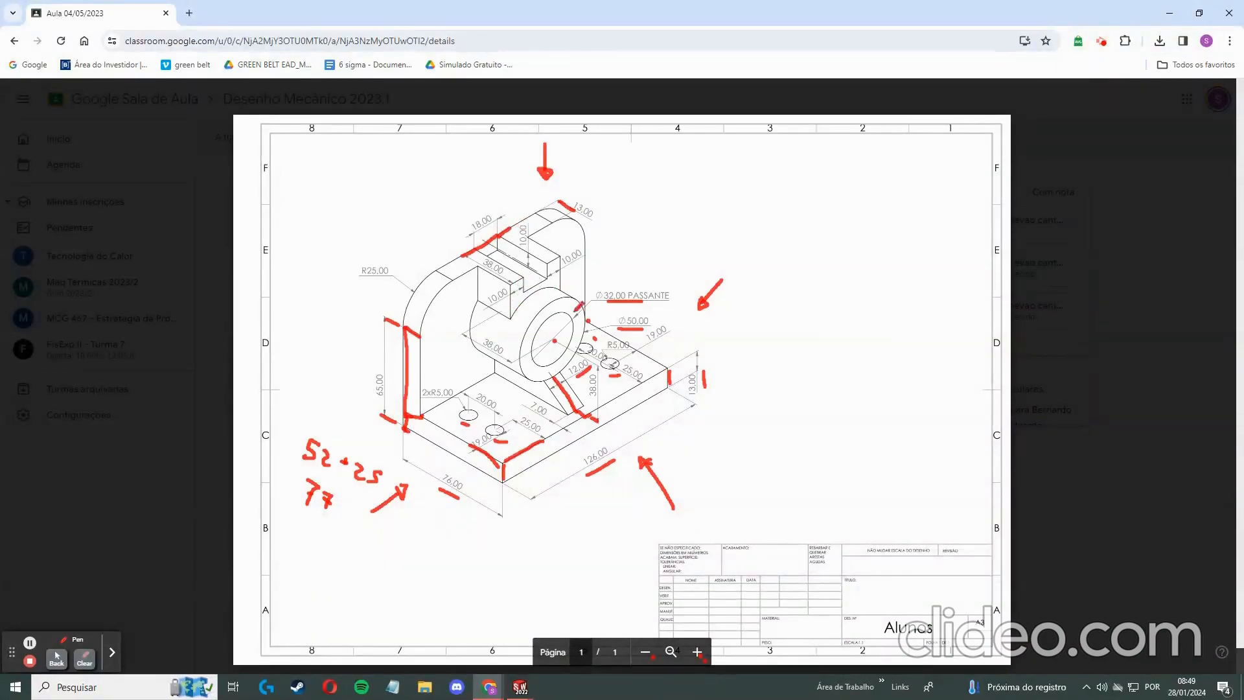
pyautogui.click(593, 622)
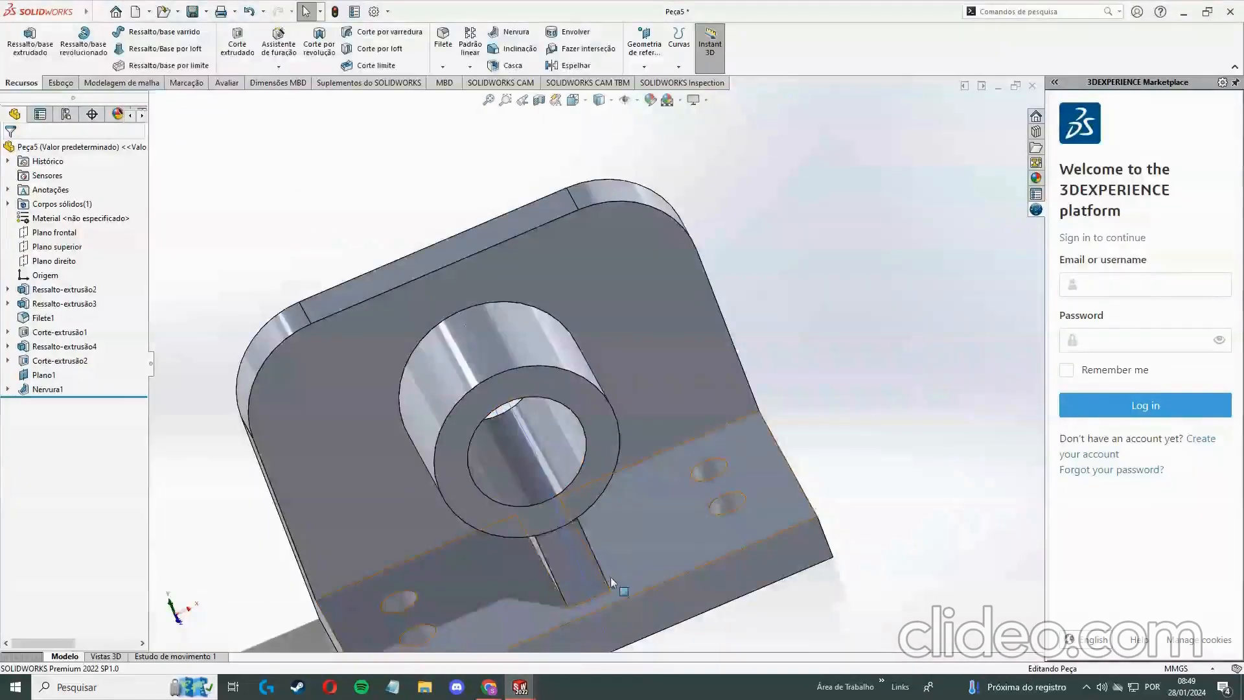
# Start a sketch on the upright's front face, on the boss side
pyautogui.click(60, 83)
pyautogui.click(19, 40)
pyautogui.click(436, 281)
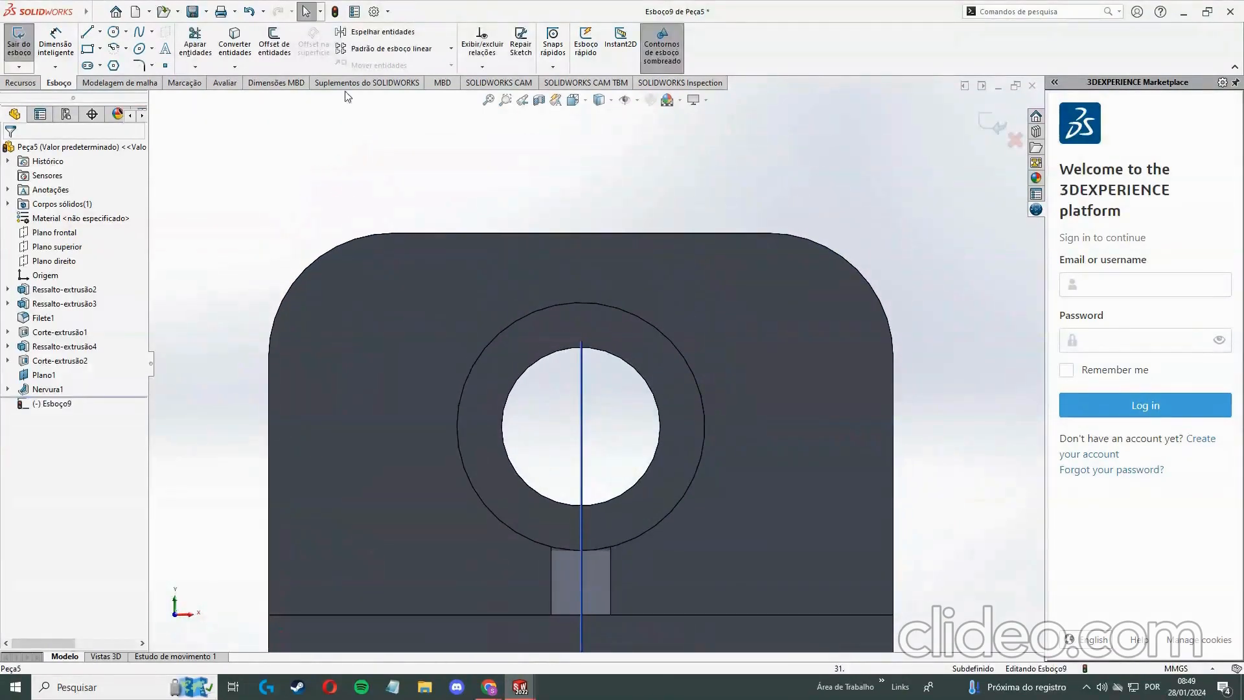
pyautogui.click(99, 32)
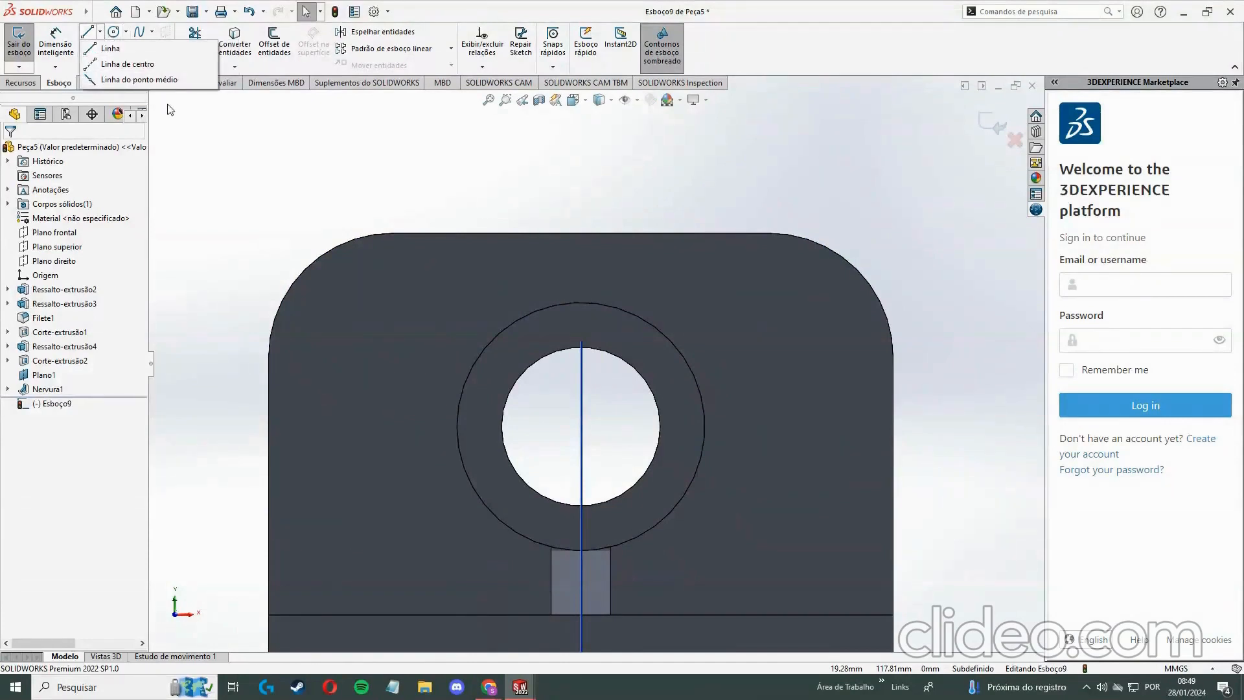
pyautogui.click(101, 49)
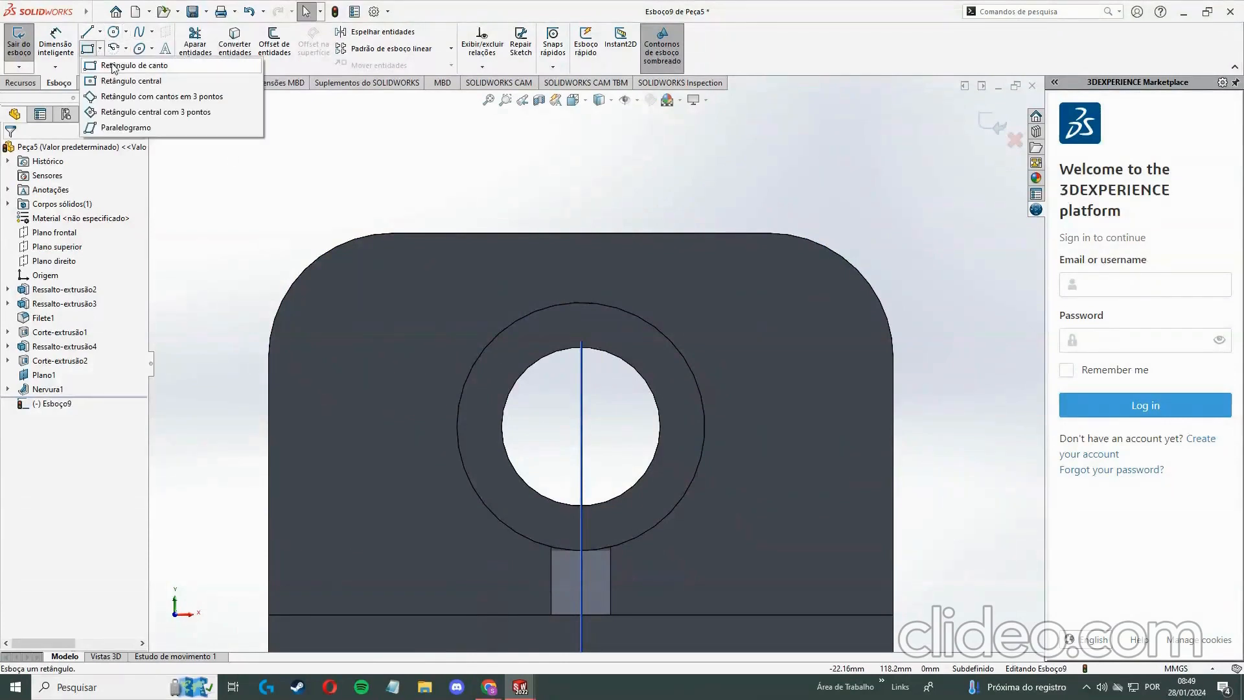
pyautogui.click(118, 59)
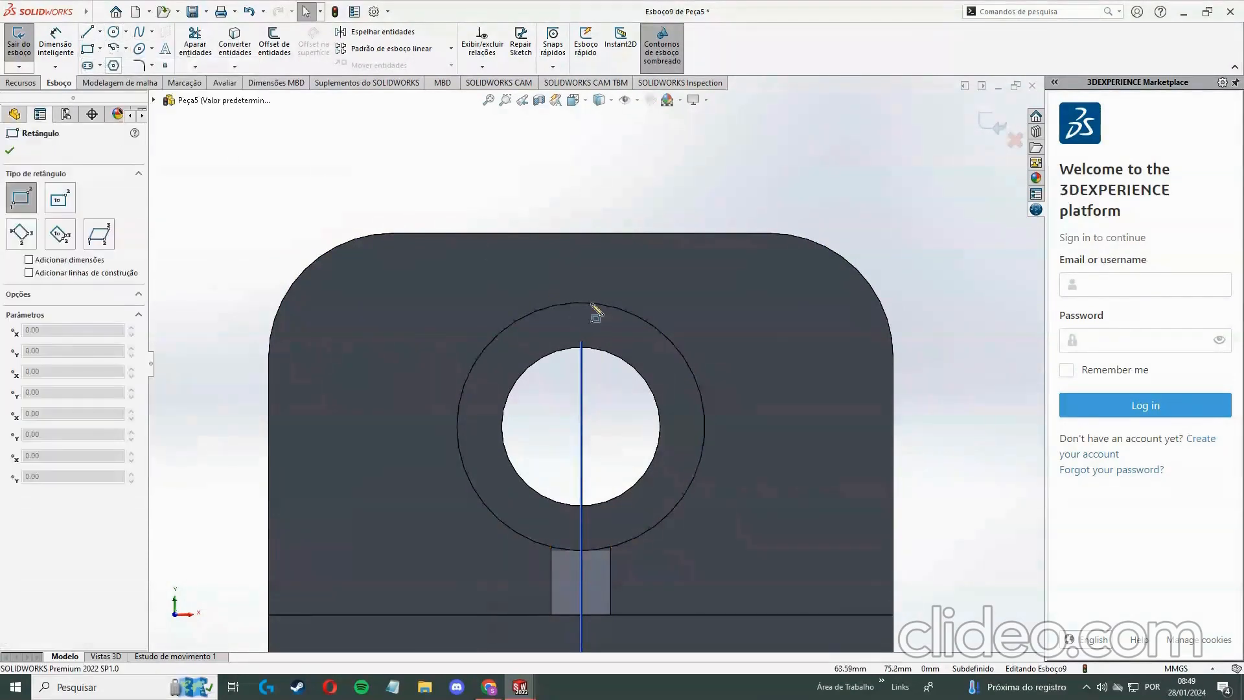
pyautogui.click(580, 233)
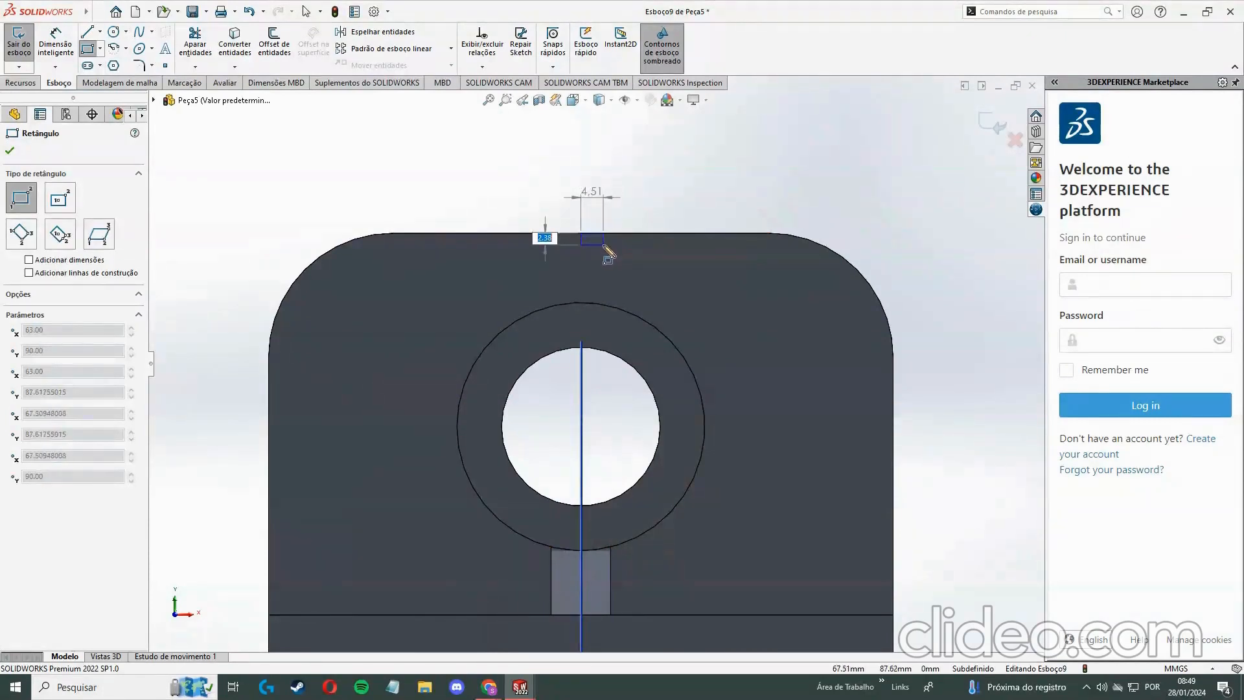
pyautogui.press('Escape')
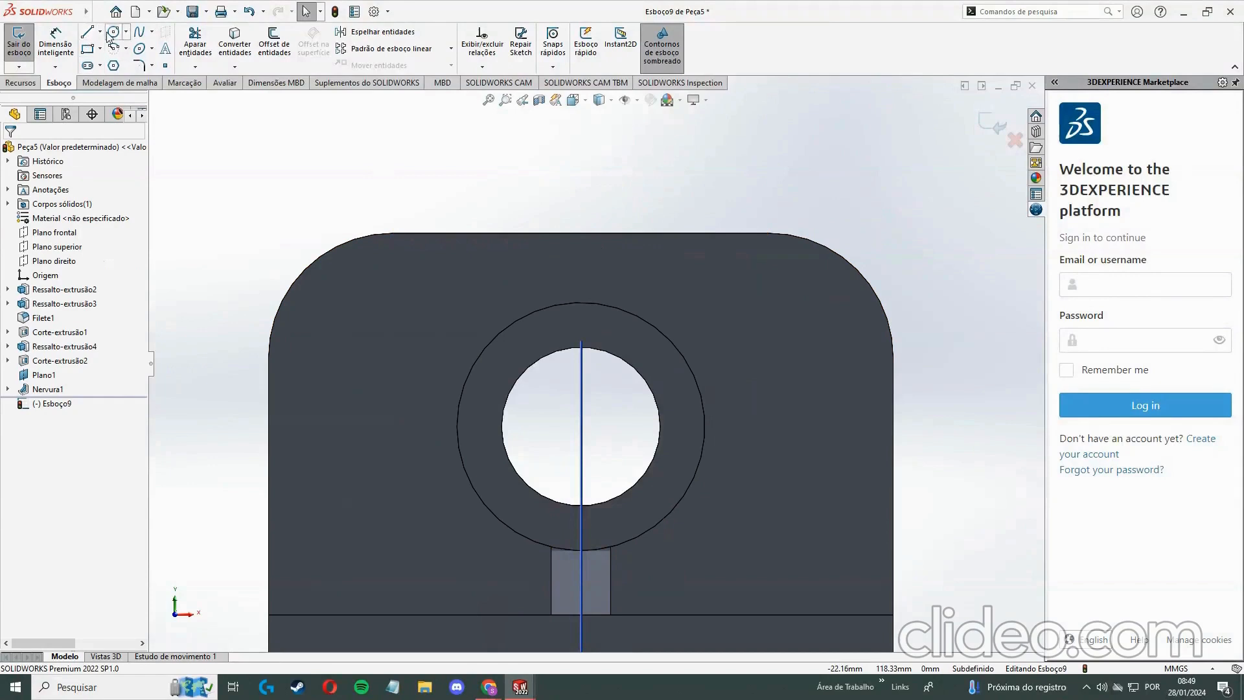
# Draw a 9 mm horizontal centerline along the upright's top edge, starting from the edge's midpoint
pyautogui.click(100, 31)
pyautogui.click(125, 31)
pyautogui.click(100, 31)
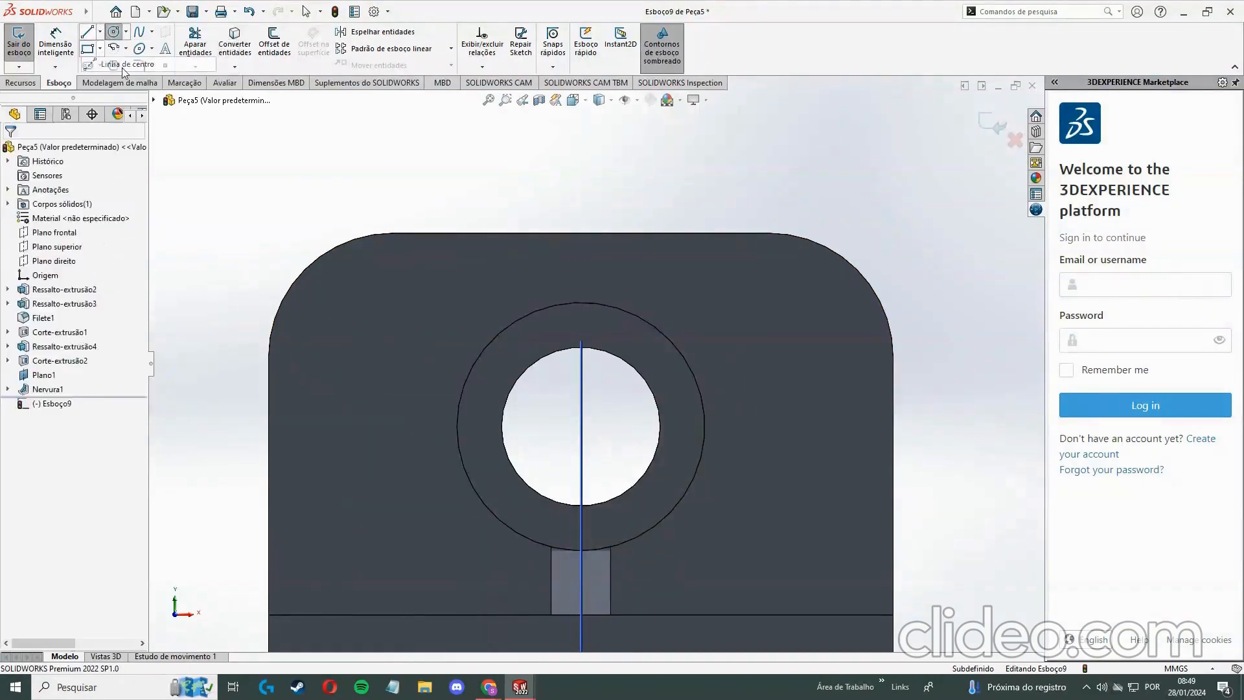
pyautogui.click(125, 65)
pyautogui.click(580, 232)
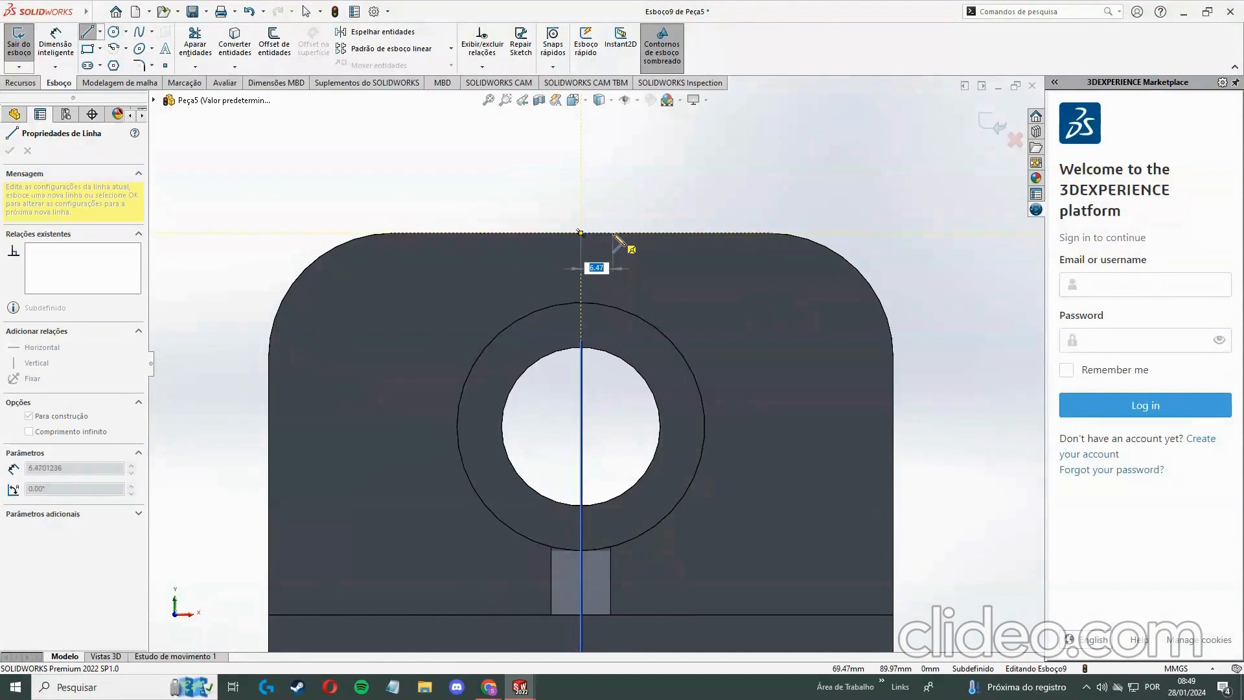
pyautogui.press('Return')
pyautogui.press('Escape')
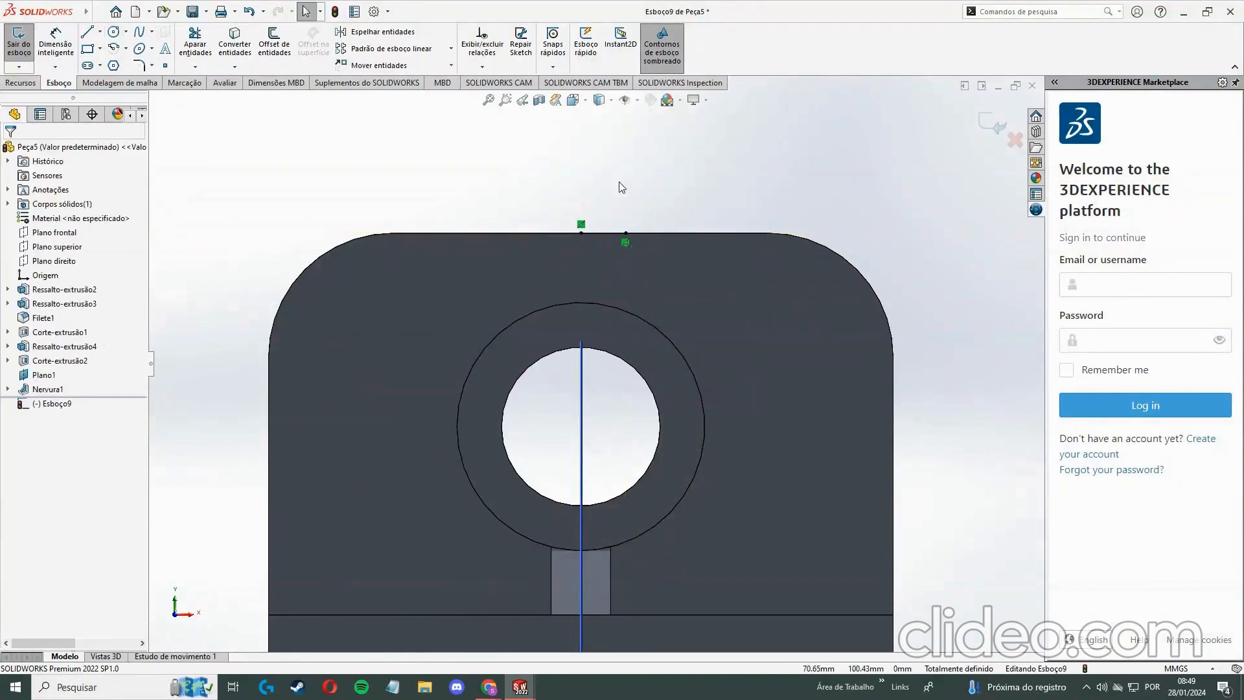
# Sketch a corner rectangle 18 mm wide and 10 mm high, downward from the centerline's end and across the upright's middle
pyautogui.keyDown('ctrl'); pyautogui.moveTo(622, 188); pyautogui.dragTo(615, 215, button='middle'); pyautogui.keyUp('ctrl')
pyautogui.click(101, 48)
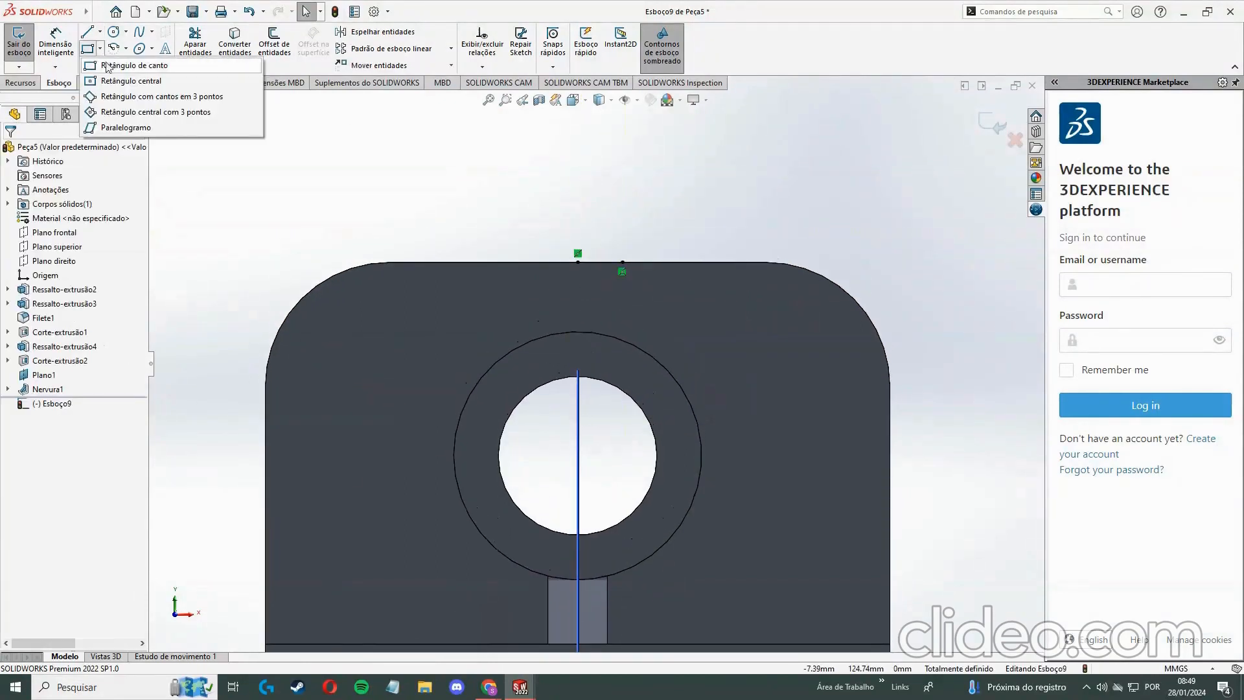
pyautogui.click(130, 49)
pyautogui.click(622, 262)
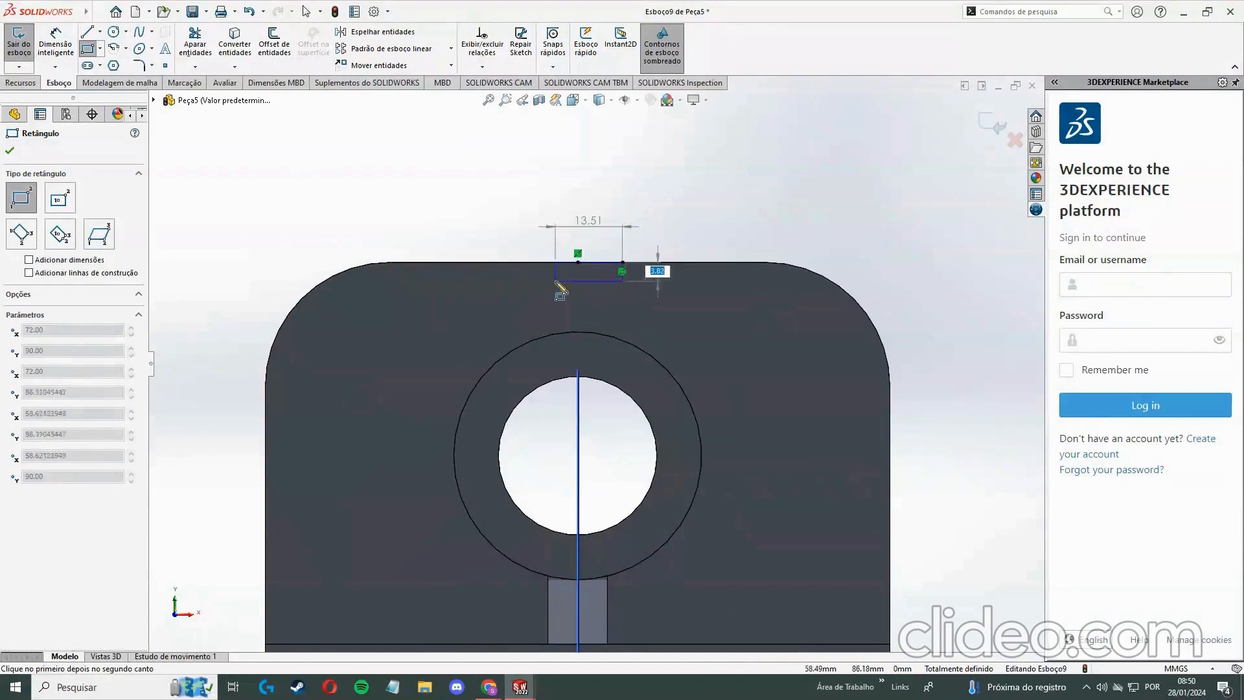
pyautogui.write('10')
pyautogui.press('Tab')
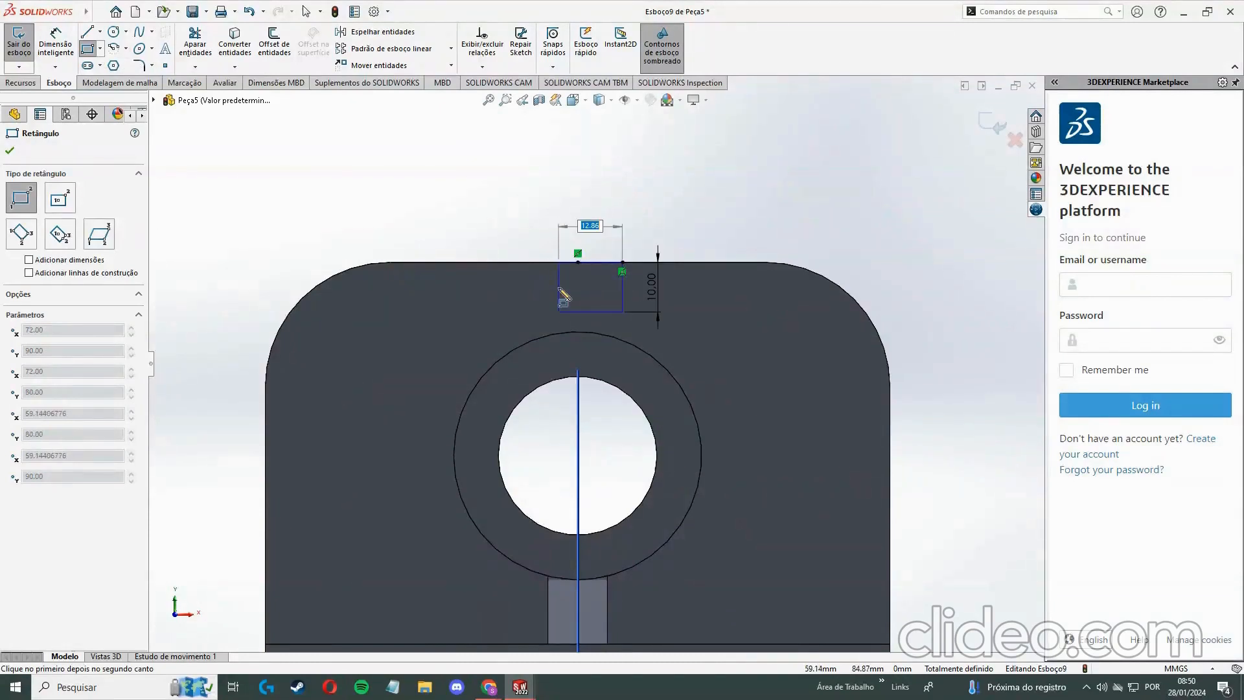
pyautogui.write('18')
pyautogui.press('Return')
pyautogui.click(623, 206)
pyautogui.moveTo(700, 328); pyautogui.dragTo(721, 291, button='middle')
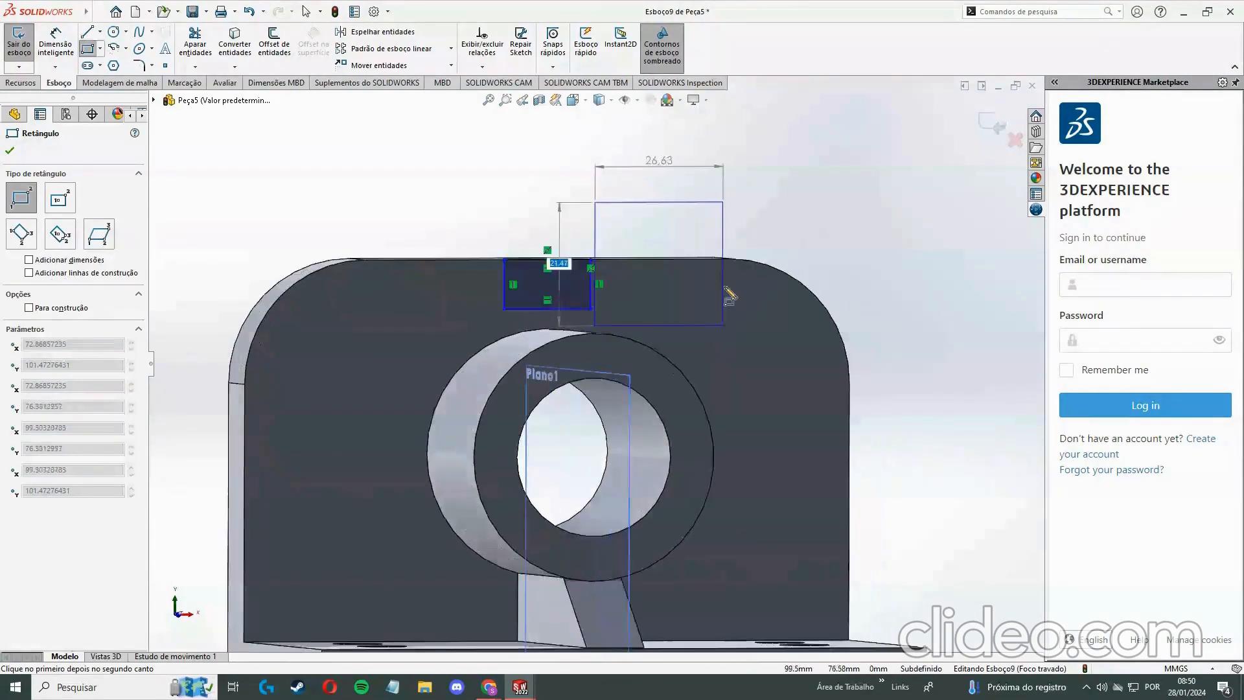
# Leave the rectangle tool, consult the reference drawing in Chrome for the block around the notch, and return to SolidWorks
pyautogui.press('Escape')
pyautogui.moveTo(488, 686)
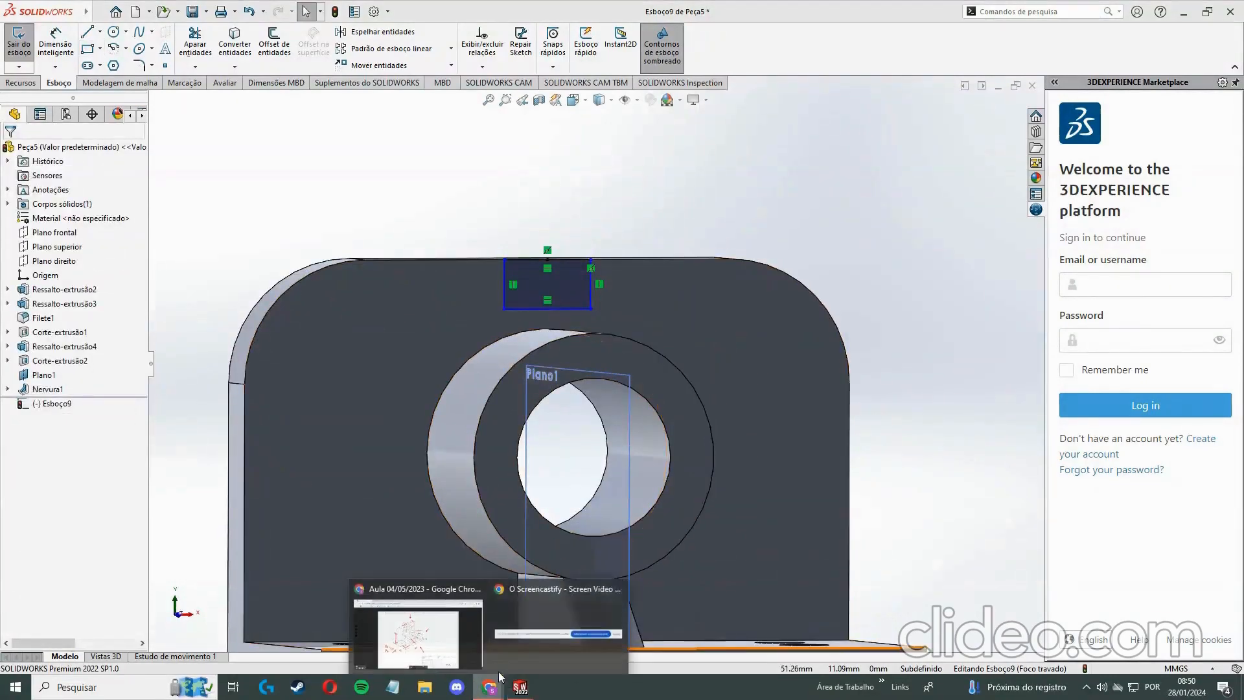
pyautogui.click(479, 631)
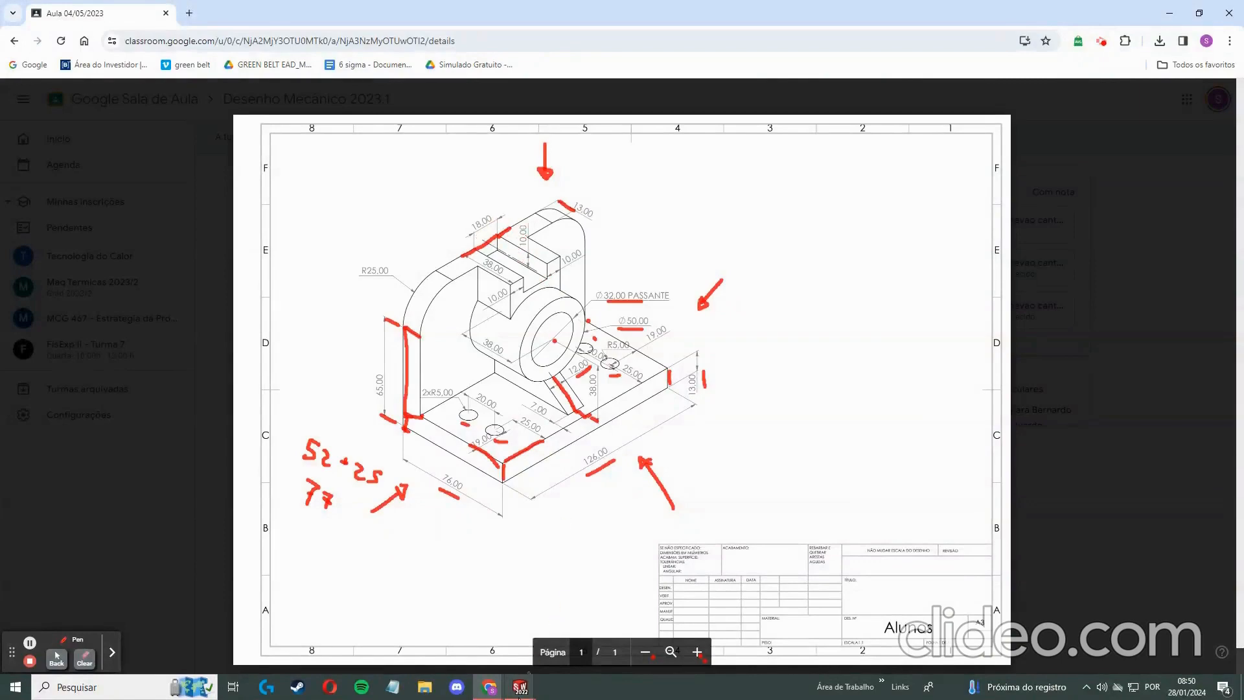
pyautogui.moveTo(517, 689)
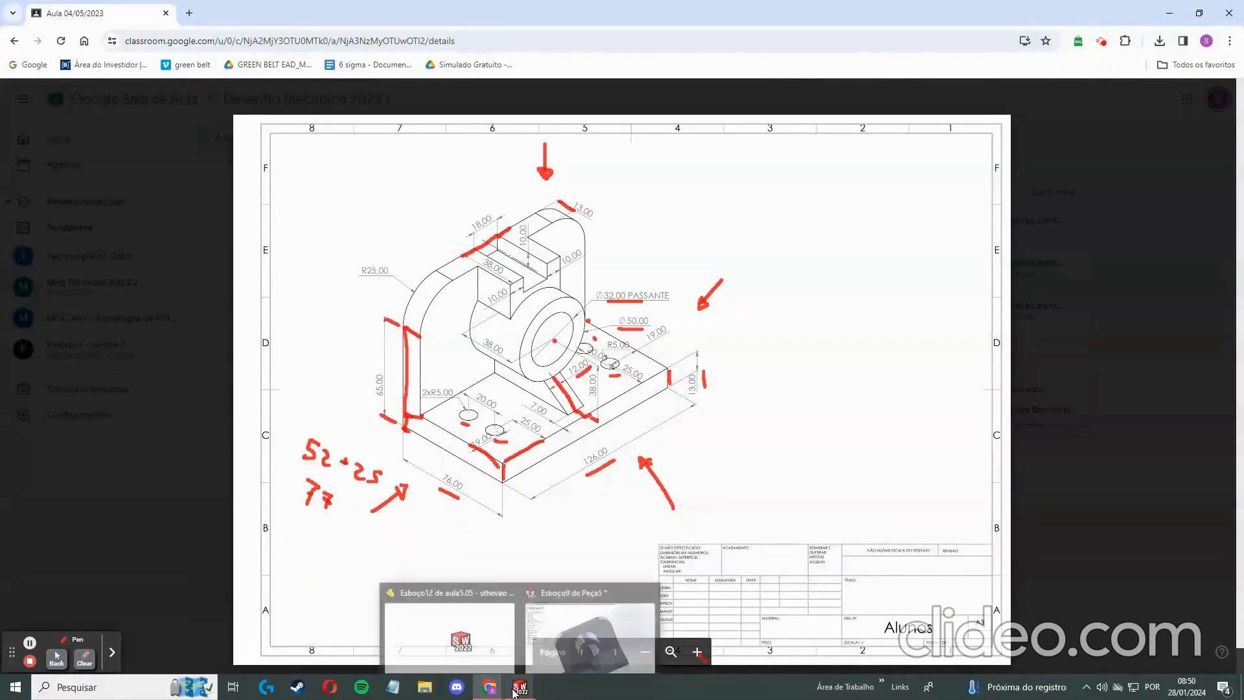
pyautogui.click(561, 642)
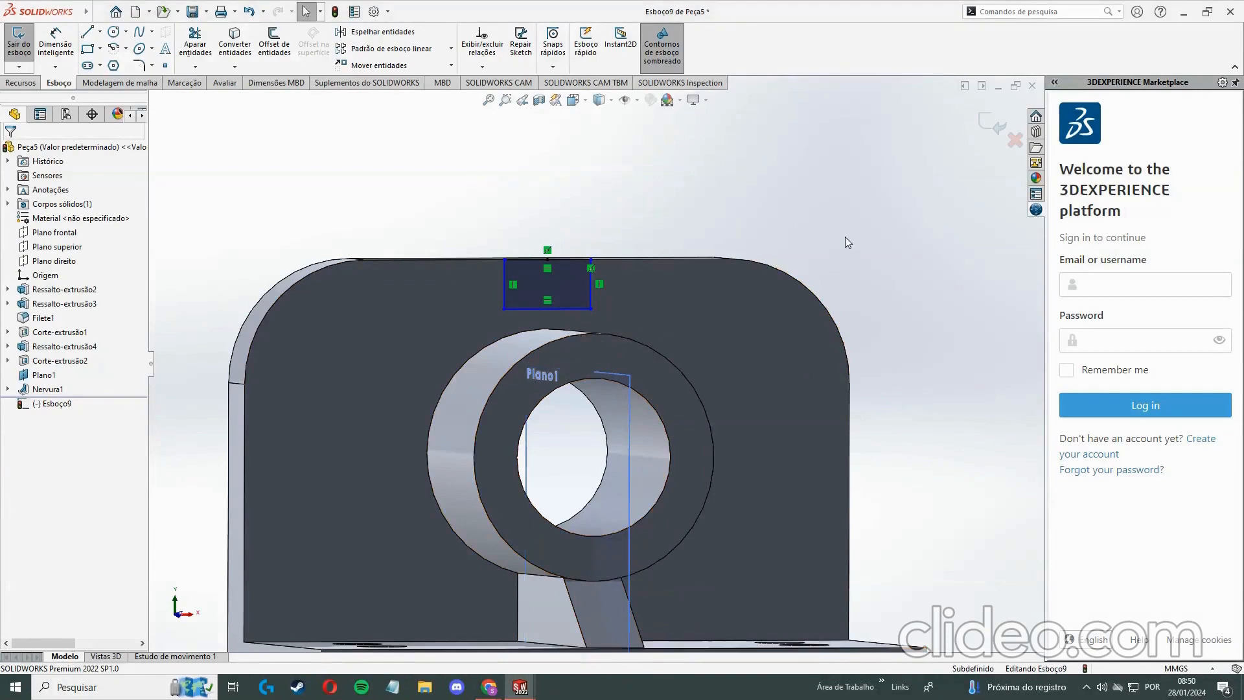
# From the rectangle's upper-left corner, sketch a line about 10 mm outward along the top edge, continuing vertically down to the boss's circle
pyautogui.keyDown('ctrl'); pyautogui.moveTo(838, 239); pyautogui.dragTo(803, 290, button='middle'); pyautogui.keyUp('ctrl')
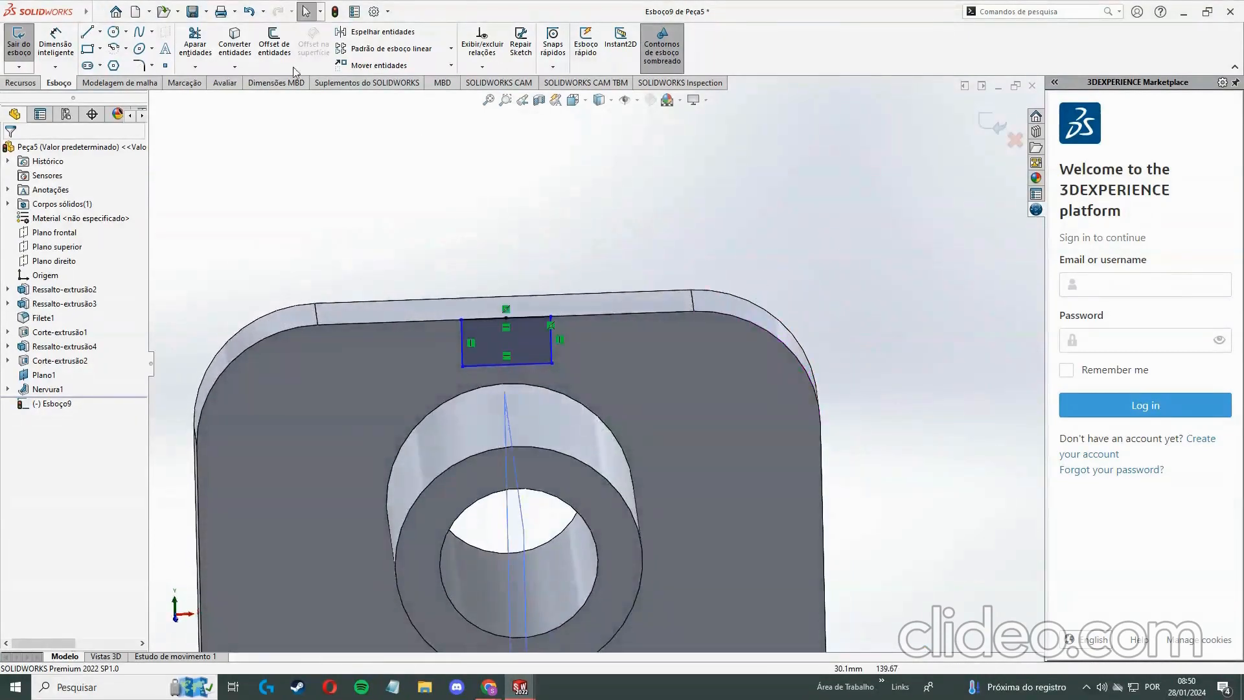
pyautogui.click(100, 31)
pyautogui.click(111, 48)
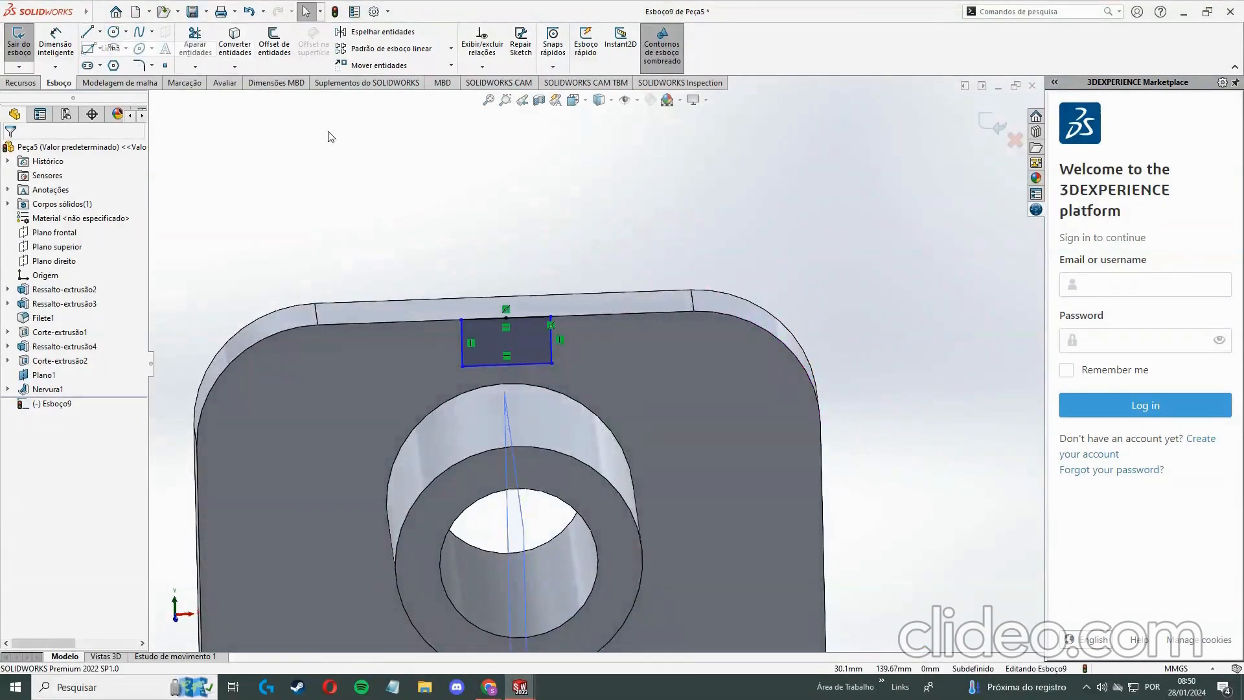
pyautogui.click(460, 320)
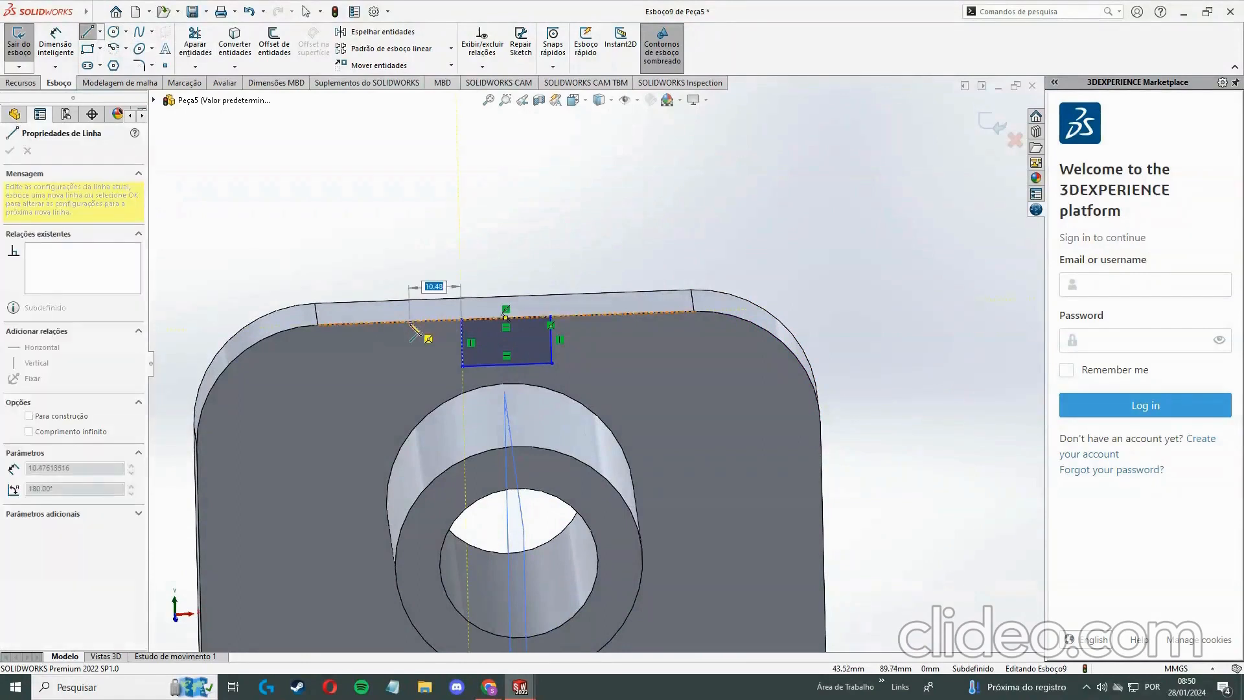
pyautogui.click(411, 322)
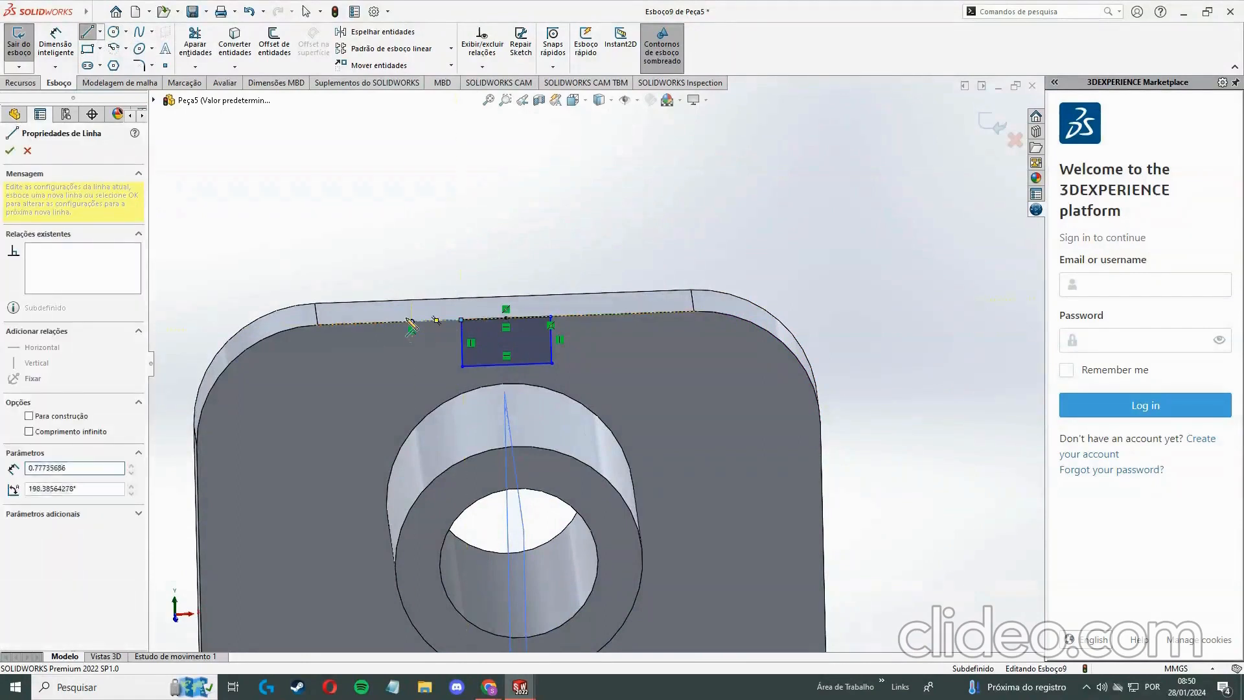
pyautogui.click(416, 430)
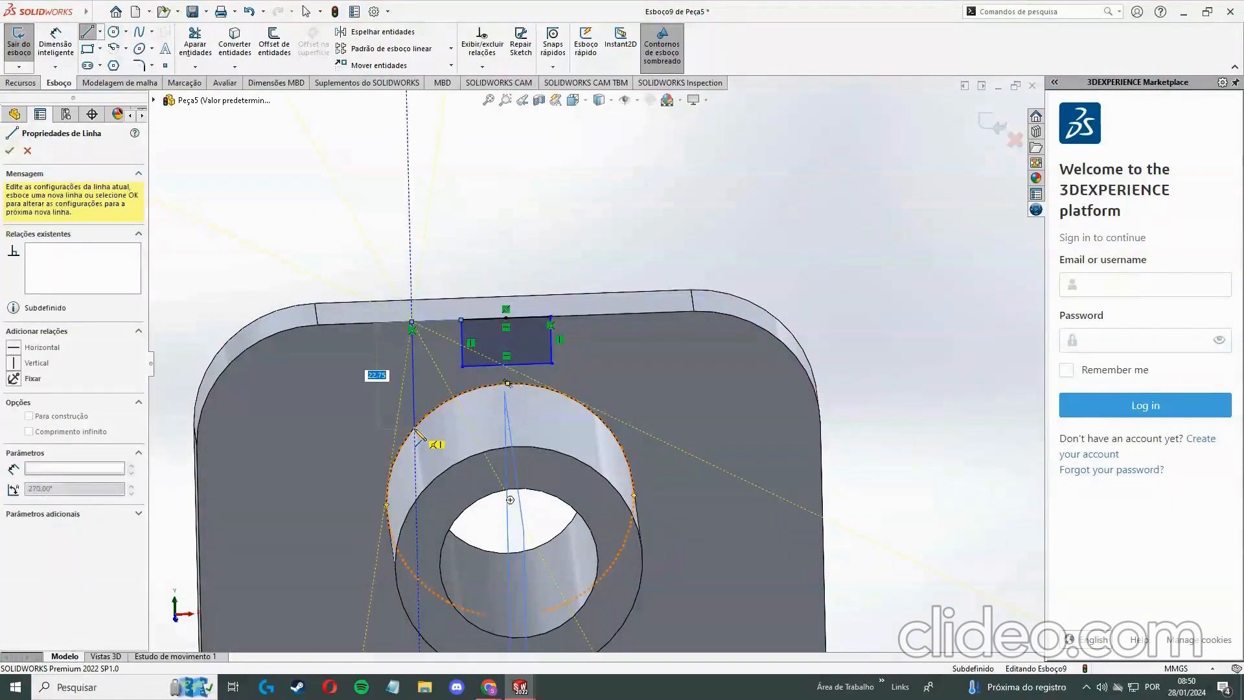
pyautogui.press('Escape')
# From the rectangle's upper-right corner, sketch a line about 10 mm outward along the top edge, continuing vertically down to the boss's circle
pyautogui.click(87, 31)
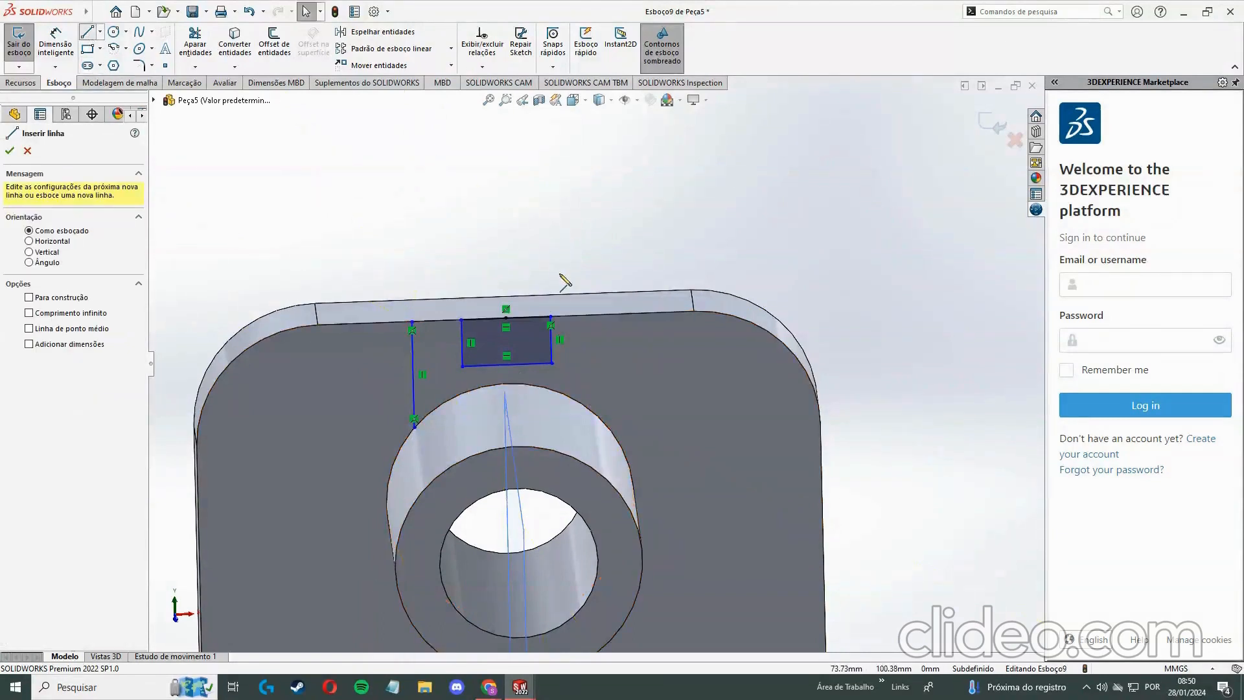
pyautogui.click(551, 317)
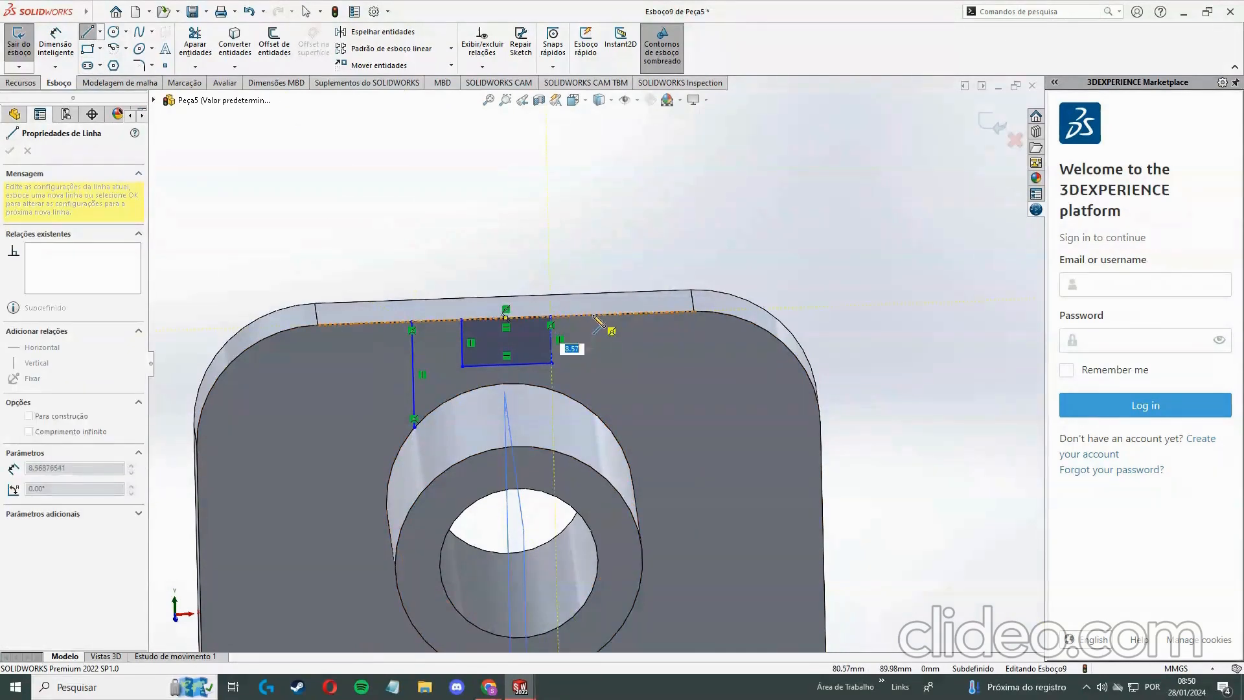
pyautogui.click(600, 319)
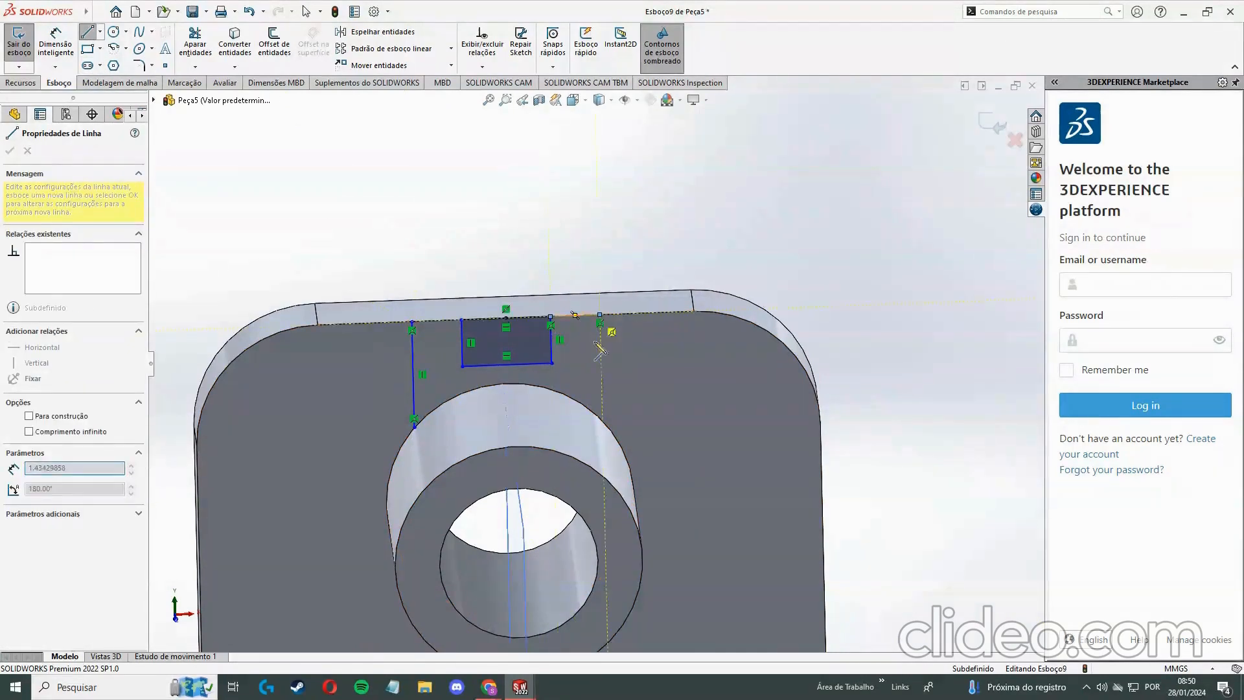
pyautogui.click(603, 412)
pyautogui.press('Escape')
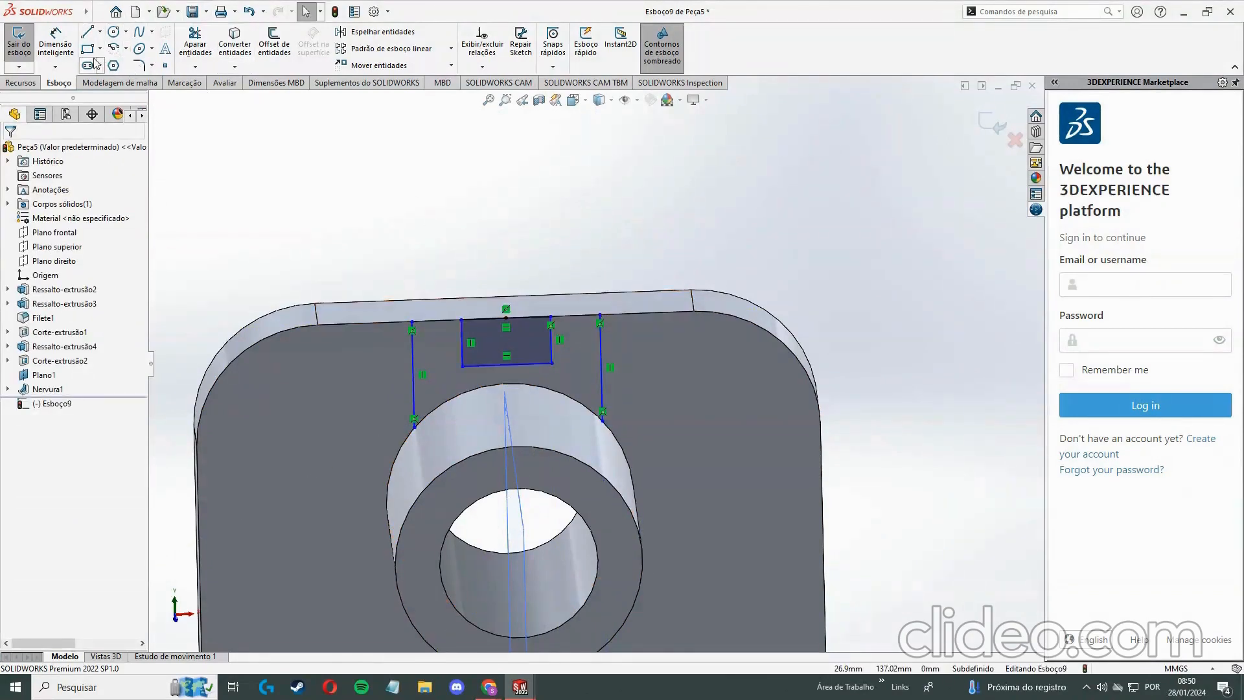
# Cut the rectangular region through the upright with a through-all (Passante) Extruded Cut
pyautogui.click(22, 83)
pyautogui.click(237, 42)
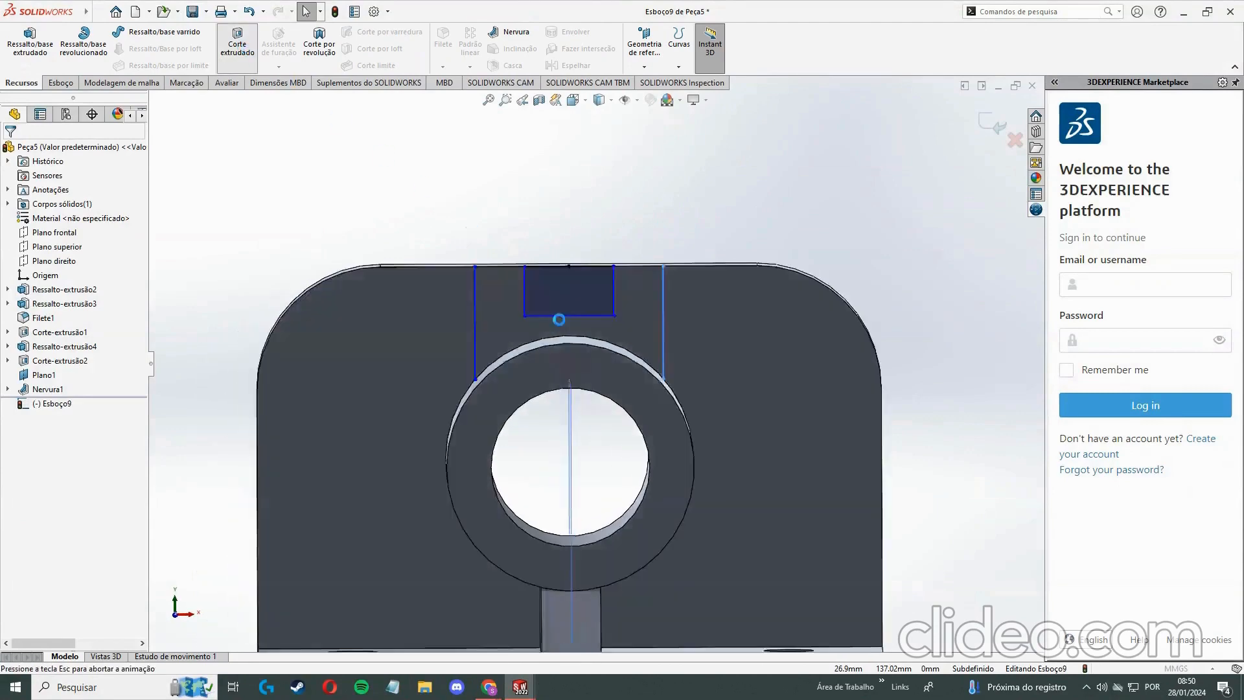
pyautogui.click(559, 285)
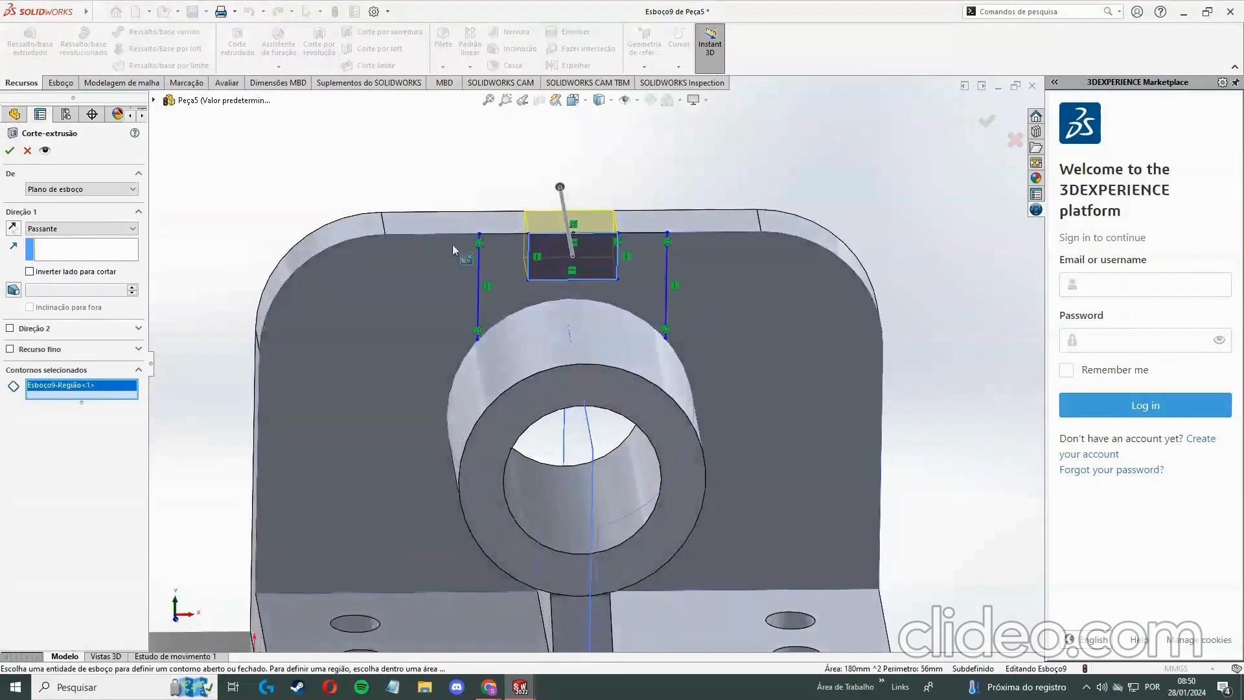
pyautogui.press('Return')
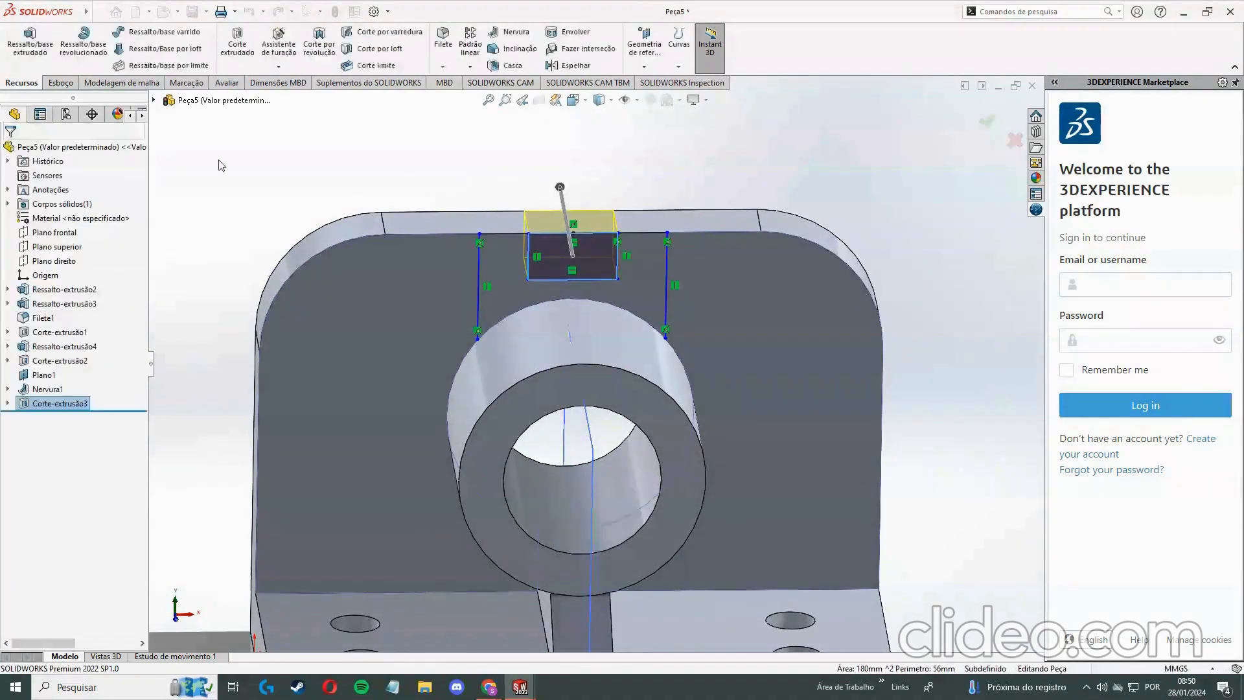
# Start a Boss Extrude with a new sketch on the upright's front face
pyautogui.click(60, 82)
pyautogui.click(21, 83)
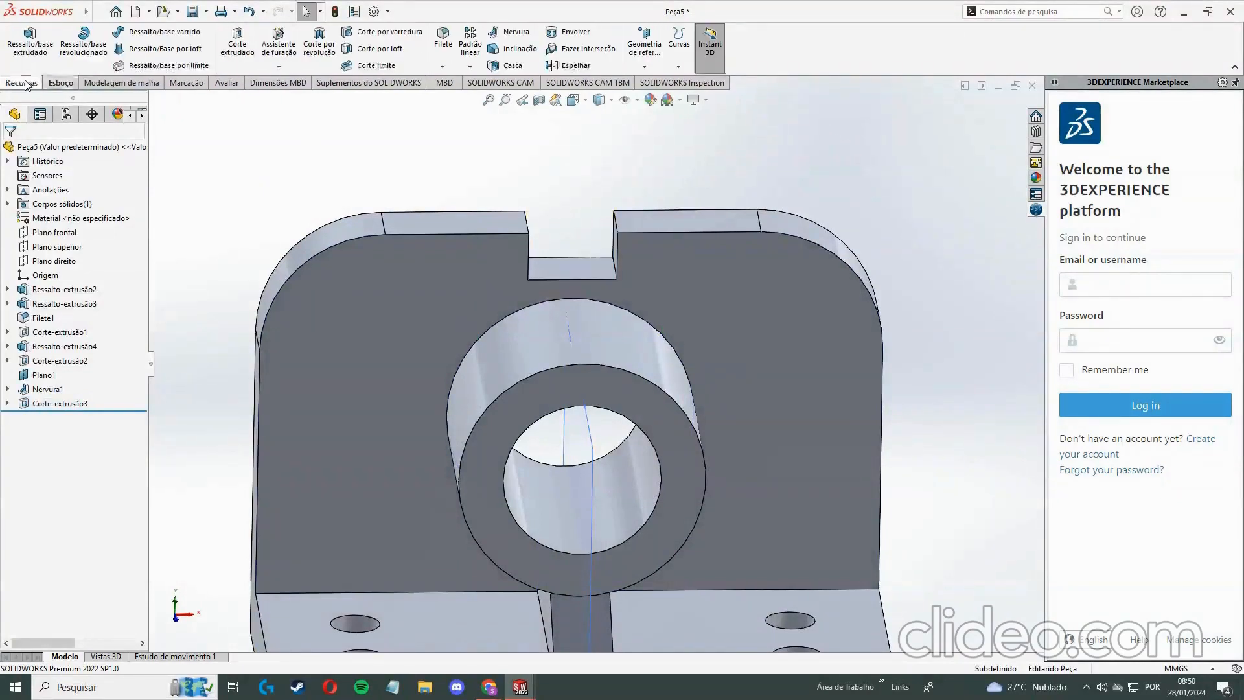
pyautogui.click(30, 38)
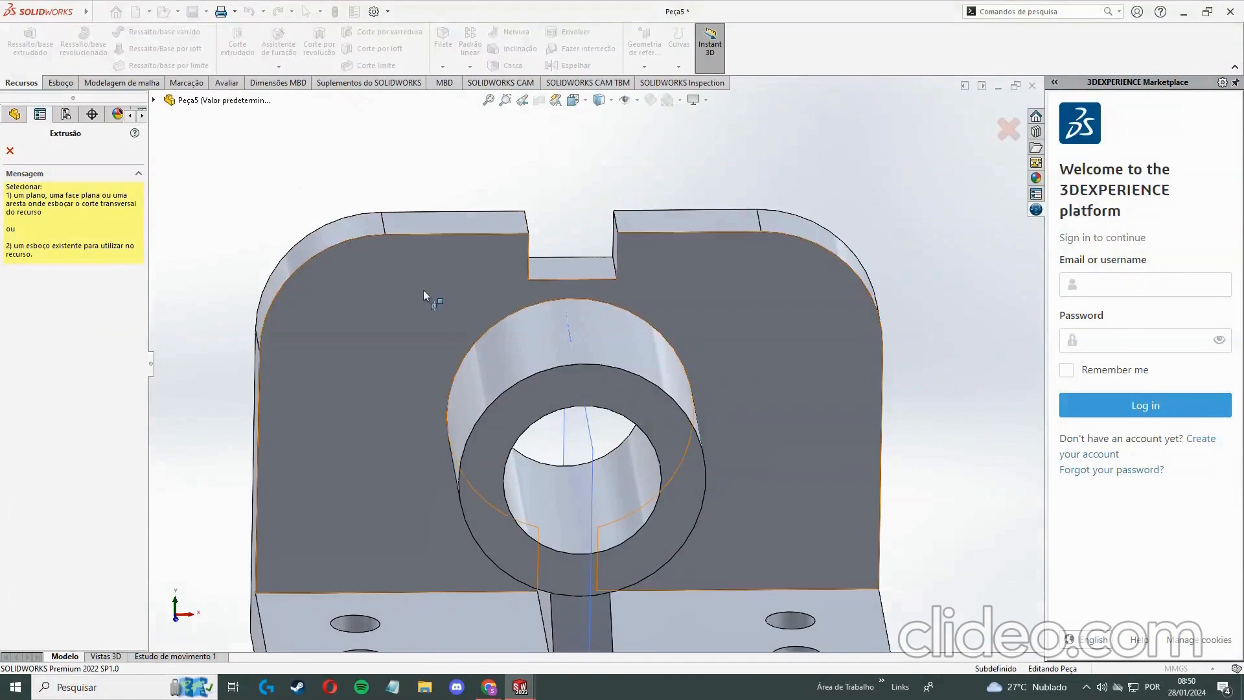
pyautogui.click(460, 290)
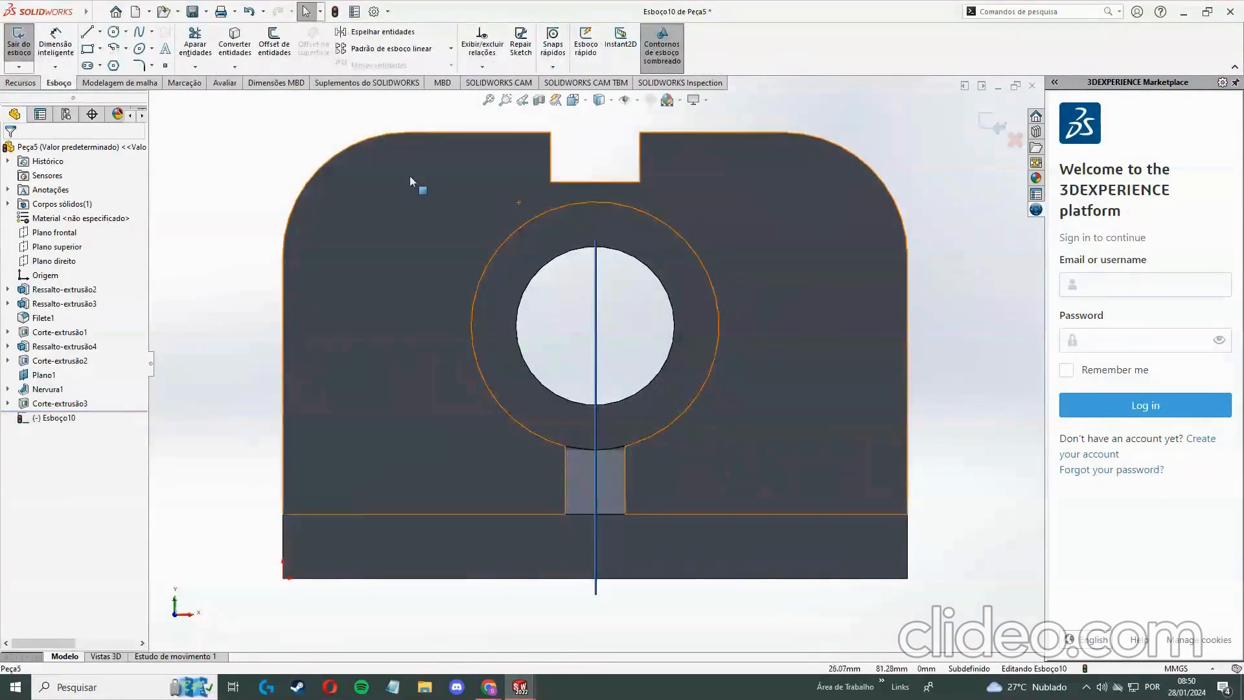
# Inspect the notch, and undo the new sketch and the through-all cut to return to the notch sketch
pyautogui.moveTo(219, 166); pyautogui.dragTo(223, 221, button='middle')
pyautogui.keyDown('ctrl'); pyautogui.moveTo(247, 147); pyautogui.dragTo(246, 181, button='middle'); pyautogui.keyUp('ctrl')
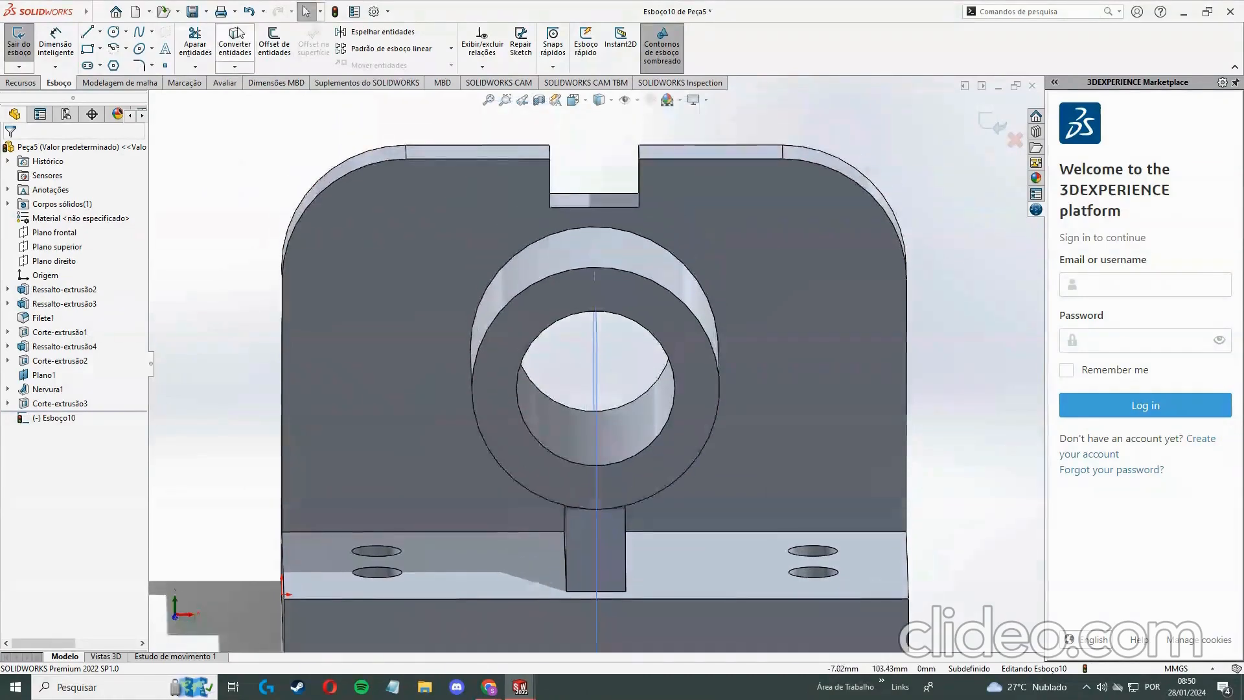
pyautogui.click(251, 12)
pyautogui.click(251, 12)
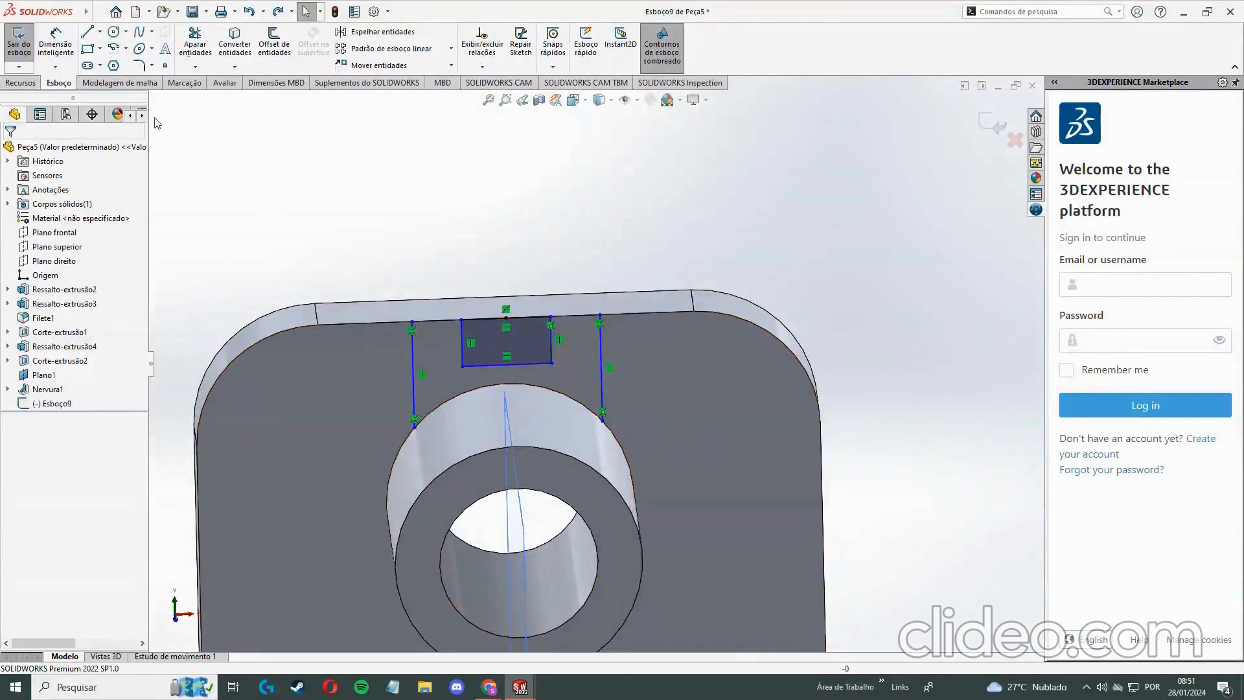
# Start a Boss Extrude of the U-shaped region between the two vertical lines, the rectangle and the boss's circle
pyautogui.click(20, 82)
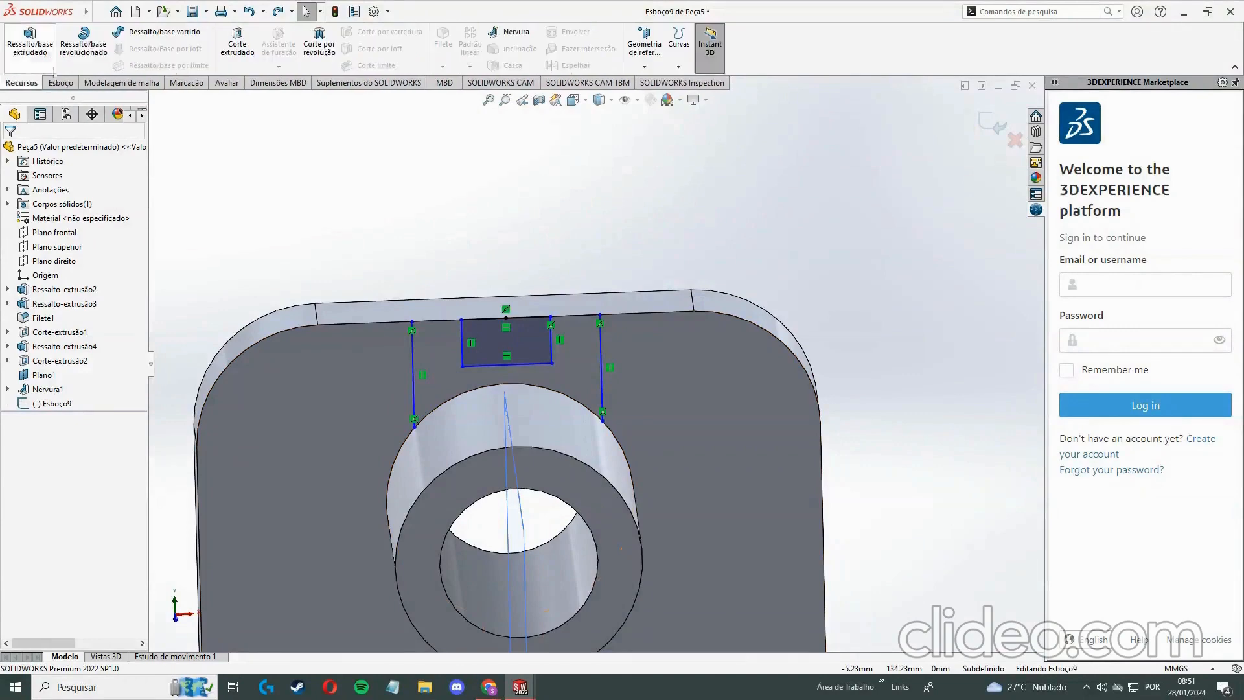
pyautogui.click(30, 42)
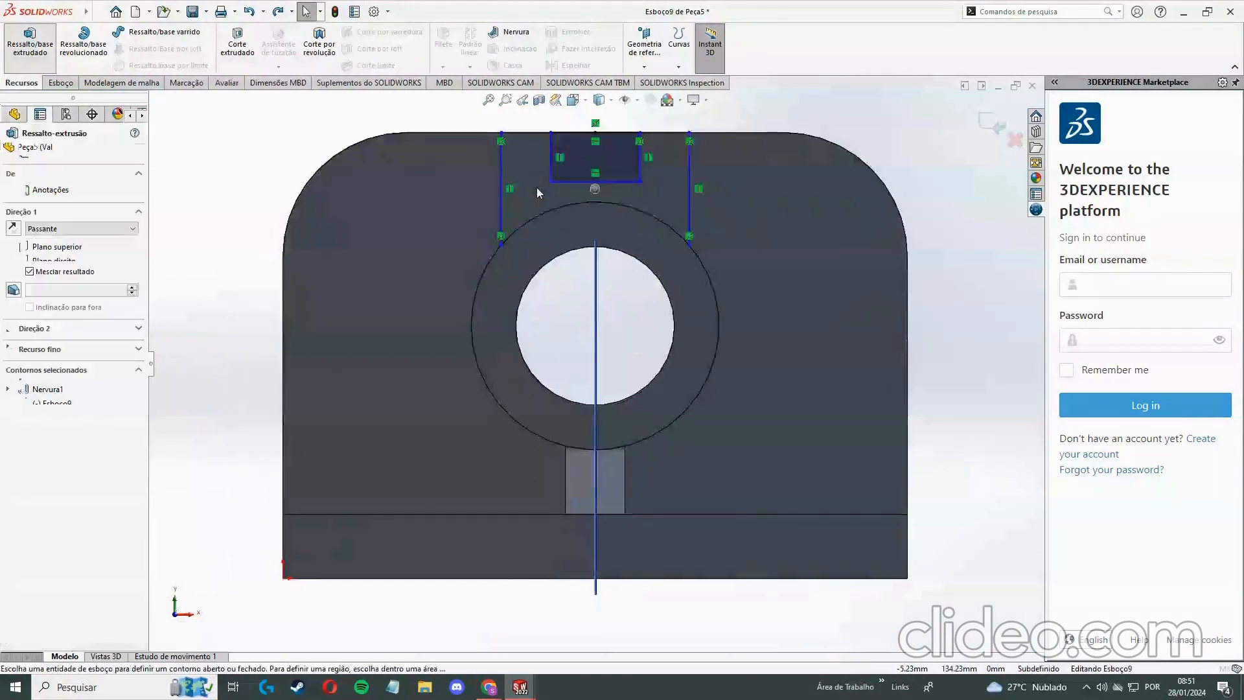
pyautogui.click(533, 185)
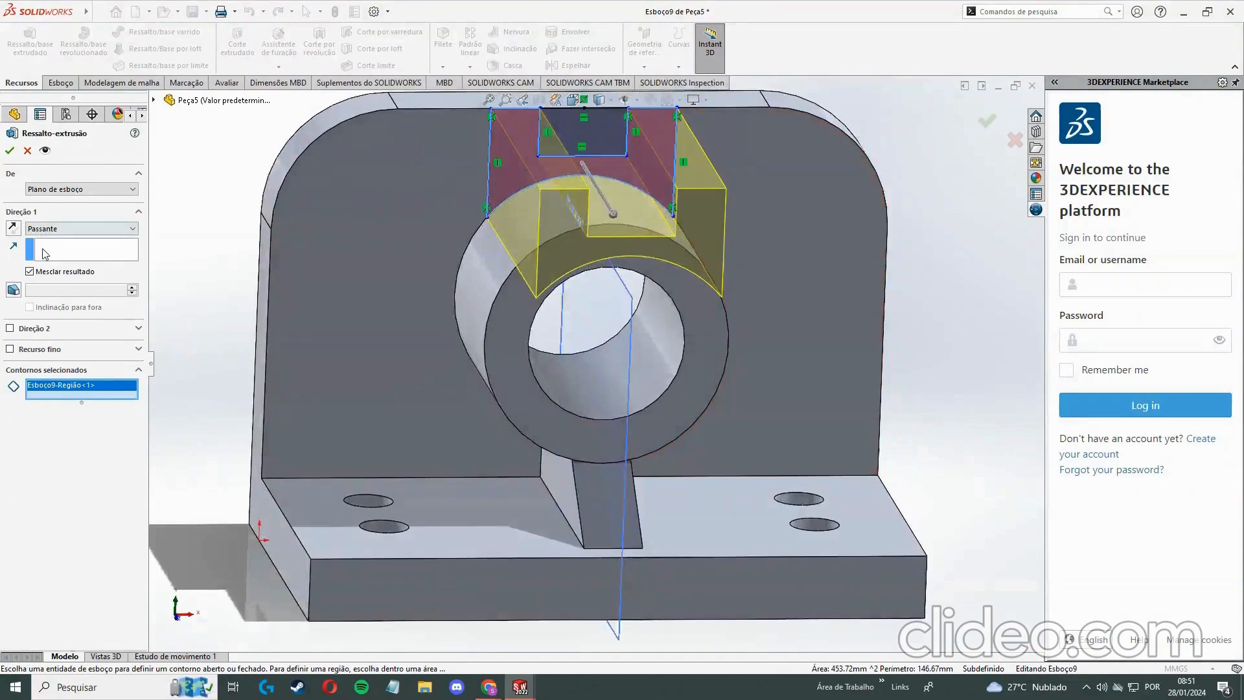
# Check the extrusion depth of the notched block in the Chrome reference drawing and return to SolidWorks
pyautogui.moveTo(492, 688)
pyautogui.click(418, 632)
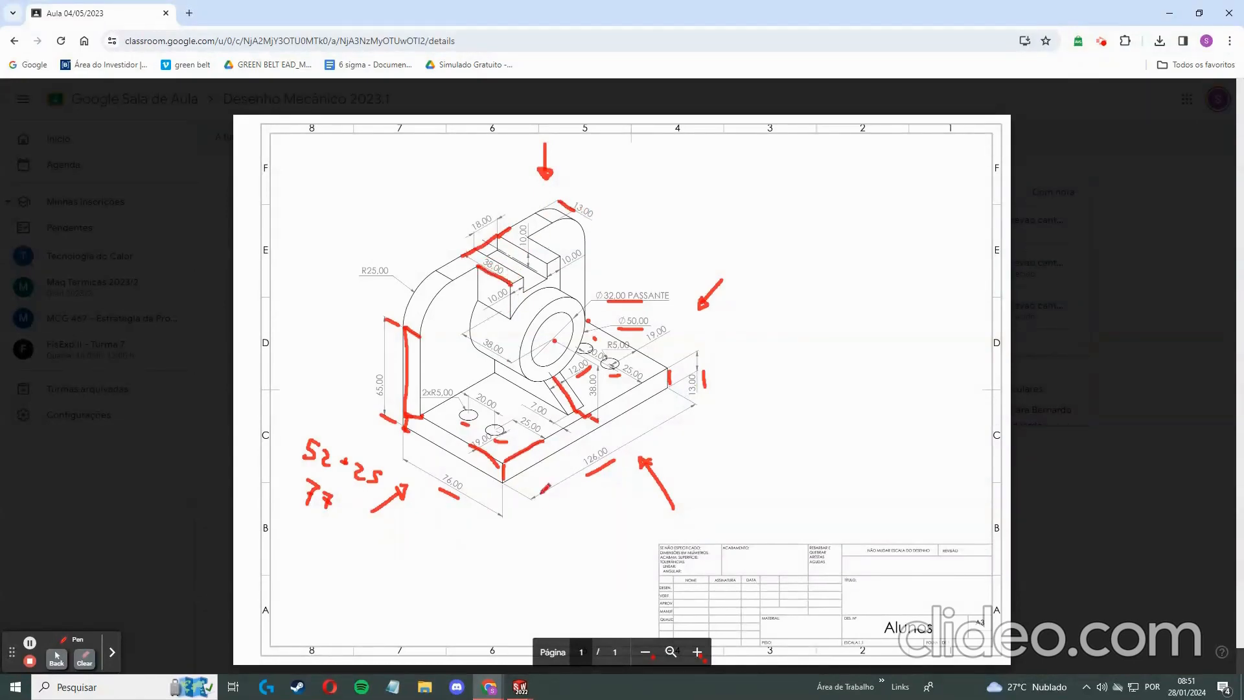
pyautogui.moveTo(518, 690)
pyautogui.click(570, 648)
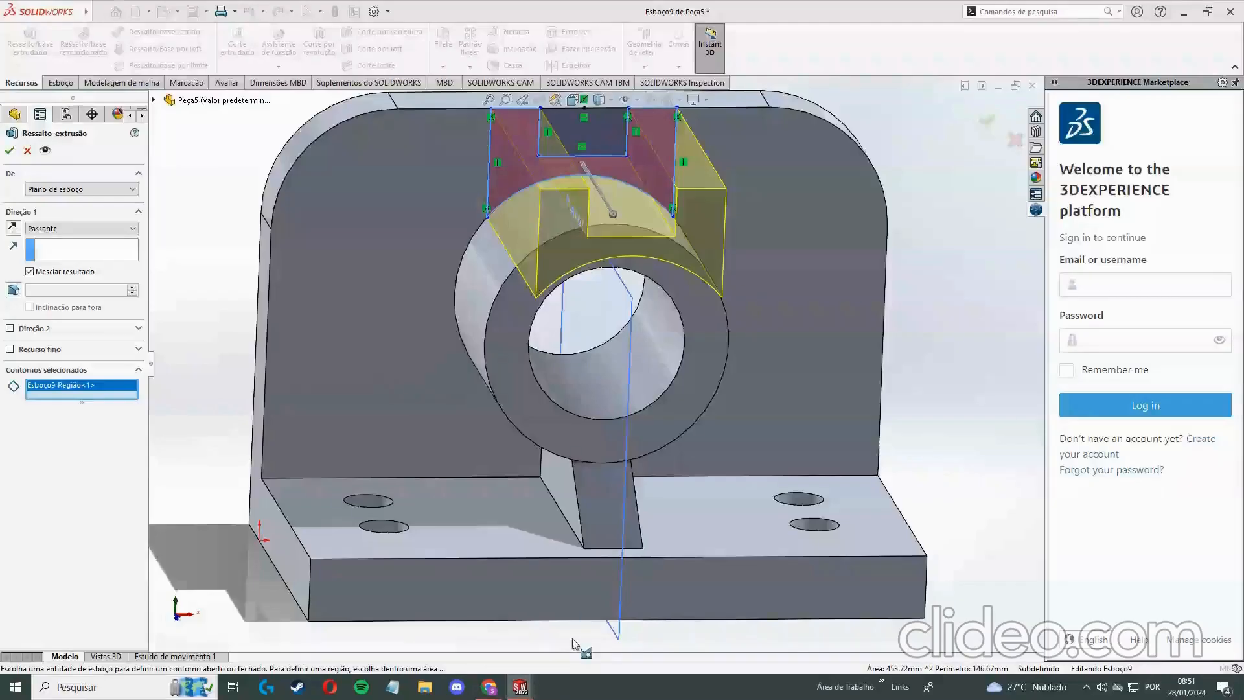
# Set the extrusion to Blind (Cego) with a depth of 25 mm and create the notched block above the boss
pyautogui.click(32, 229)
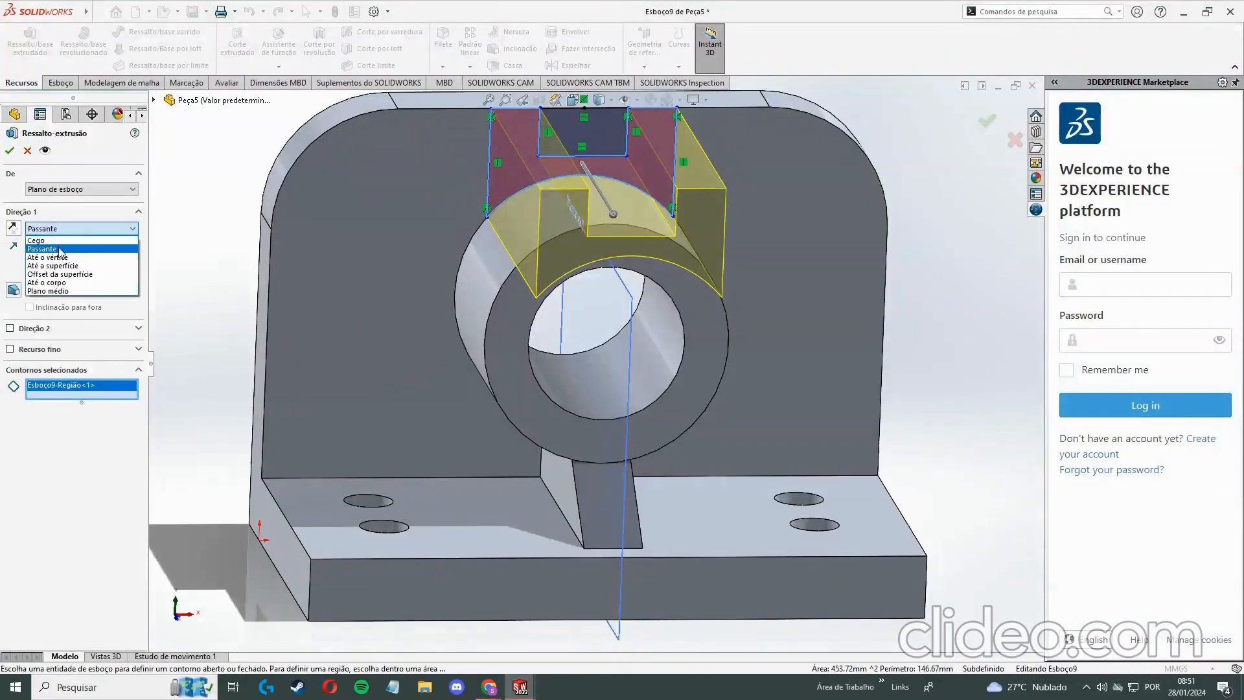
pyautogui.click(68, 254)
pyautogui.write('25')
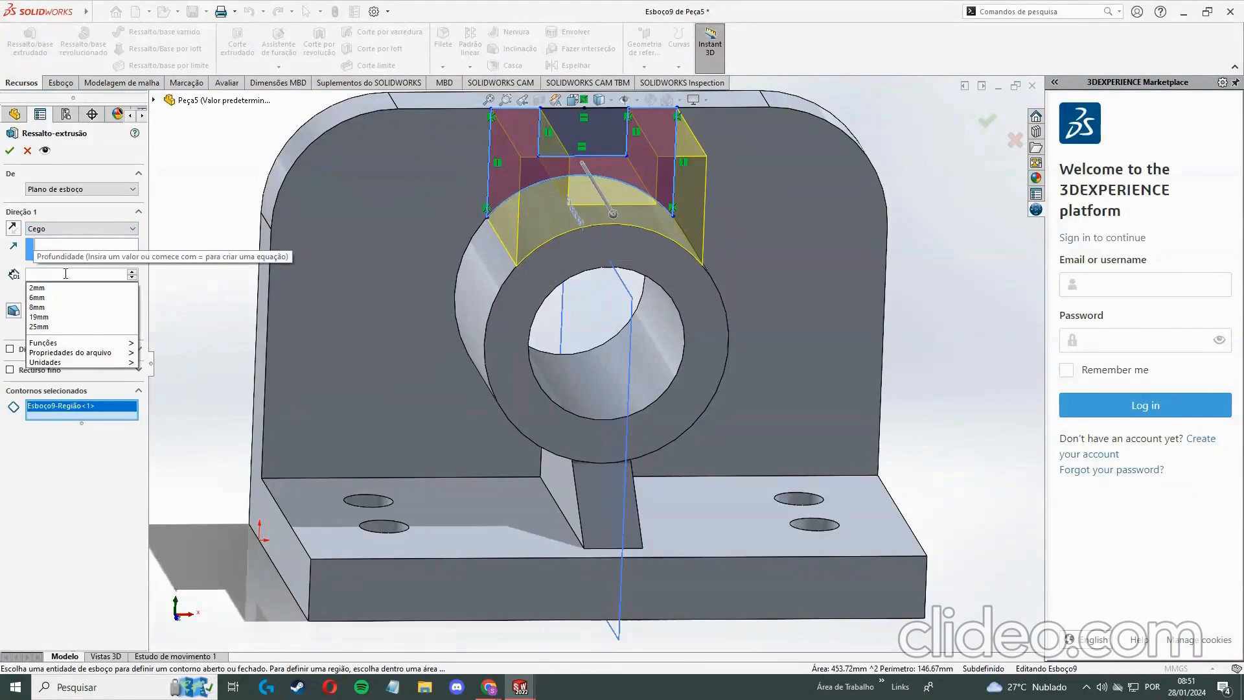
pyautogui.press('Return')
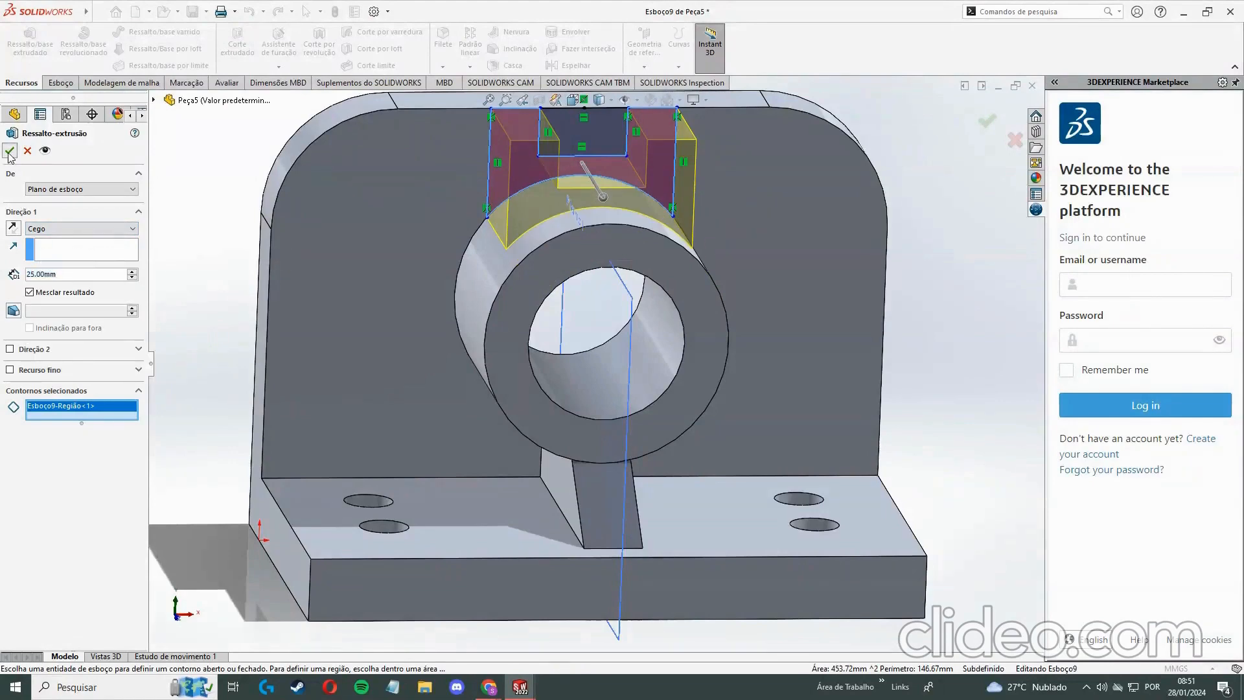
pyautogui.click(9, 151)
# Inspect the new block and start a sketch on the upright's front face exposed inside the notch
pyautogui.moveTo(194, 338); pyautogui.dragTo(223, 333, button='middle')
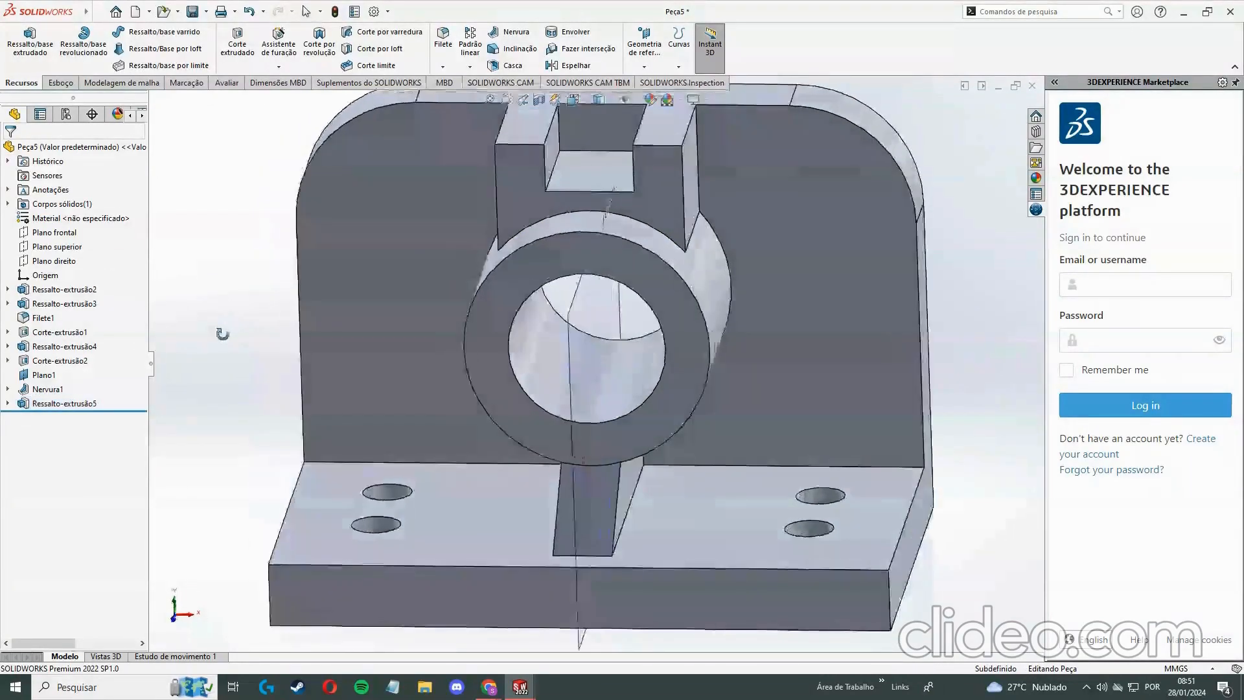
pyautogui.moveTo(260, 258); pyautogui.dragTo(309, 302, button='middle')
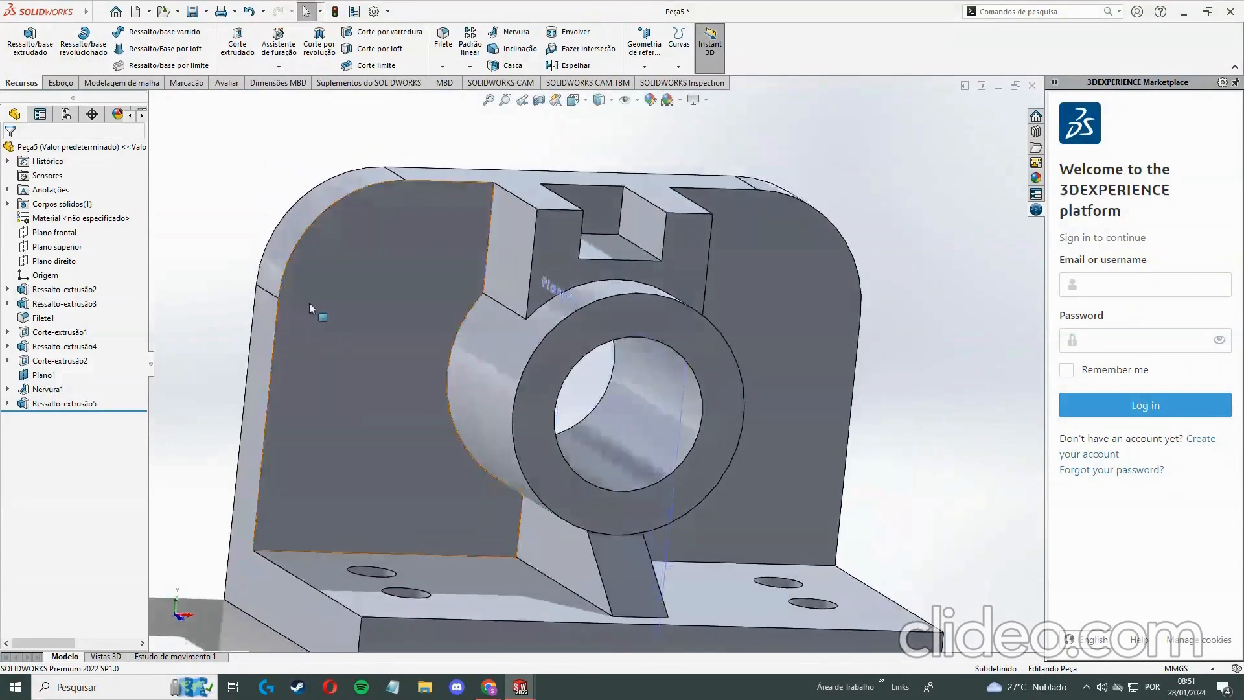
pyautogui.hotkey('ctrl', '1')
pyautogui.click(602, 193)
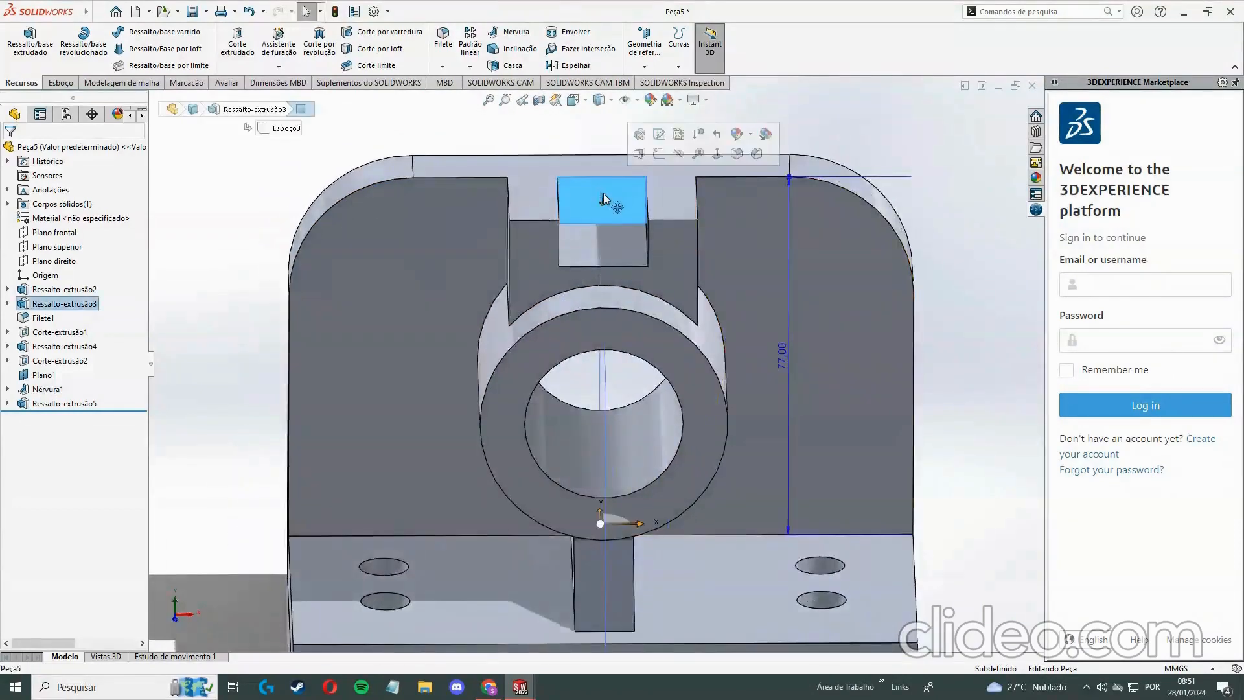
pyautogui.click(73, 83)
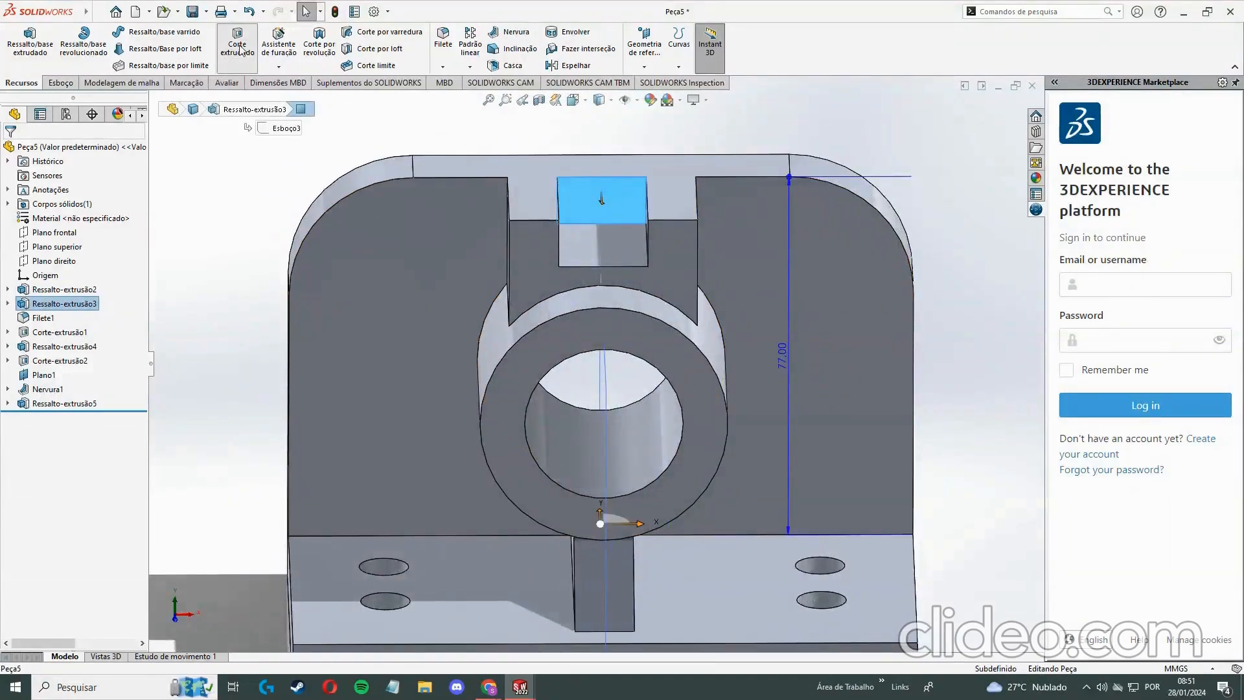
pyautogui.click(20, 39)
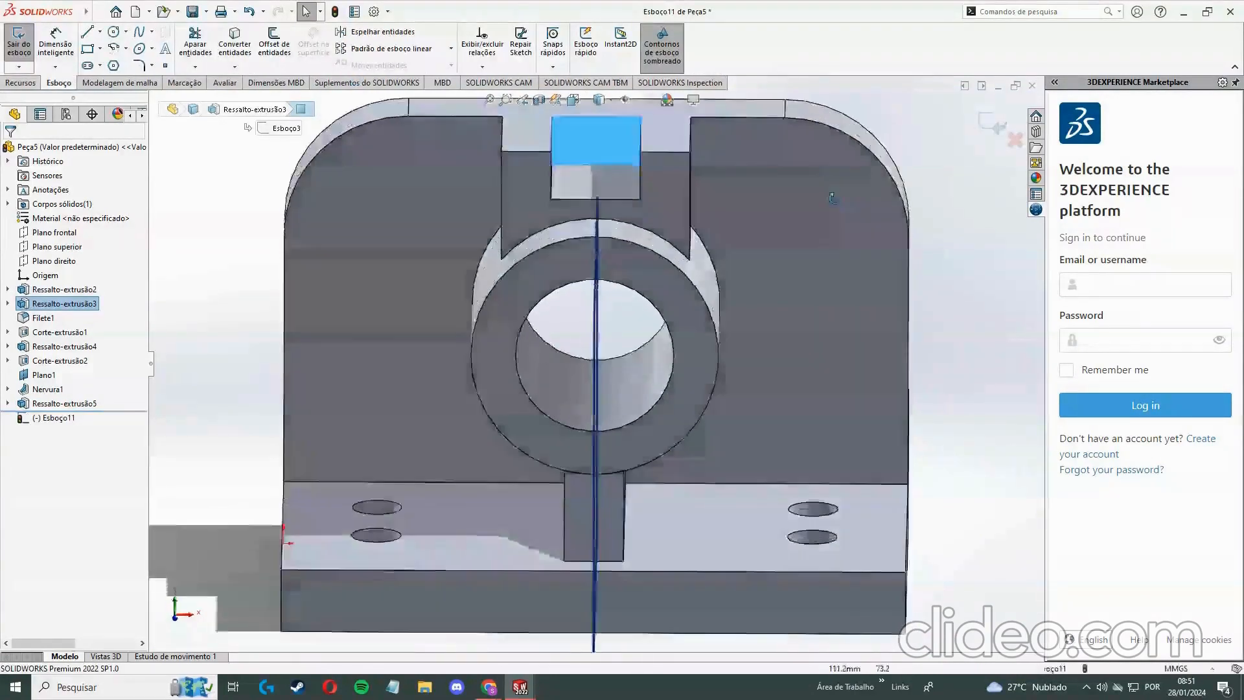
pyautogui.moveTo(832, 199); pyautogui.dragTo(859, 217, button='middle')
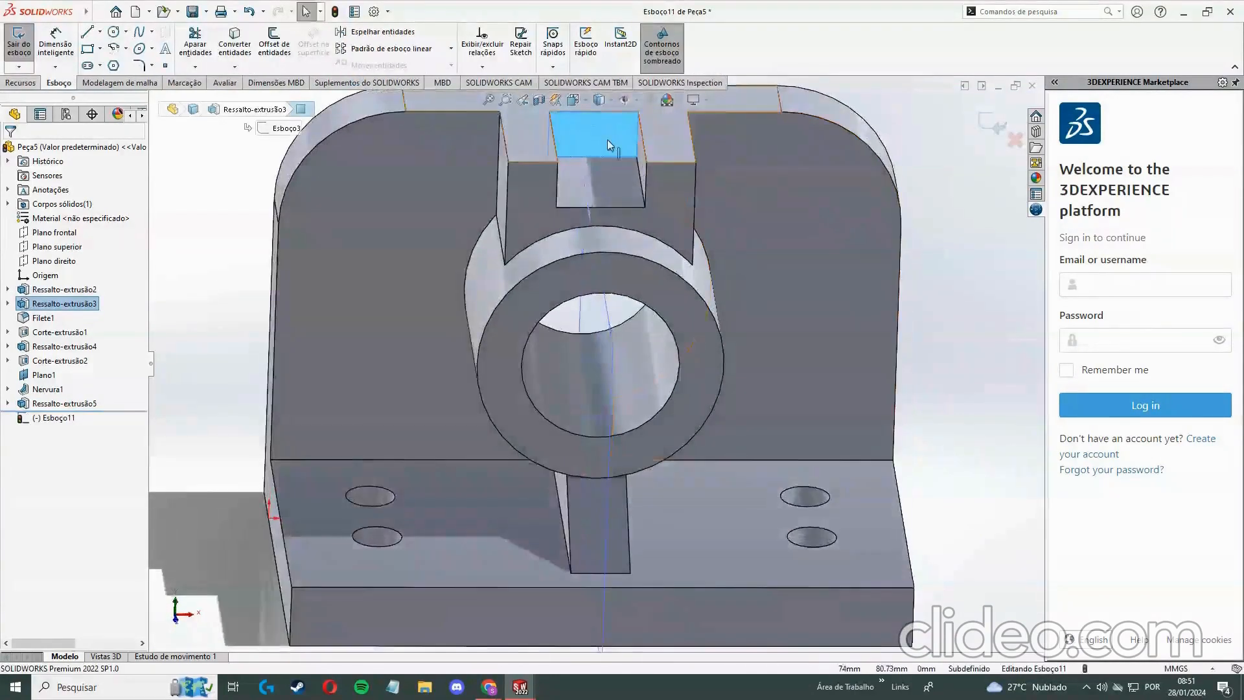
# Sketch an 18 × 10 mm corner rectangle on the upright's front face, starting at the notch's upper corner
pyautogui.keyDown('ctrl'); pyautogui.moveTo(831, 159); pyautogui.dragTo(750, 329, button='middle'); pyautogui.keyUp('ctrl')
pyautogui.click(701, 222)
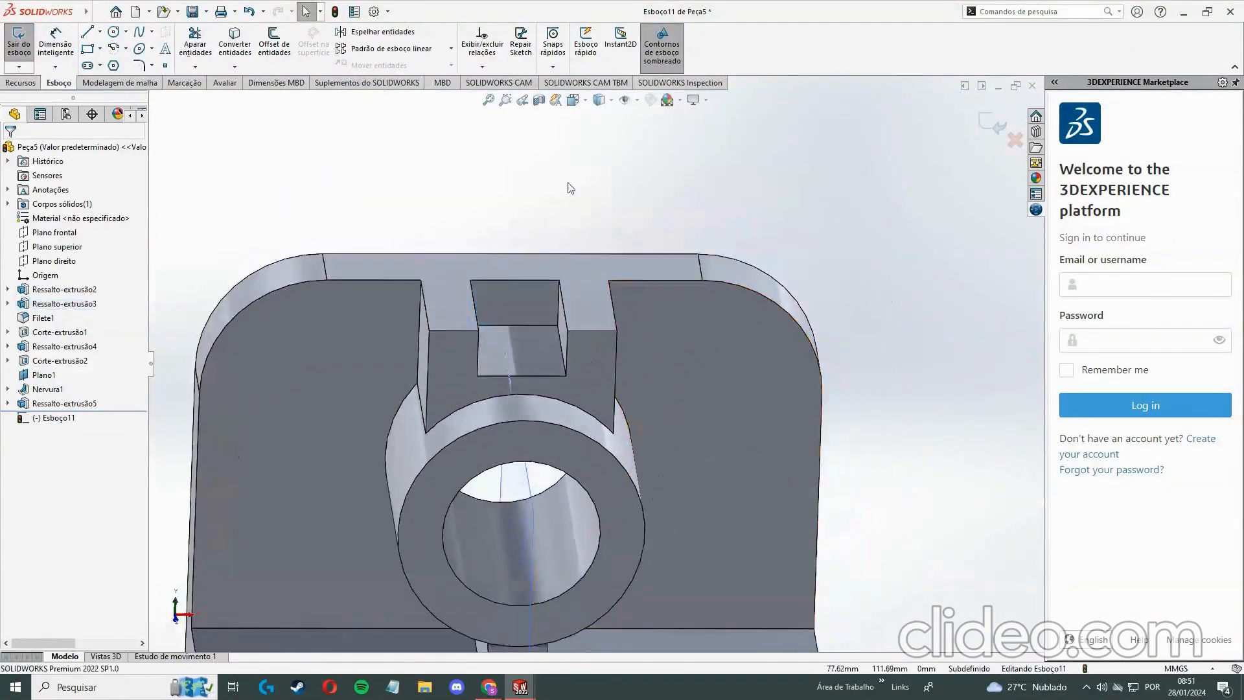
pyautogui.moveTo(319, 189); pyautogui.dragTo(258, 125, button='middle')
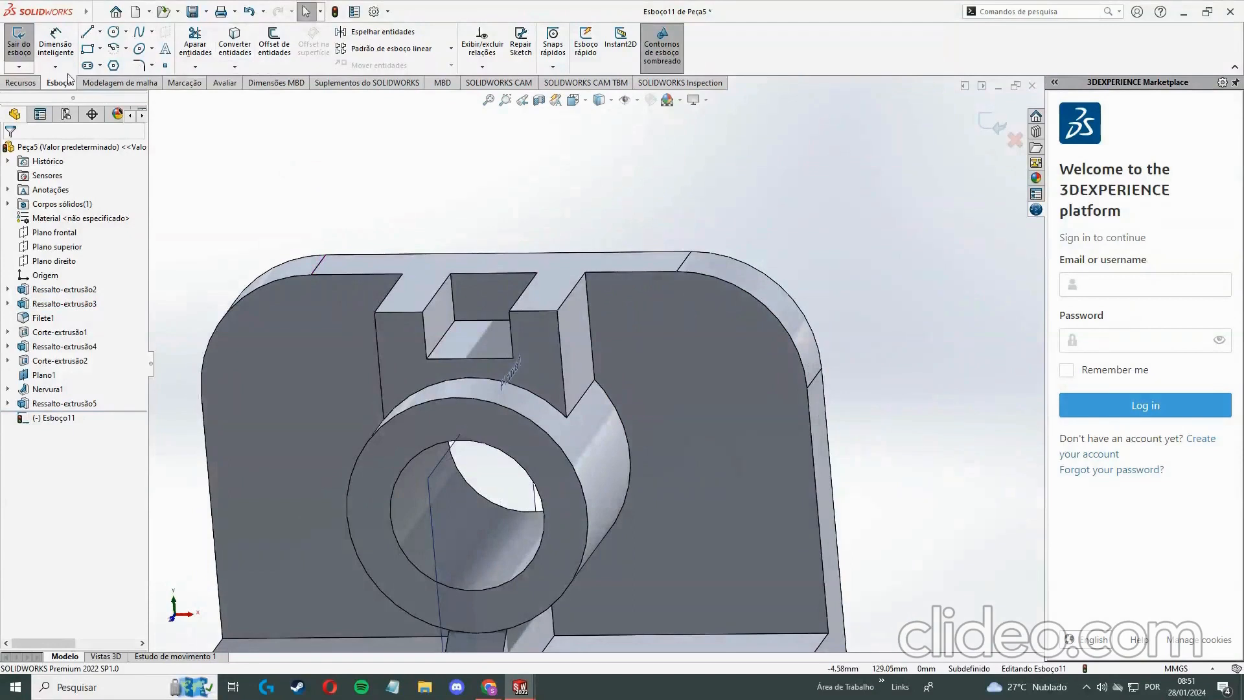
pyautogui.click(93, 50)
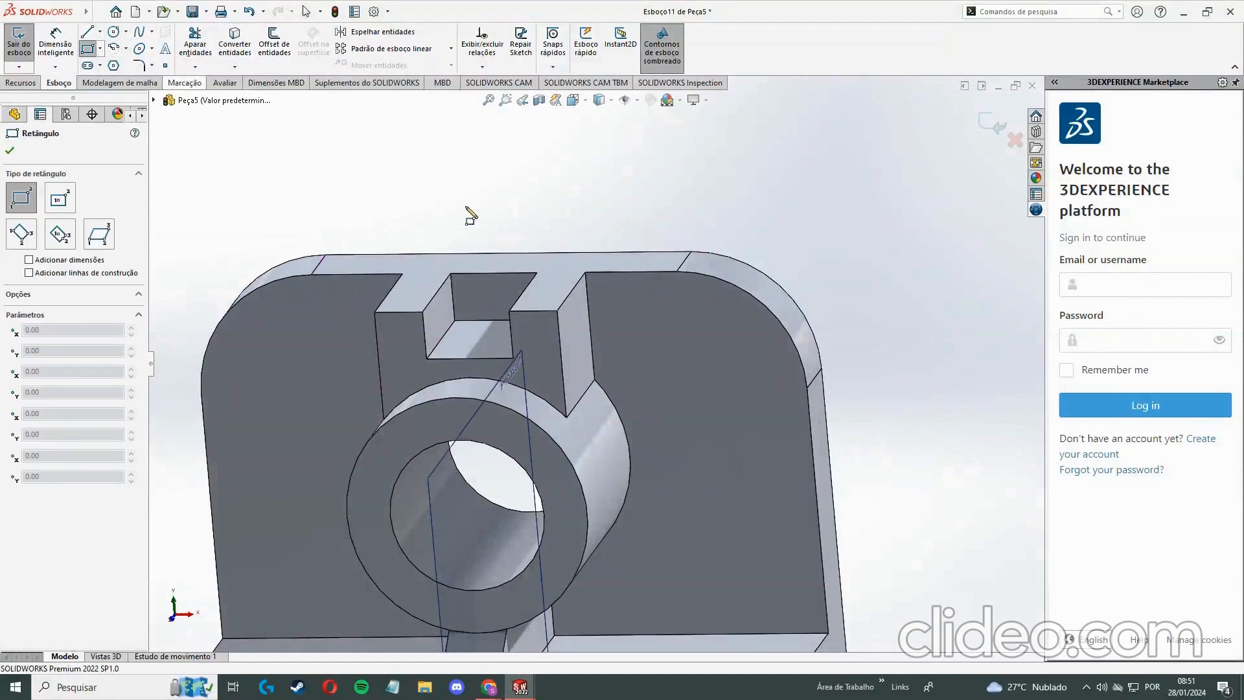
pyautogui.moveTo(548, 269); pyautogui.dragTo(593, 253, button='middle')
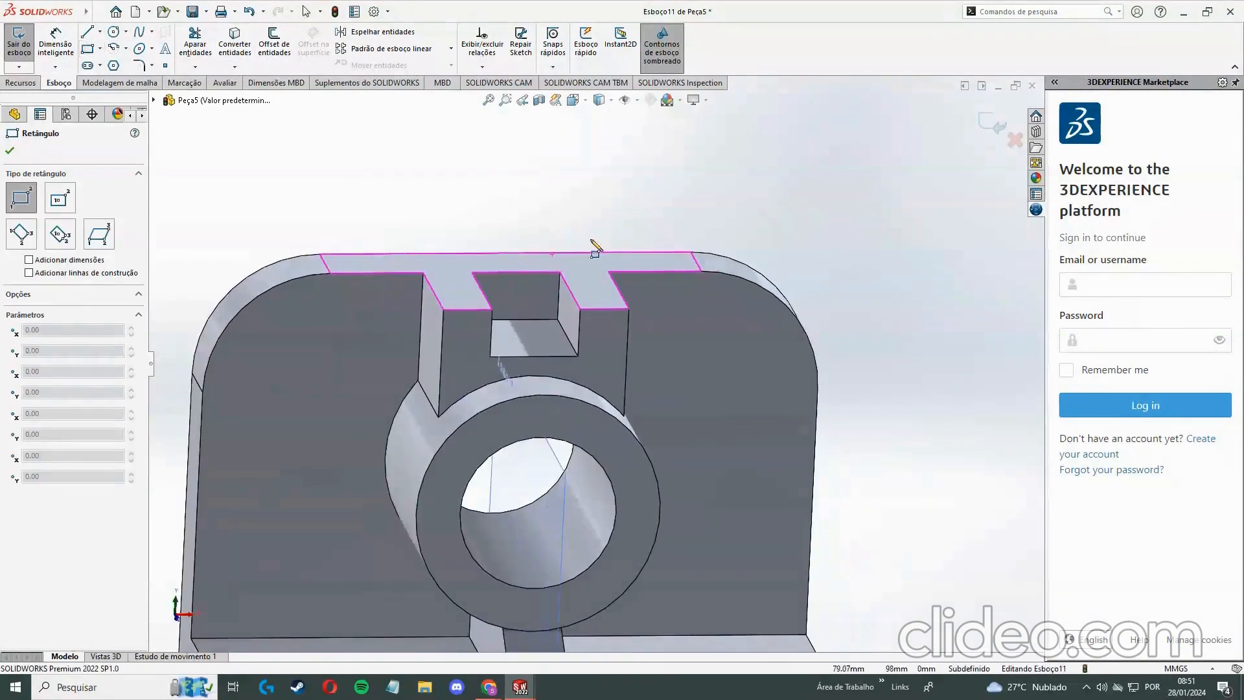
pyautogui.click(558, 272)
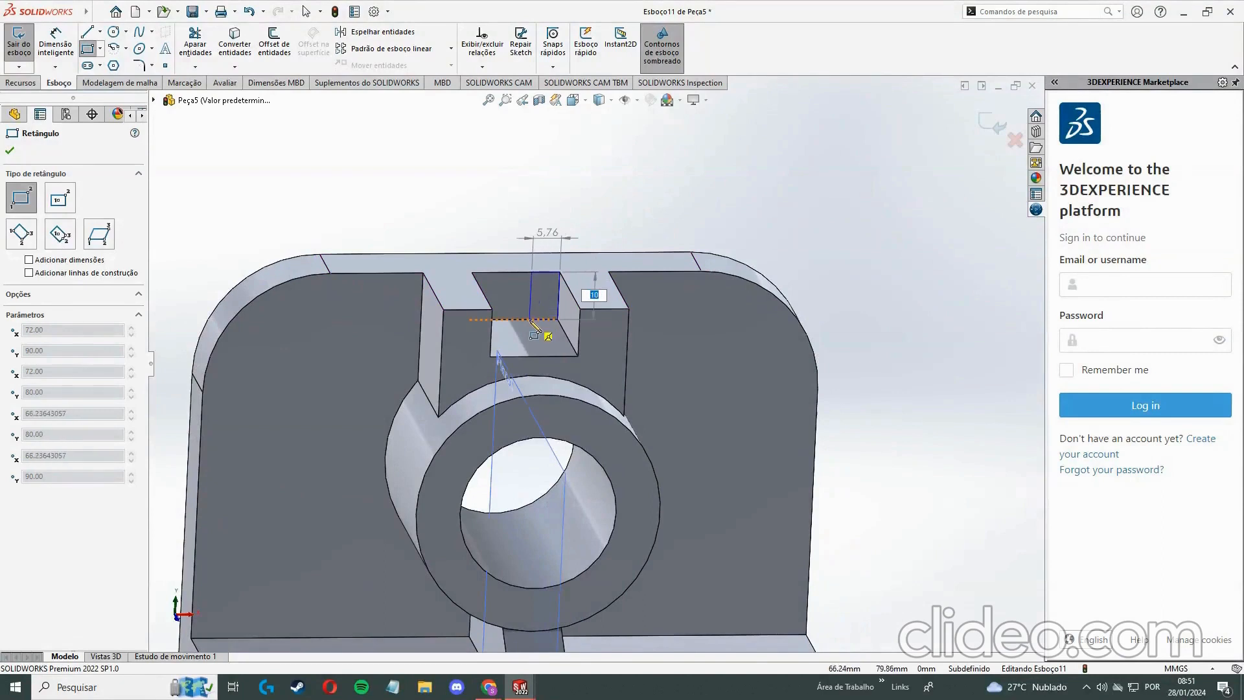
pyautogui.press('Tab')
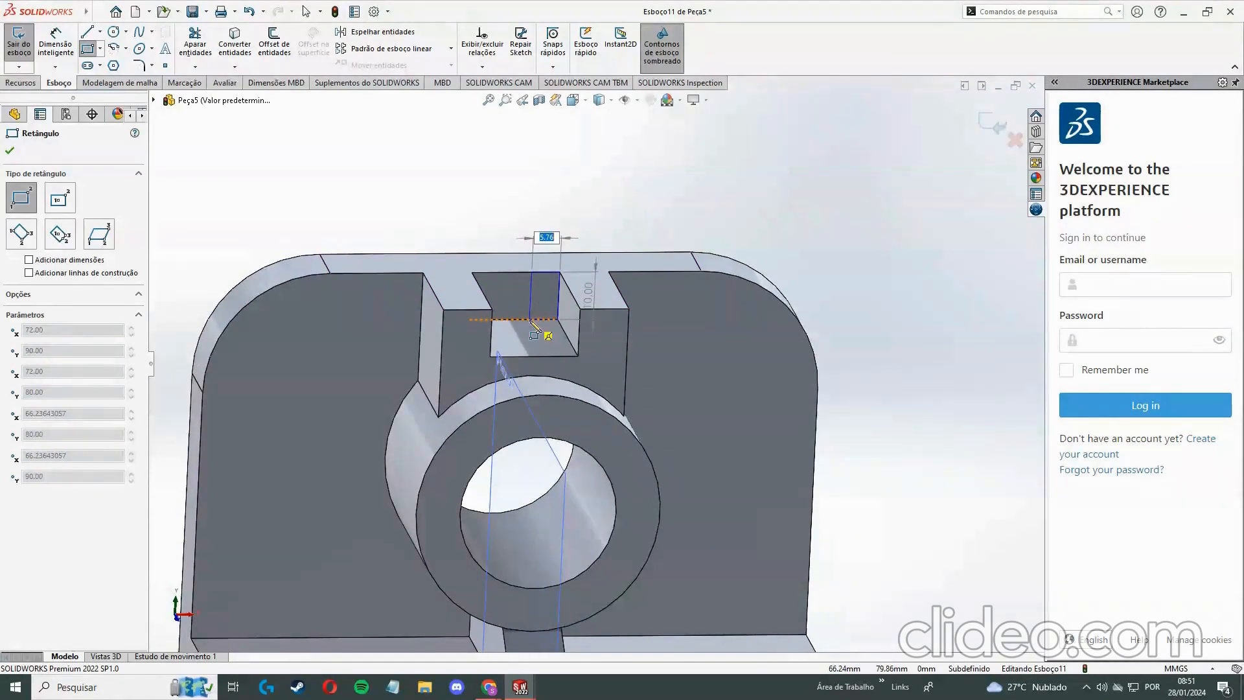
pyautogui.write('18')
pyautogui.press('Return')
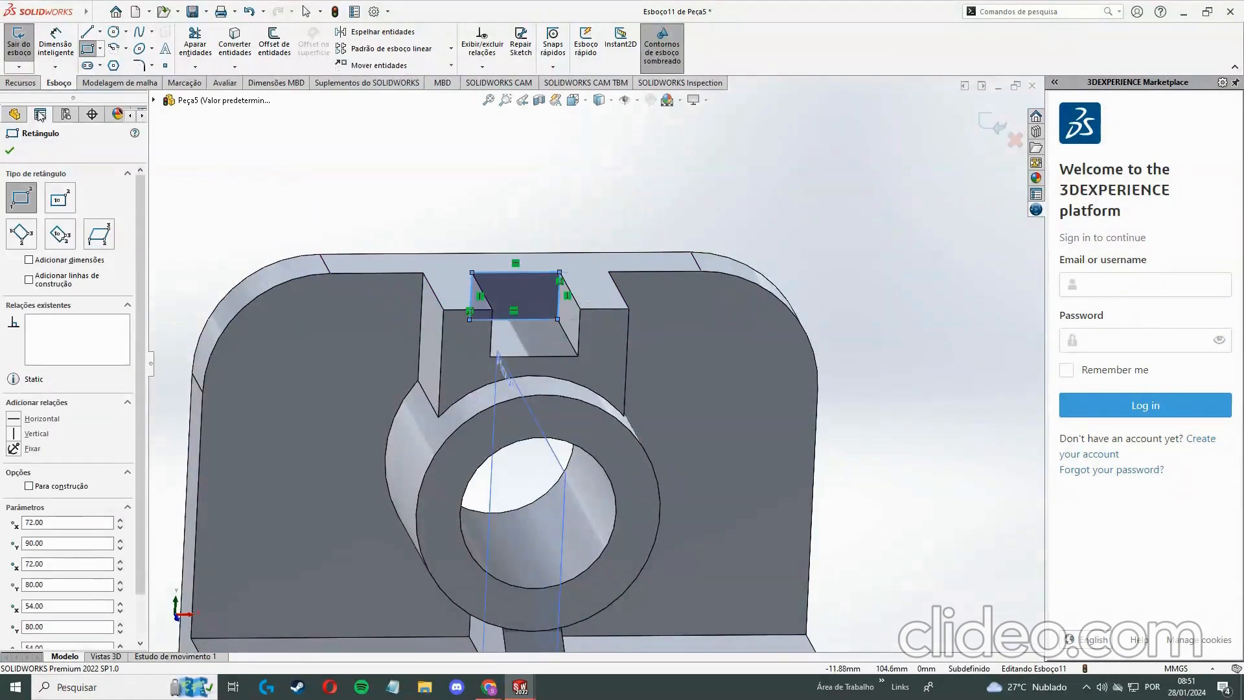
pyautogui.click(11, 151)
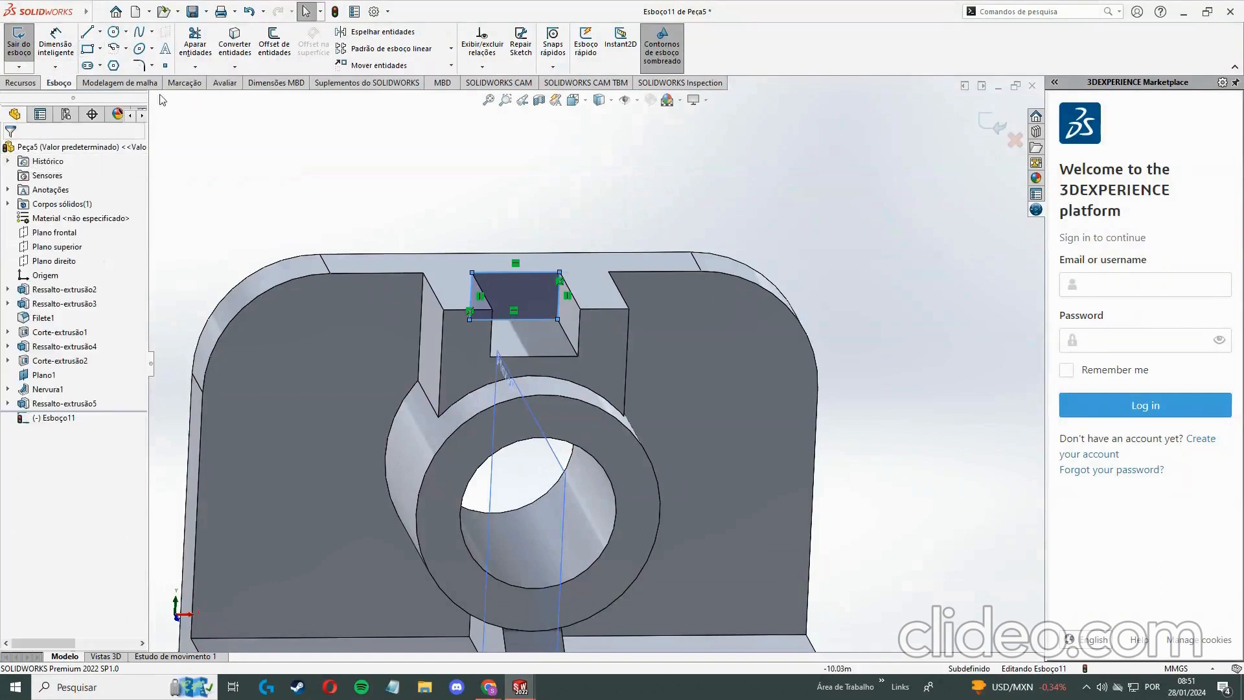
# Extrude-cut the rectangle through all to continue the block's notch through the upright
pyautogui.click(26, 83)
pyautogui.click(237, 42)
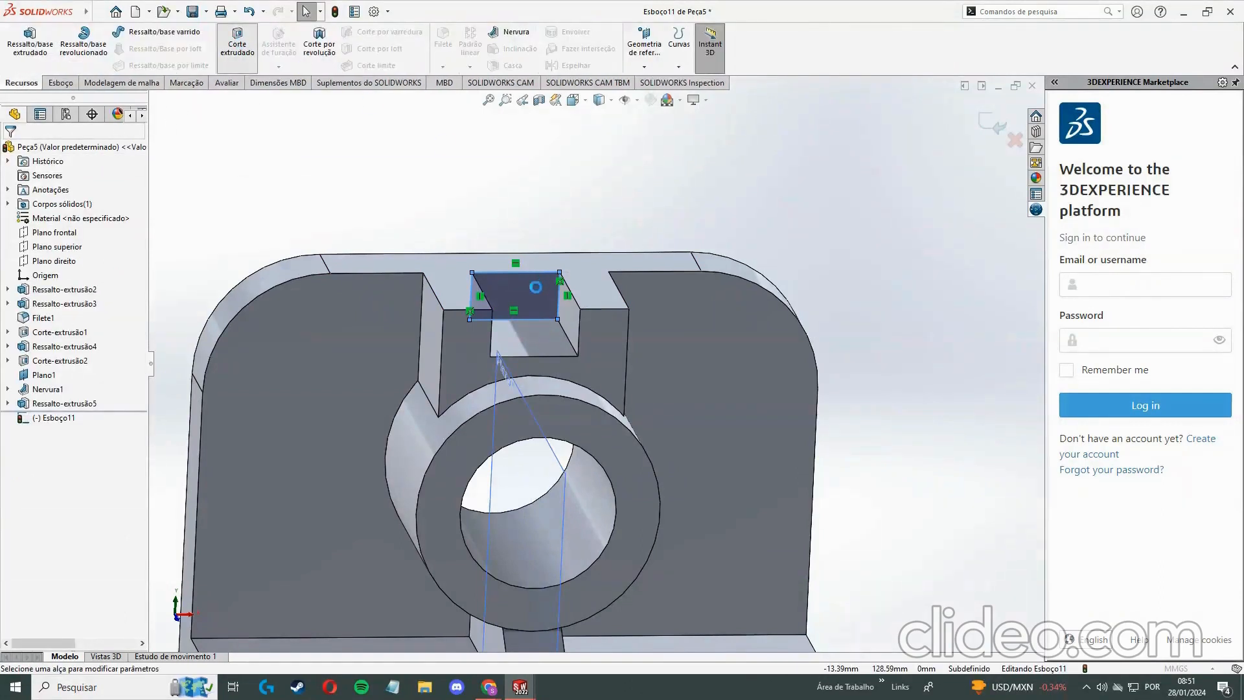
pyautogui.click(30, 228)
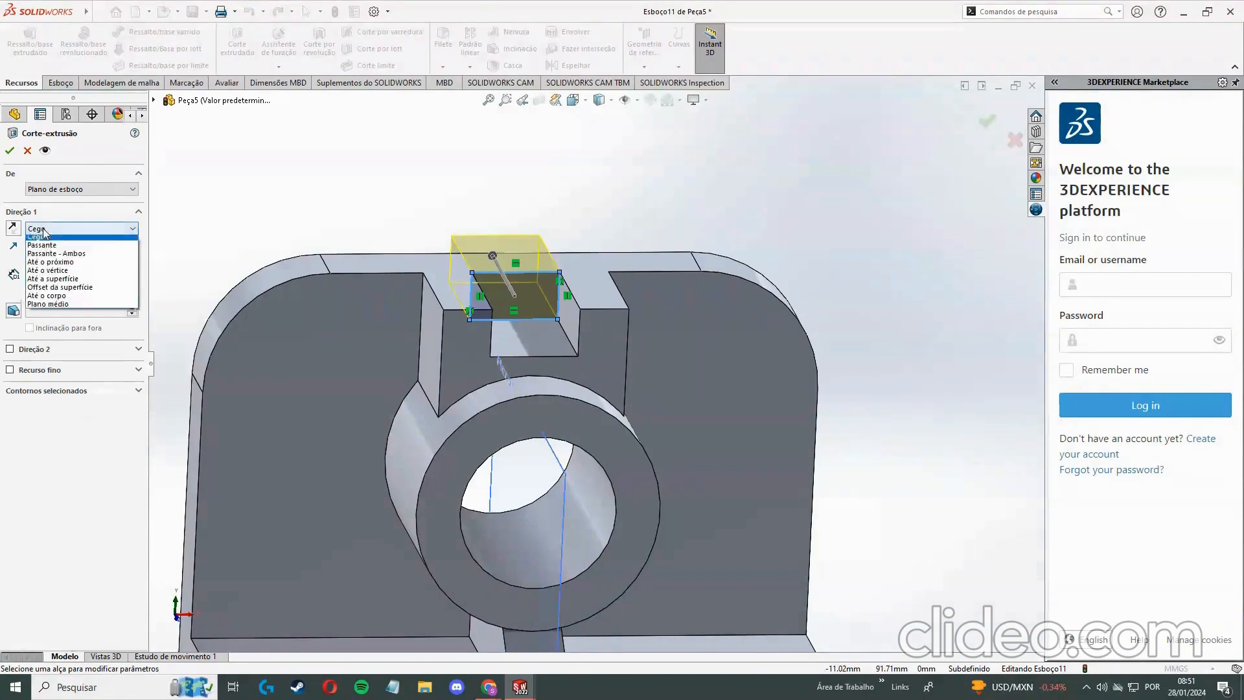
pyautogui.click(51, 250)
pyautogui.click(11, 151)
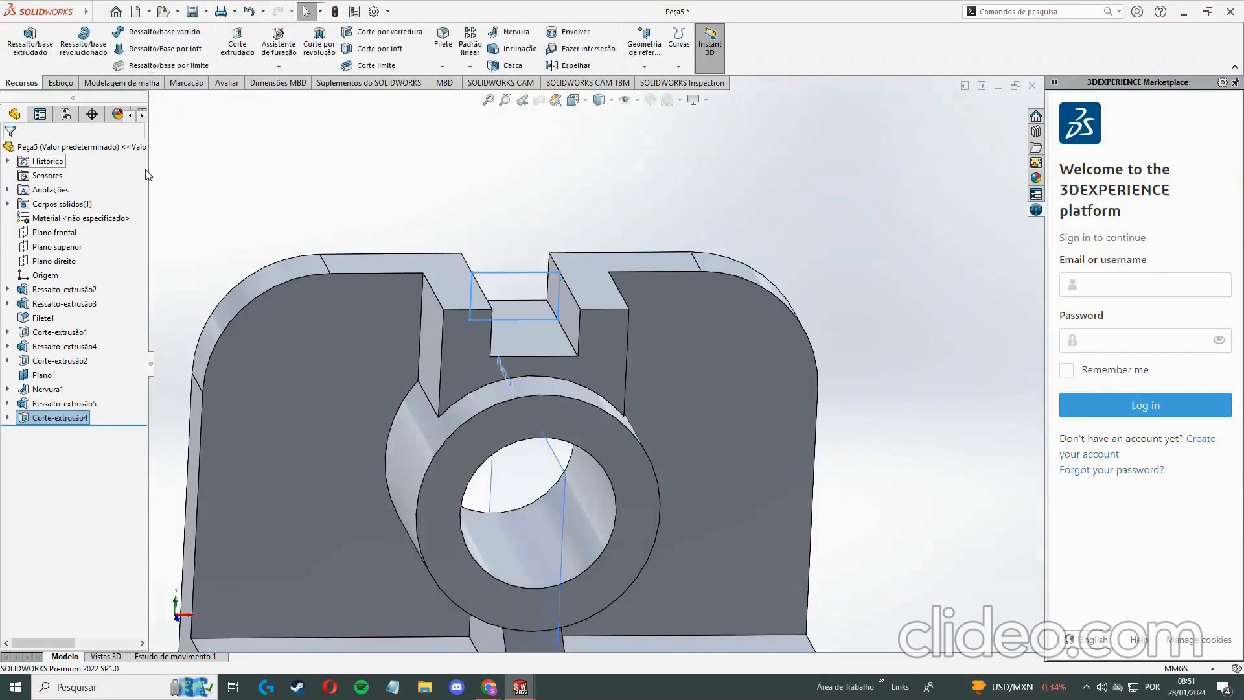
# Compare the finished bracket with the reference drawing in Chrome, return to SolidWorks and inspect the model
pyautogui.moveTo(897, 446)
pyautogui.mouseDown(button='middle')
pyautogui.moveTo(935, 308)
pyautogui.moveTo(954, 451)
pyautogui.moveTo(944, 401)
pyautogui.moveTo(863, 399)
pyautogui.moveTo(833, 417)
pyautogui.moveTo(735, 422)
pyautogui.moveTo(525, 369)
pyautogui.moveTo(660, 375)
pyautogui.moveTo(542, 380)
pyautogui.moveTo(488, 317)
pyautogui.moveTo(886, 321)
pyautogui.mouseUp(button='middle')
pyautogui.click(489, 688)
pyautogui.click(446, 643)
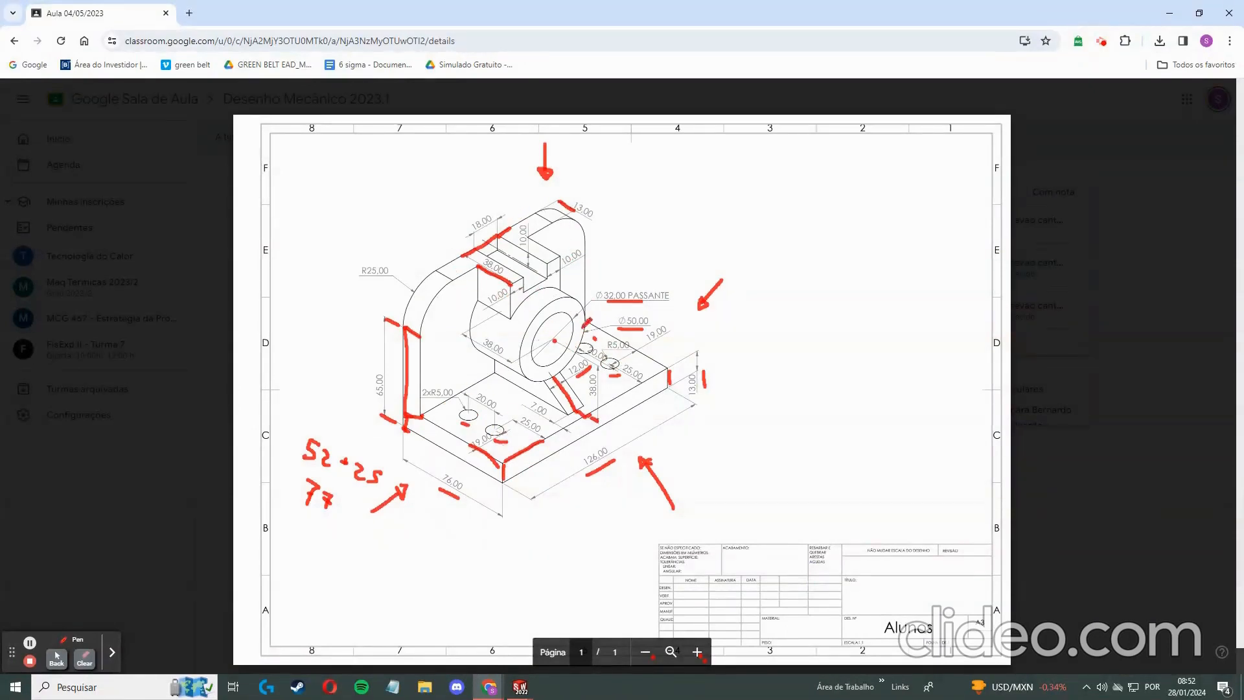
pyautogui.moveTo(517, 692)
pyautogui.click(583, 622)
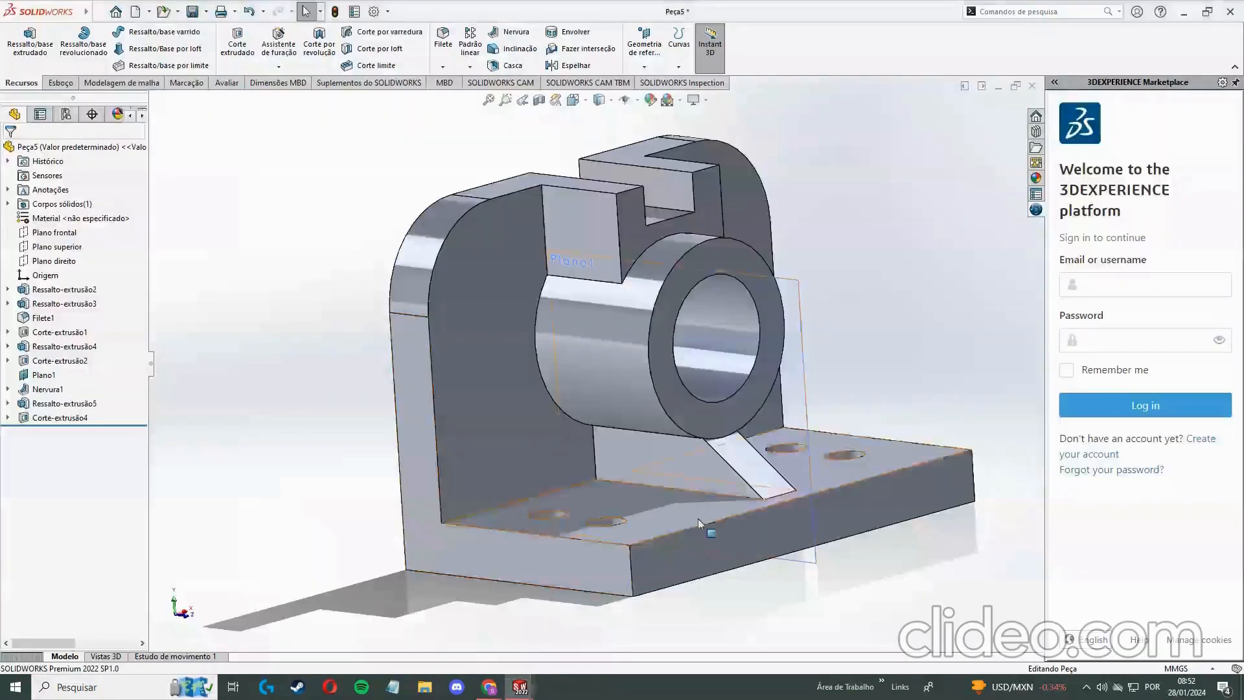
pyautogui.moveTo(779, 594); pyautogui.dragTo(690, 622, button='middle')
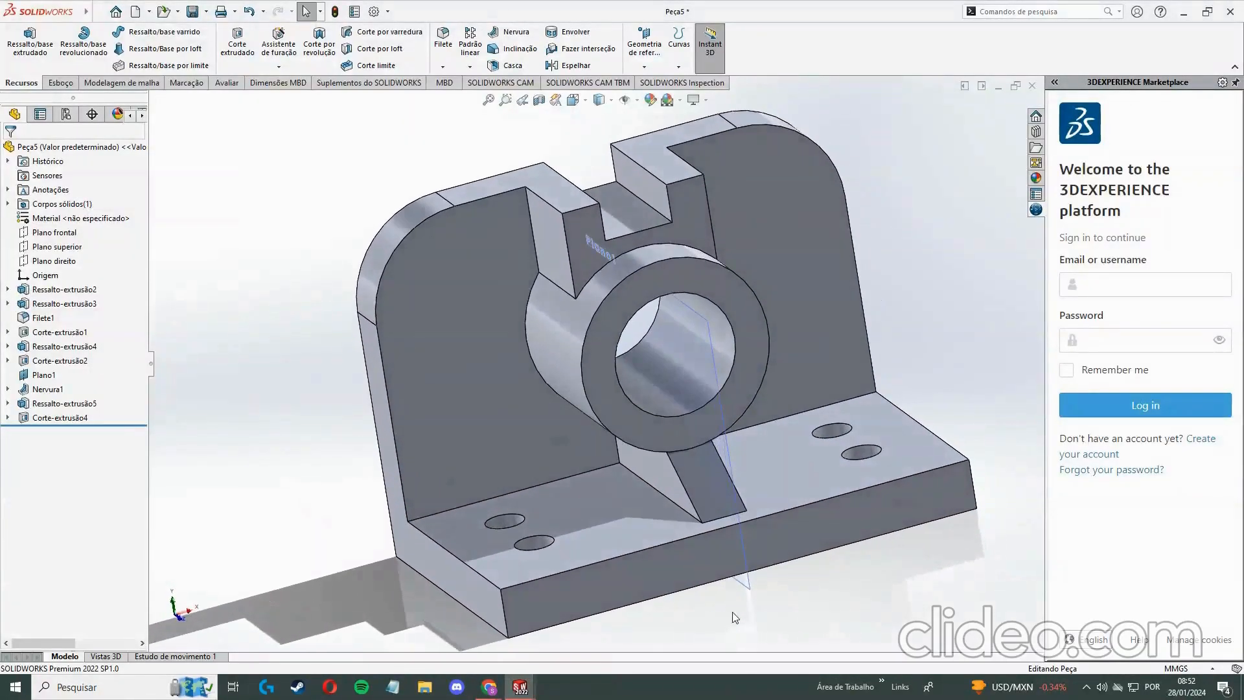
# Save the part in the Downloads folder as peça_aula2
pyautogui.click(207, 11)
pyautogui.click(212, 29)
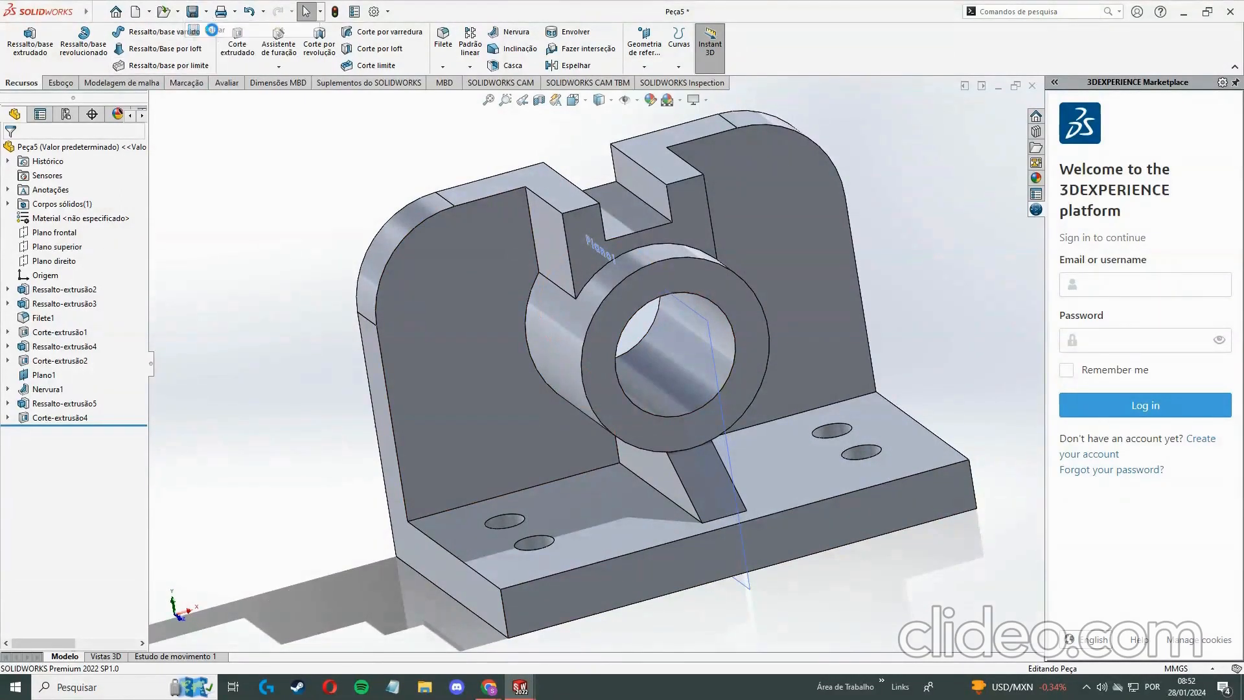
pyautogui.press('BackSpace')
pyautogui.press('BackSpace')
pyautogui.press('BackSpace')
pyautogui.press('BackSpace')
pyautogui.press('BackSpace')
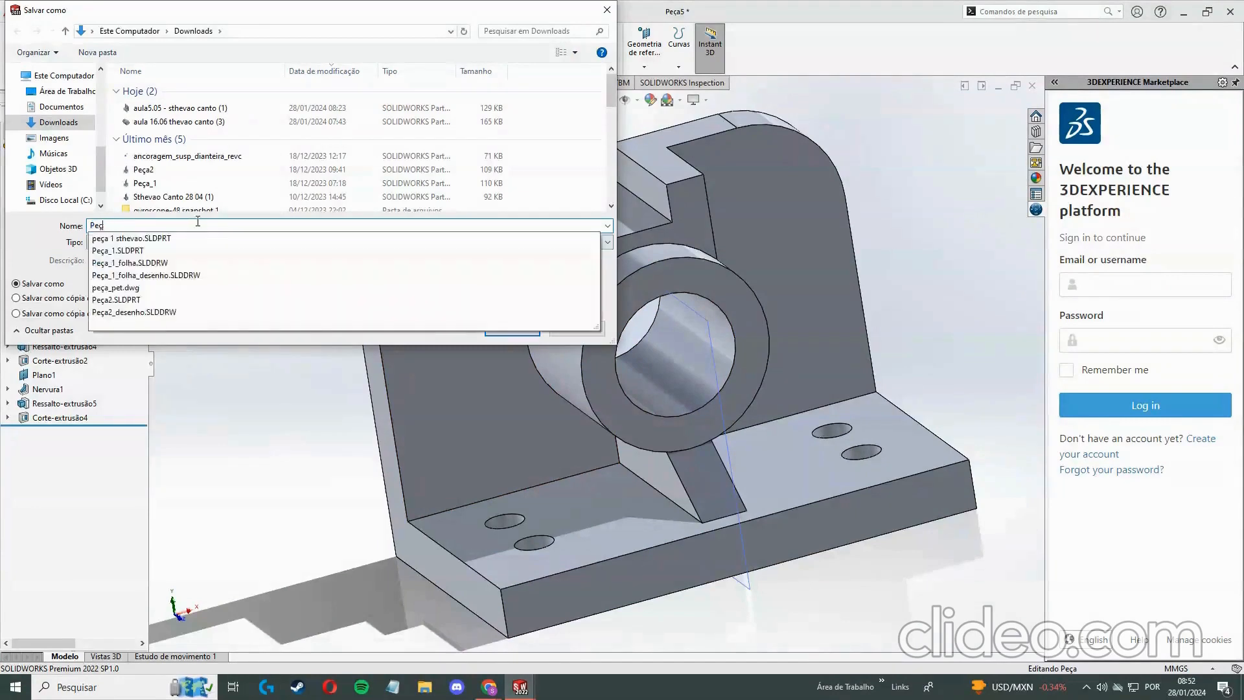
pyautogui.write('pe')
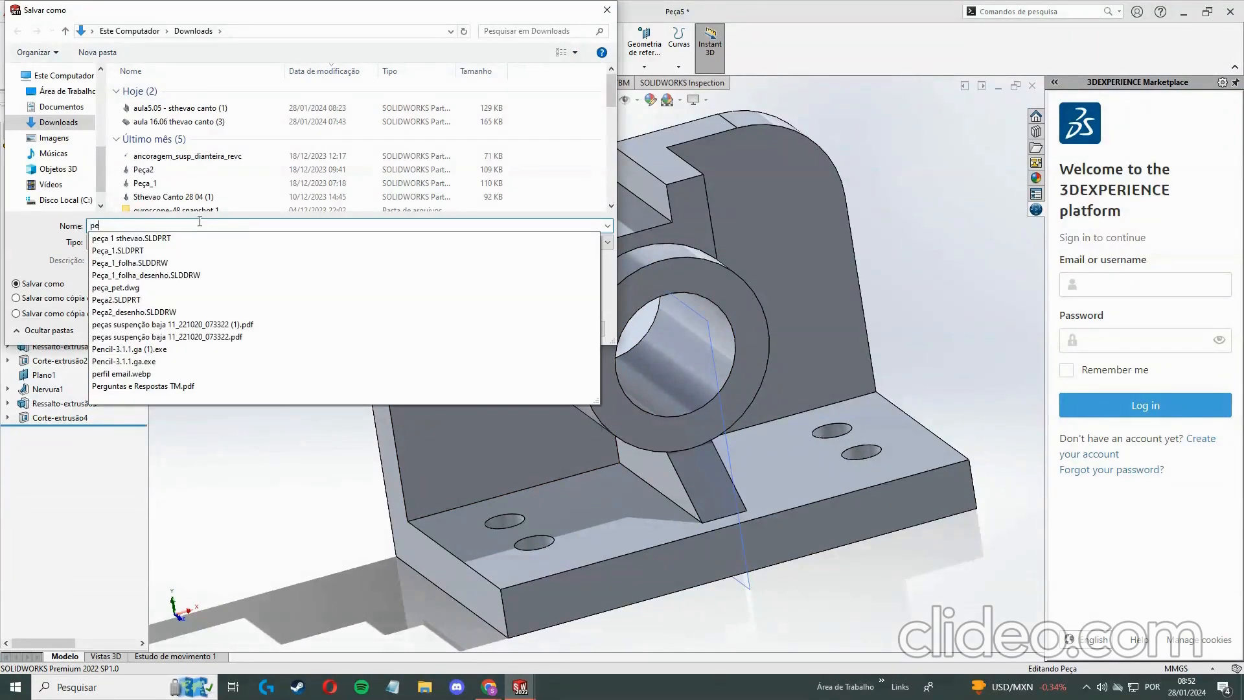
pyautogui.write('c')
pyautogui.press('BackSpace')
pyautogui.write('ça')
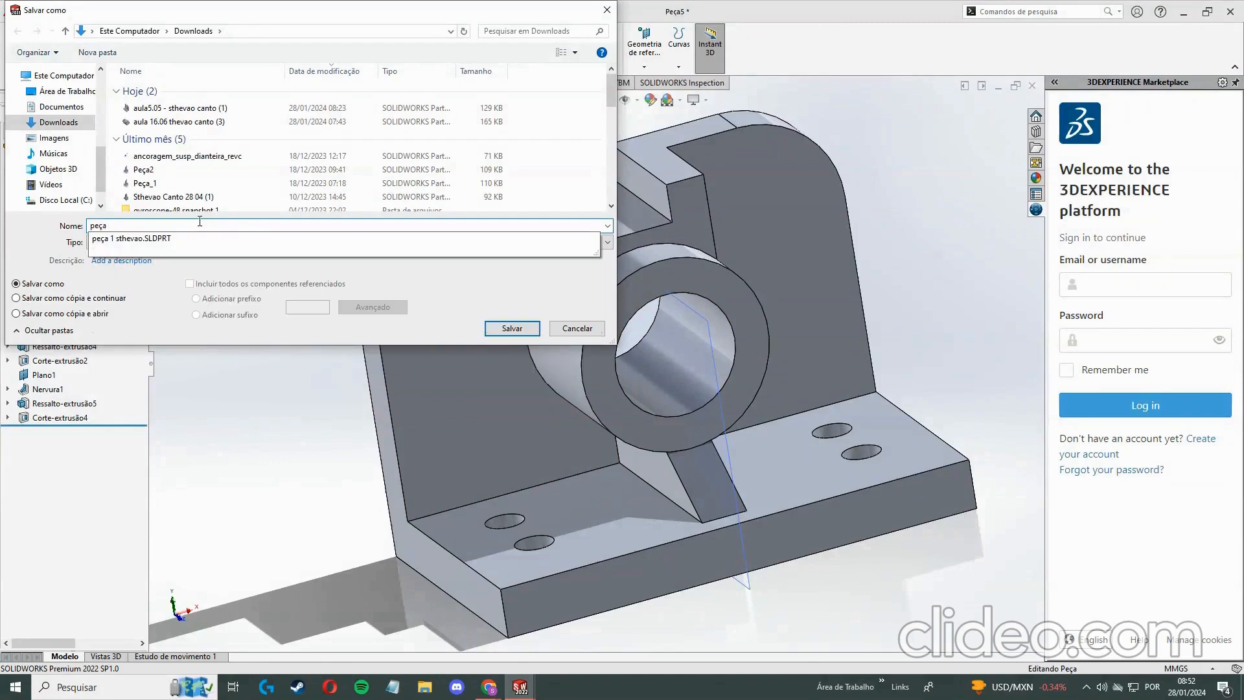
pyautogui.write('_aula2')
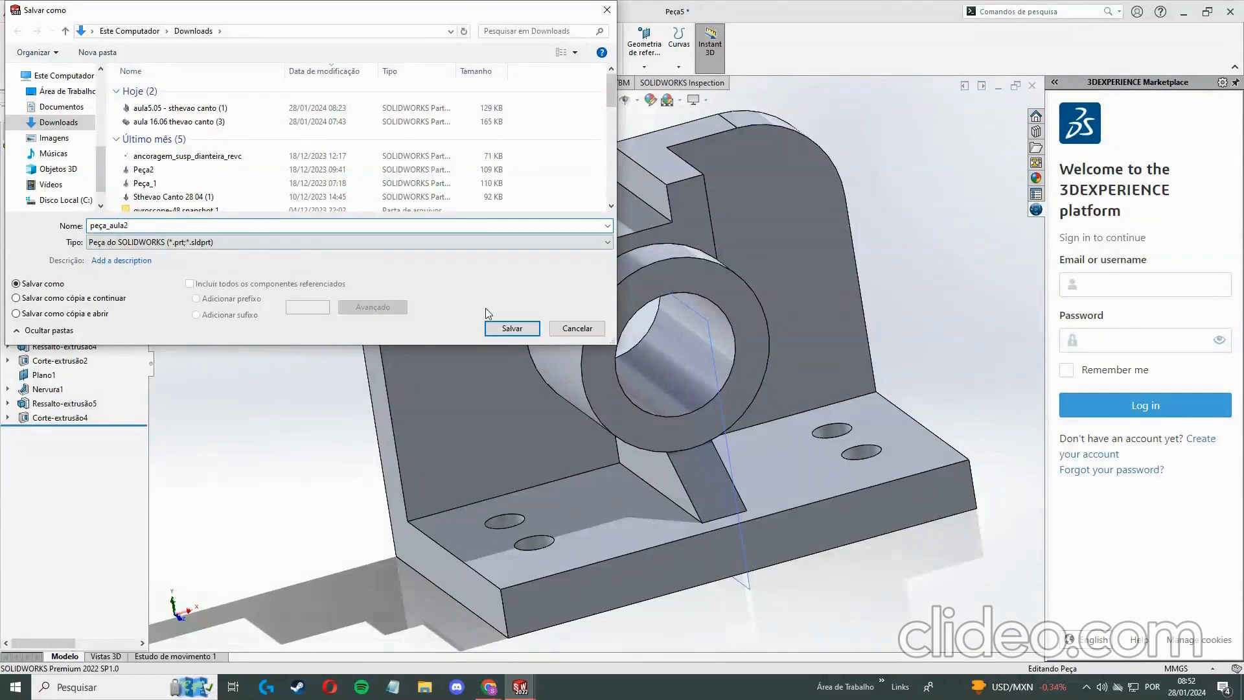
pyautogui.click(503, 327)
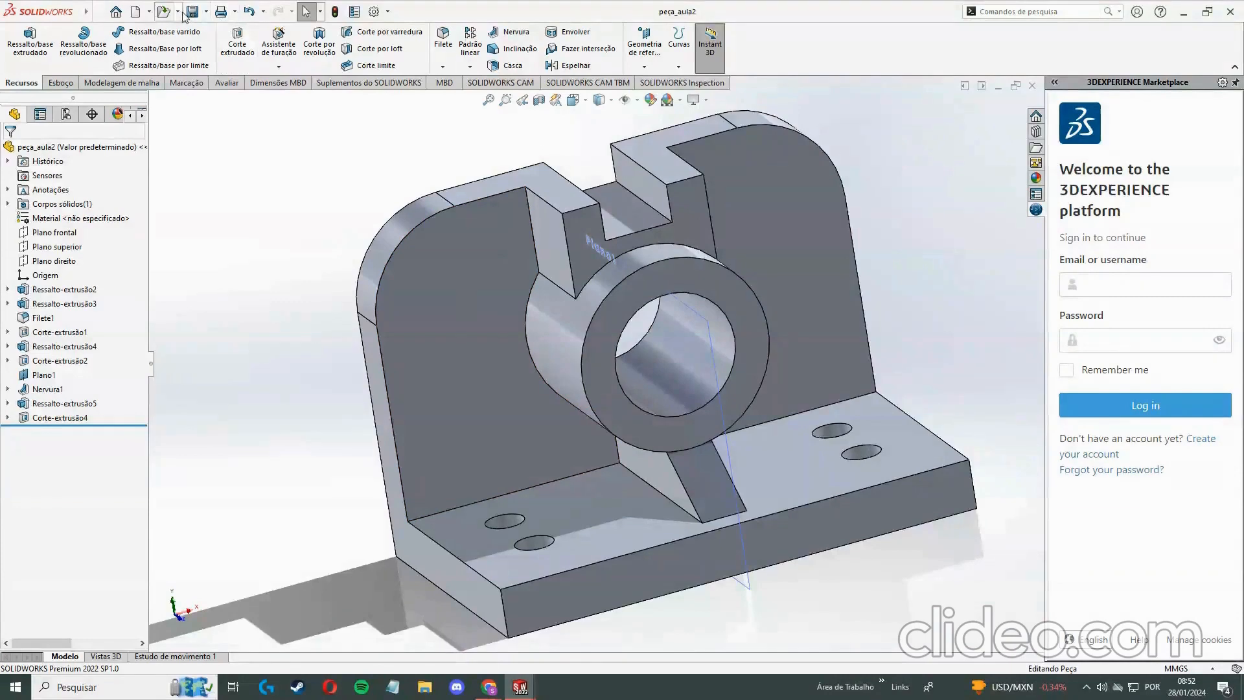
# Create a drawing from the part on a standard A2 (ISO) sheet
pyautogui.click(179, 12)
pyautogui.click(149, 11)
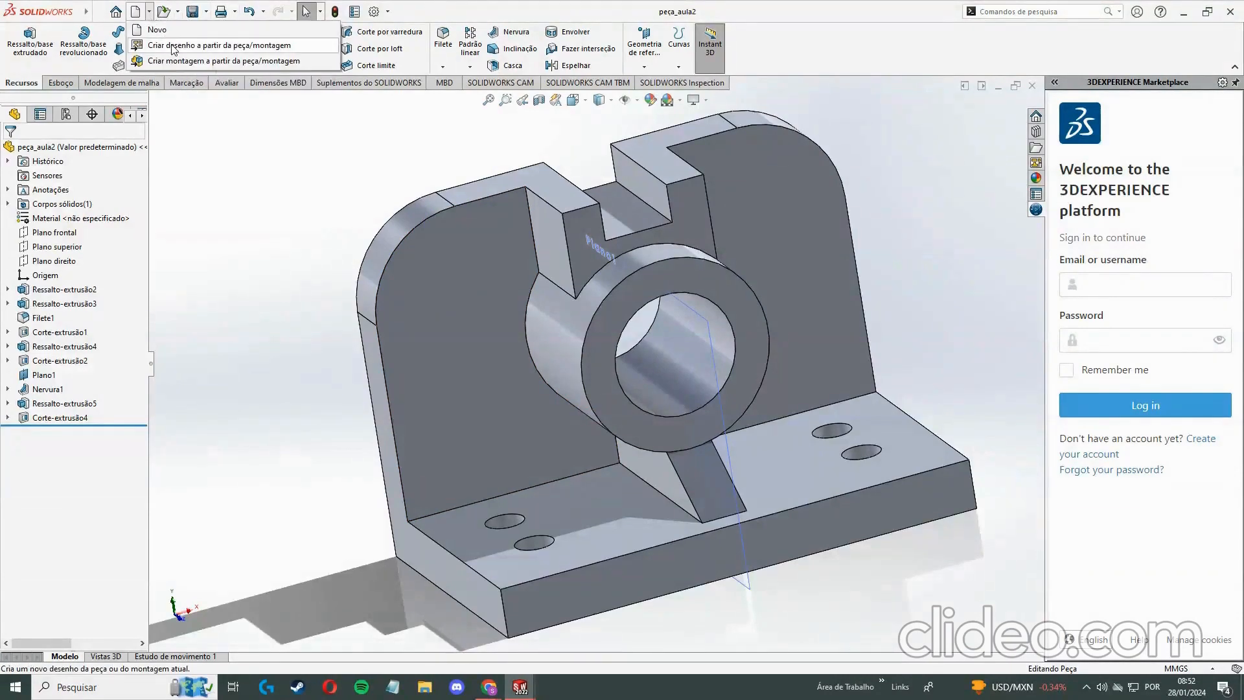
pyautogui.click(173, 46)
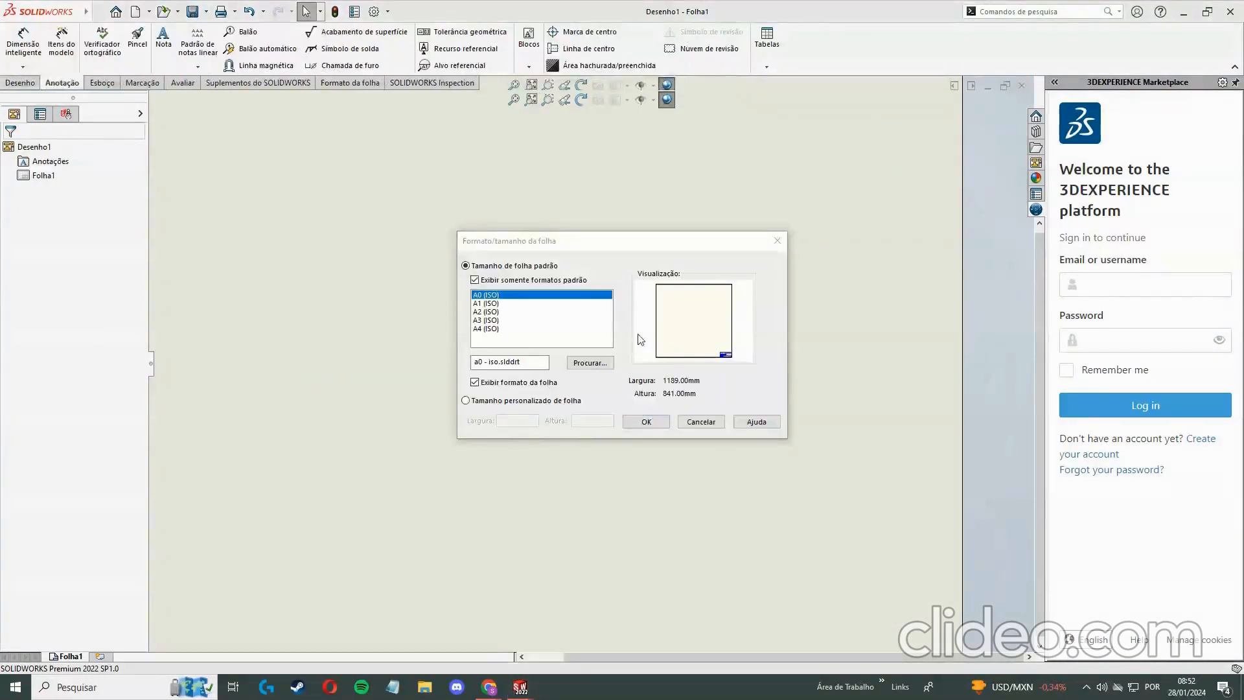
pyautogui.click(519, 312)
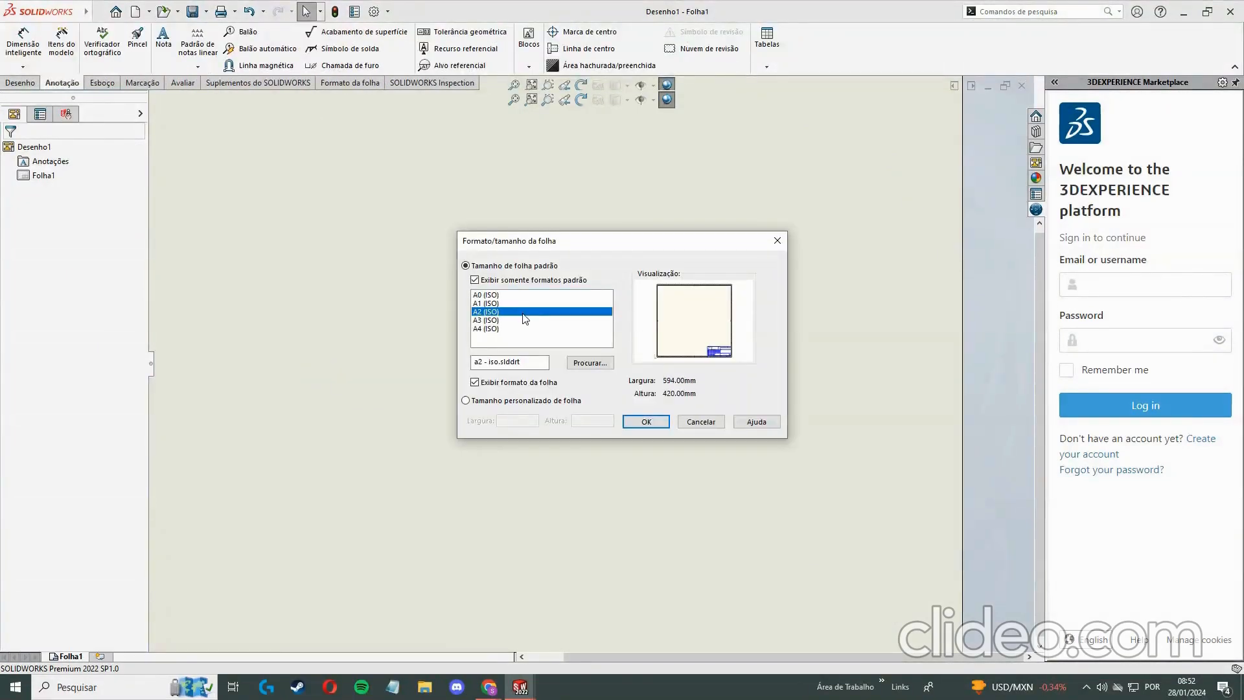
pyautogui.click(648, 421)
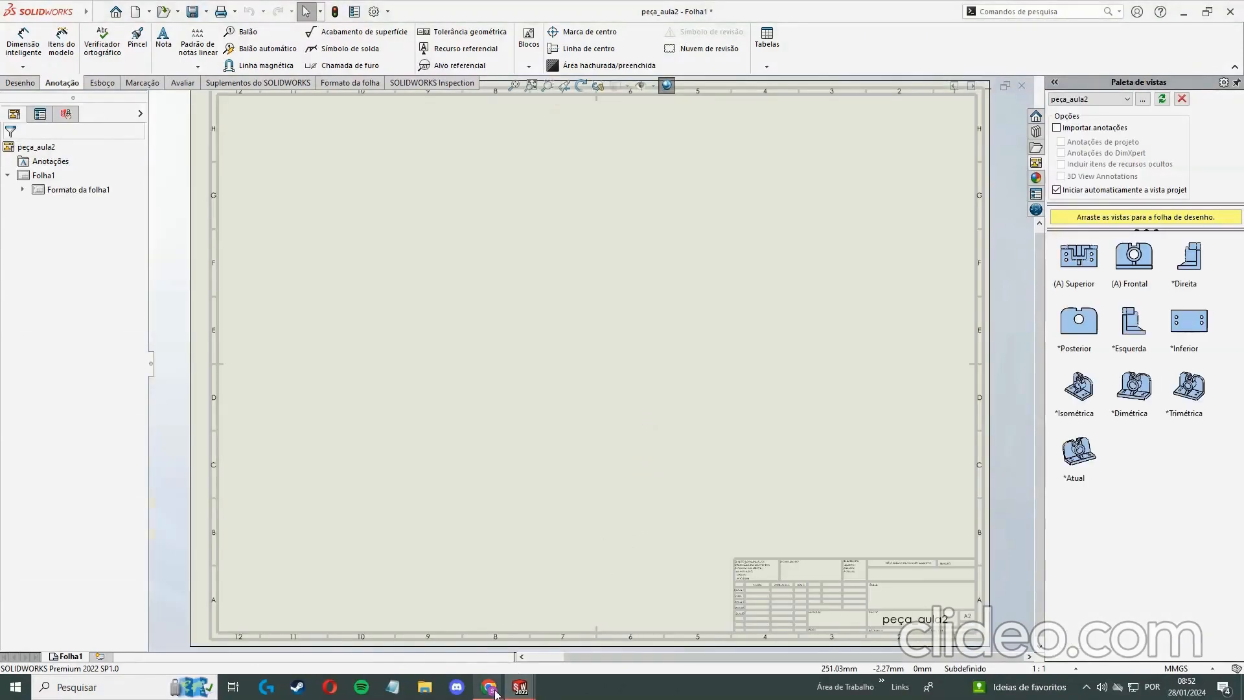
# Check the sheet format in the Chrome reference drawing, return to SolidWorks and set the sheet to A3 (ISO) with first-angle projection (Primeiro diedro)
pyautogui.moveTo(496, 683)
pyautogui.click(457, 645)
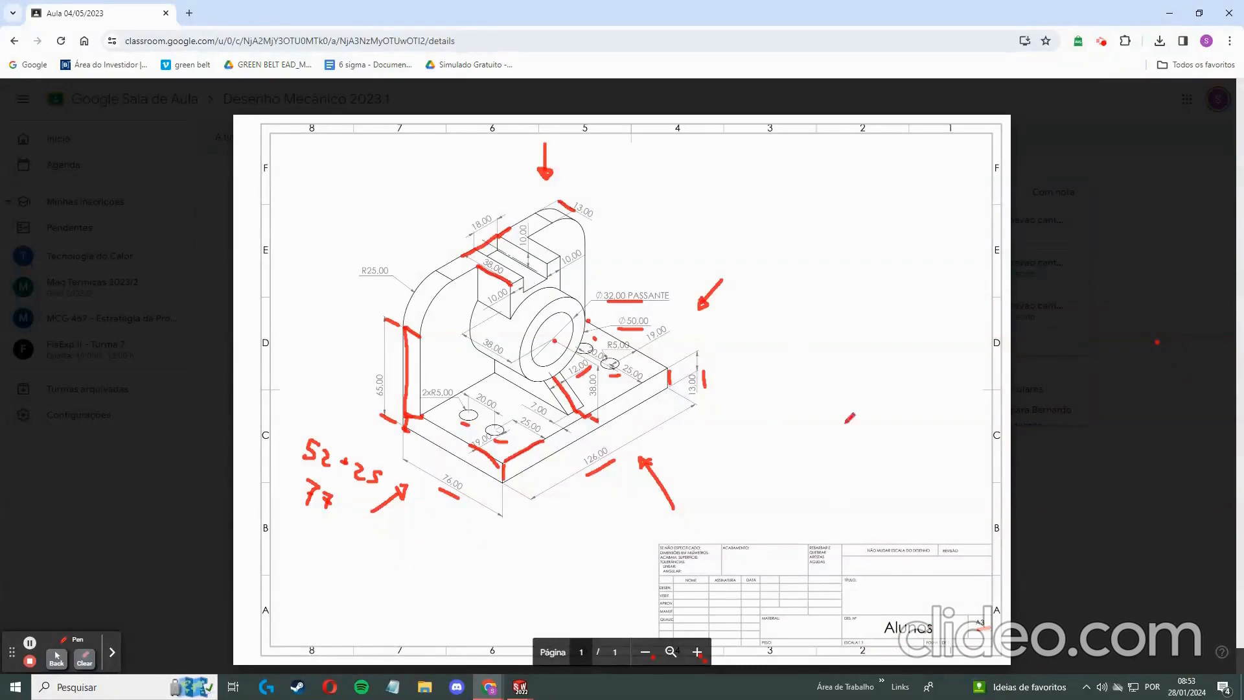
pyautogui.moveTo(519, 685)
pyautogui.click(631, 641)
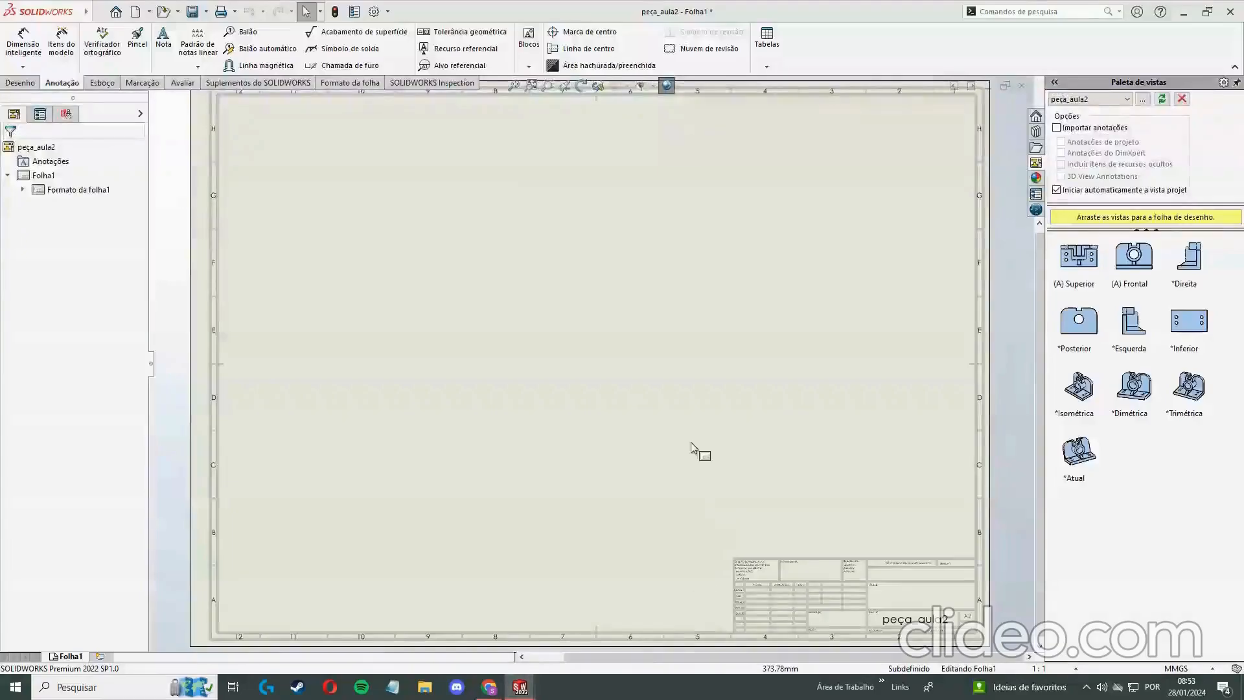
pyautogui.rightClick(628, 315)
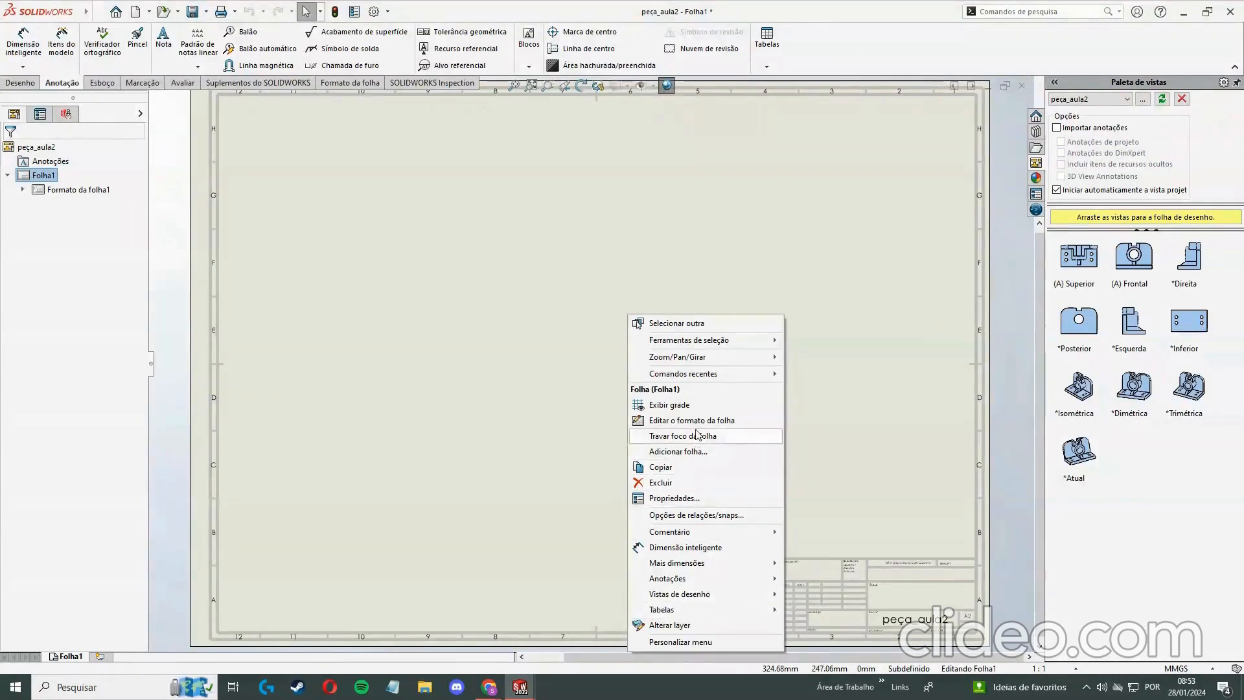
pyautogui.click(689, 500)
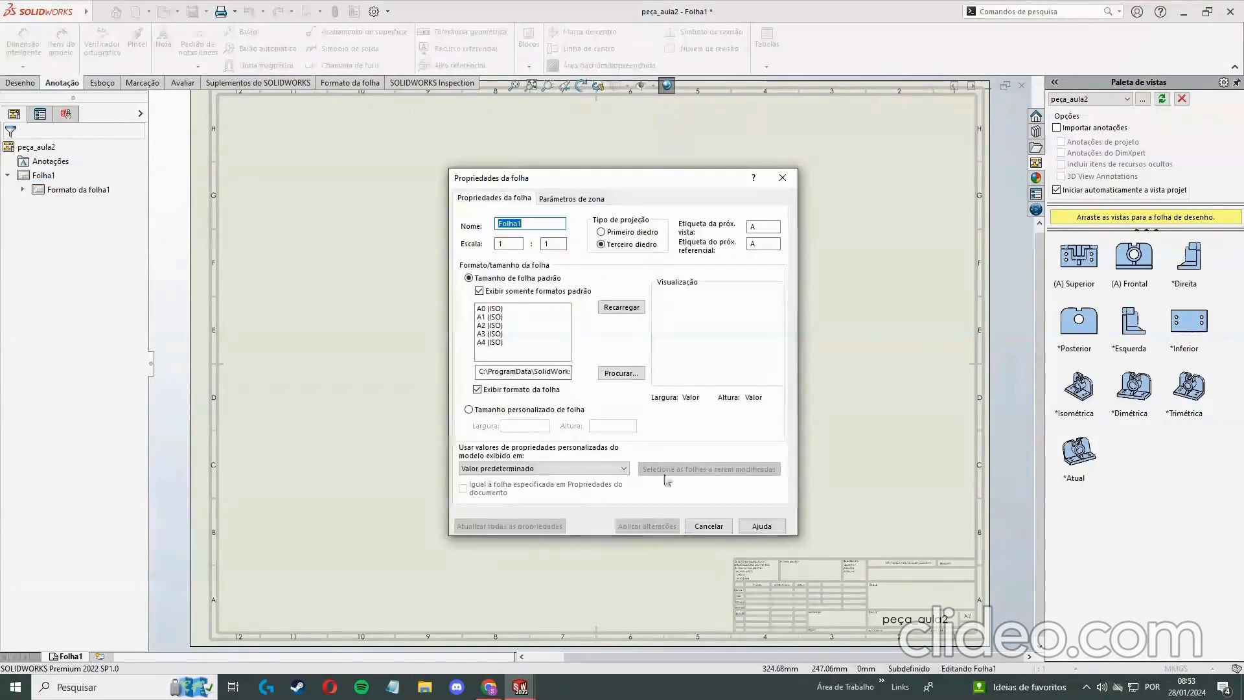
pyautogui.click(497, 333)
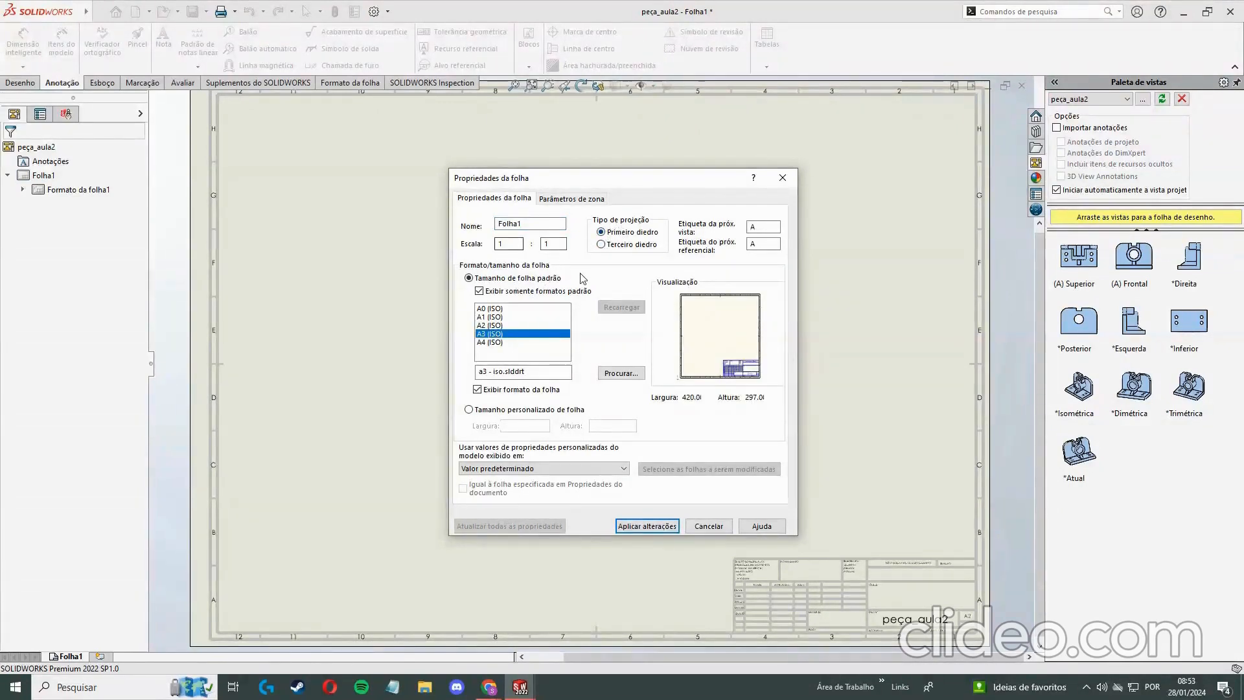
pyautogui.click(647, 526)
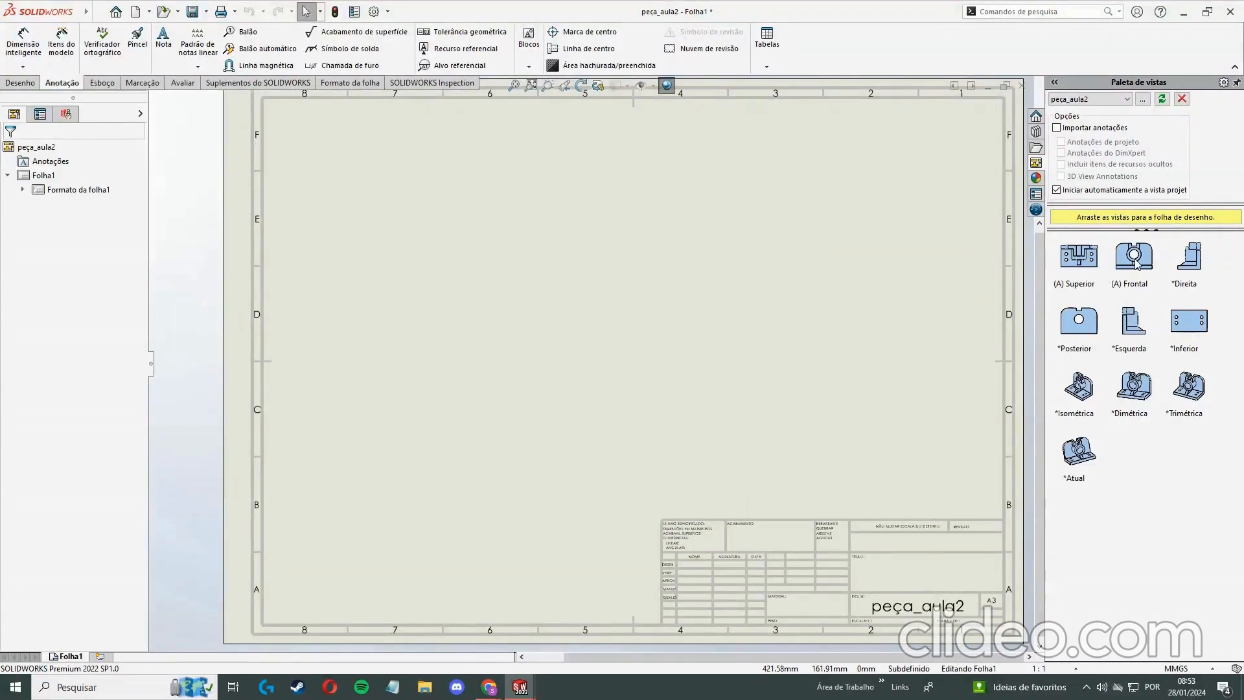
# Place the bracket's front view in the sheet's upper area, with projected views below it and to its right
pyautogui.moveTo(1136, 262); pyautogui.dragTo(472, 230)
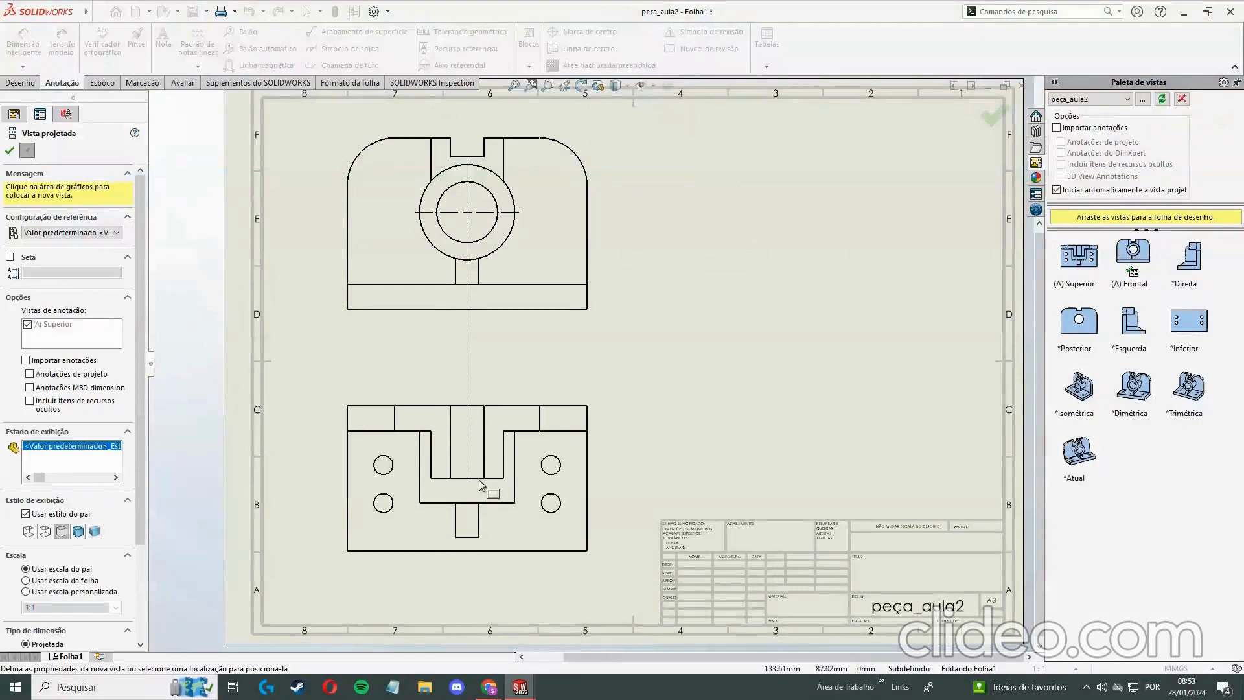
pyautogui.click(480, 486)
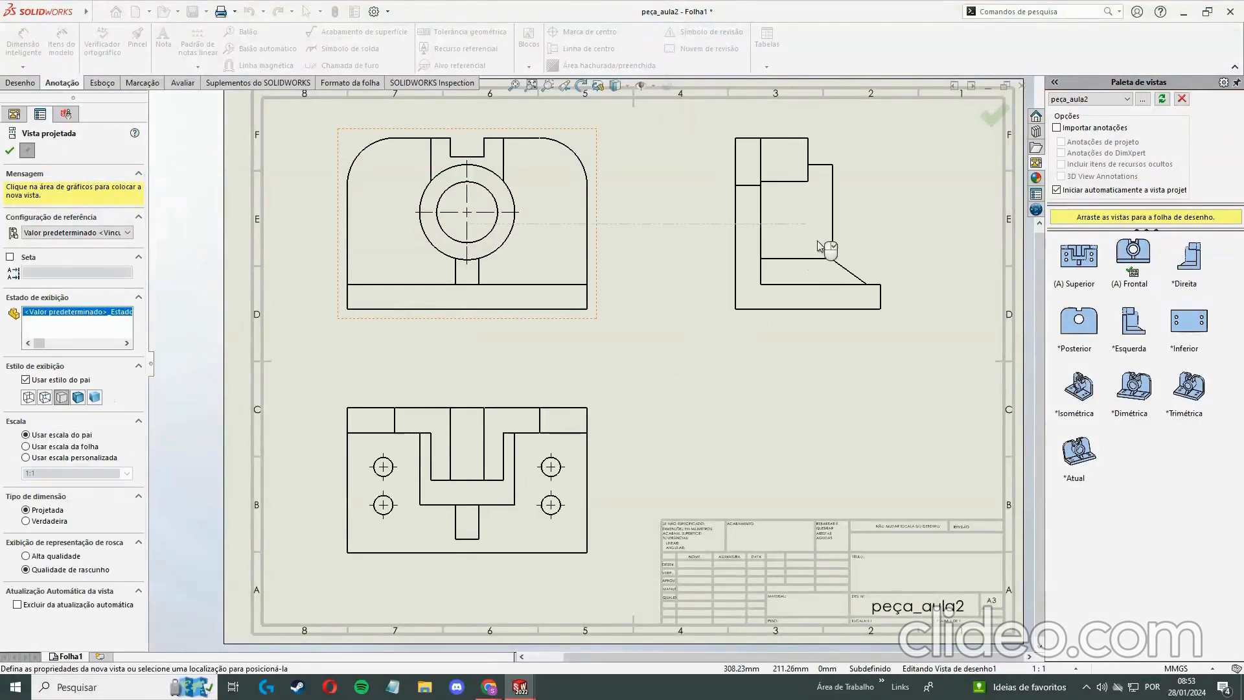
pyautogui.click(829, 244)
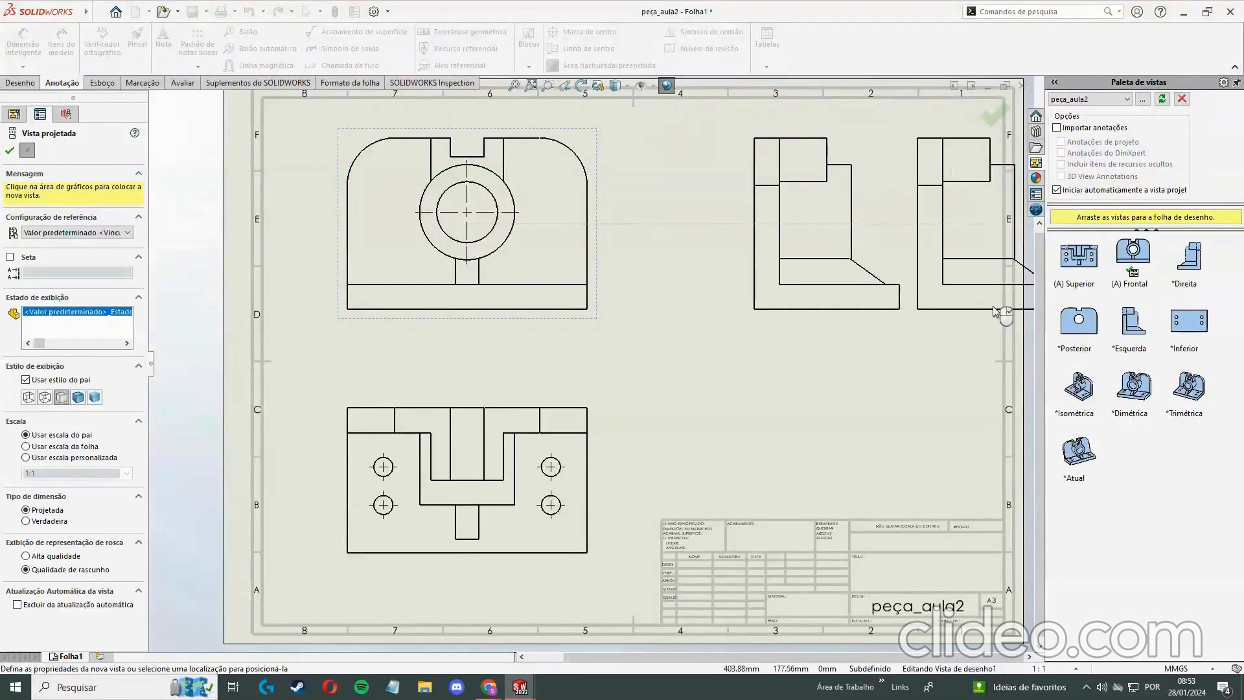
pyautogui.press('Escape')
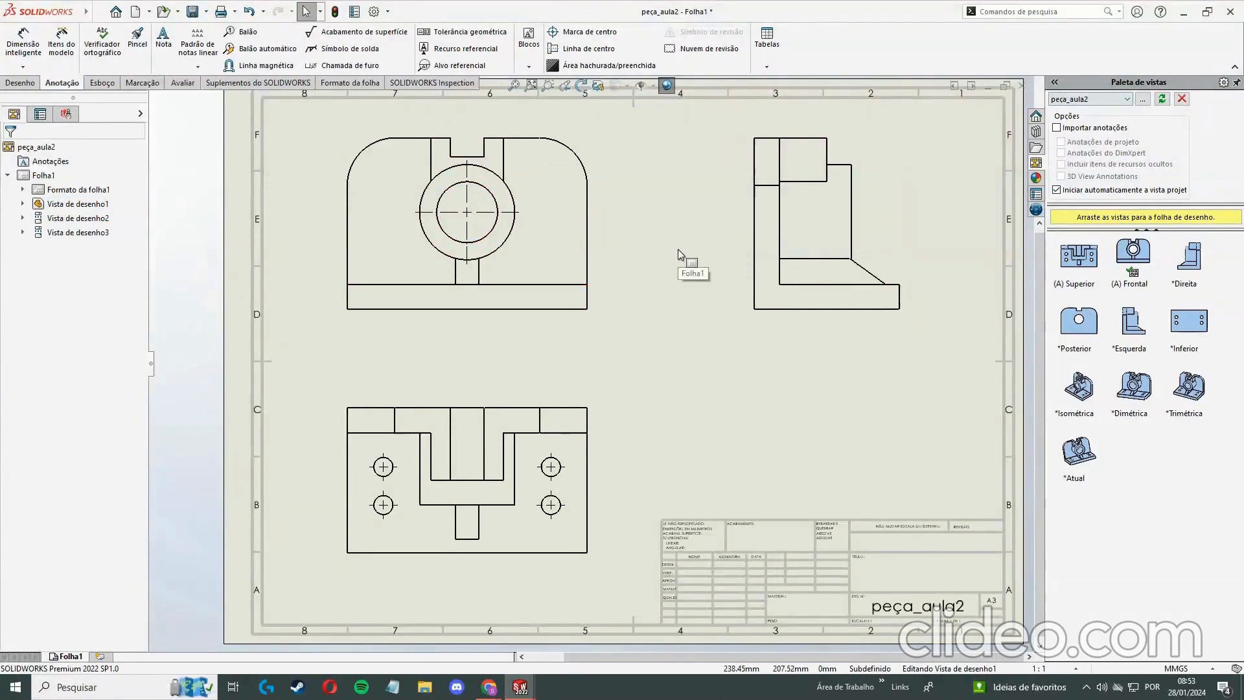
pyautogui.moveTo(686, 259); pyautogui.dragTo(676, 276, button='middle')
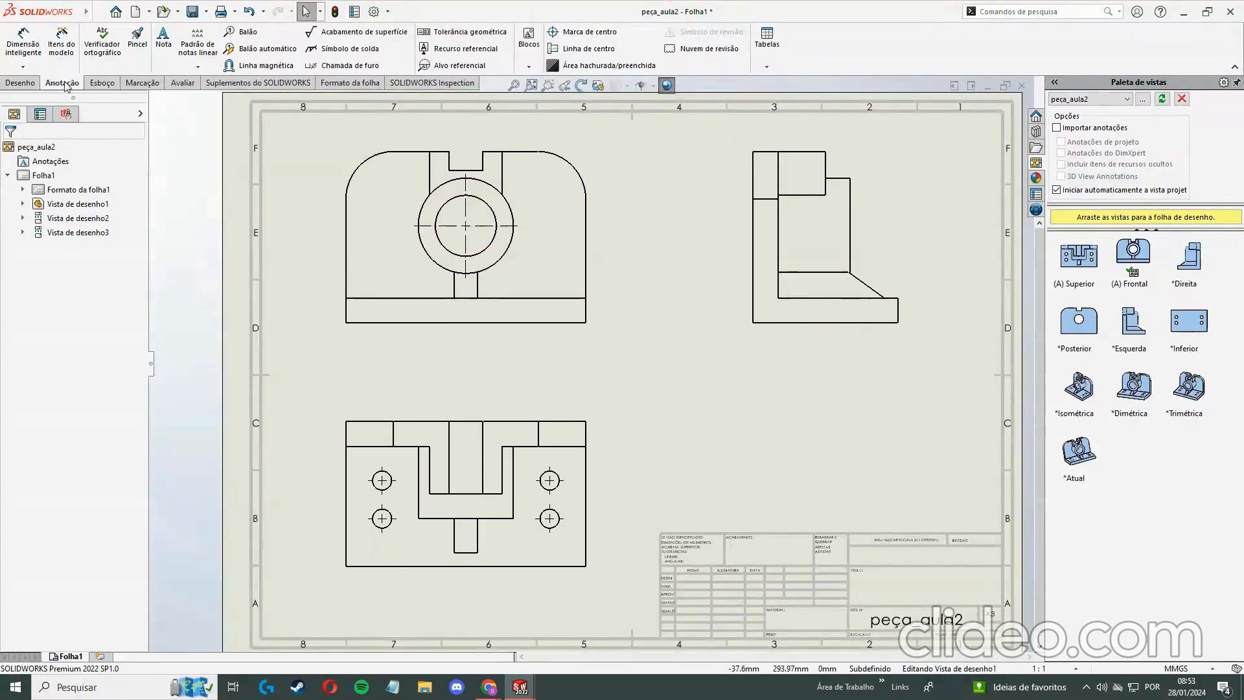
# Dimension the base width below the front view and the base plate's thickness in the side view with Smart Dimension
pyautogui.click(22, 42)
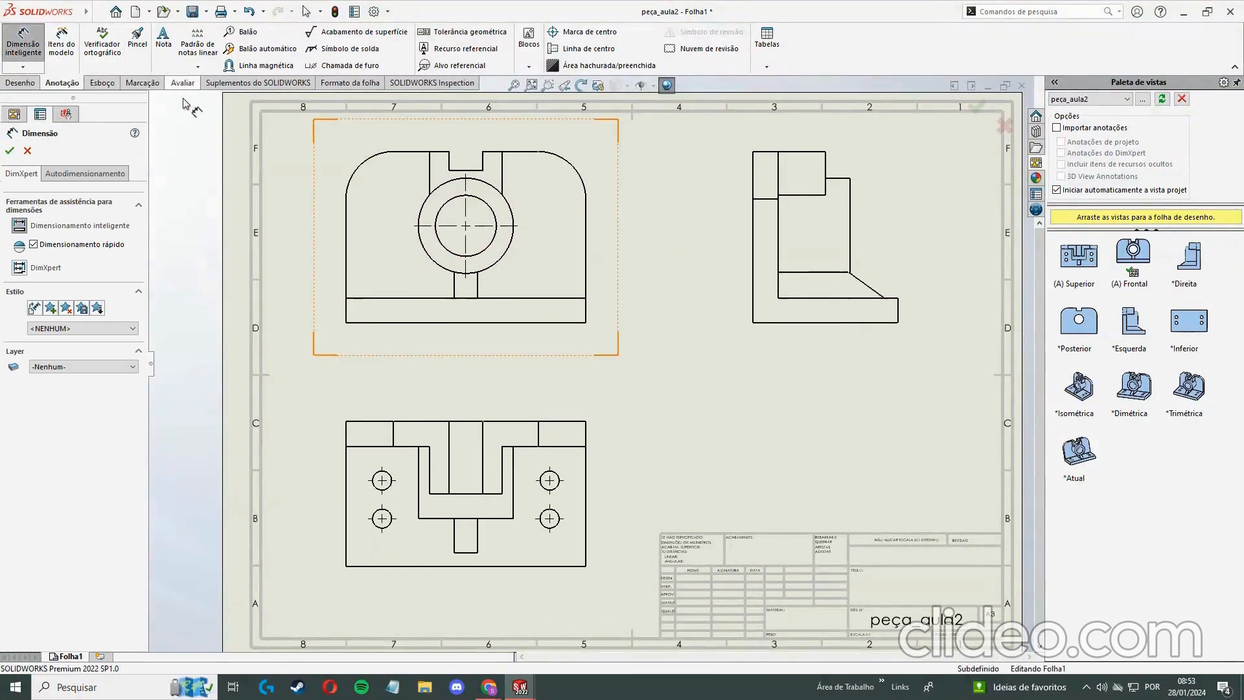
pyautogui.click(492, 324)
pyautogui.click(472, 347)
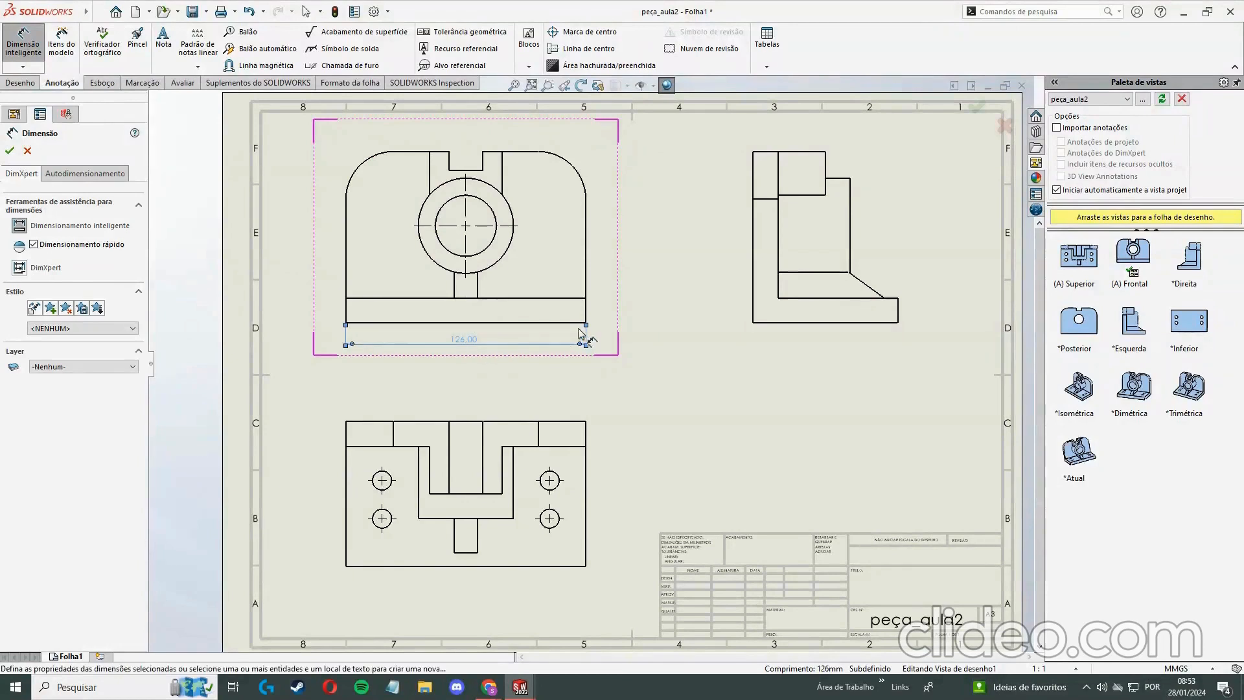
pyautogui.click(898, 312)
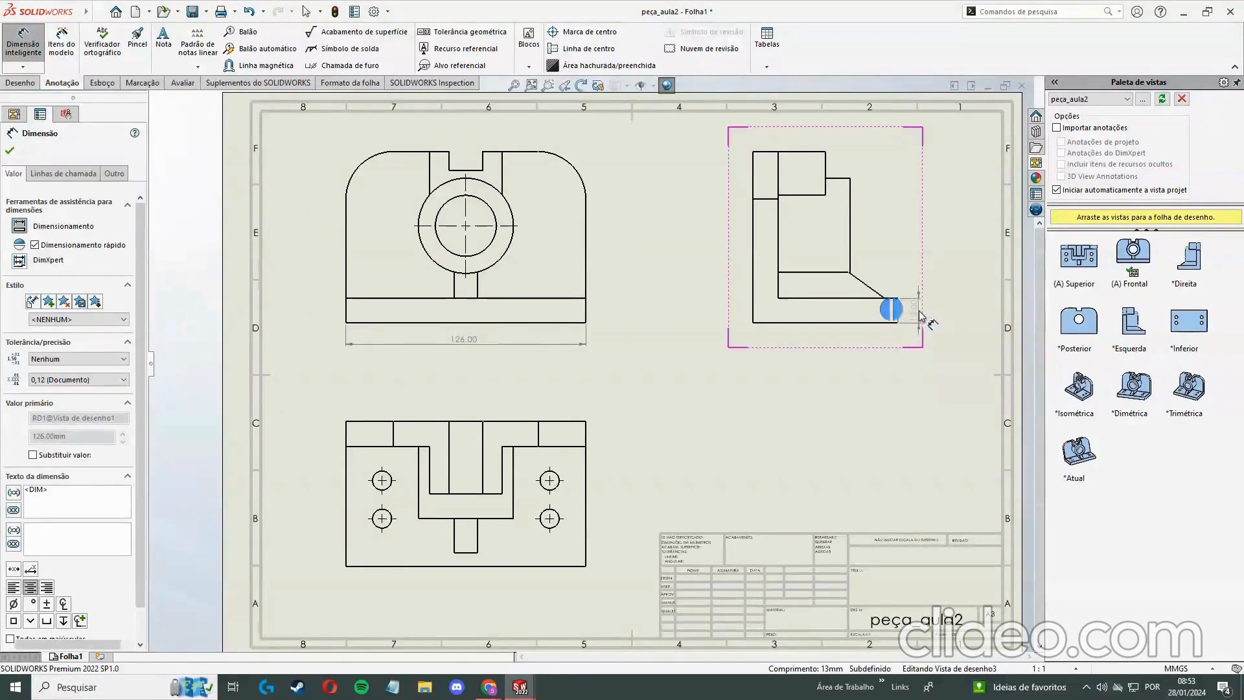
pyautogui.click(920, 319)
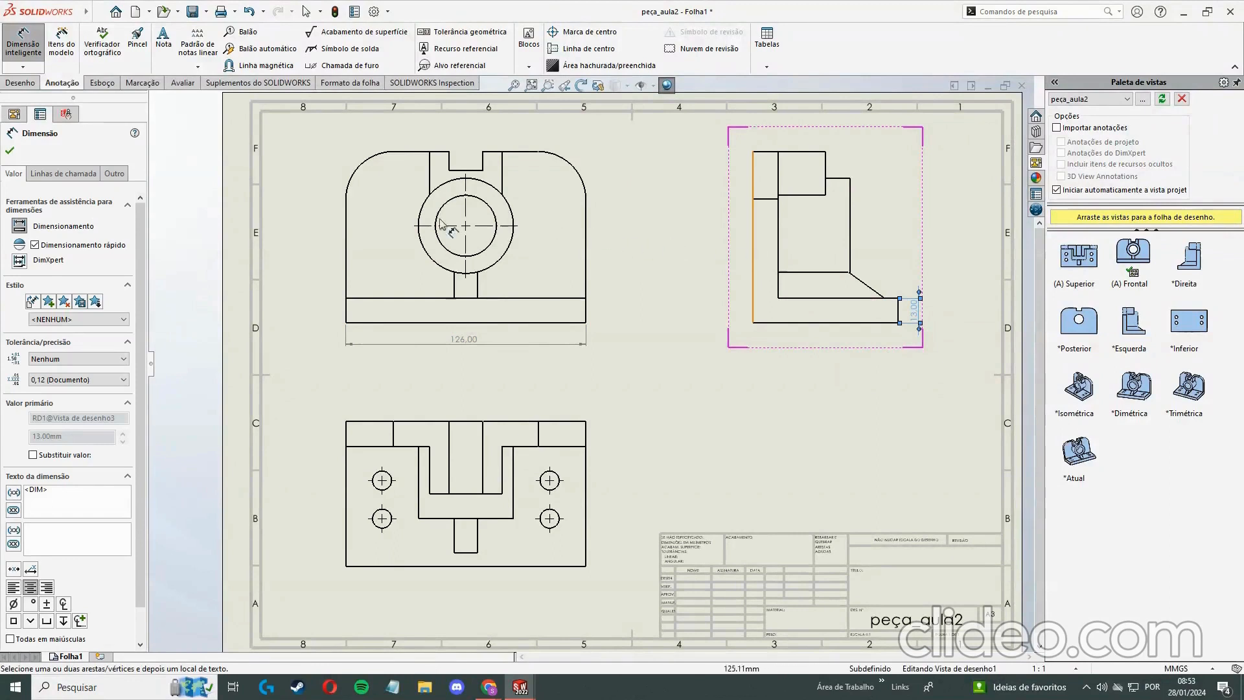
# Dimension the front view's straight left edge and the radii of both rounded upper corners
pyautogui.click(350, 216)
pyautogui.click(317, 265)
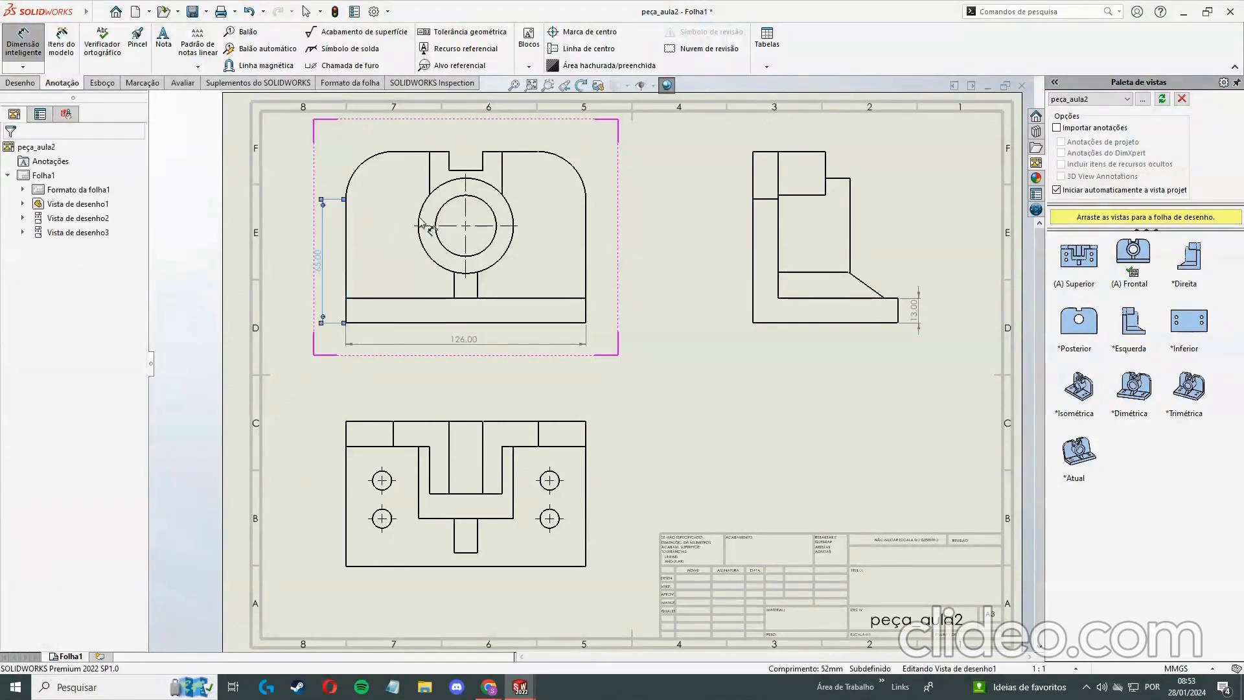
pyautogui.click(358, 167)
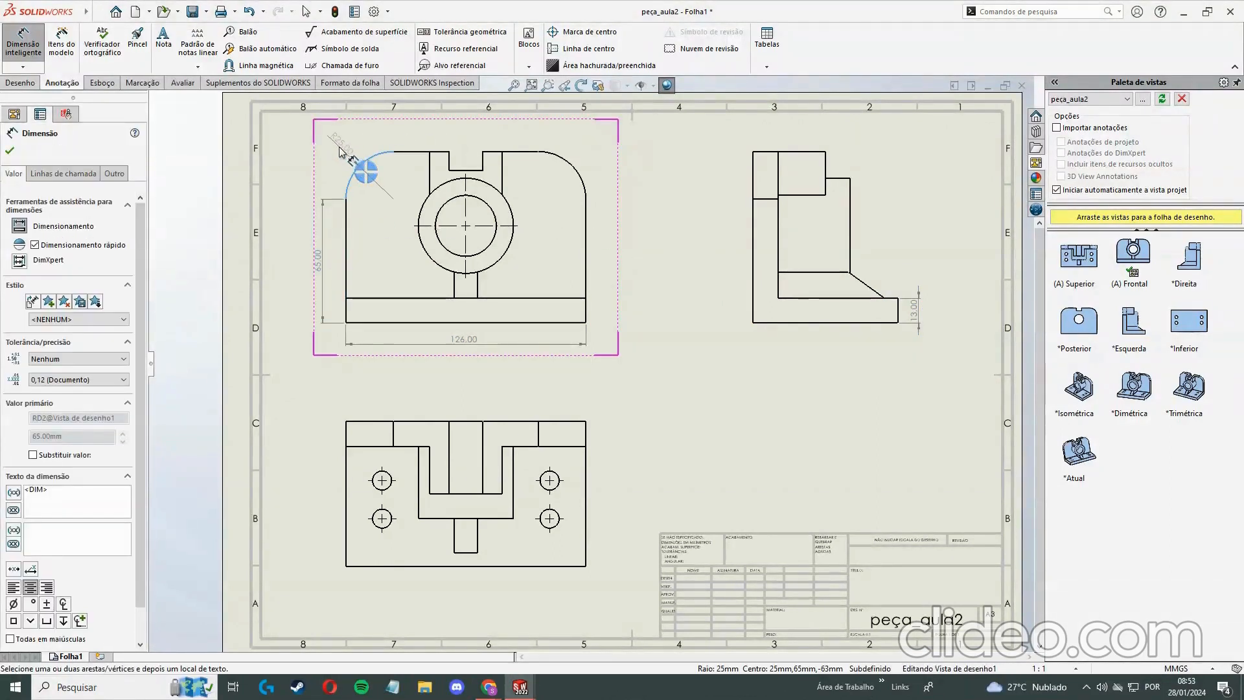
pyautogui.click(340, 152)
pyautogui.click(572, 167)
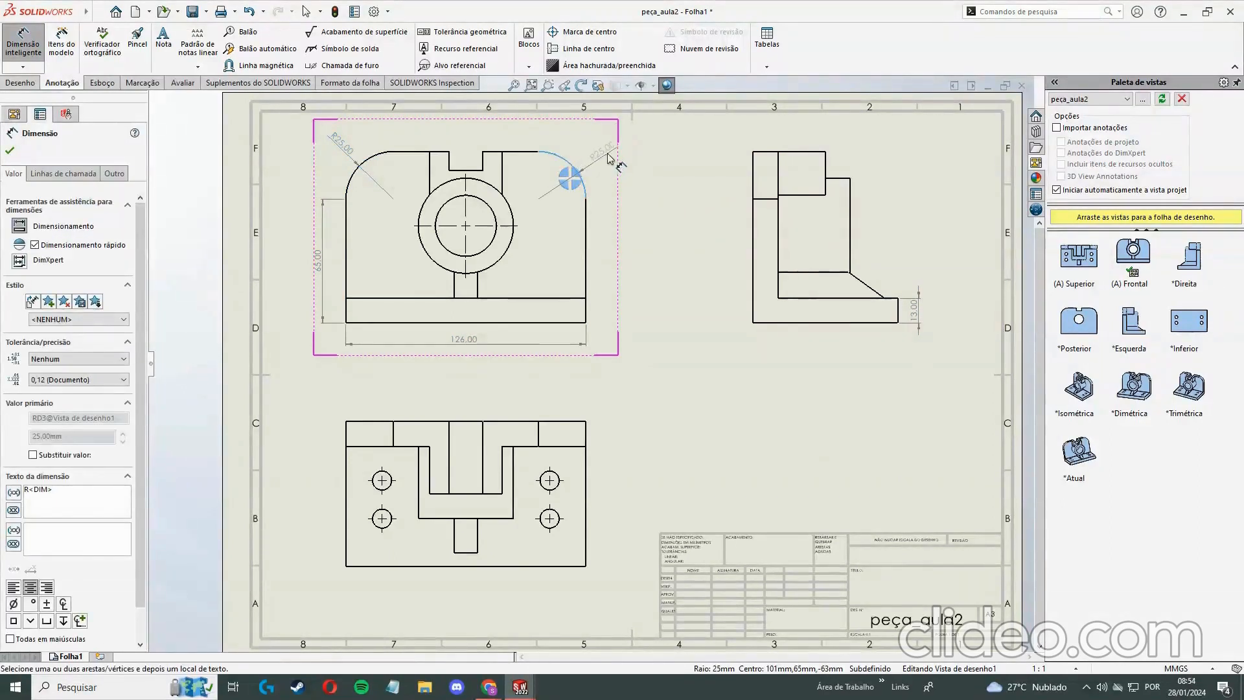
pyautogui.click(613, 154)
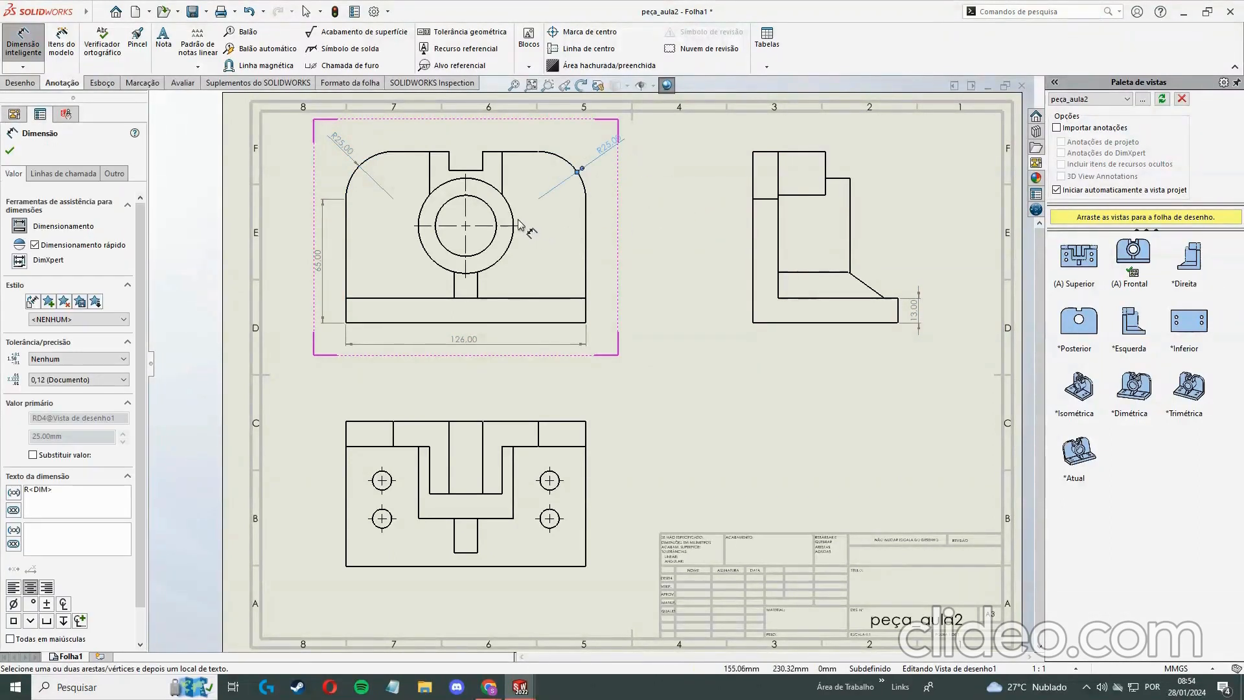
# Dimension the diameters of the boss's outer circle and inner hole, placing both to the right of the front view
pyautogui.click(514, 224)
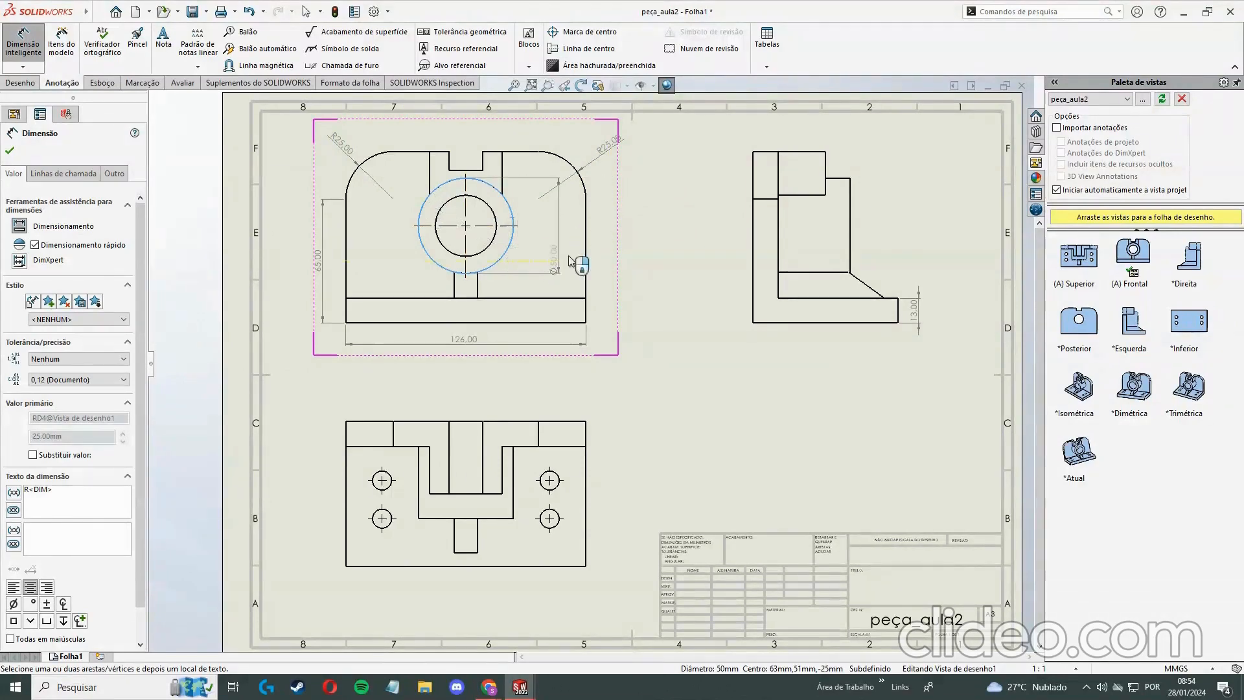
pyautogui.click(647, 236)
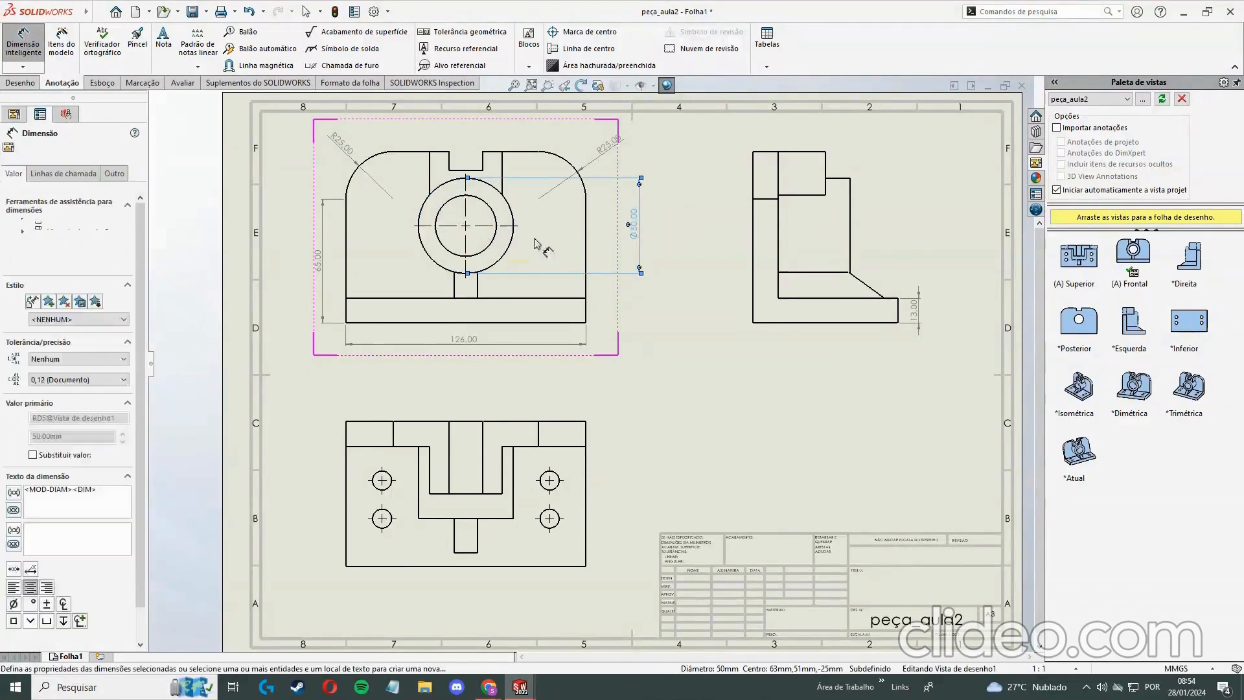
pyautogui.click(496, 227)
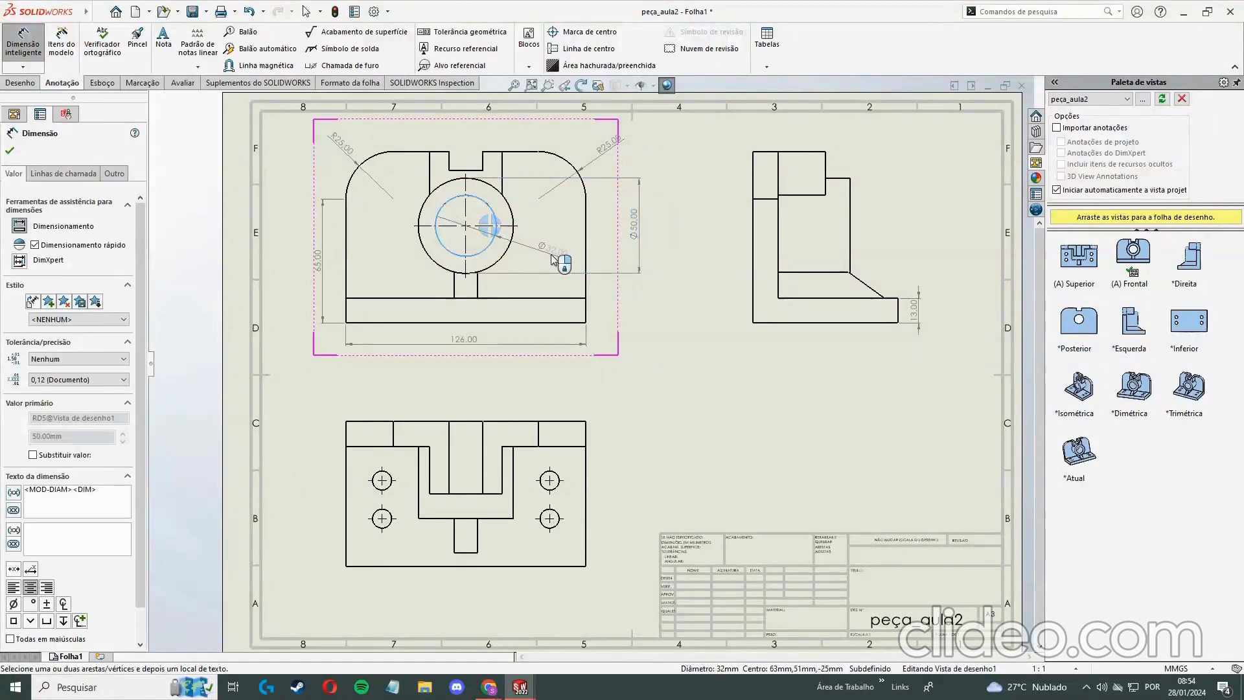
pyautogui.click(651, 301)
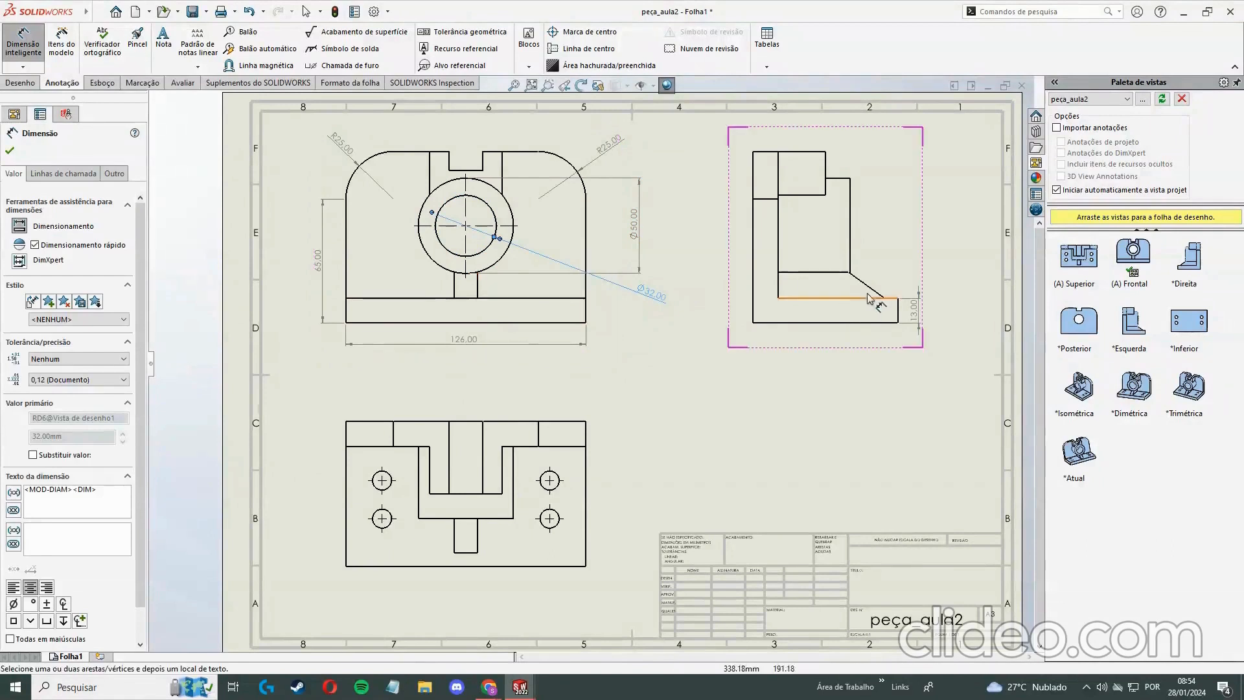
# Dimension the gap between the rib's end and the base's front edge in the top view, placing it left of the view
pyautogui.click(468, 553)
pyautogui.click(468, 565)
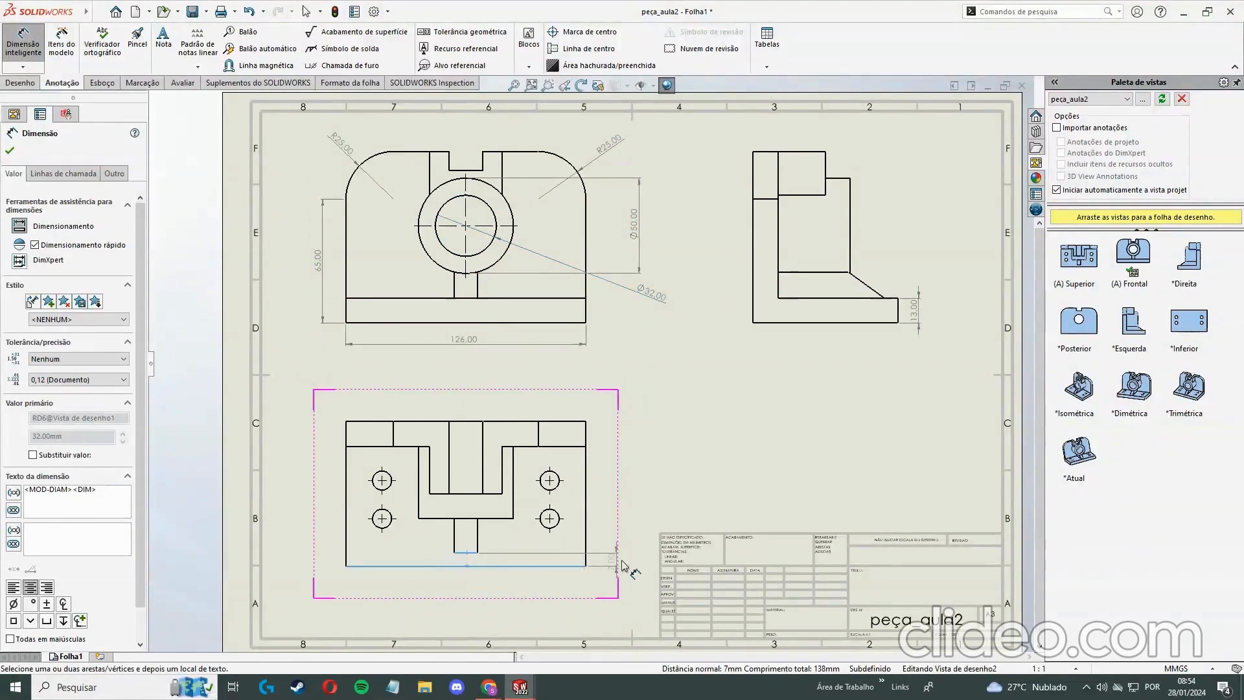
pyautogui.click(613, 564)
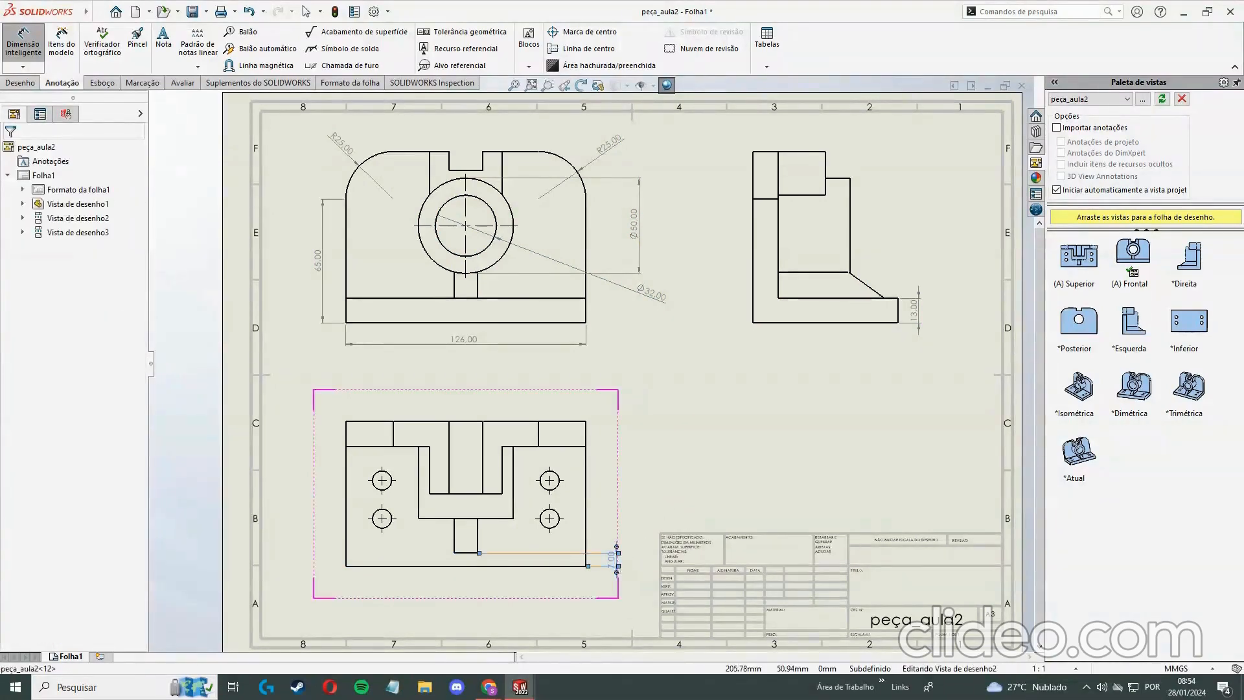
pyautogui.click(613, 561)
pyautogui.moveTo(615, 563); pyautogui.dragTo(324, 560)
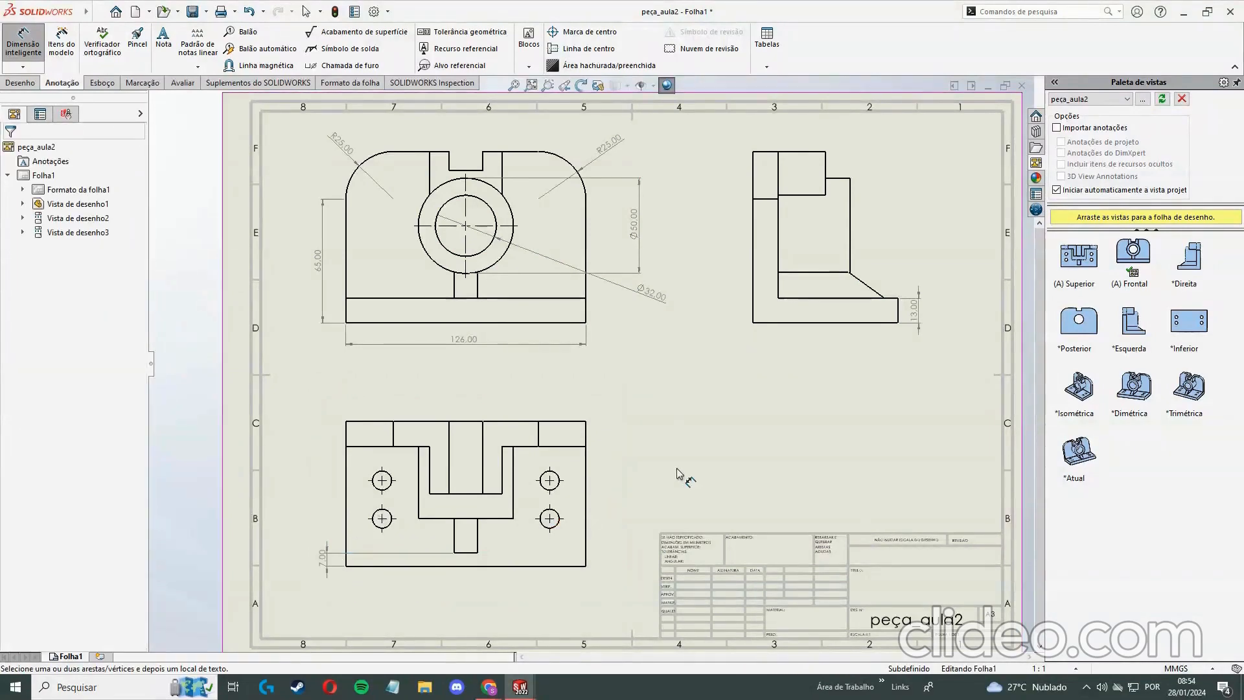
# Dimension the diameter of the top view's upper right hole and prefix the dimension text with 2x
pyautogui.click(550, 480)
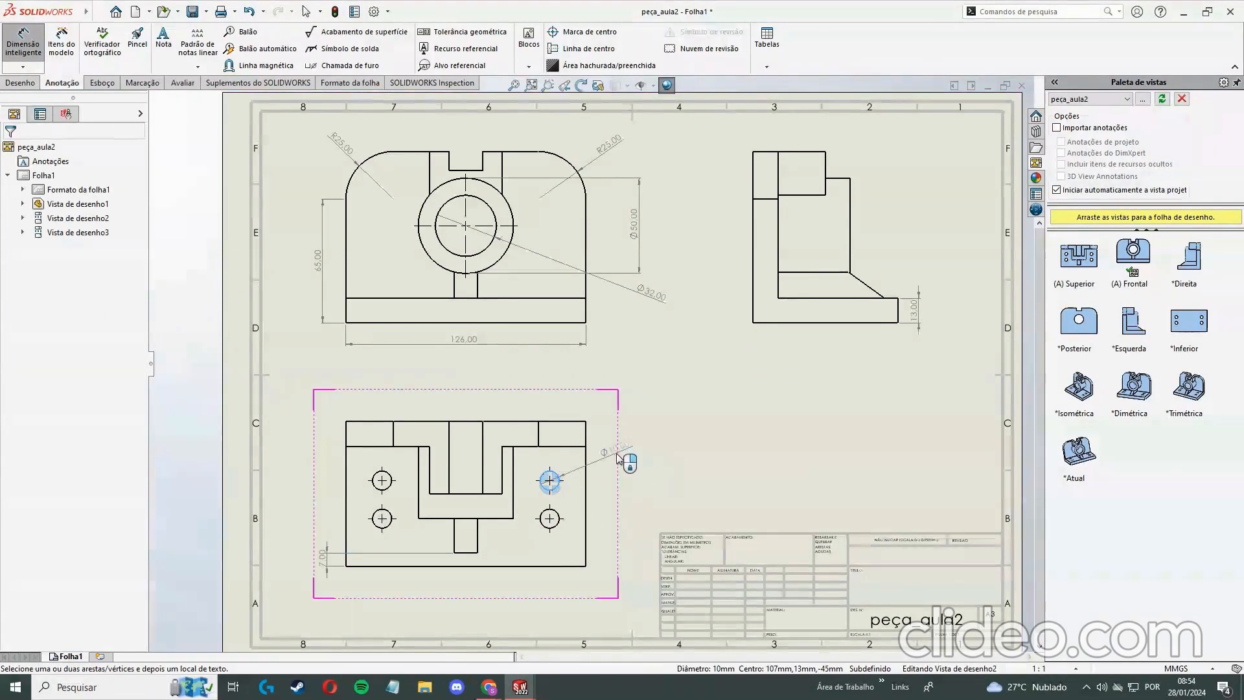
pyautogui.click(629, 457)
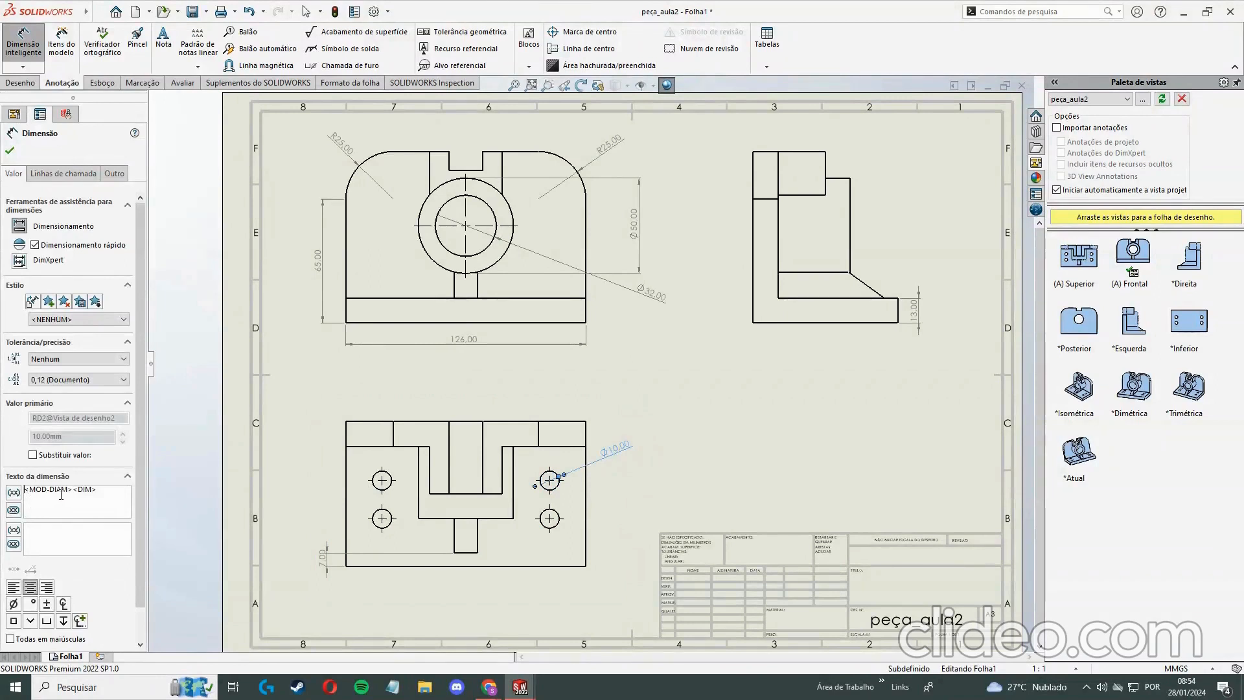
pyautogui.write('2x')
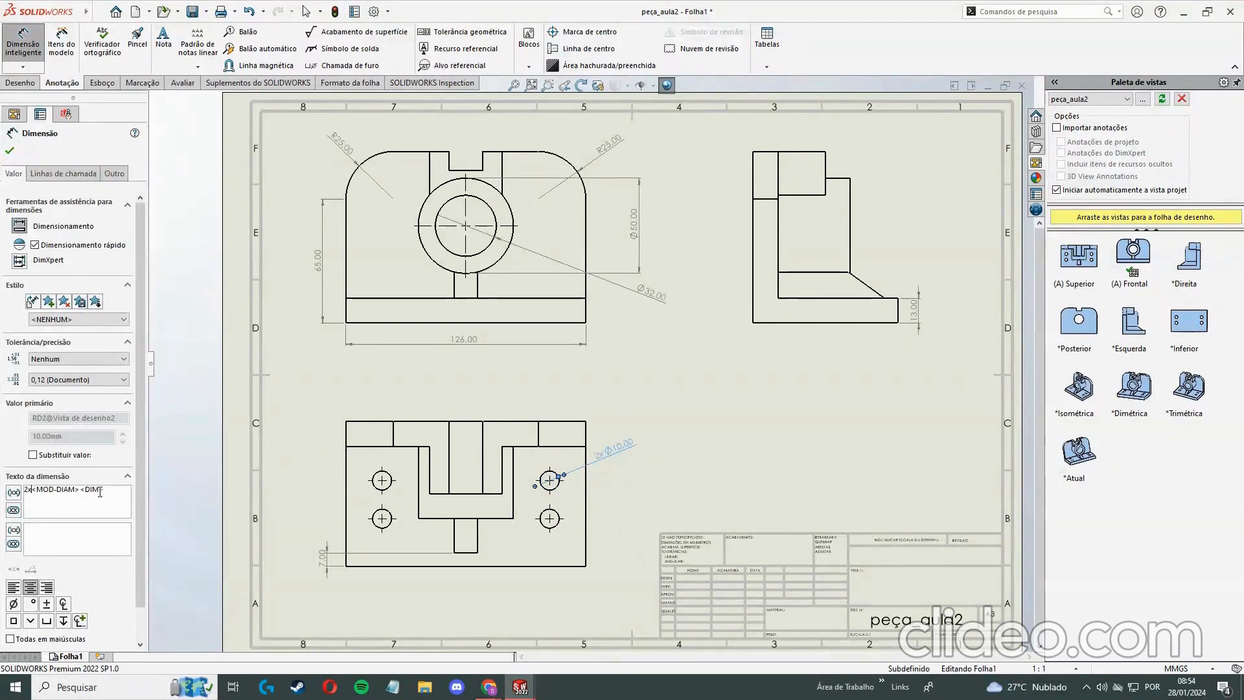
pyautogui.click(10, 150)
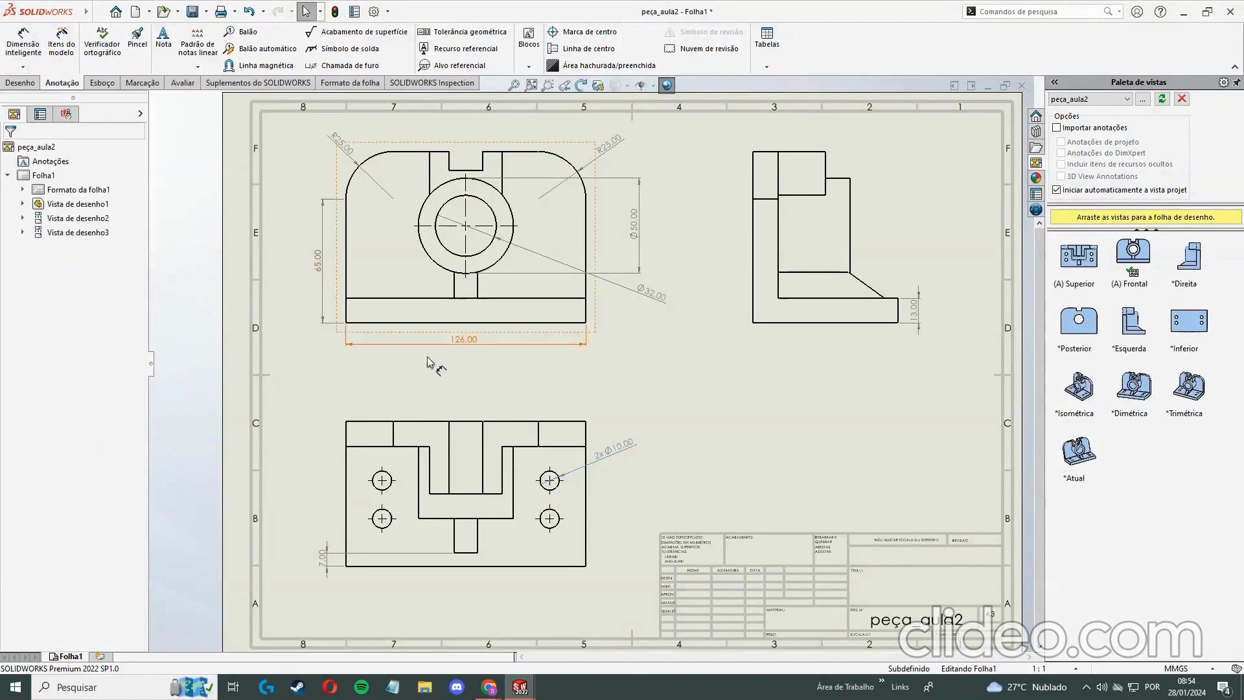
# Dimension the diameter of the top view's upper left hole and prefix the dimension text with 2x
pyautogui.click(382, 480)
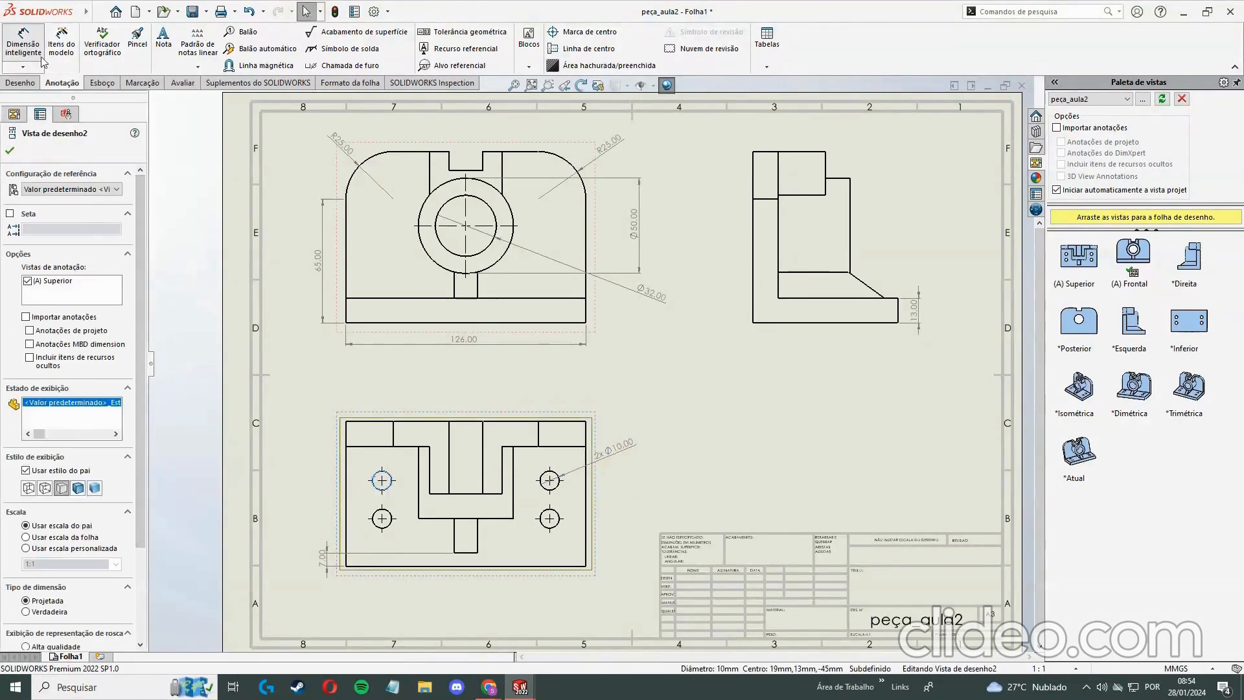
pyautogui.click(22, 40)
pyautogui.click(380, 478)
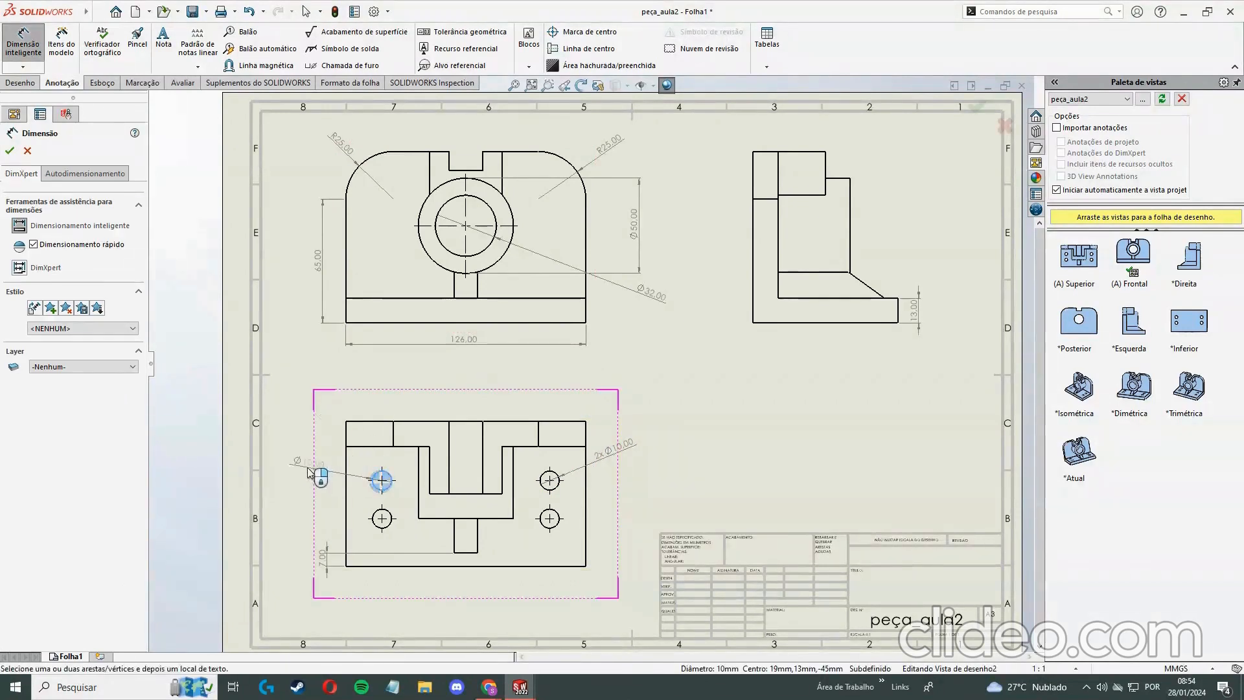
pyautogui.click(293, 468)
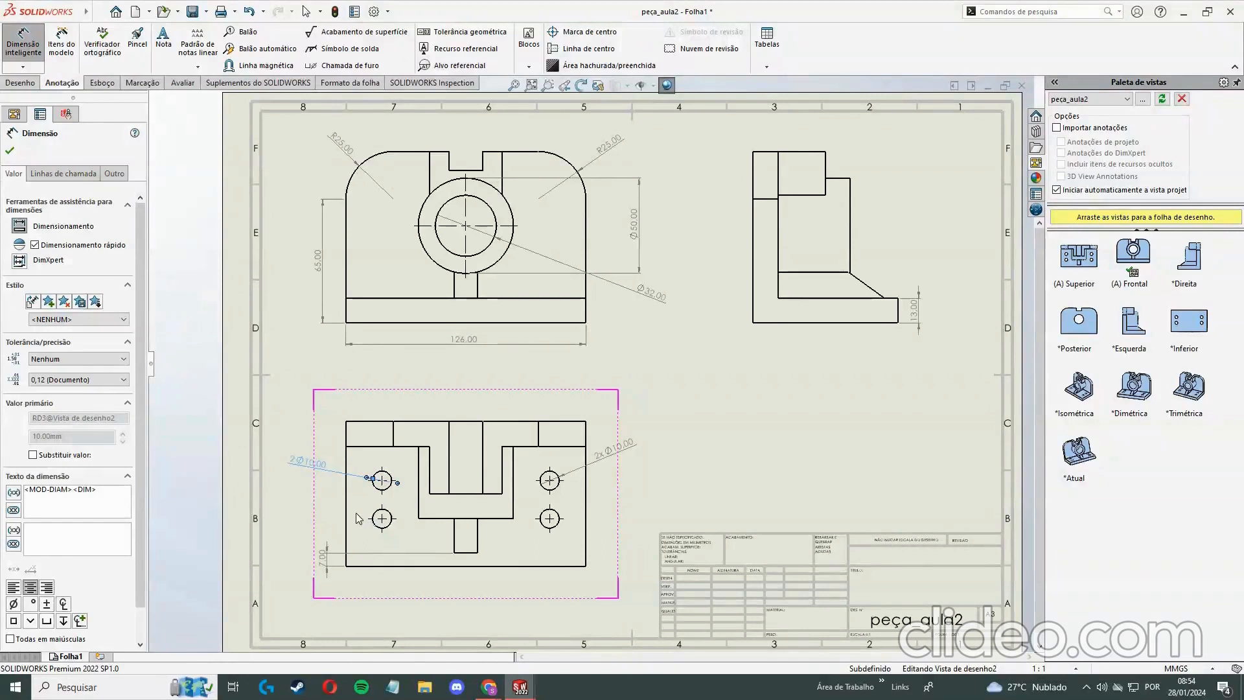
pyautogui.press('Escape')
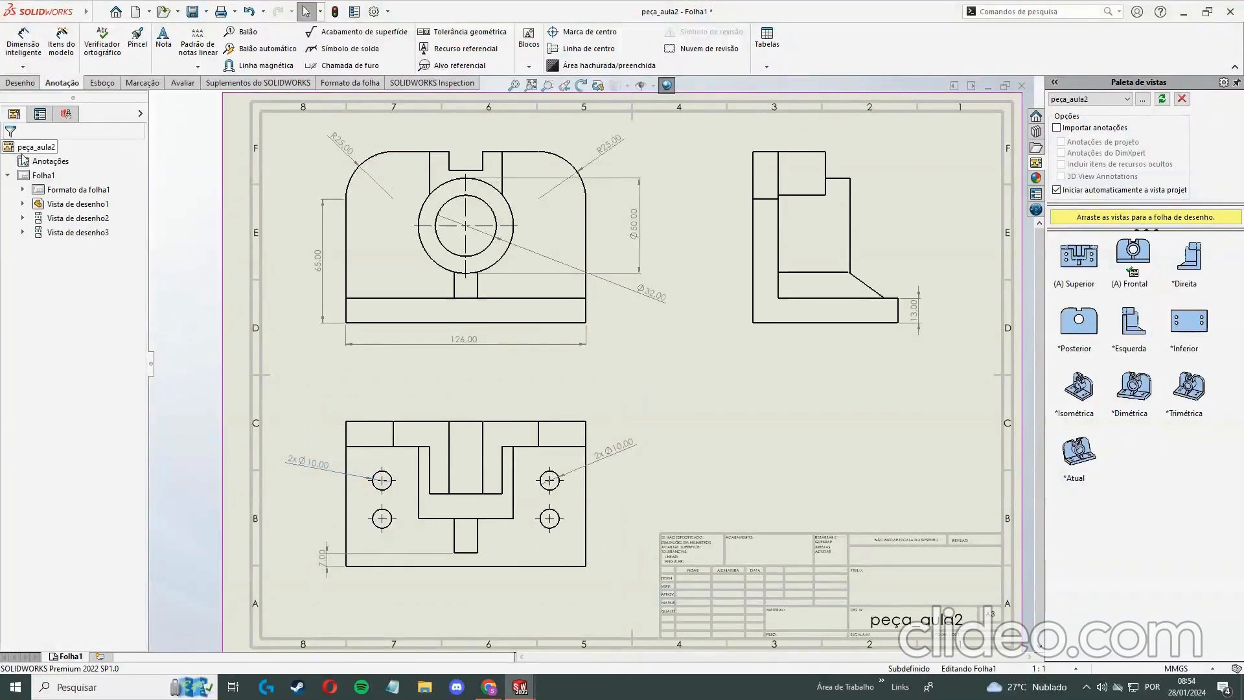
# Dimension the length of the side view's upper edge, placing the dimension above the view
pyautogui.click(820, 155)
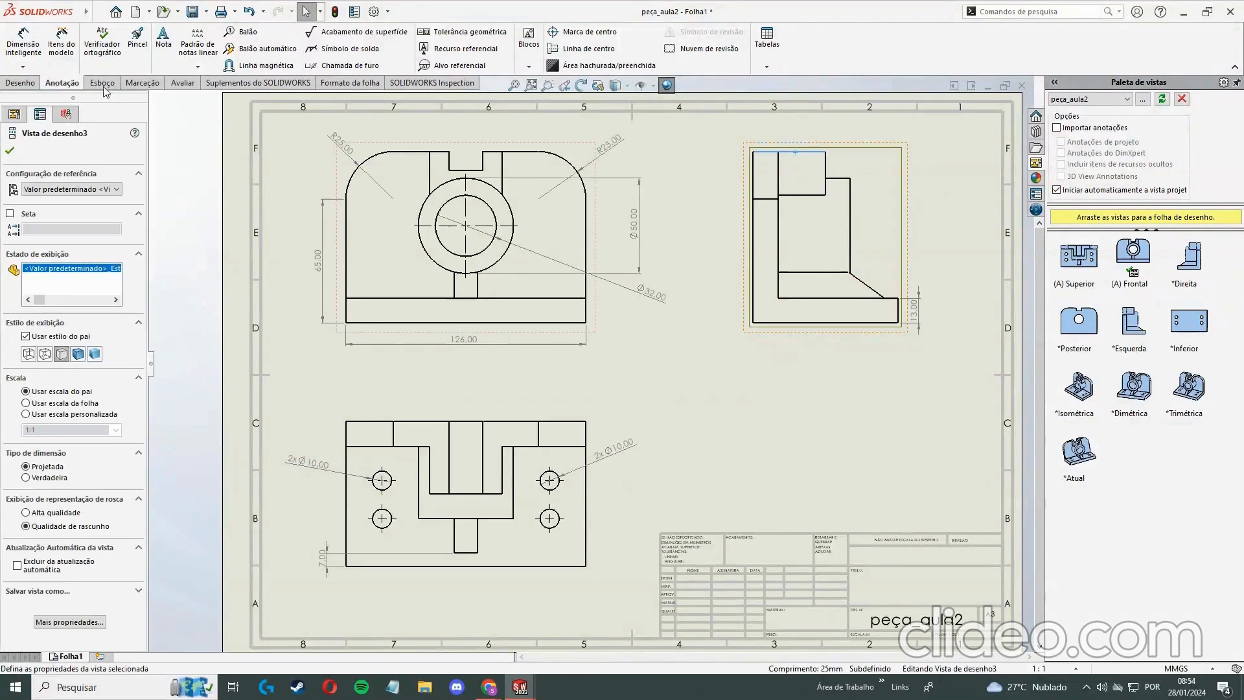
pyautogui.click(23, 40)
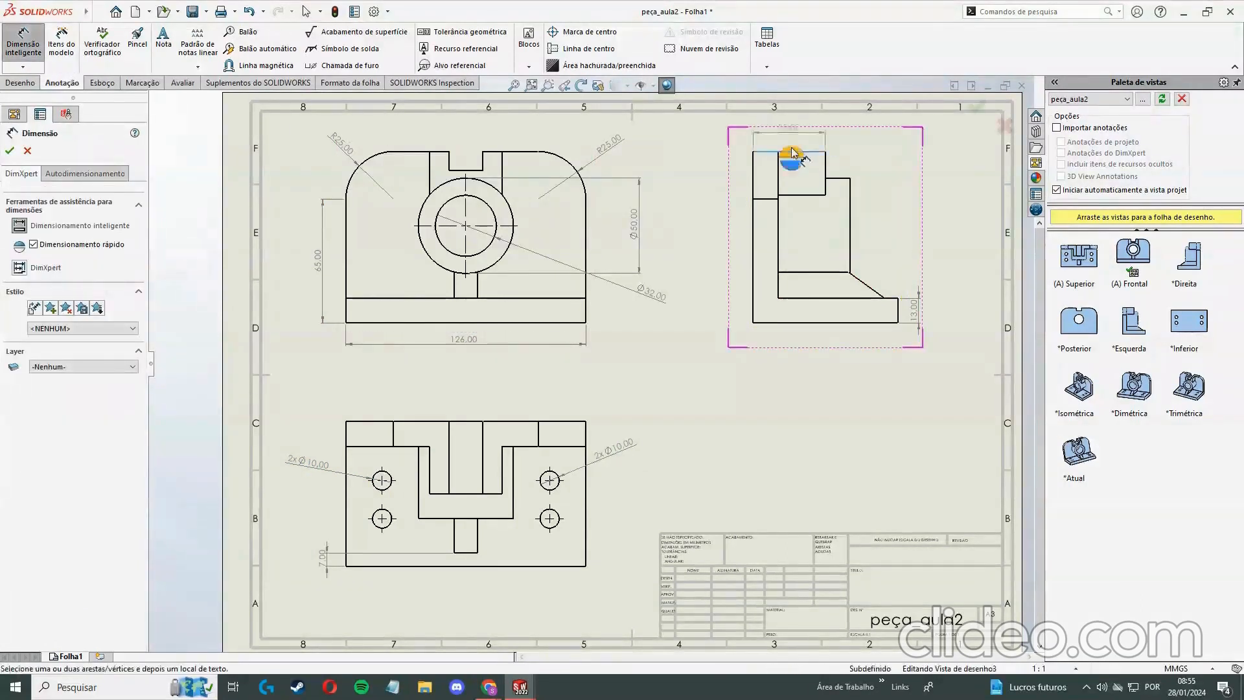
pyautogui.click(794, 139)
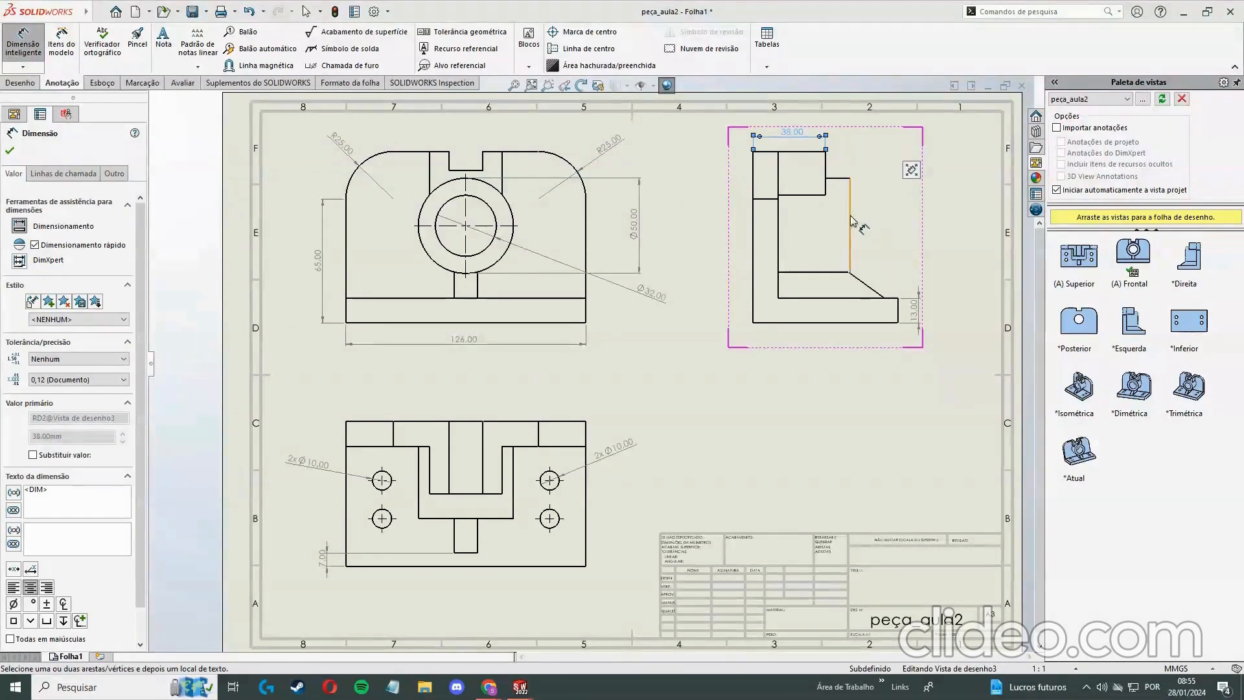
pyautogui.click(468, 298)
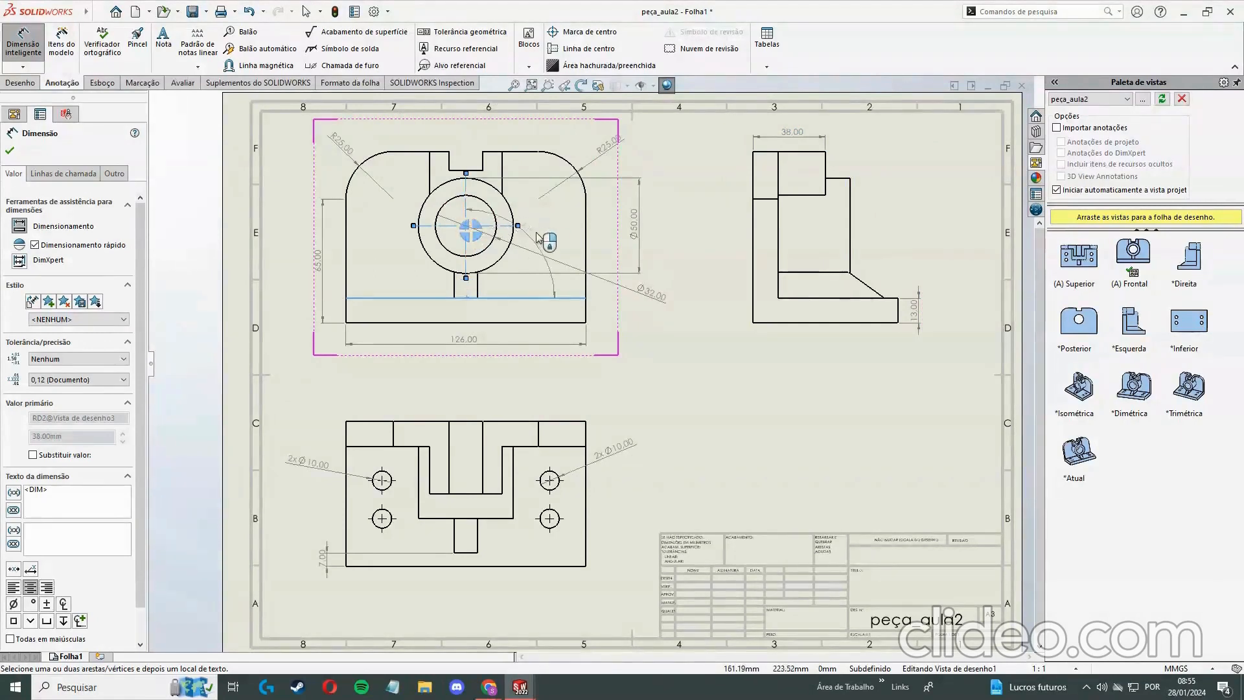
pyautogui.click(480, 229)
pyautogui.press('Escape')
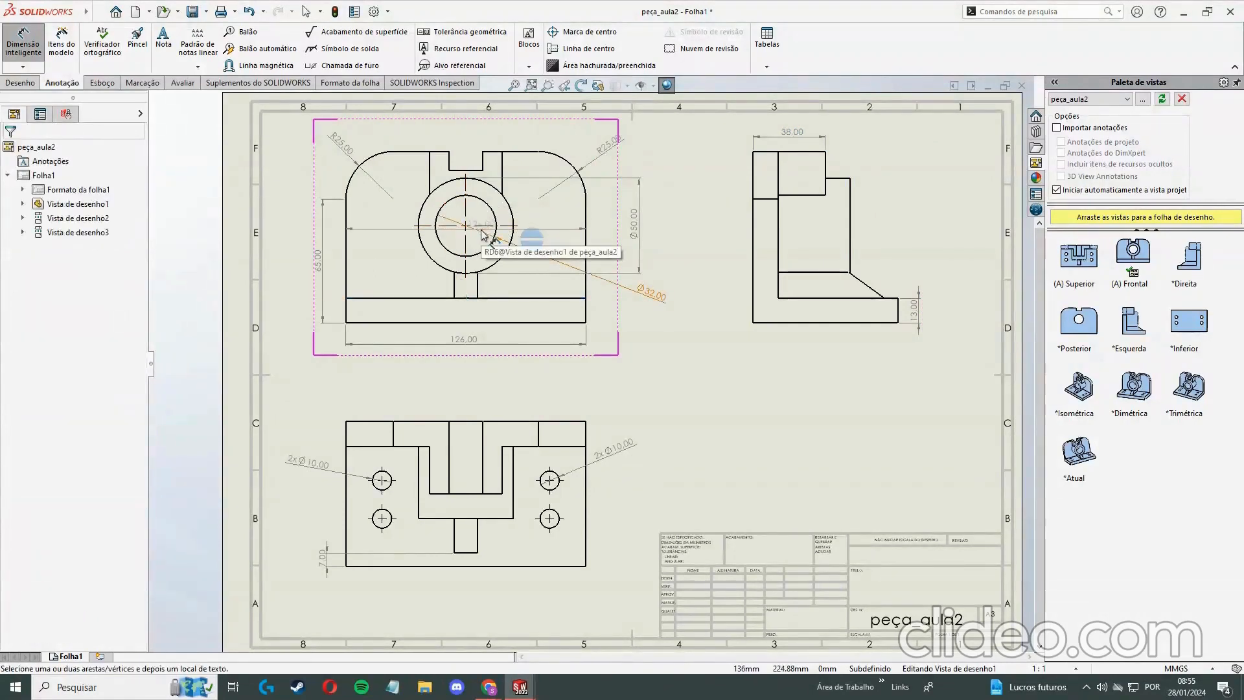
pyautogui.click(485, 248)
pyautogui.press('Escape')
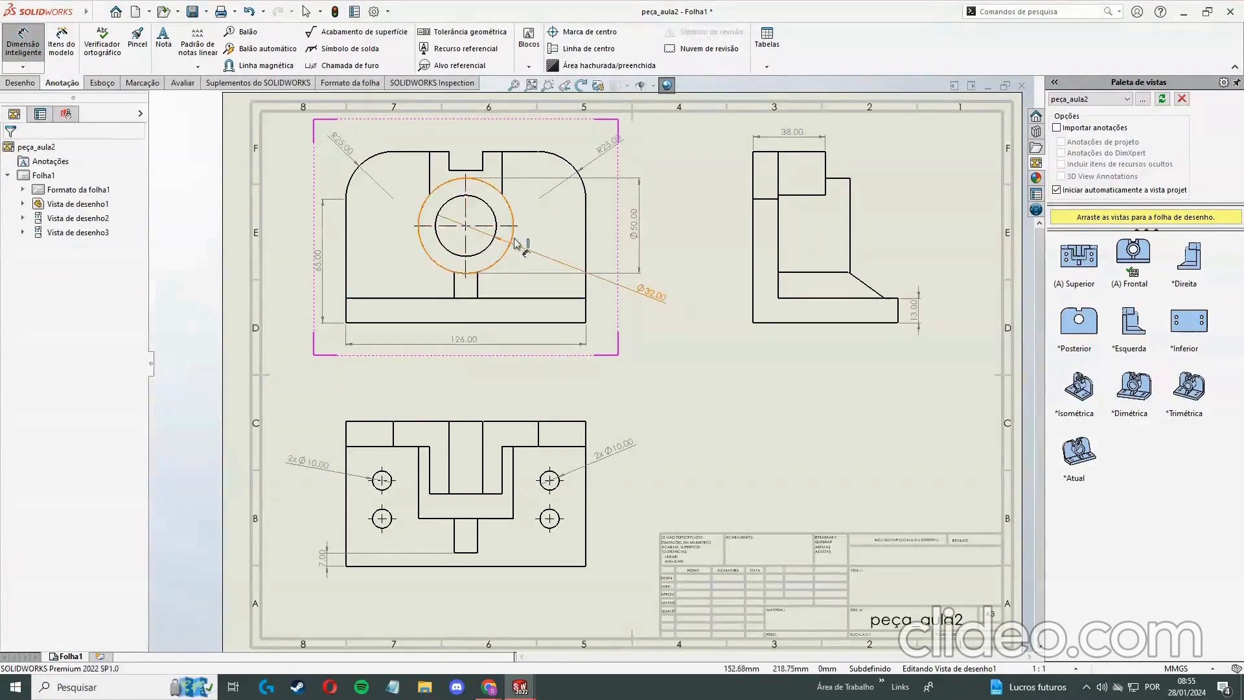
# Dimension the bore centre's height above the base plate's upper edge and move the left edge's height dimension farther outward
pyautogui.click(478, 296)
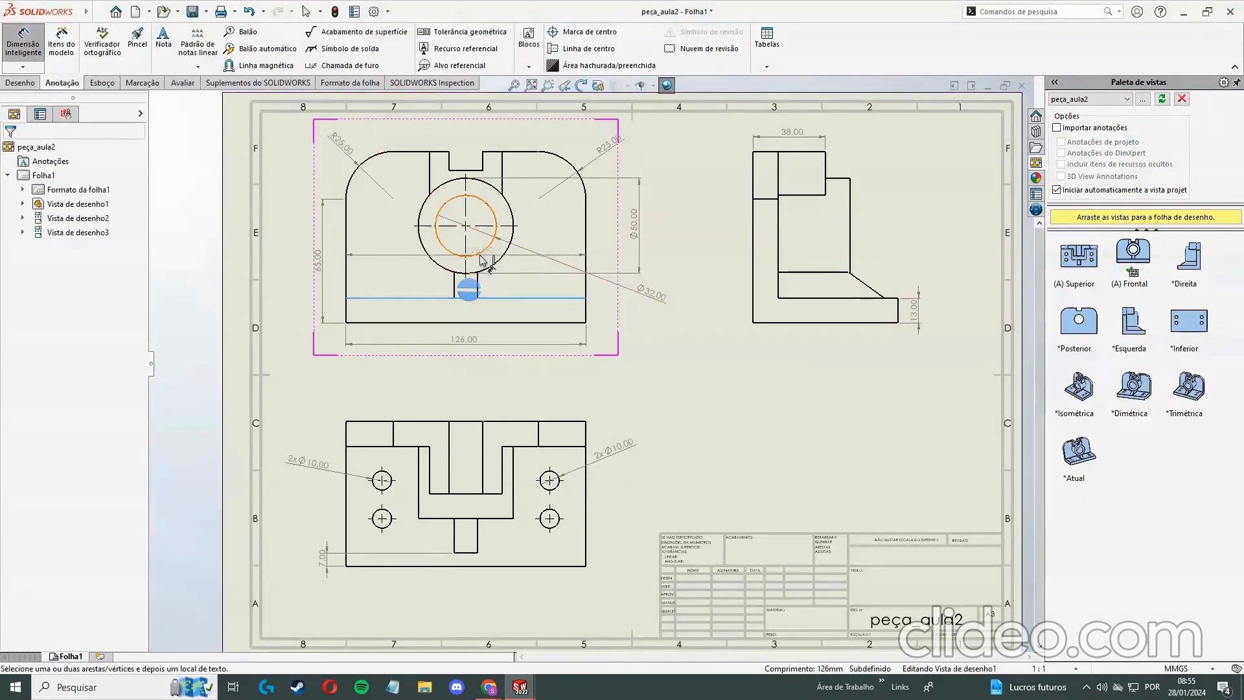
pyautogui.click(494, 248)
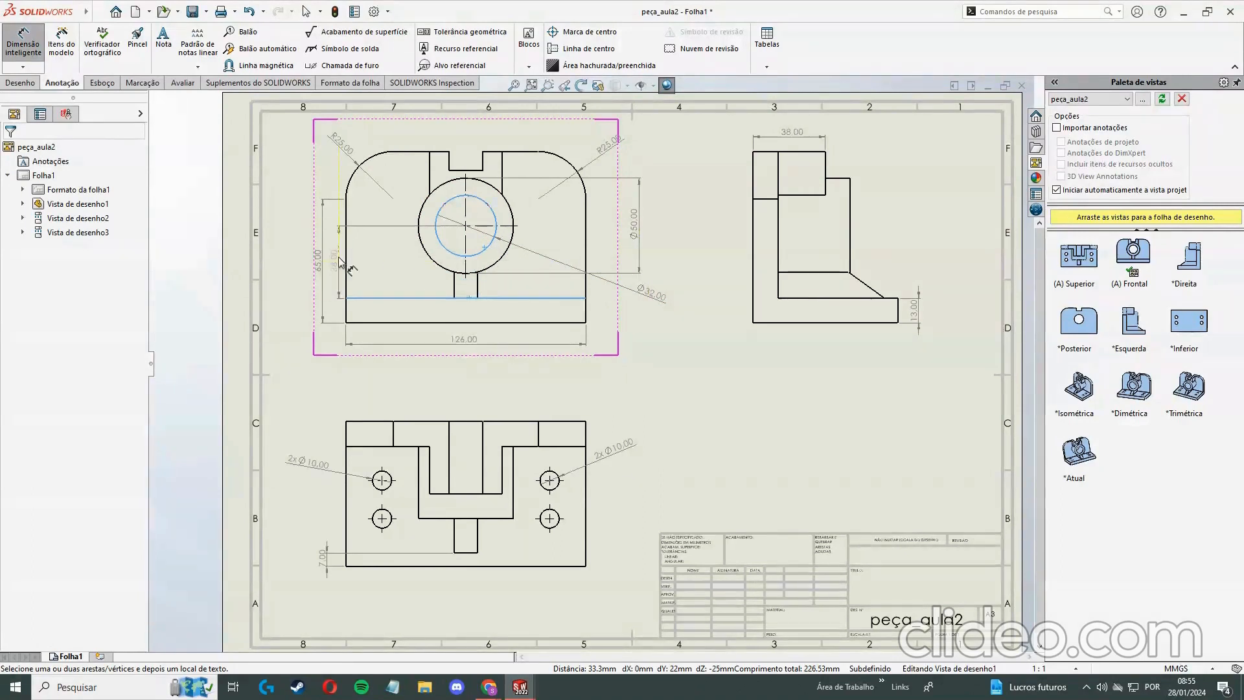
pyautogui.click(338, 262)
pyautogui.press('Escape')
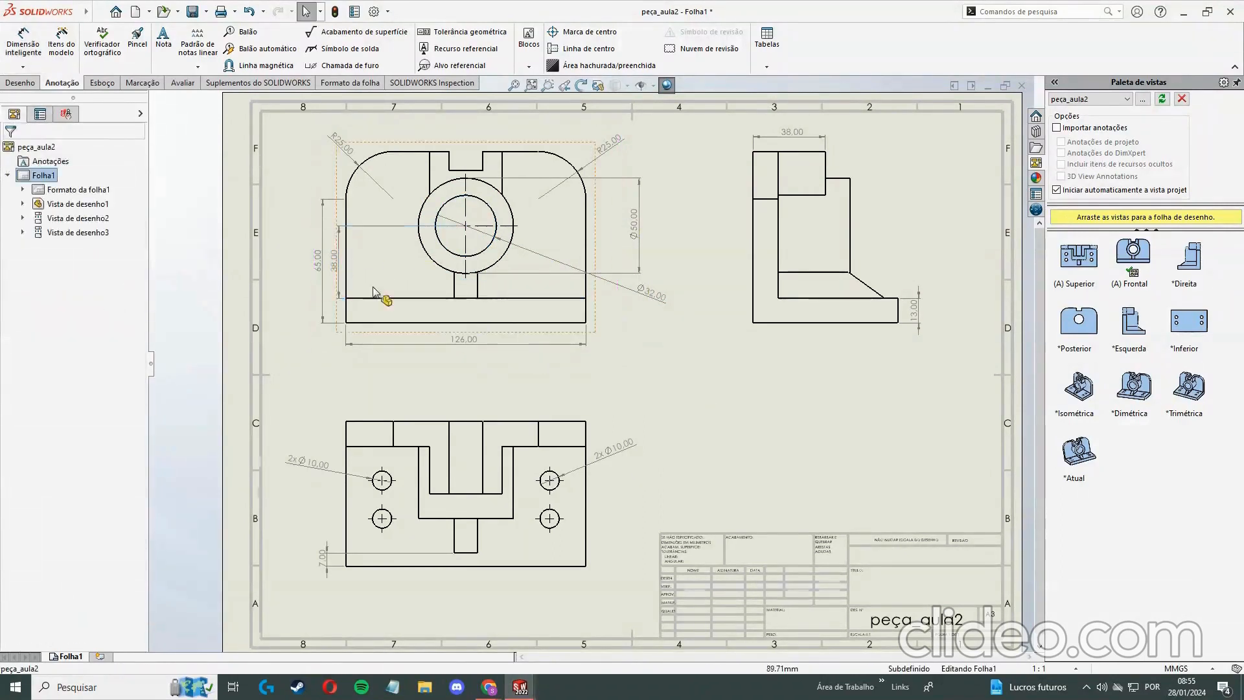
pyautogui.moveTo(317, 259)
pyautogui.mouseDown()
pyautogui.moveTo(300, 262)
pyautogui.moveTo(324, 262)
pyautogui.mouseUp()
pyautogui.click(725, 379)
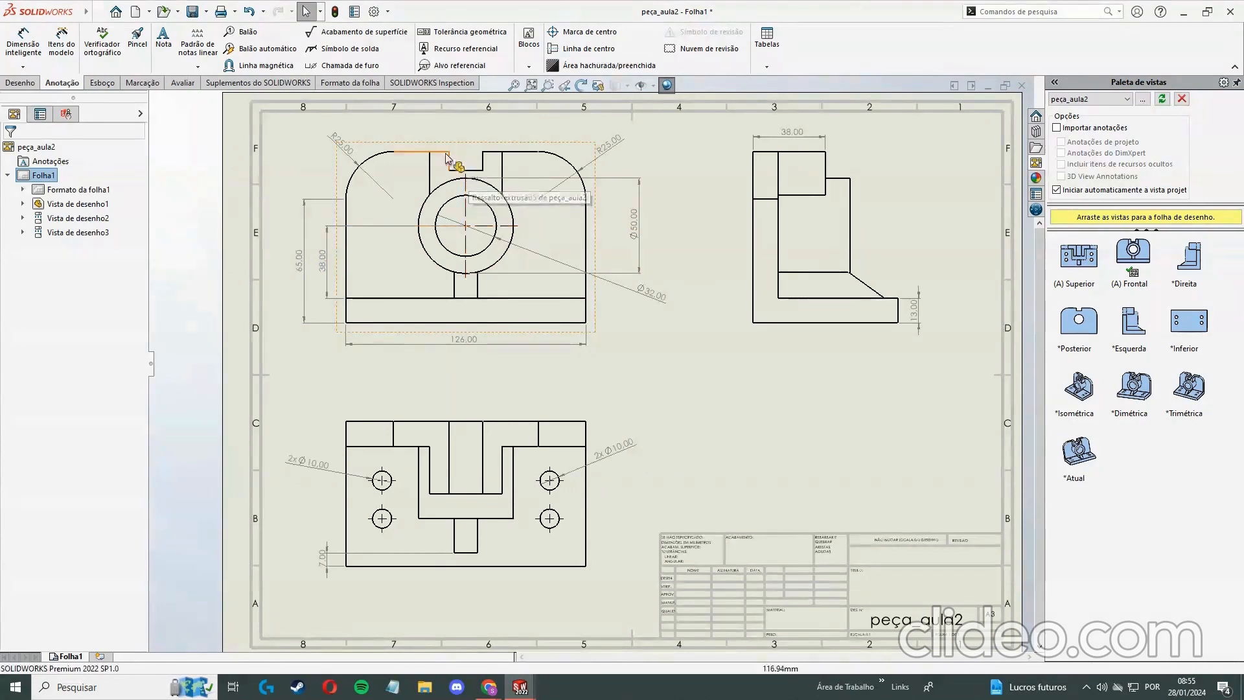
# Dimension the width of the notch in the front view's upper edge, placing the dimension above the view
pyautogui.click(470, 175)
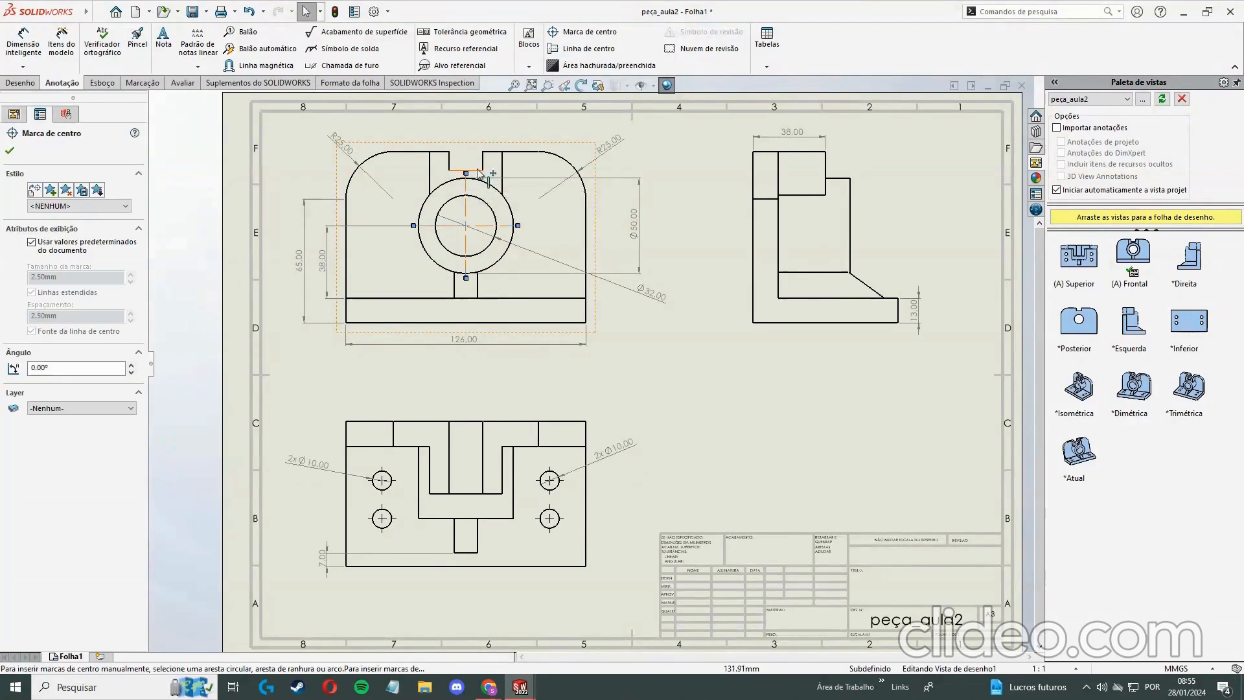
pyautogui.press('Escape')
pyautogui.click(31, 36)
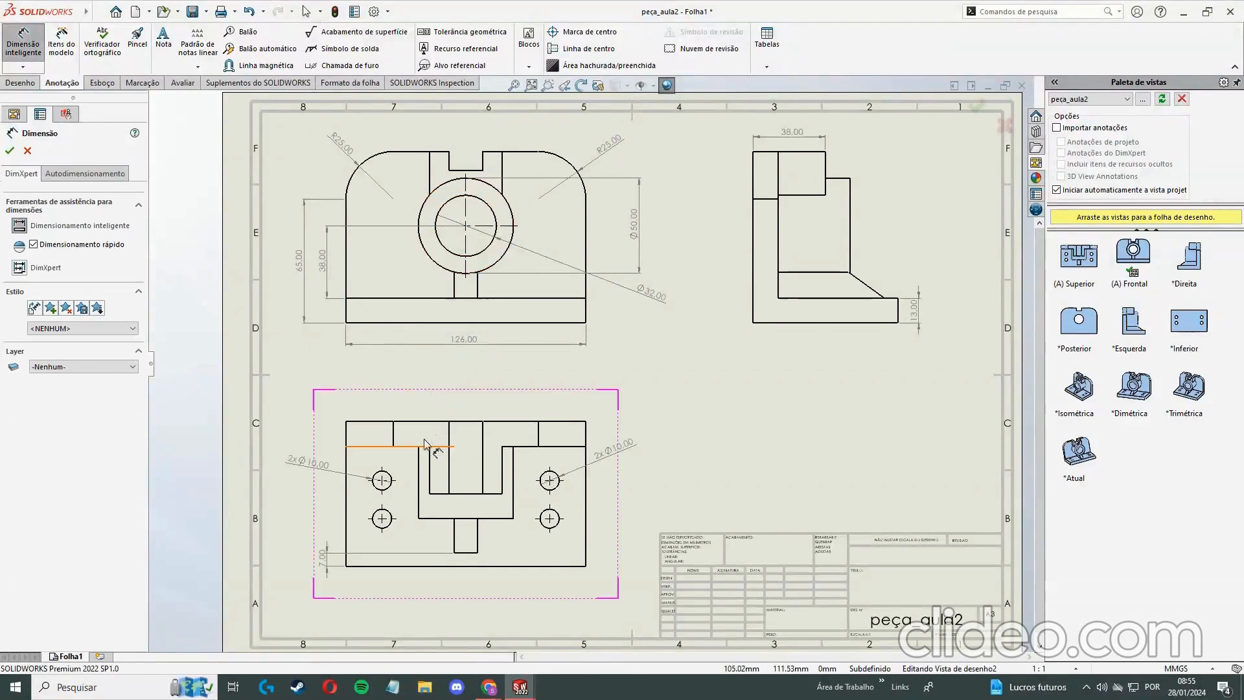
pyautogui.click(466, 172)
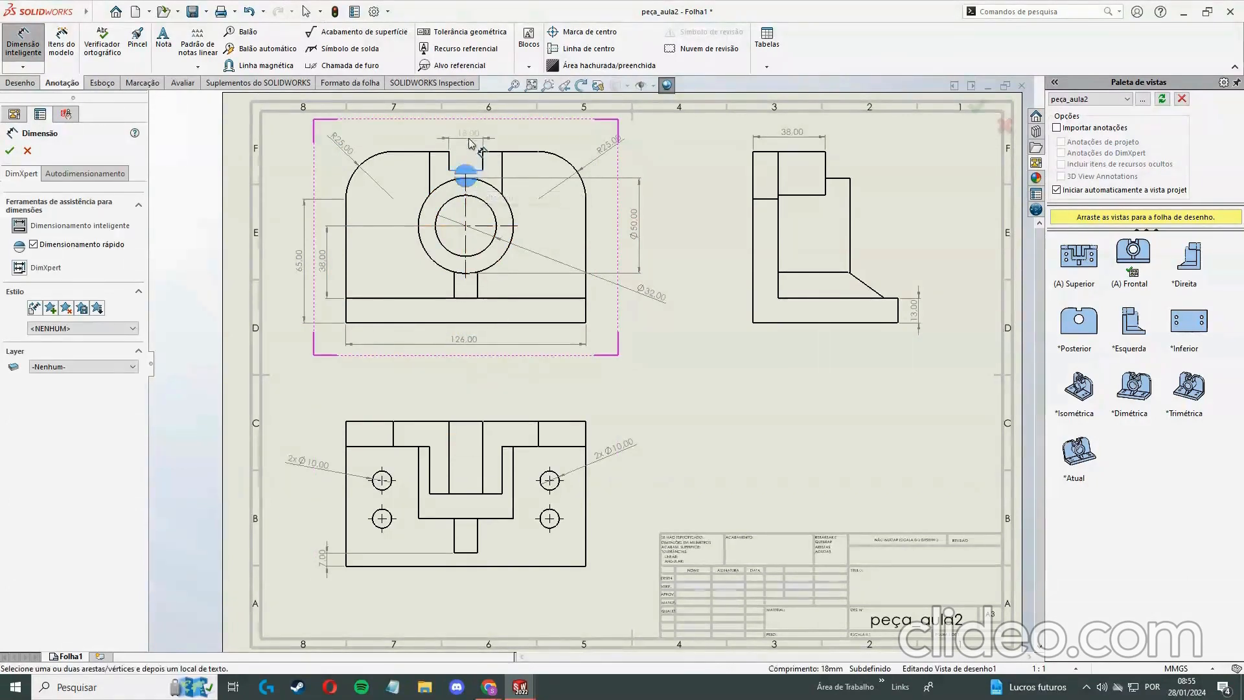
pyautogui.click(468, 132)
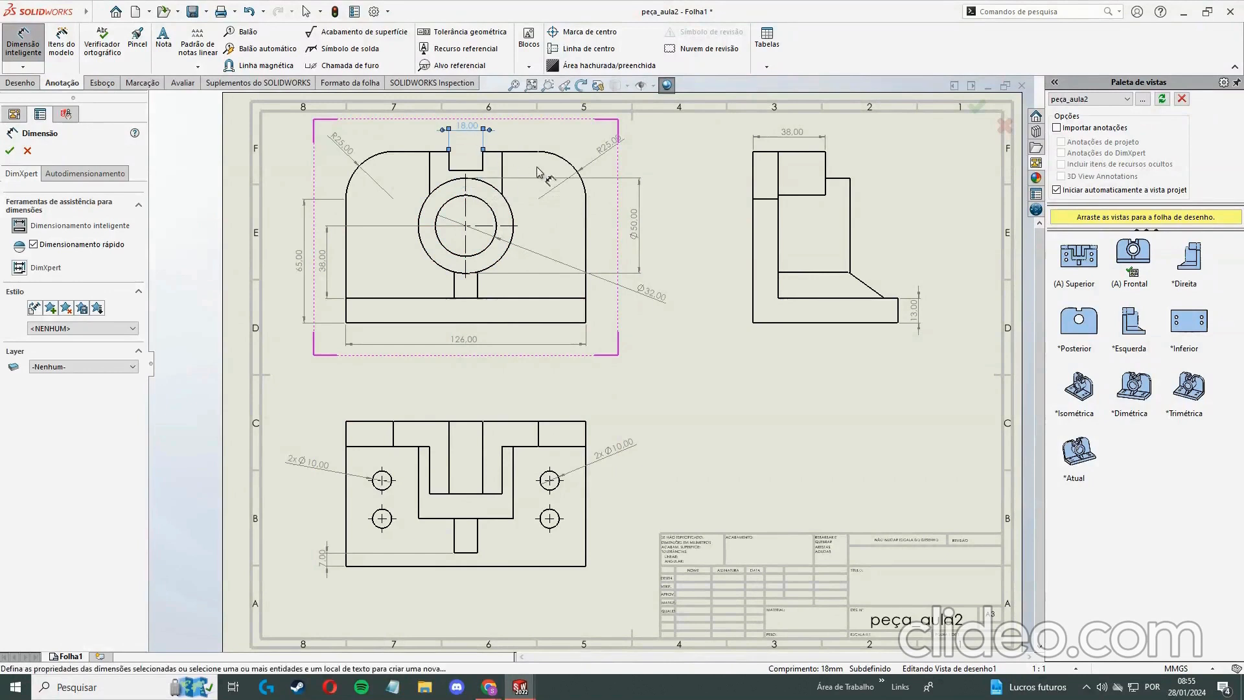
# Dimension the straight upper edge segments on both sides of the front view's notch, aligning them with the notch width dimension
pyautogui.click(440, 153)
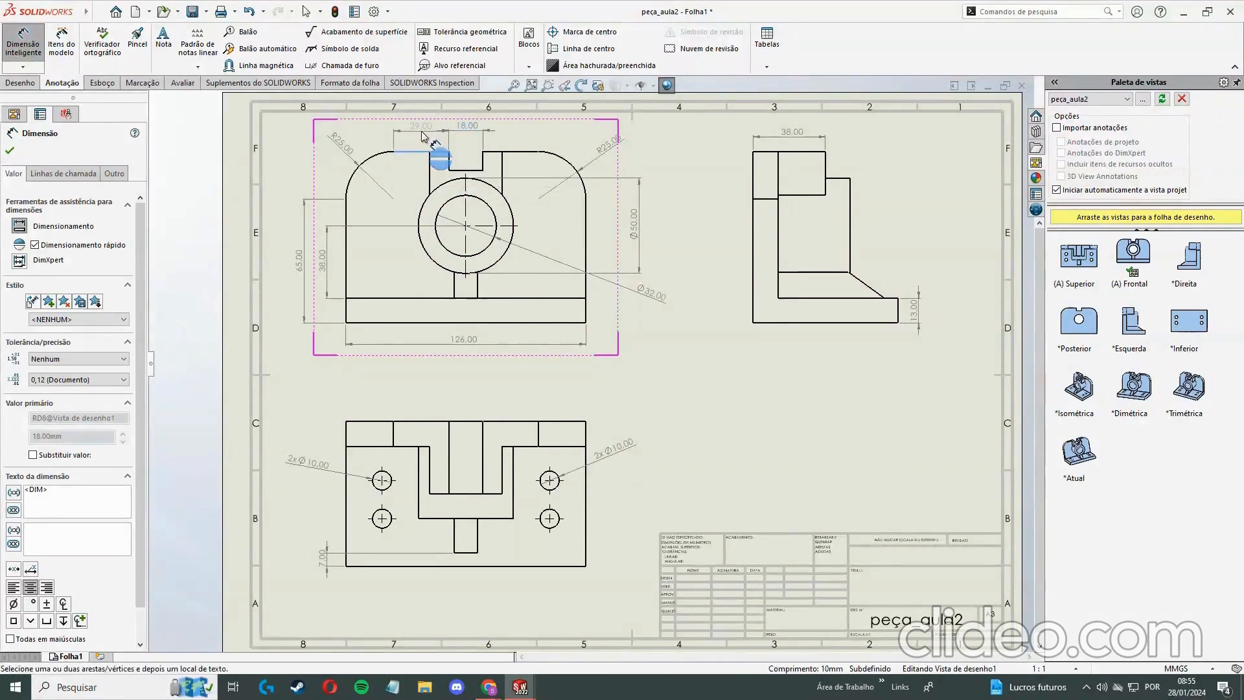
pyautogui.click(425, 135)
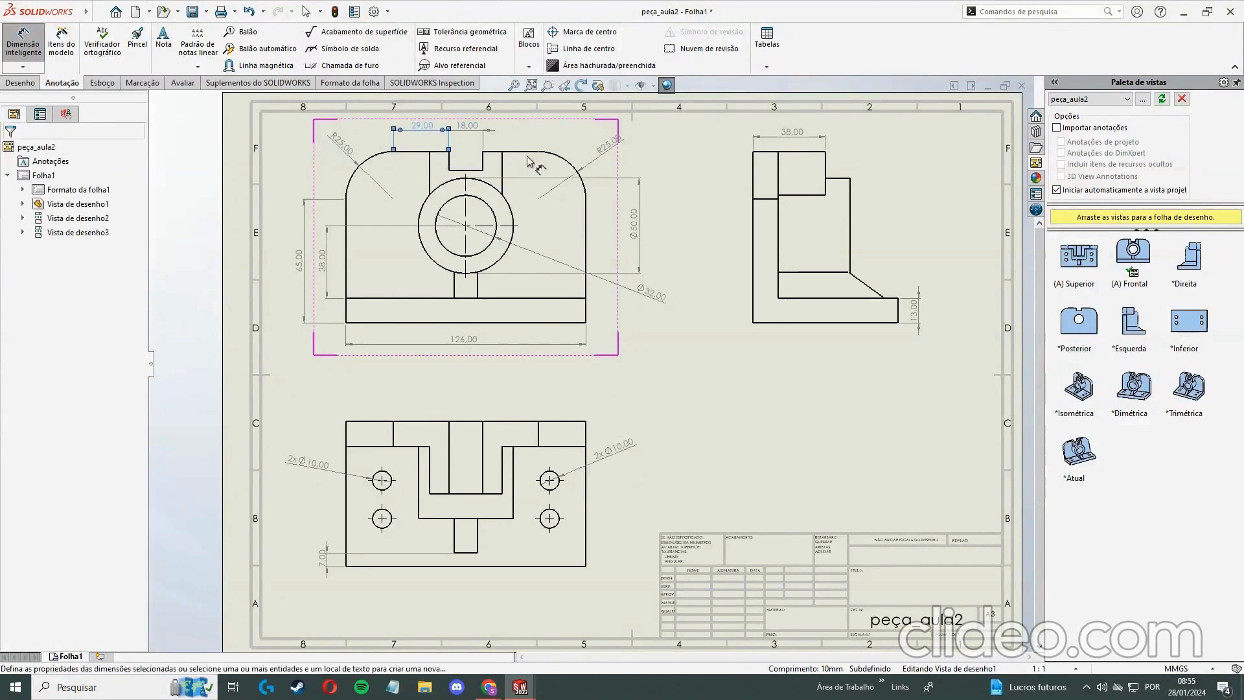
pyautogui.click(528, 153)
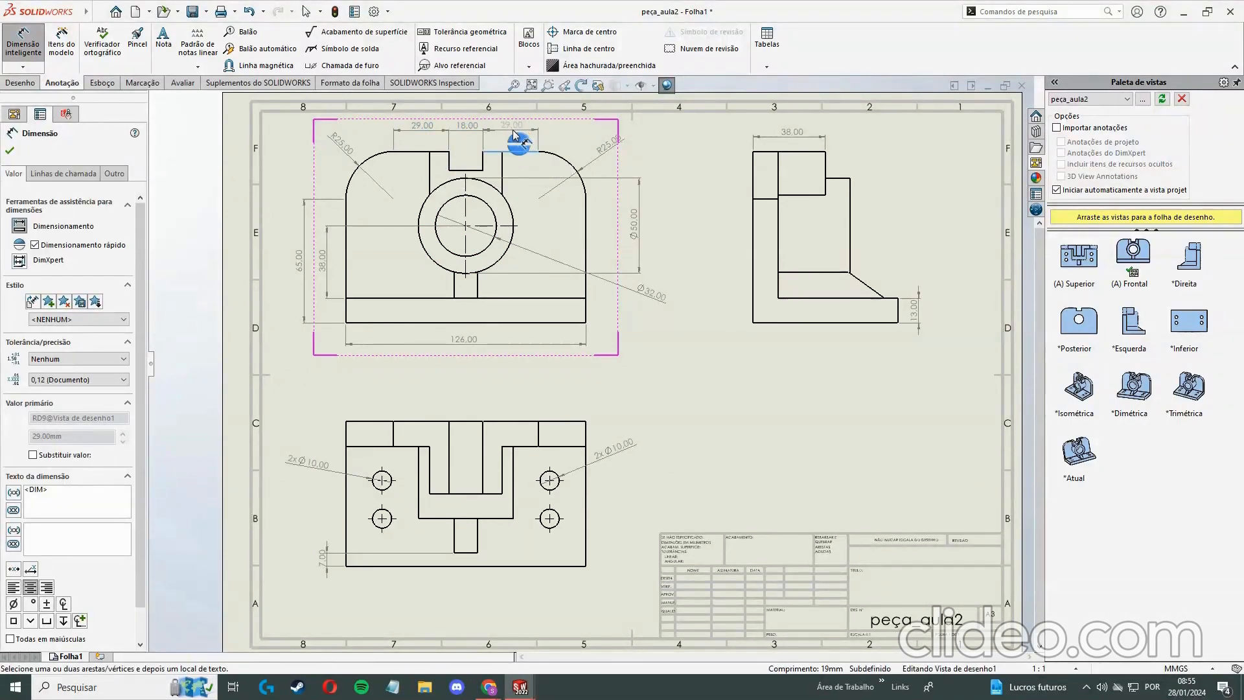
pyautogui.click(514, 136)
pyautogui.press('Escape')
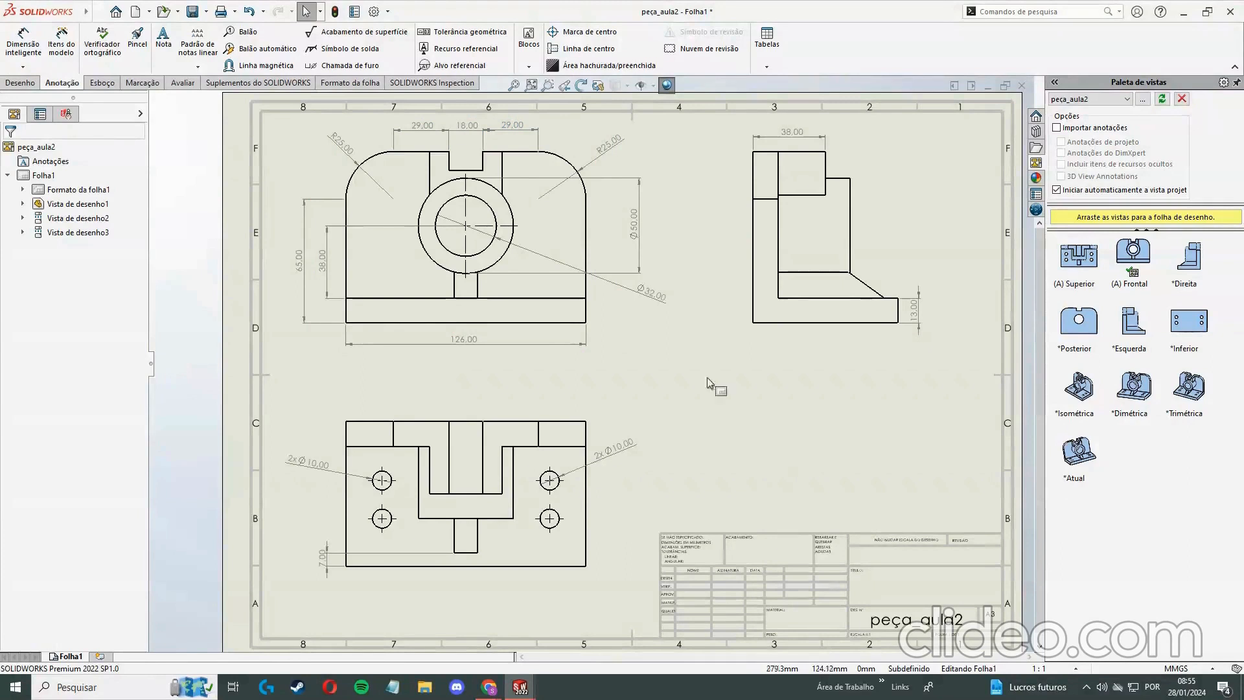
# Dimension the width of the central rib in the top view, placing the dimension below the view
pyautogui.click(462, 569)
pyautogui.click(15, 57)
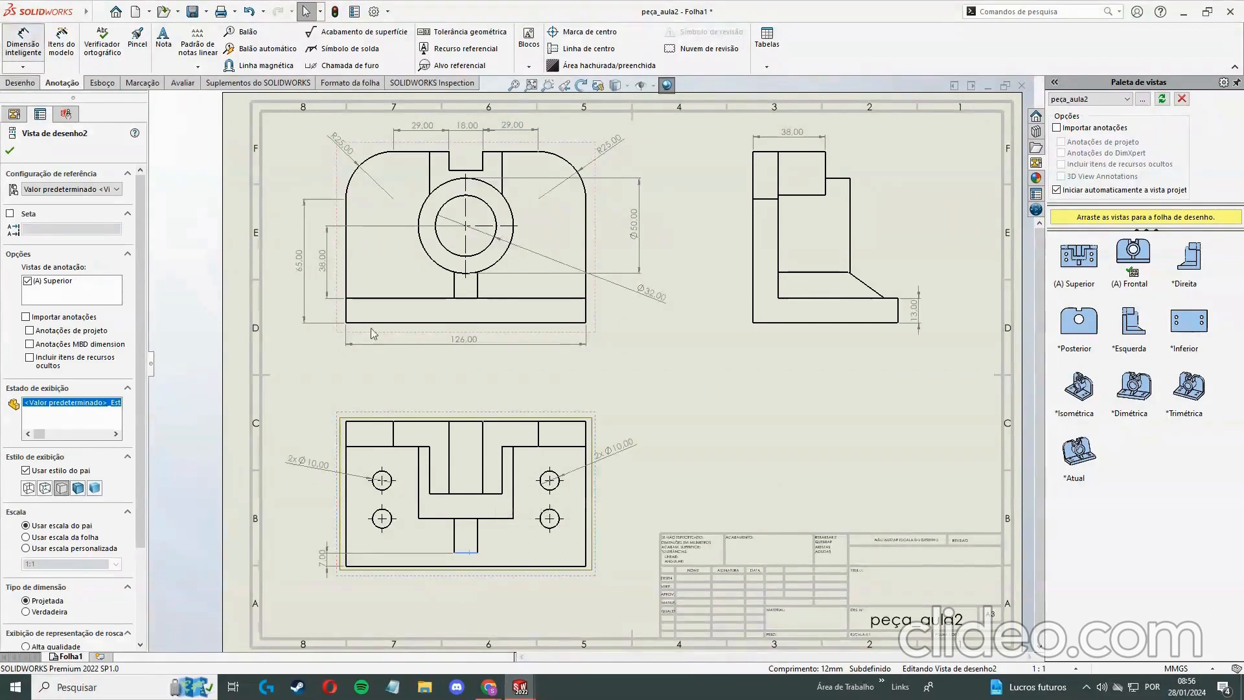
pyautogui.click(465, 553)
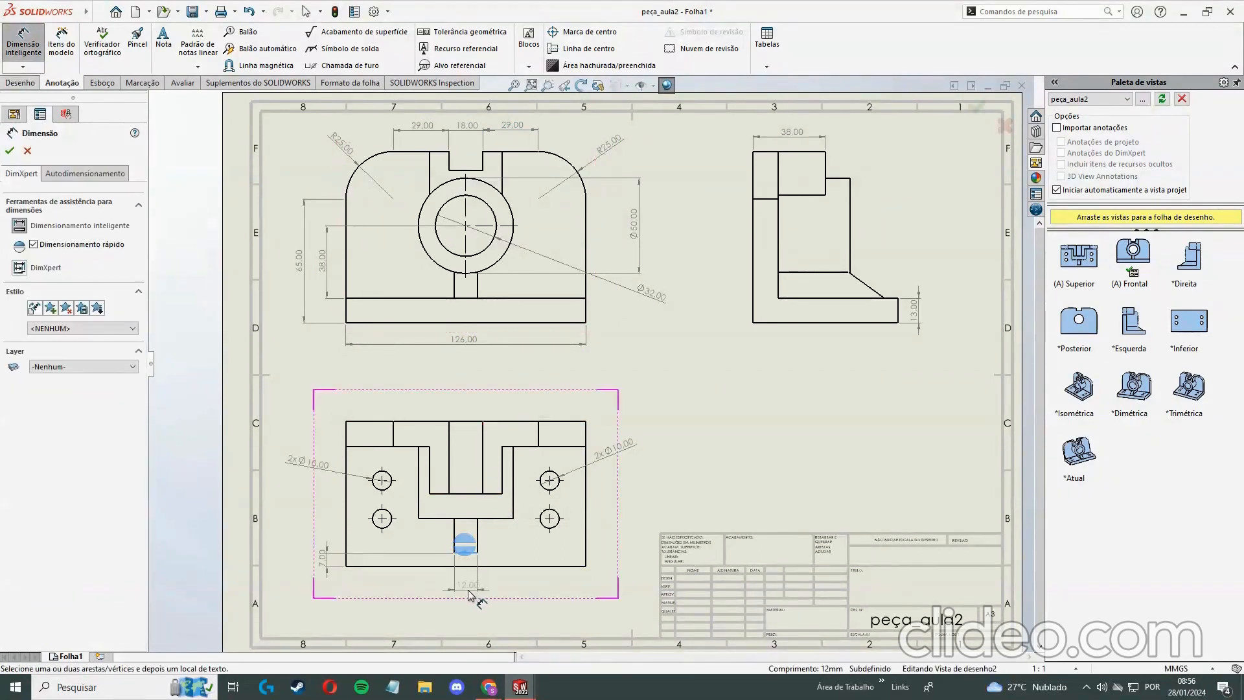
pyautogui.click(467, 592)
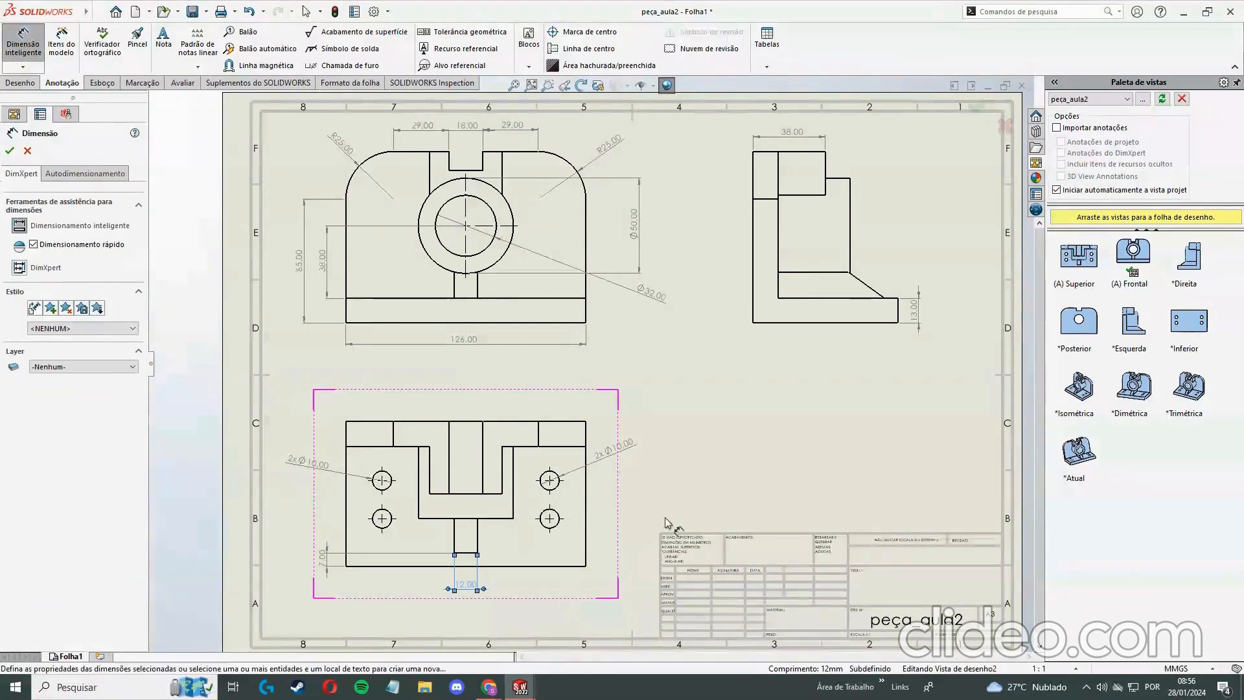
pyautogui.press('Escape')
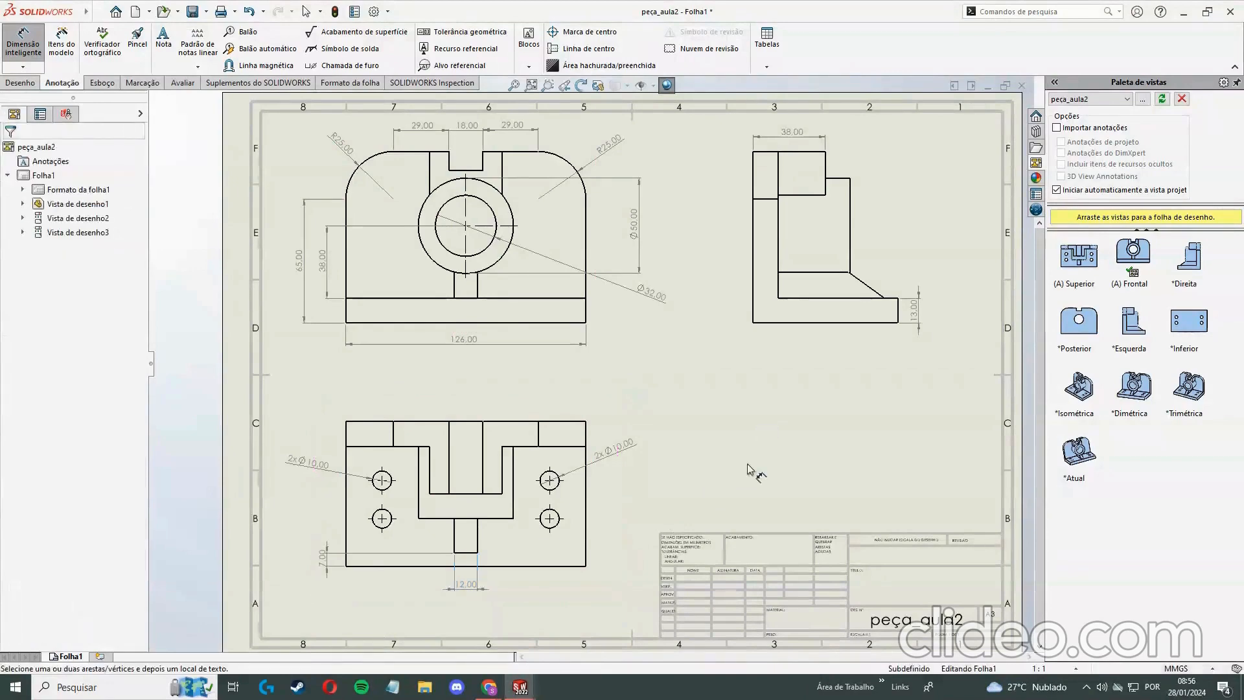
# Switch to the reference drawing in Chrome, clear the red pen markings and handwrite an A in the blank area beside the isometric view
pyautogui.moveTo(489, 687)
pyautogui.click(415, 615)
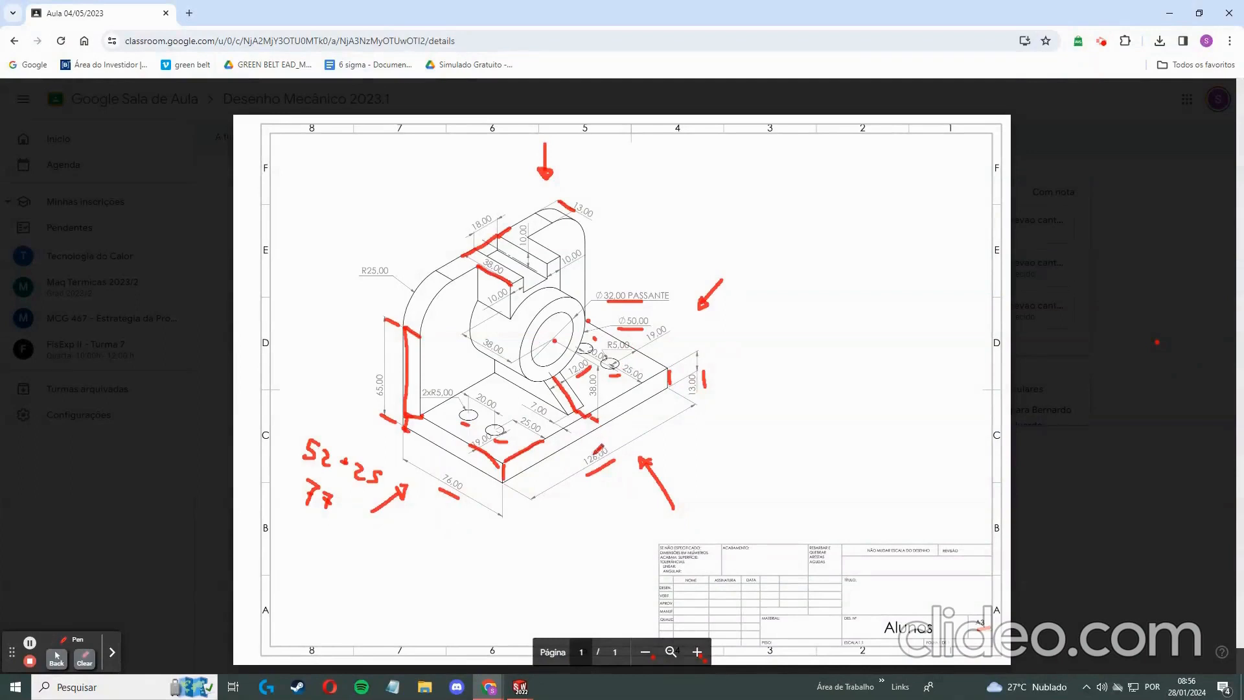
pyautogui.click(84, 659)
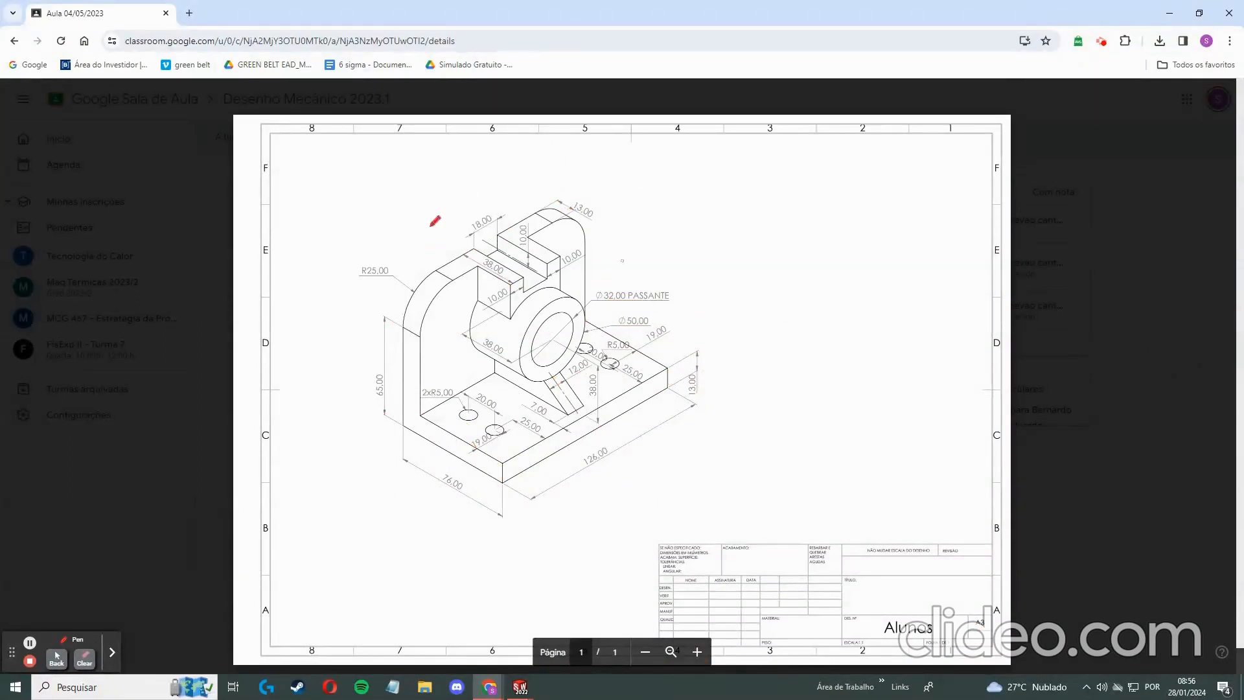
pyautogui.moveTo(895, 208); pyautogui.dragTo(899, 237)
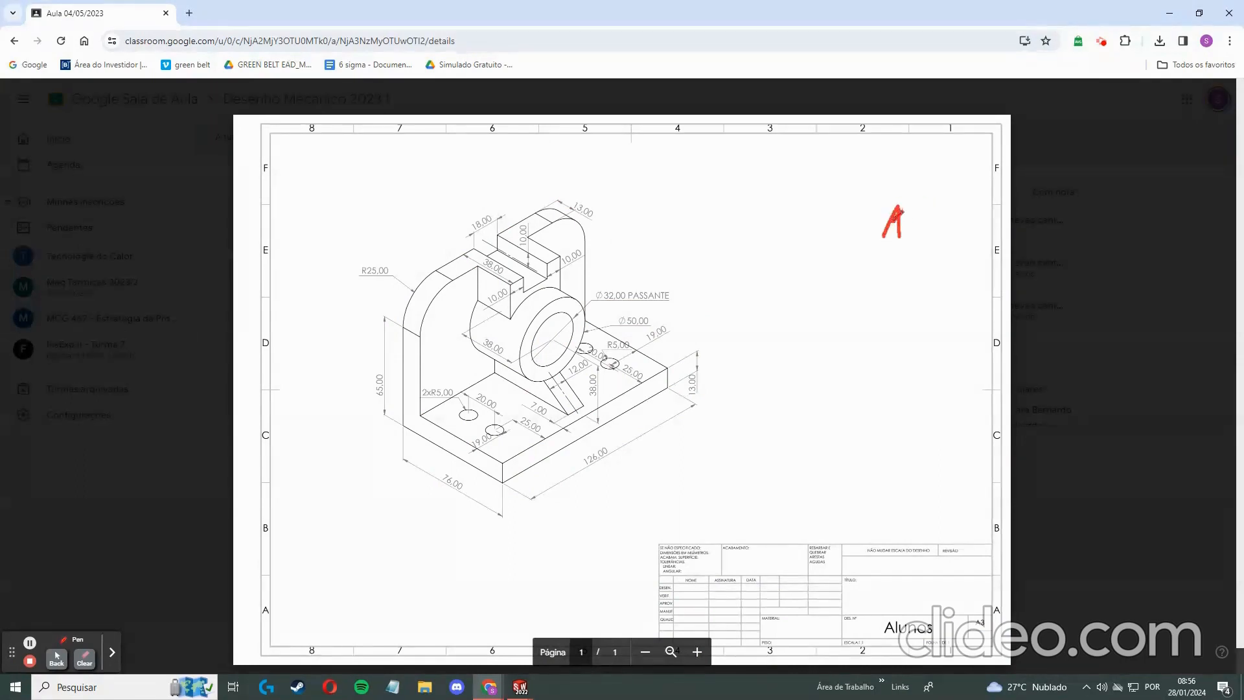